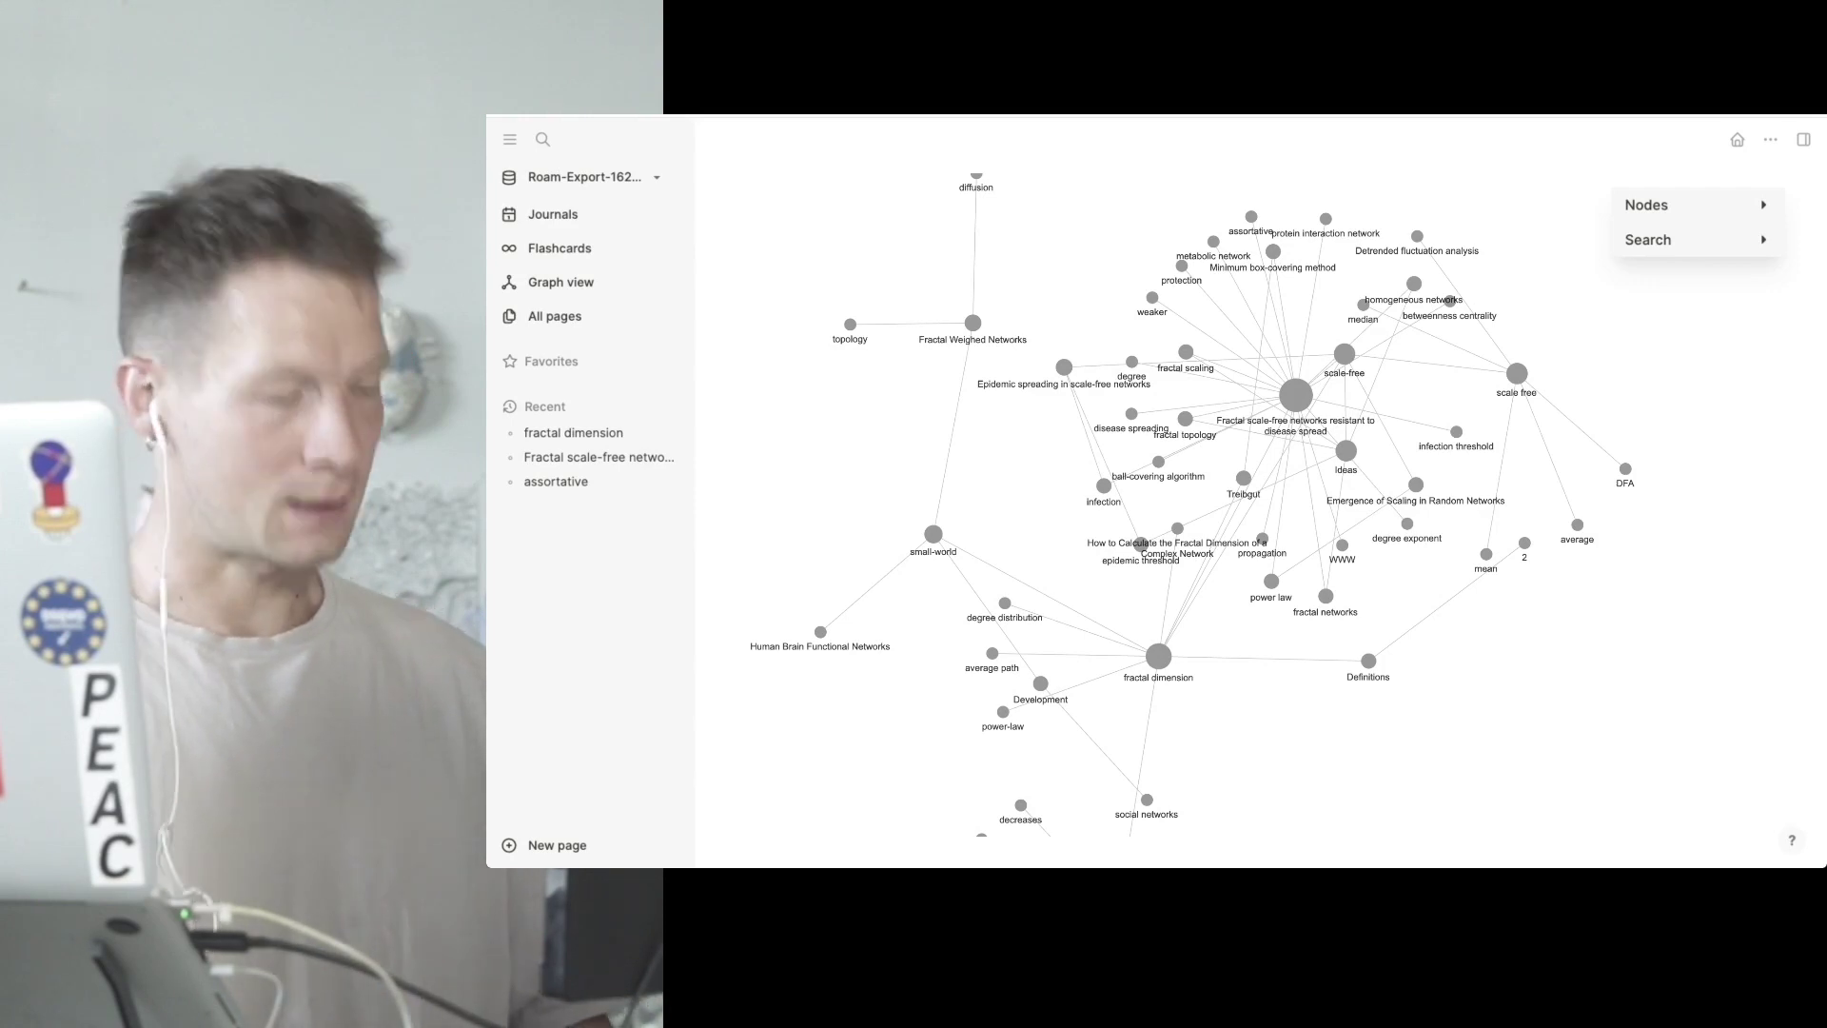
Step: Switch to the InfraNodus graph and view its main topics and AI insight advice
key(ctrl+Tab)
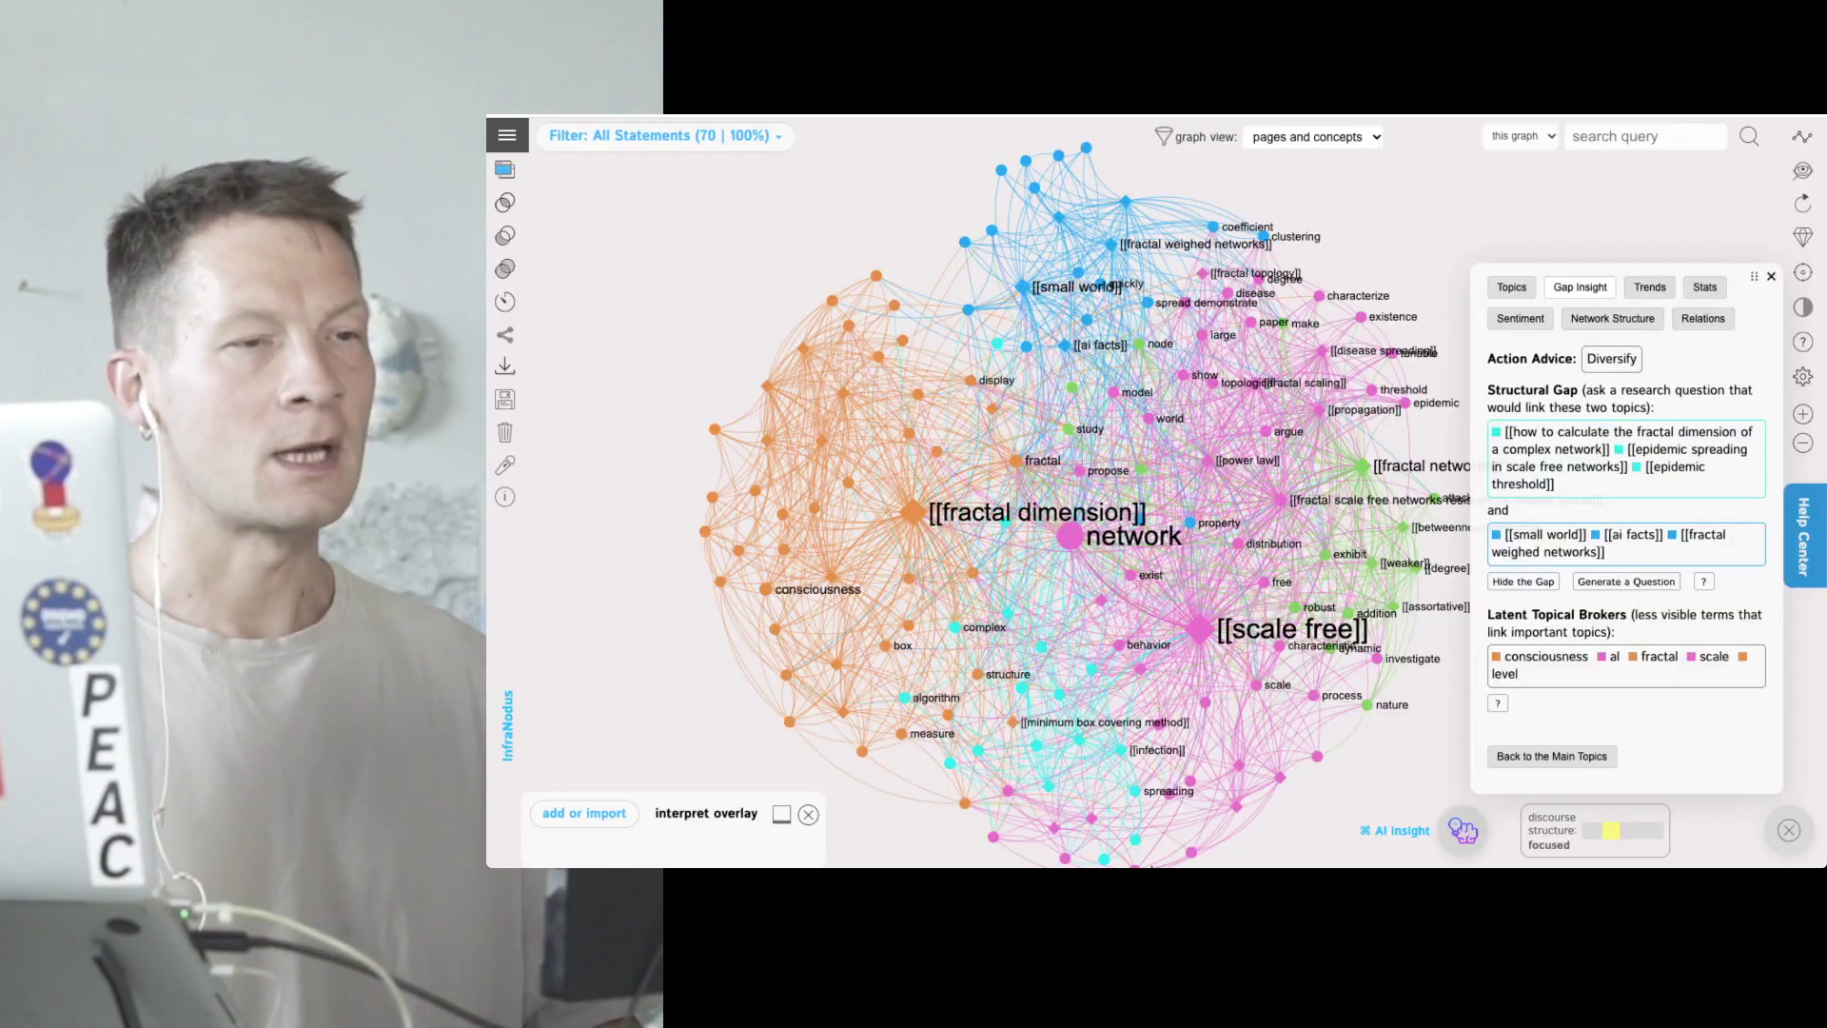
click(1512, 287)
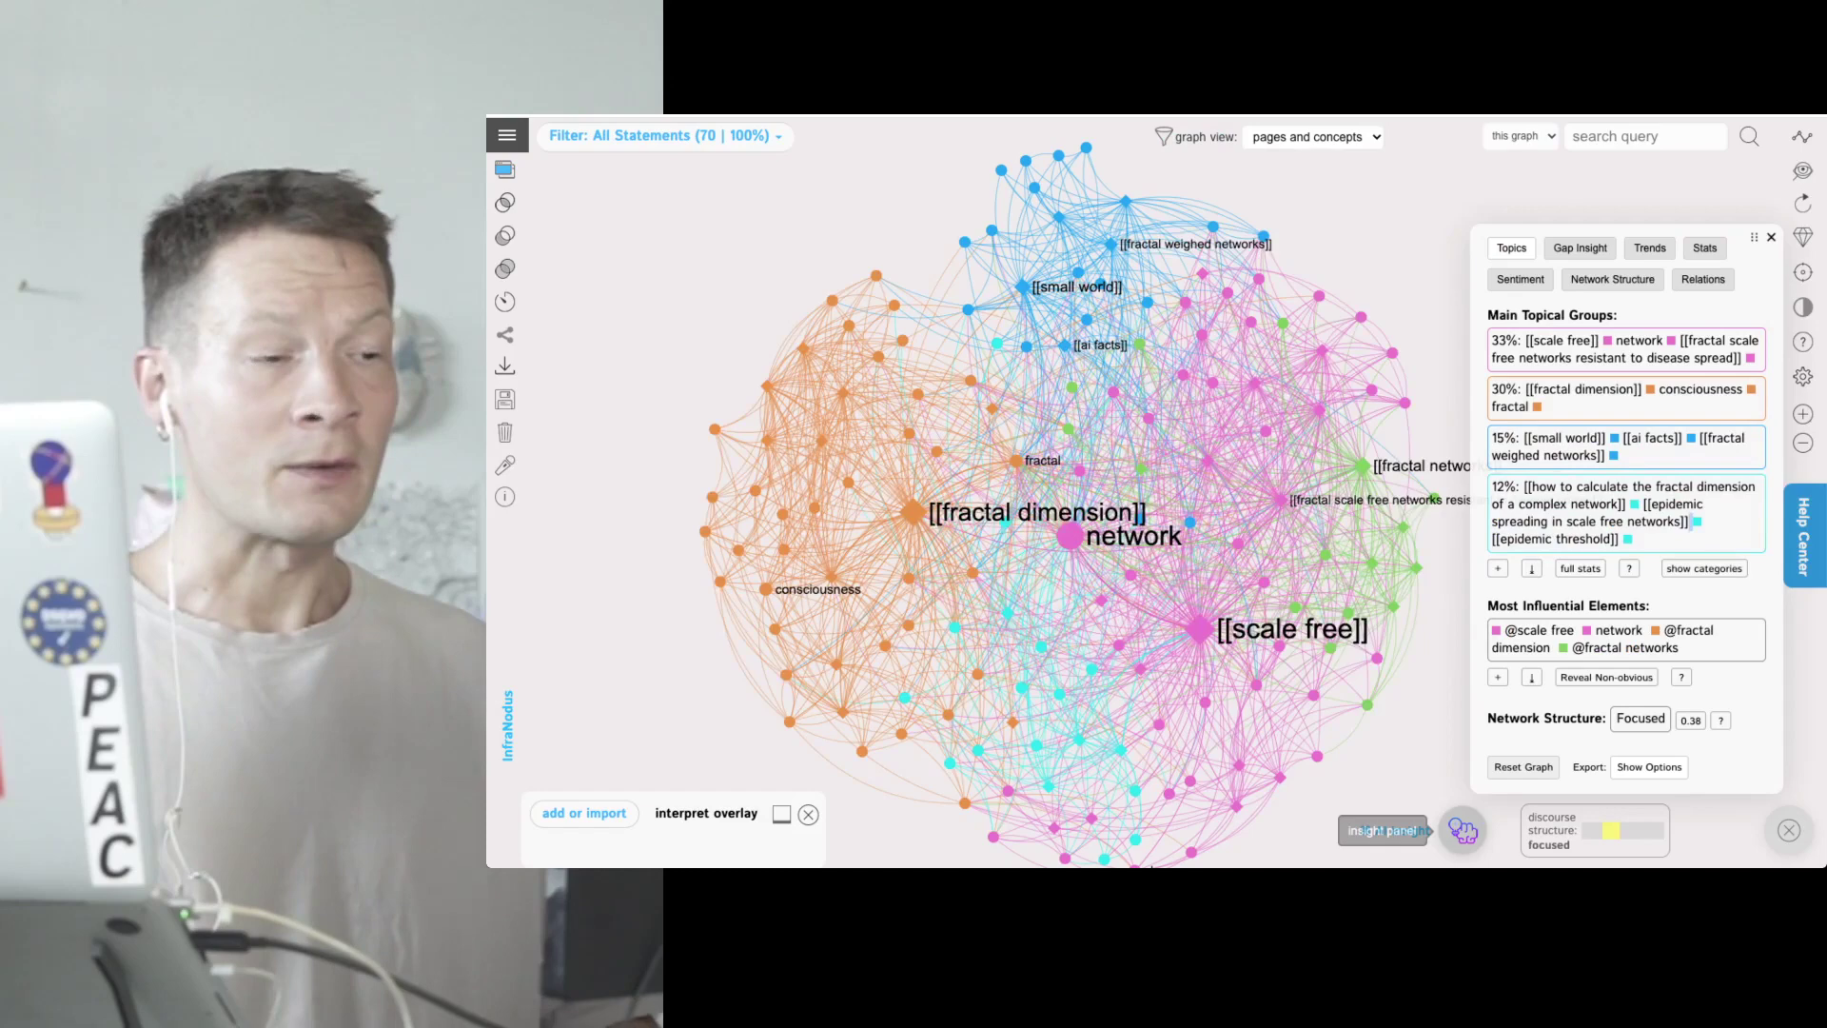
click(1463, 830)
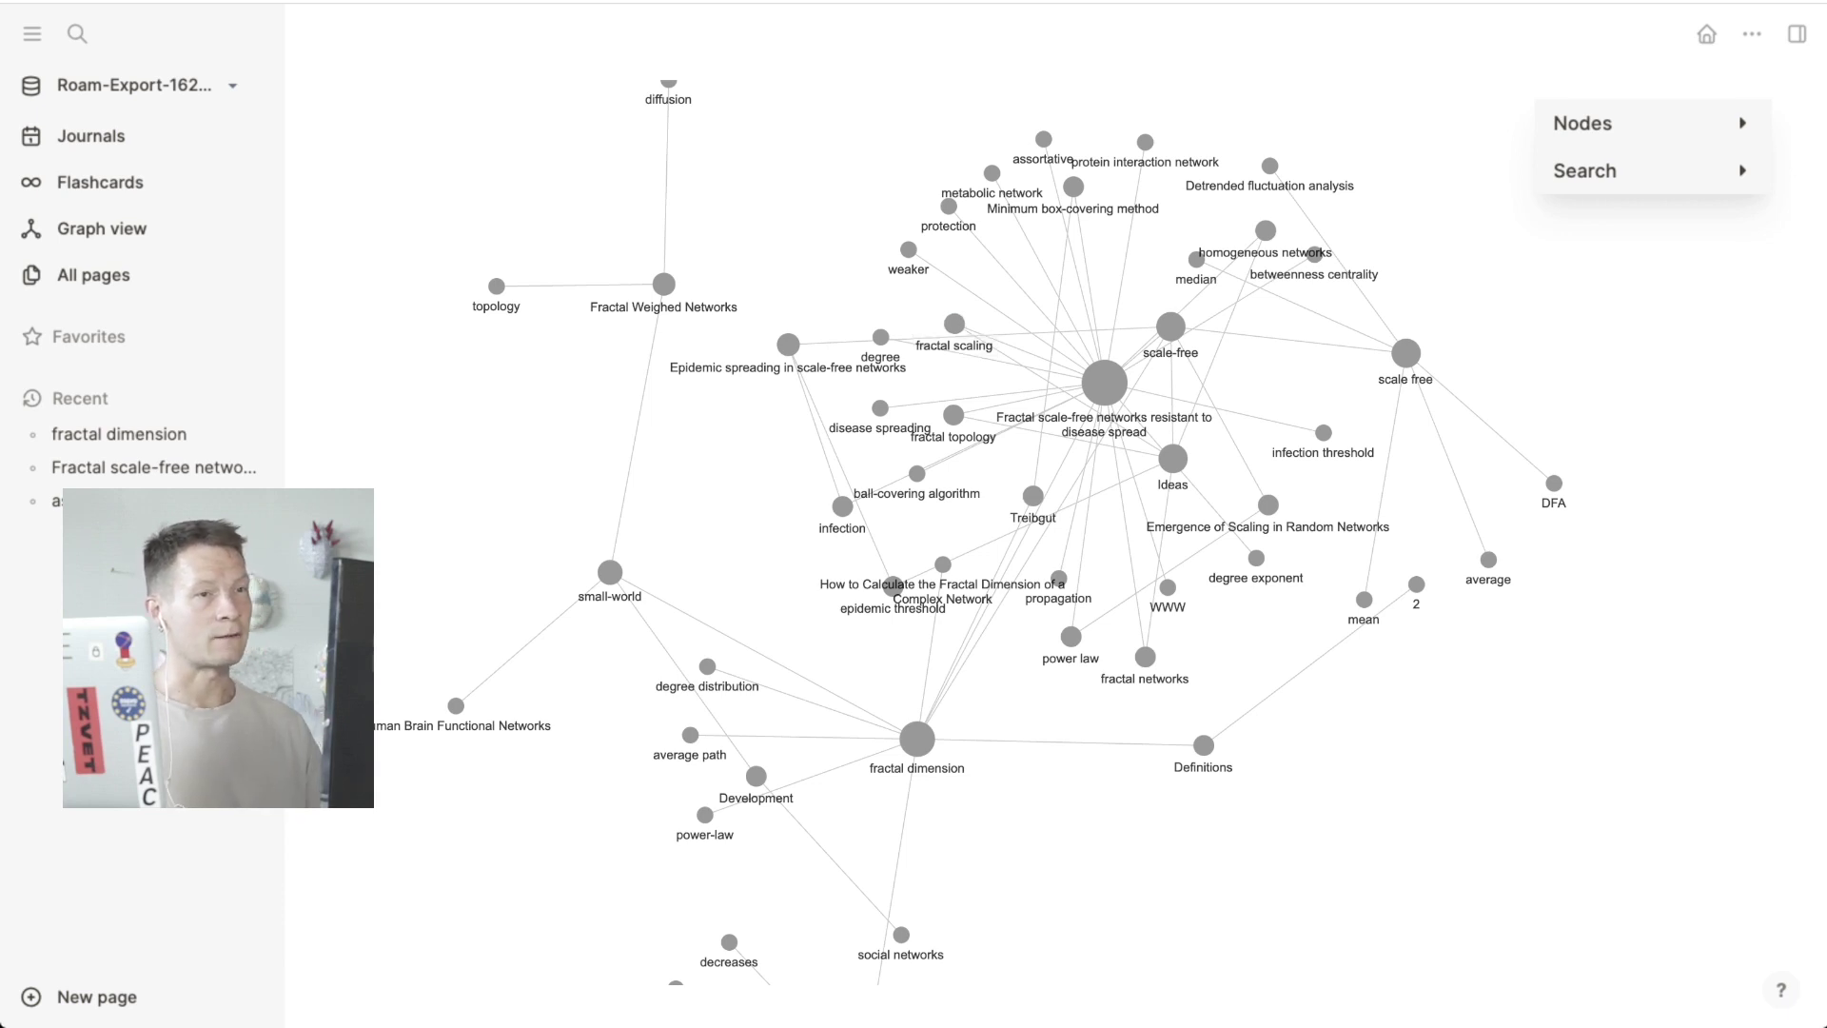
Step: Switch to Logseq and view the available export formats for the graph
click(1753, 33)
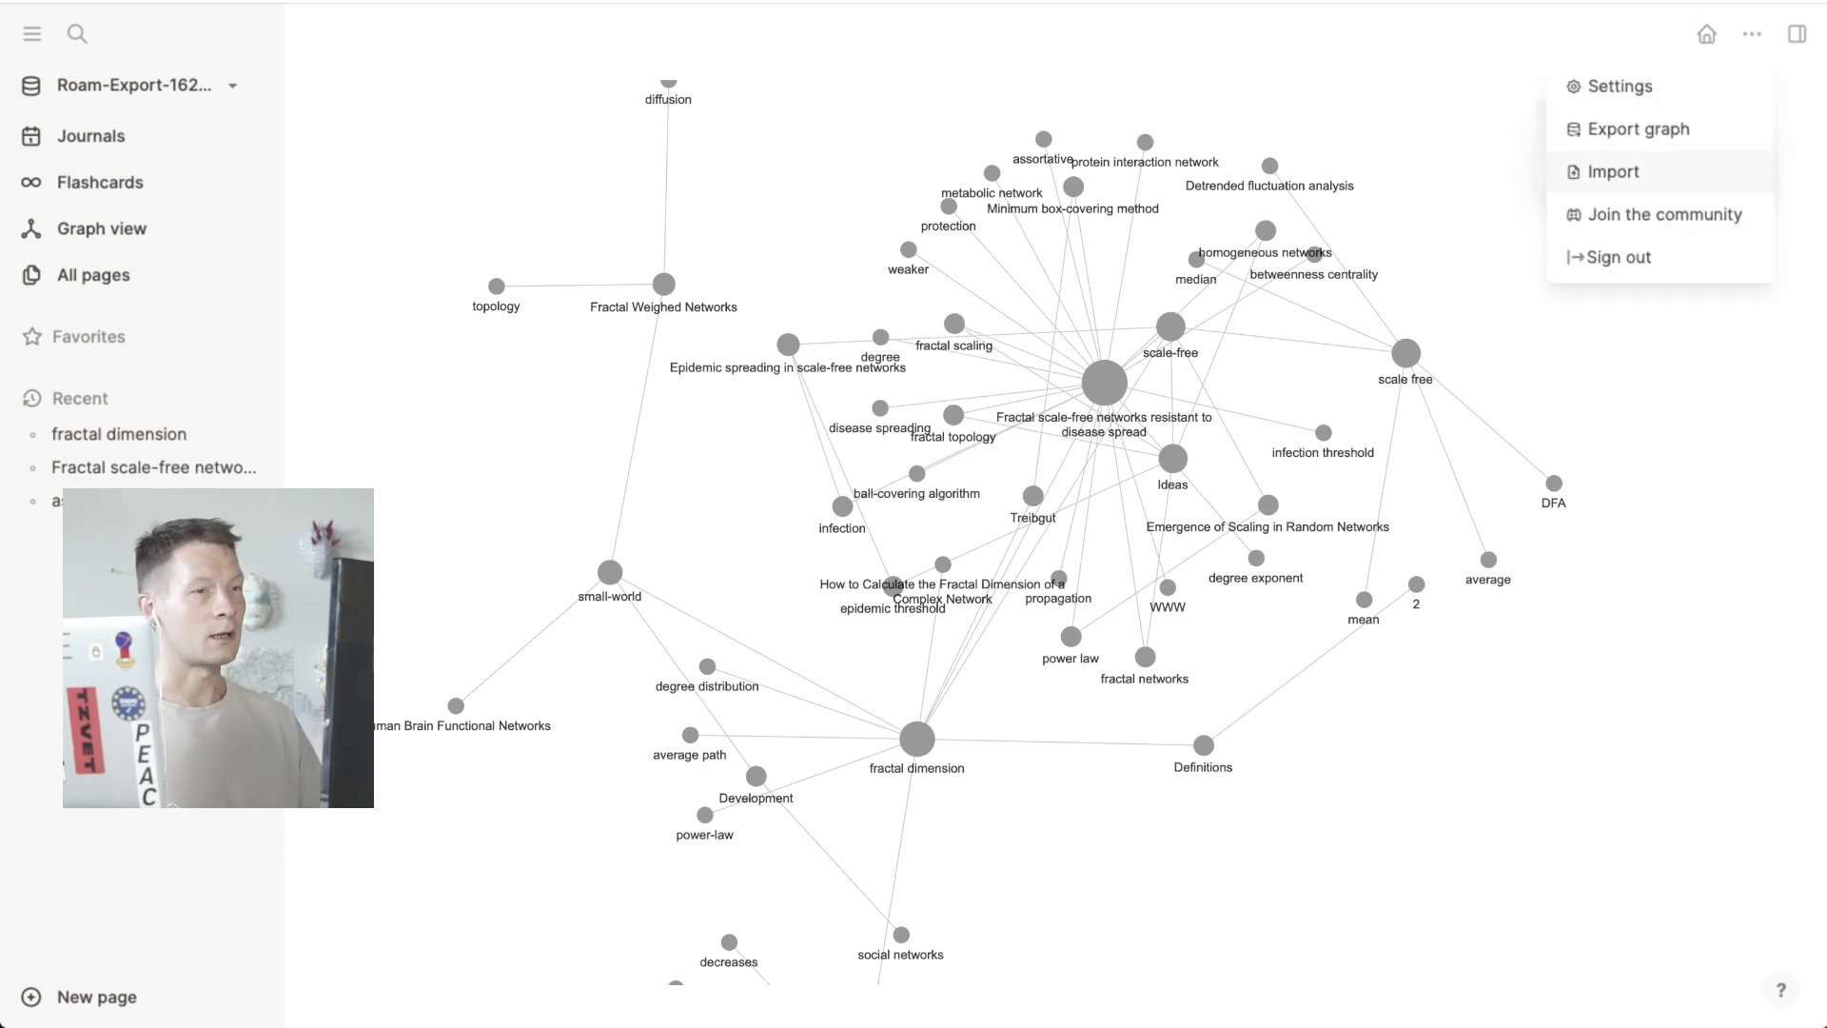
click(1639, 129)
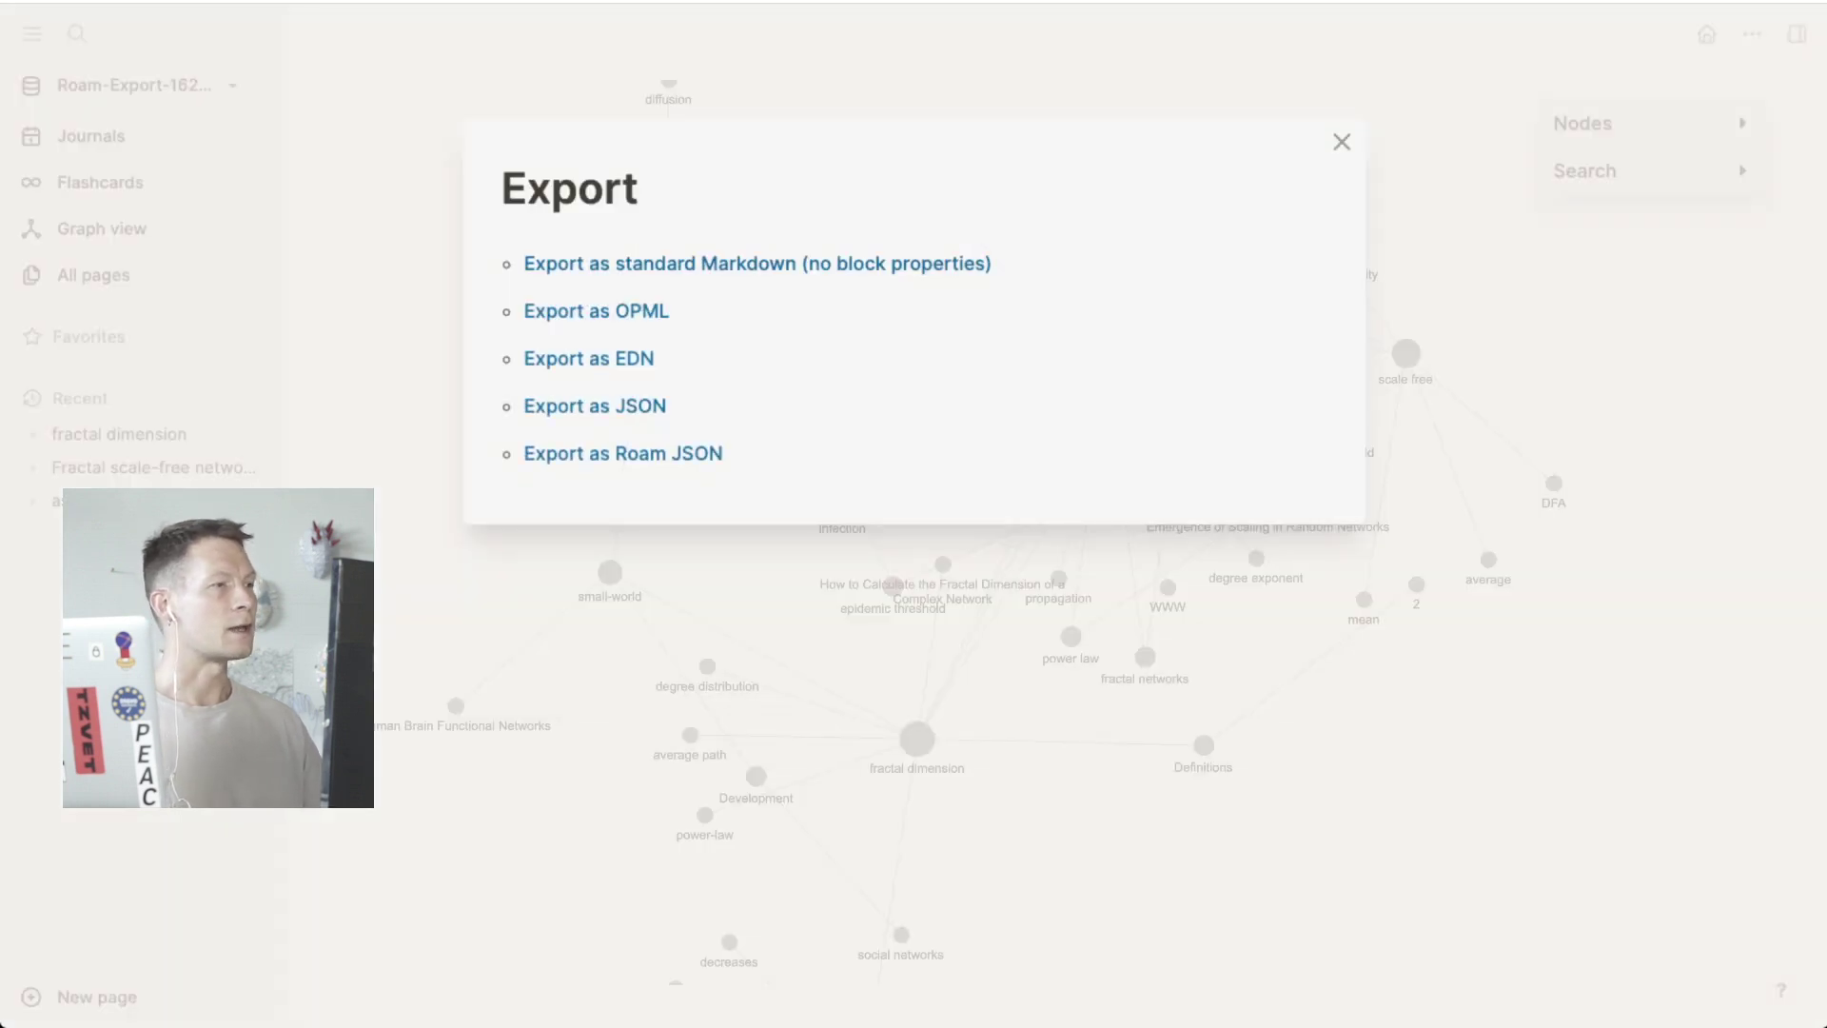
click(1342, 142)
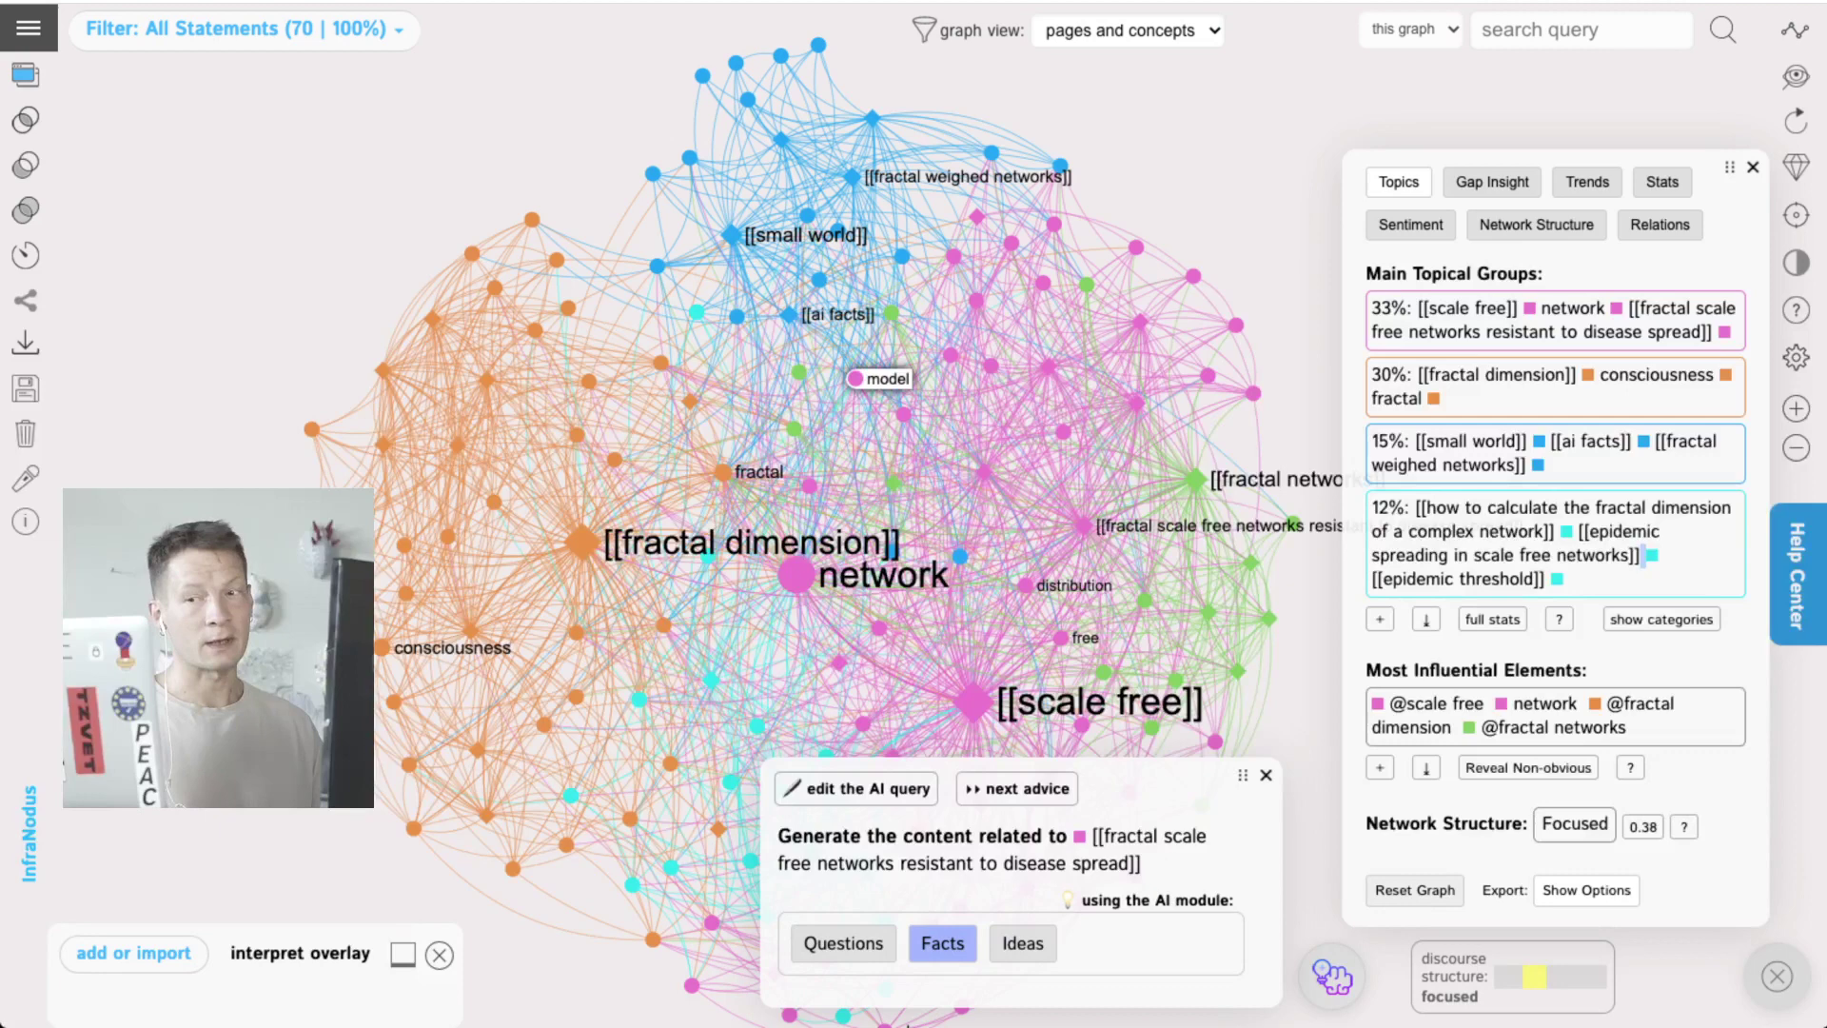
Step: Back in InfraNodus, close the AI advice and isolate the topical group with [[scale free]] and network in the graph
drag(800, 546, 744, 555)
click(1266, 776)
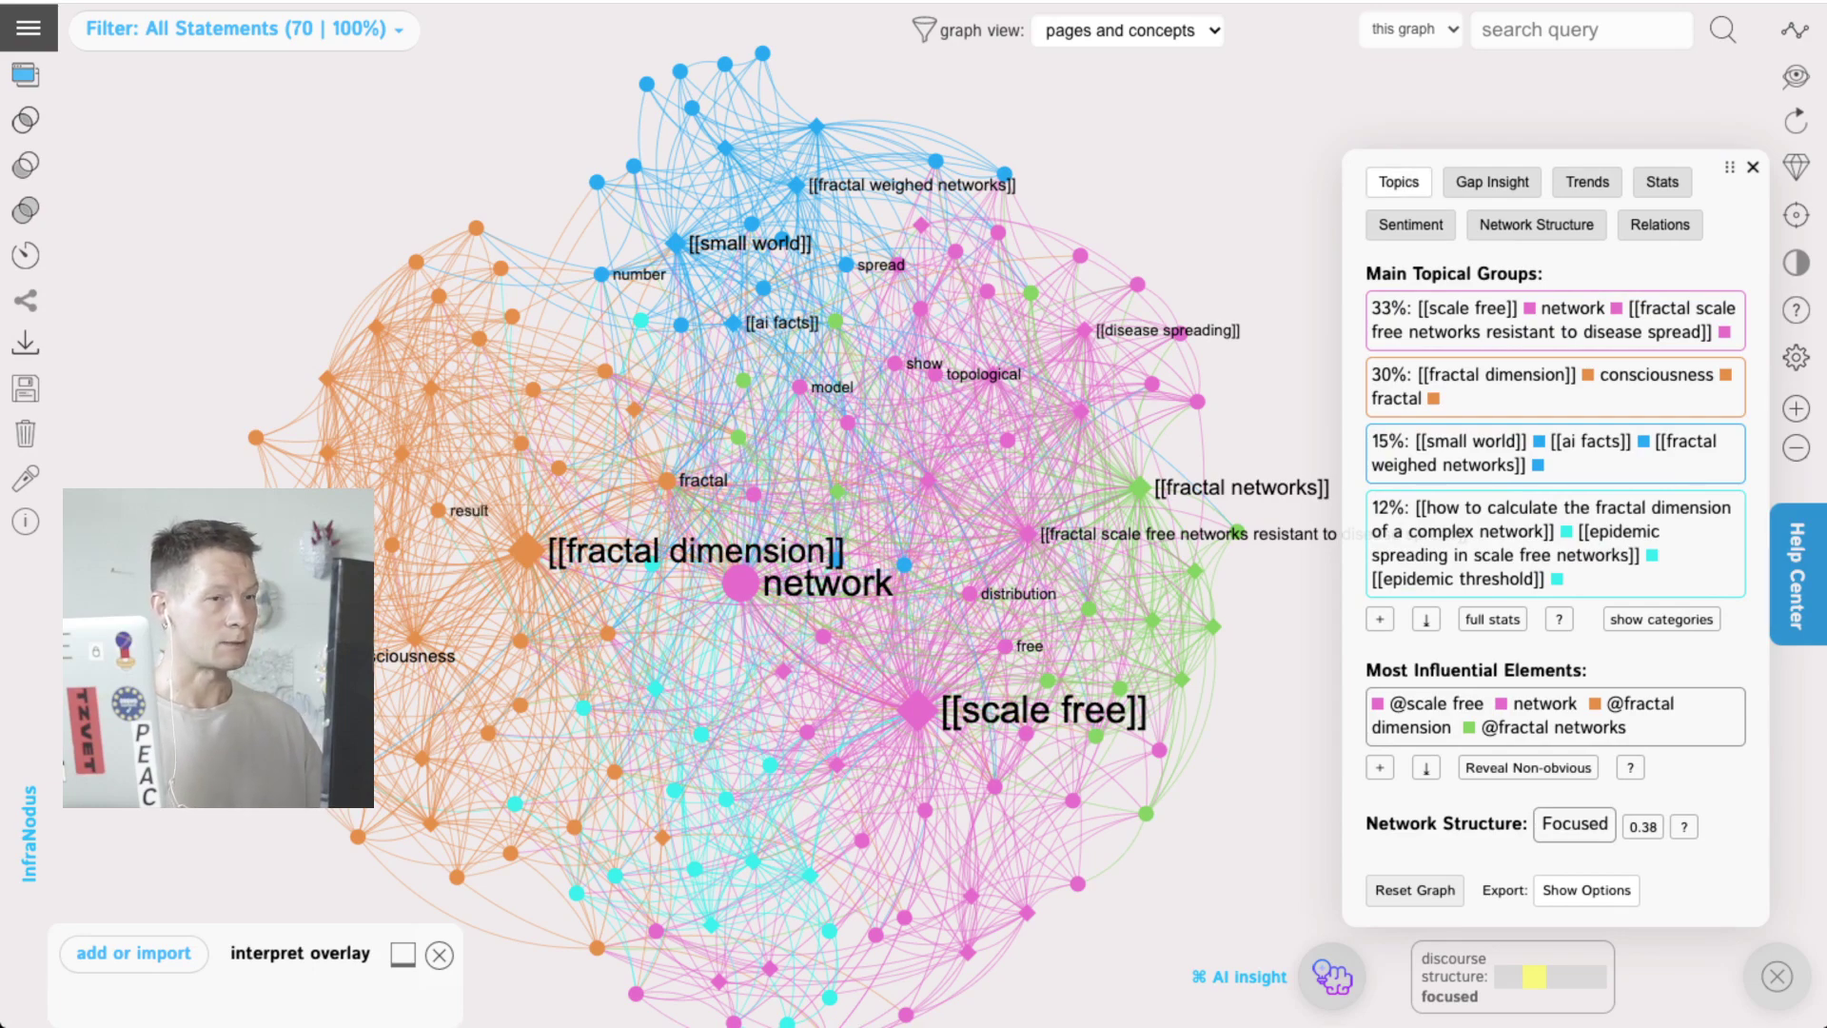
click(1555, 321)
click(1555, 321)
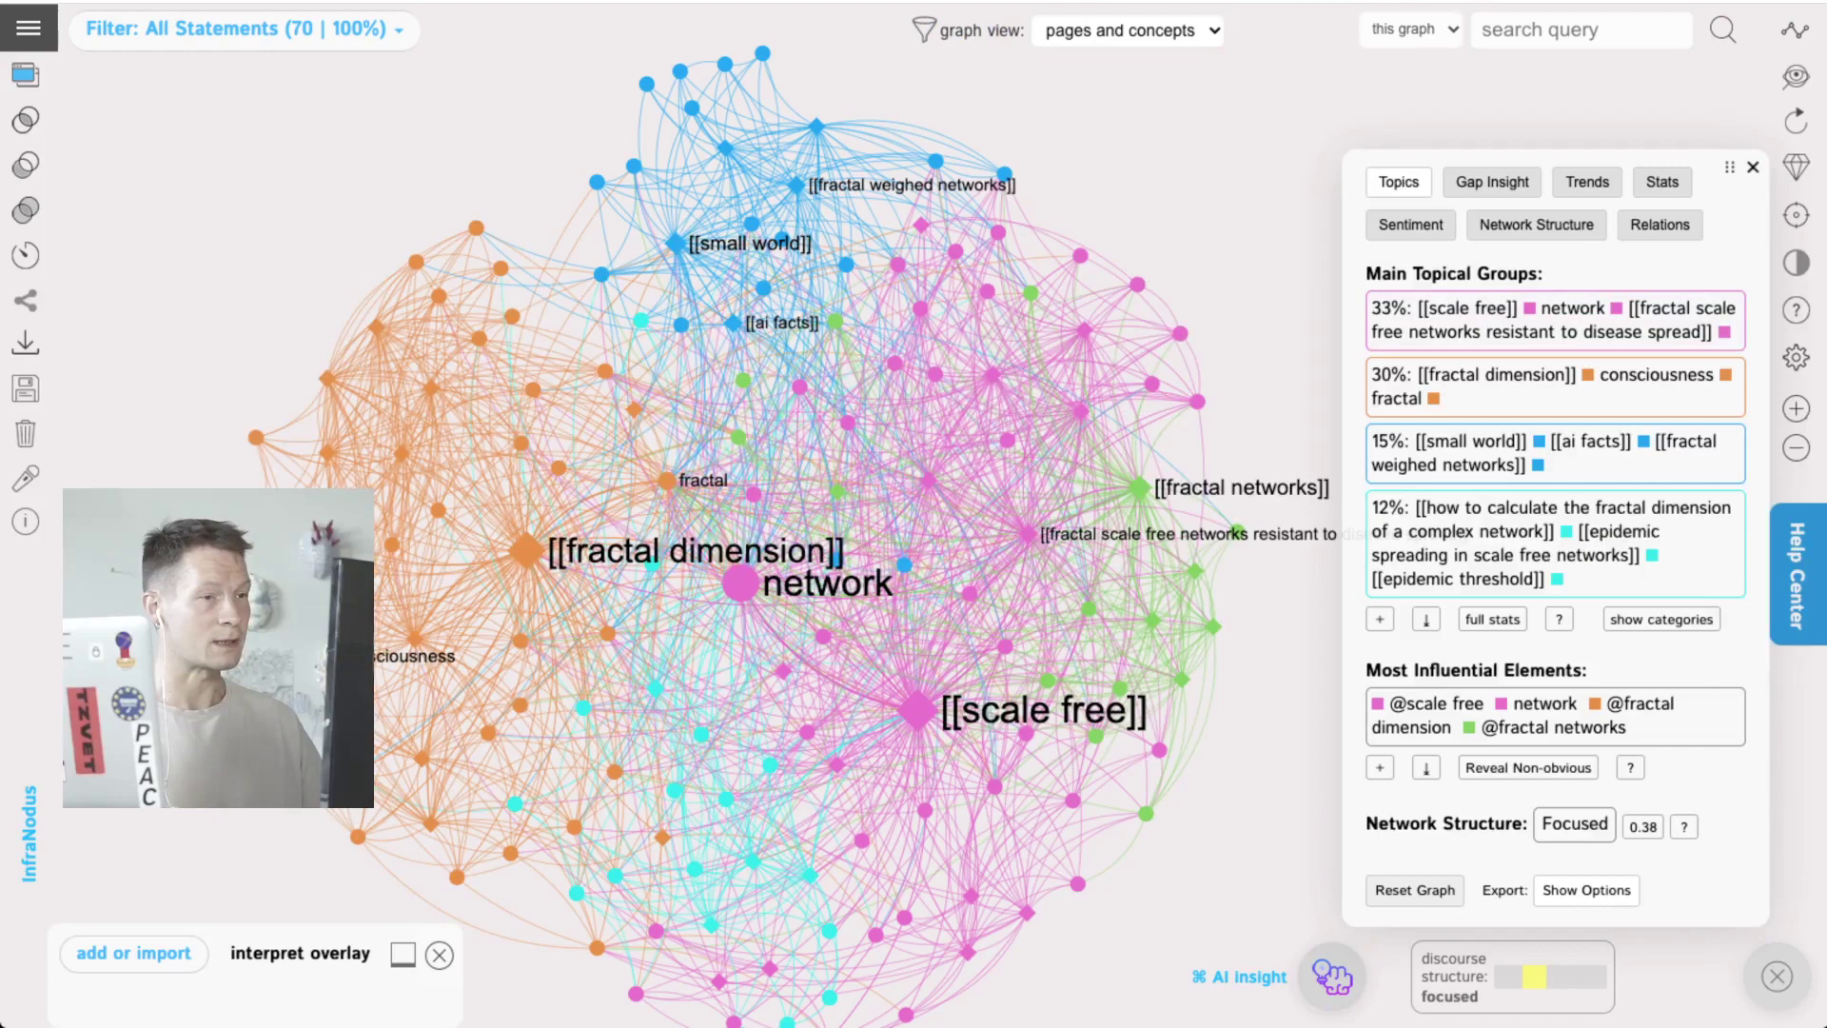
click(1555, 320)
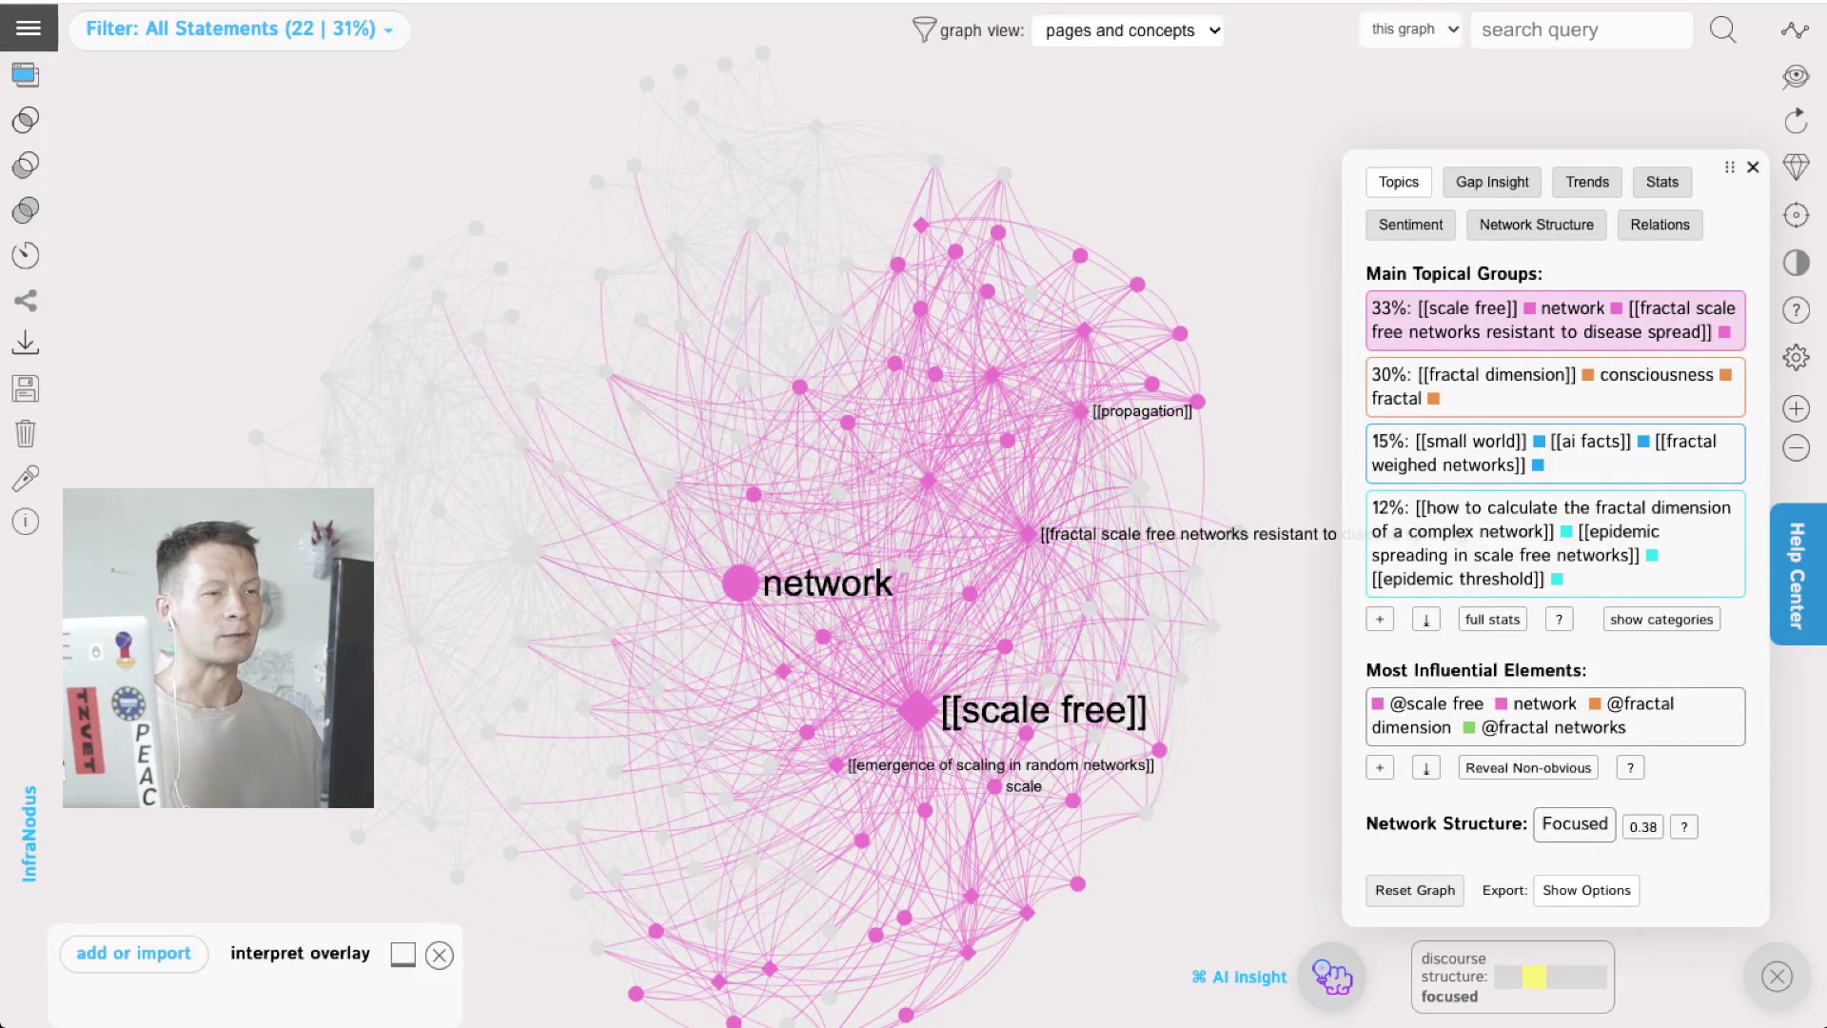
click(1555, 320)
Step: Isolate the [[fractal dimension]] and [[small world]] topical groups one at a time, restoring the full graph after each
click(1555, 388)
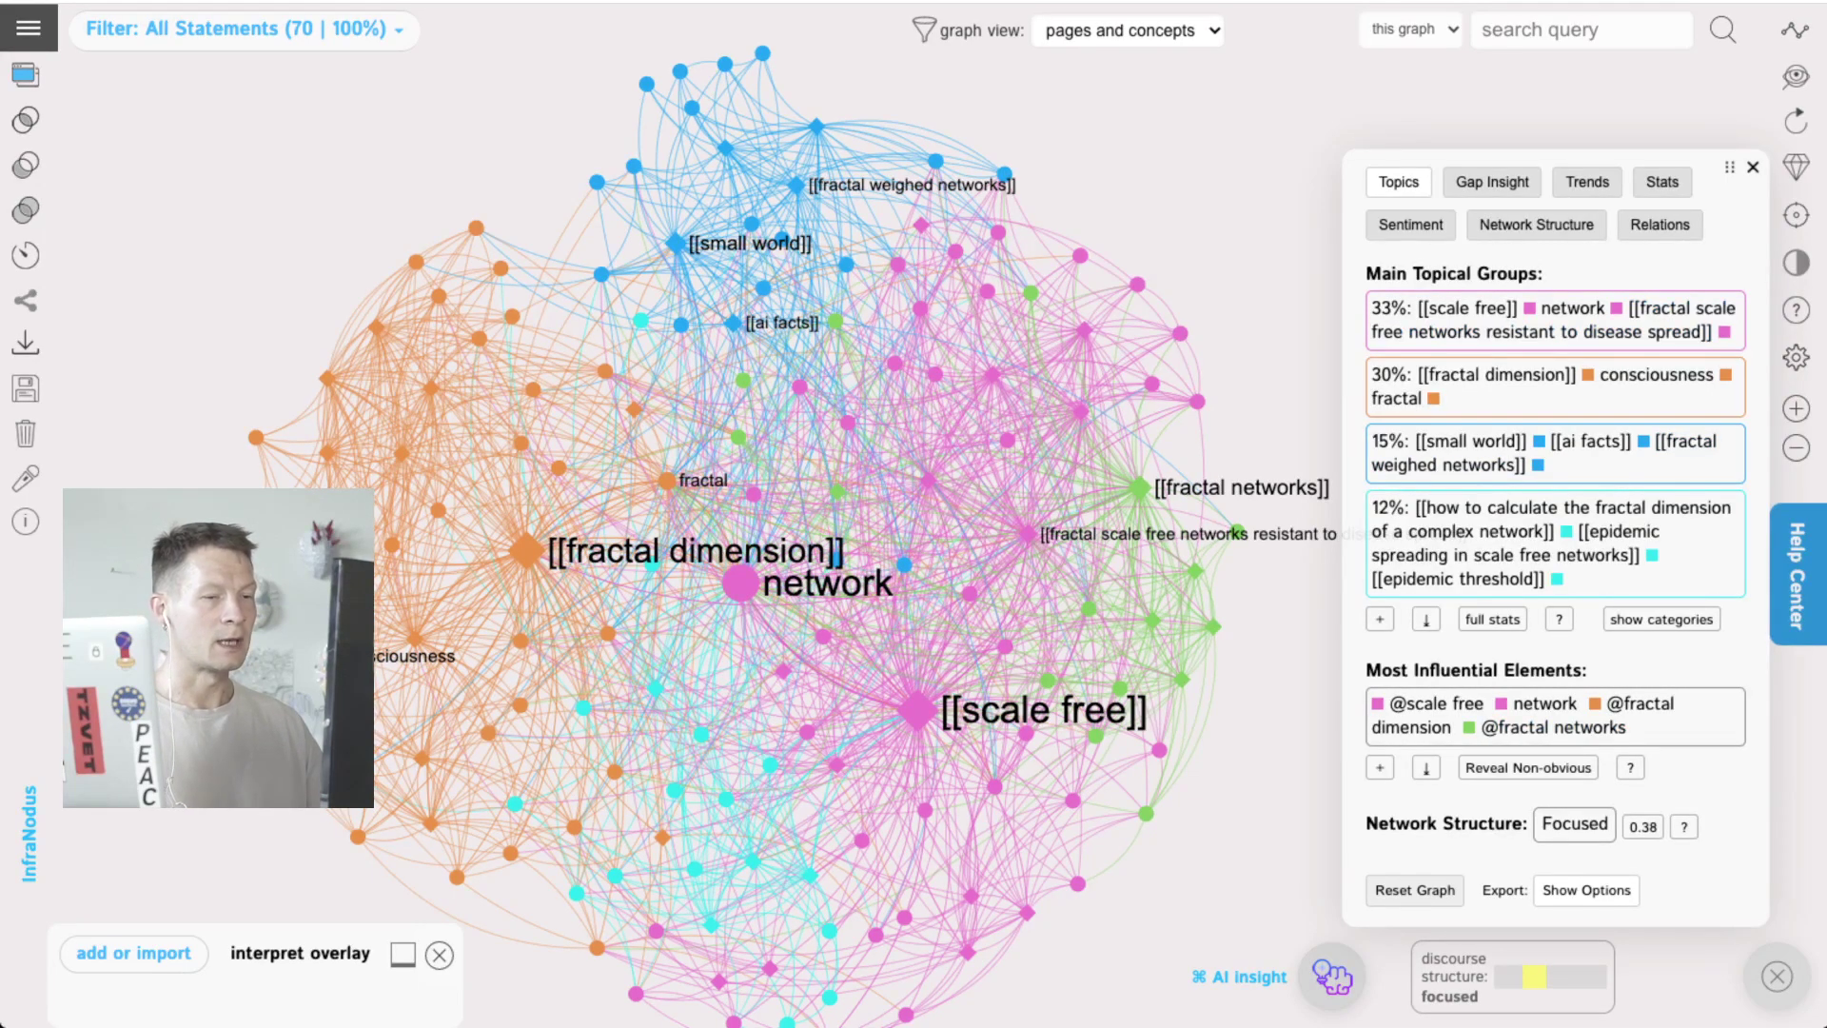
click(1776, 977)
click(1777, 976)
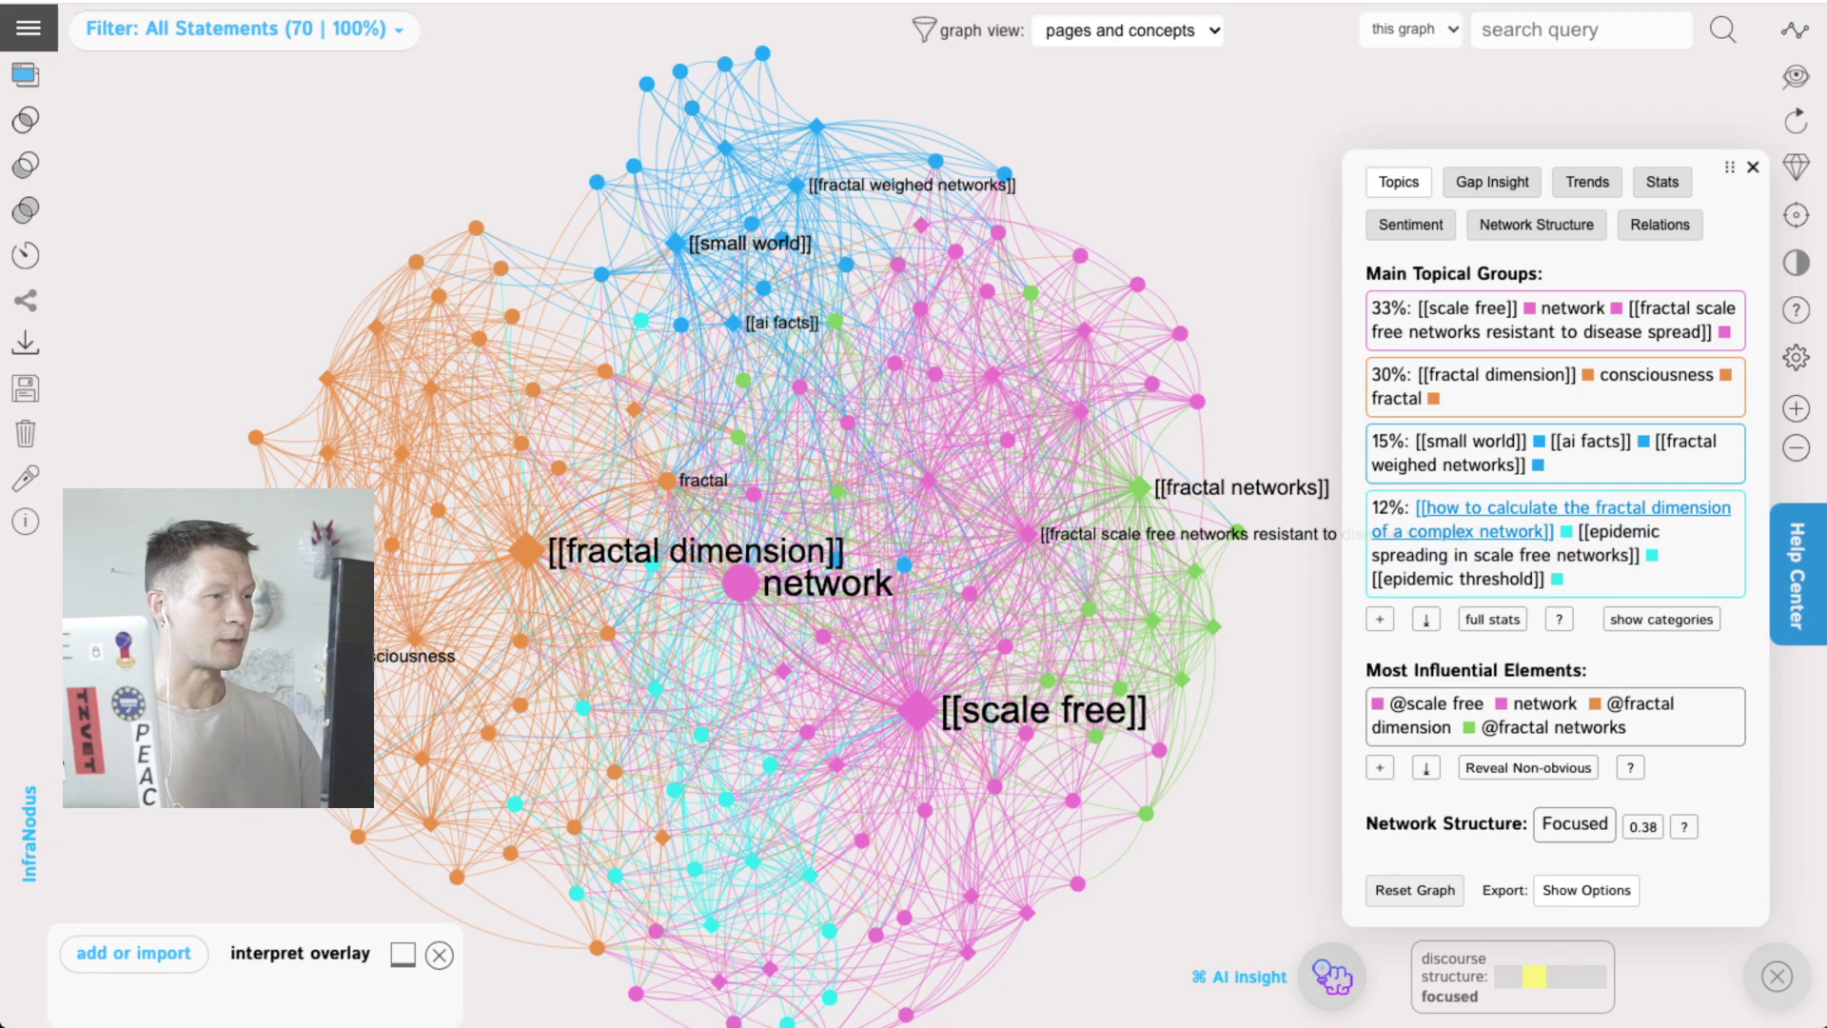
click(1555, 454)
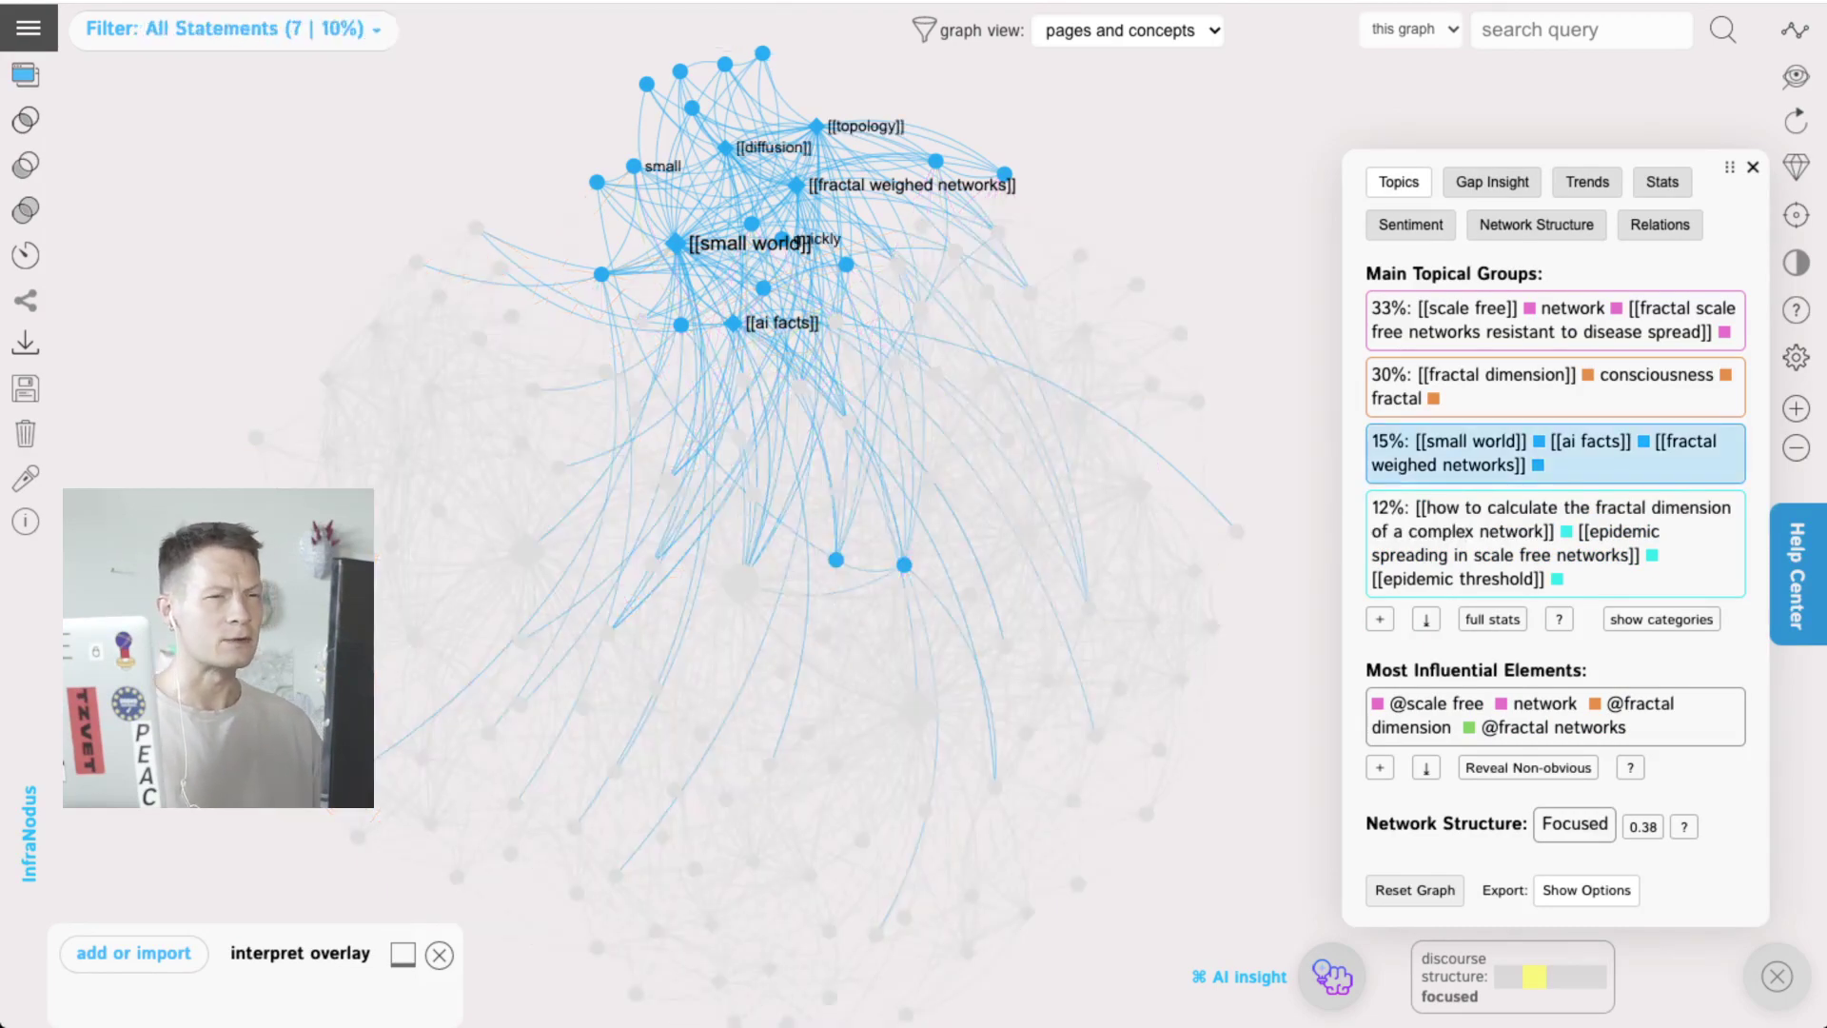
click(1556, 454)
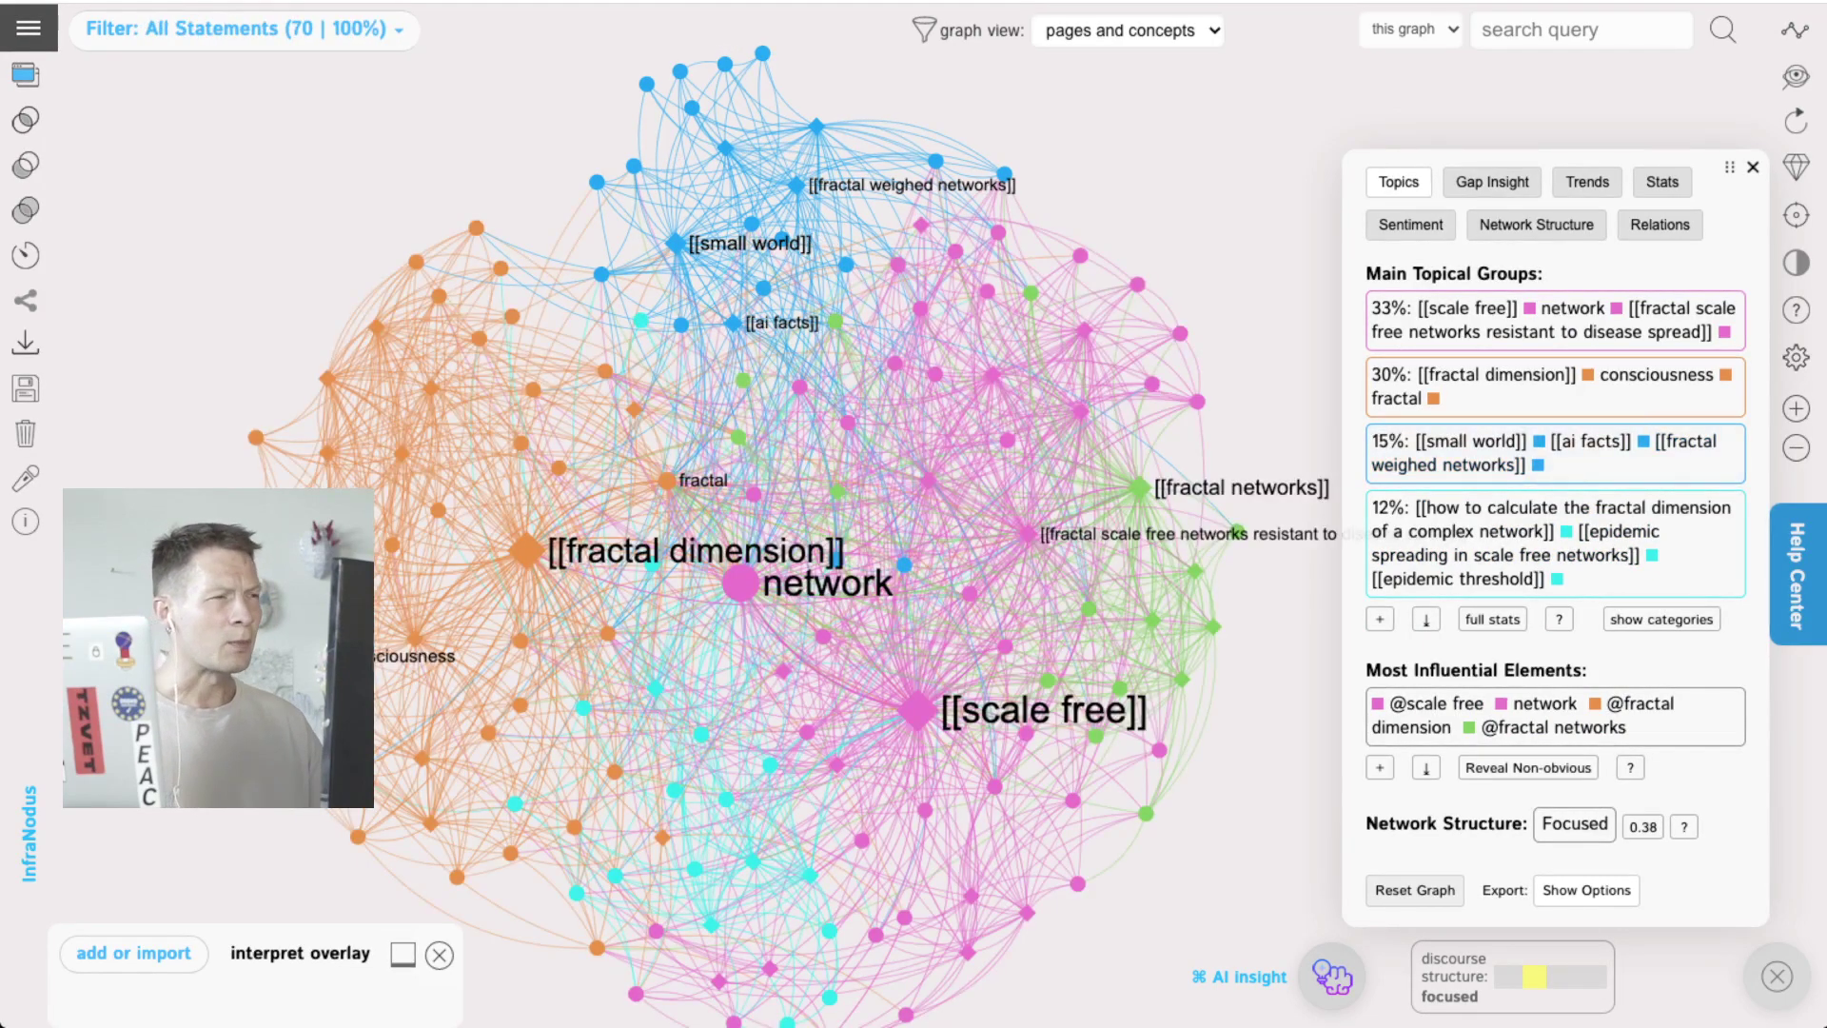
click(1555, 454)
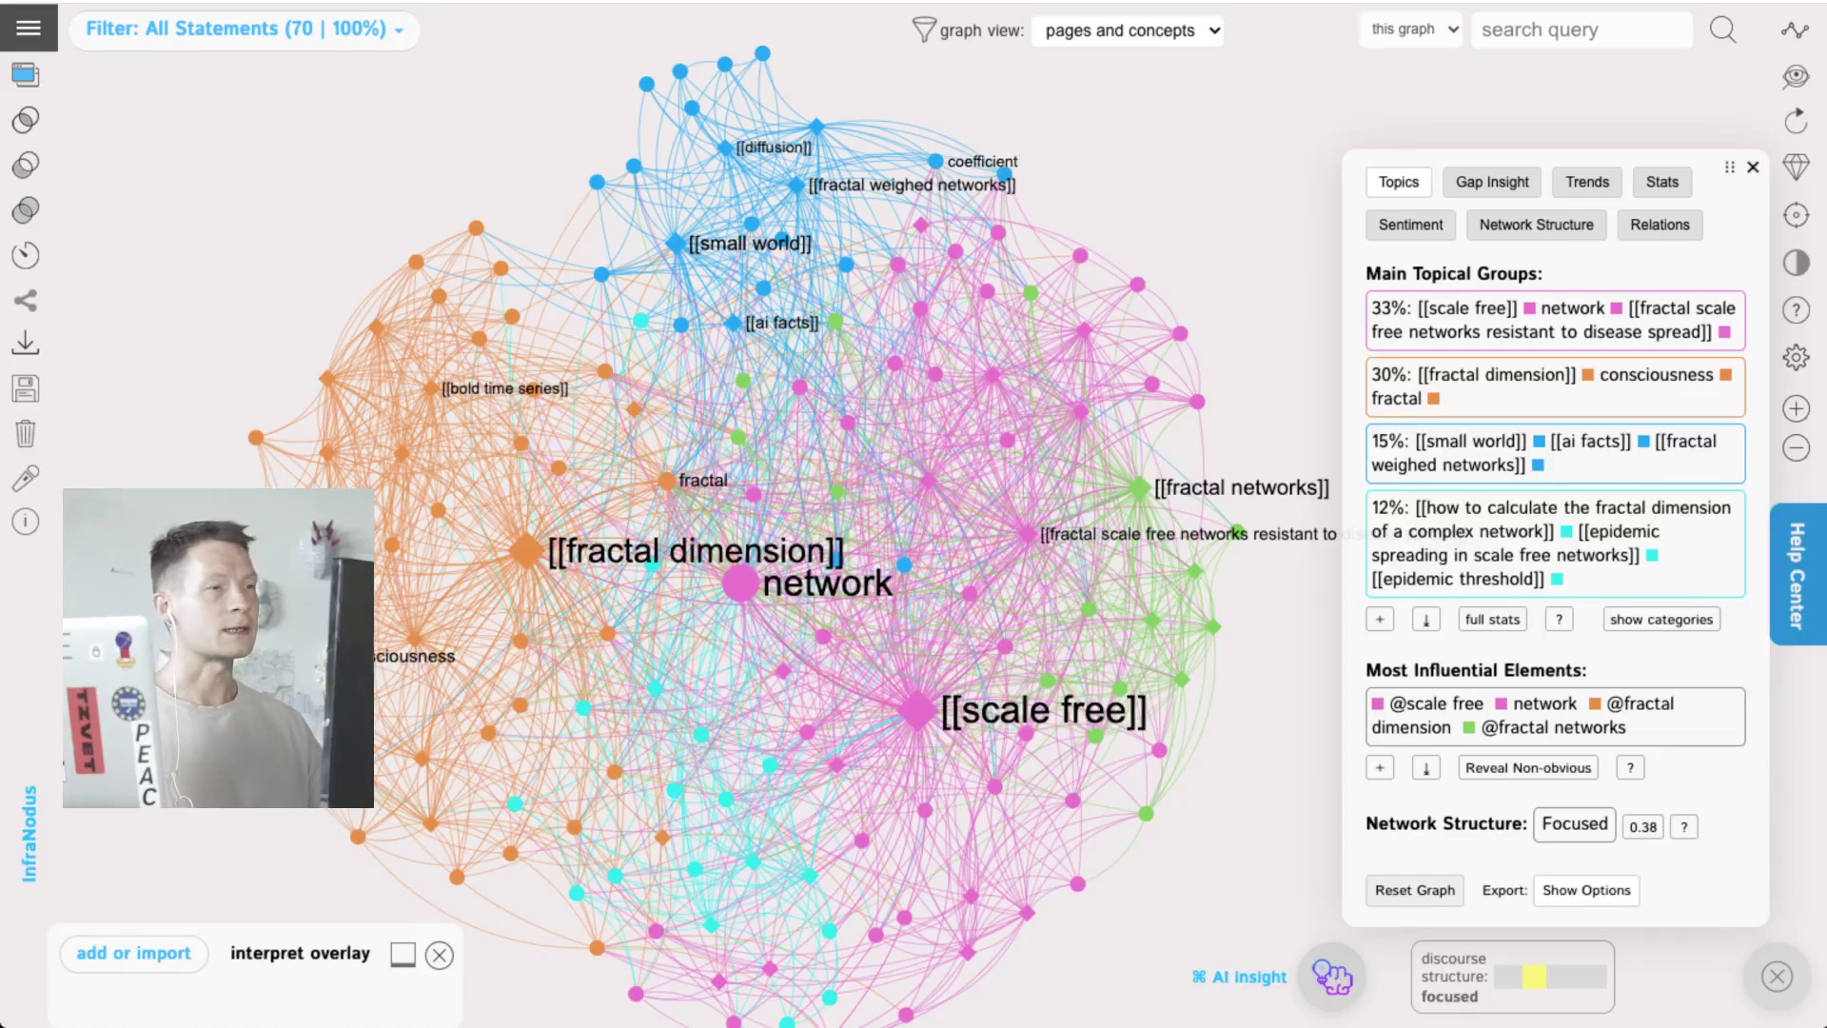
Step: Switch the graph view from pages and concepts to pages only
click(1128, 31)
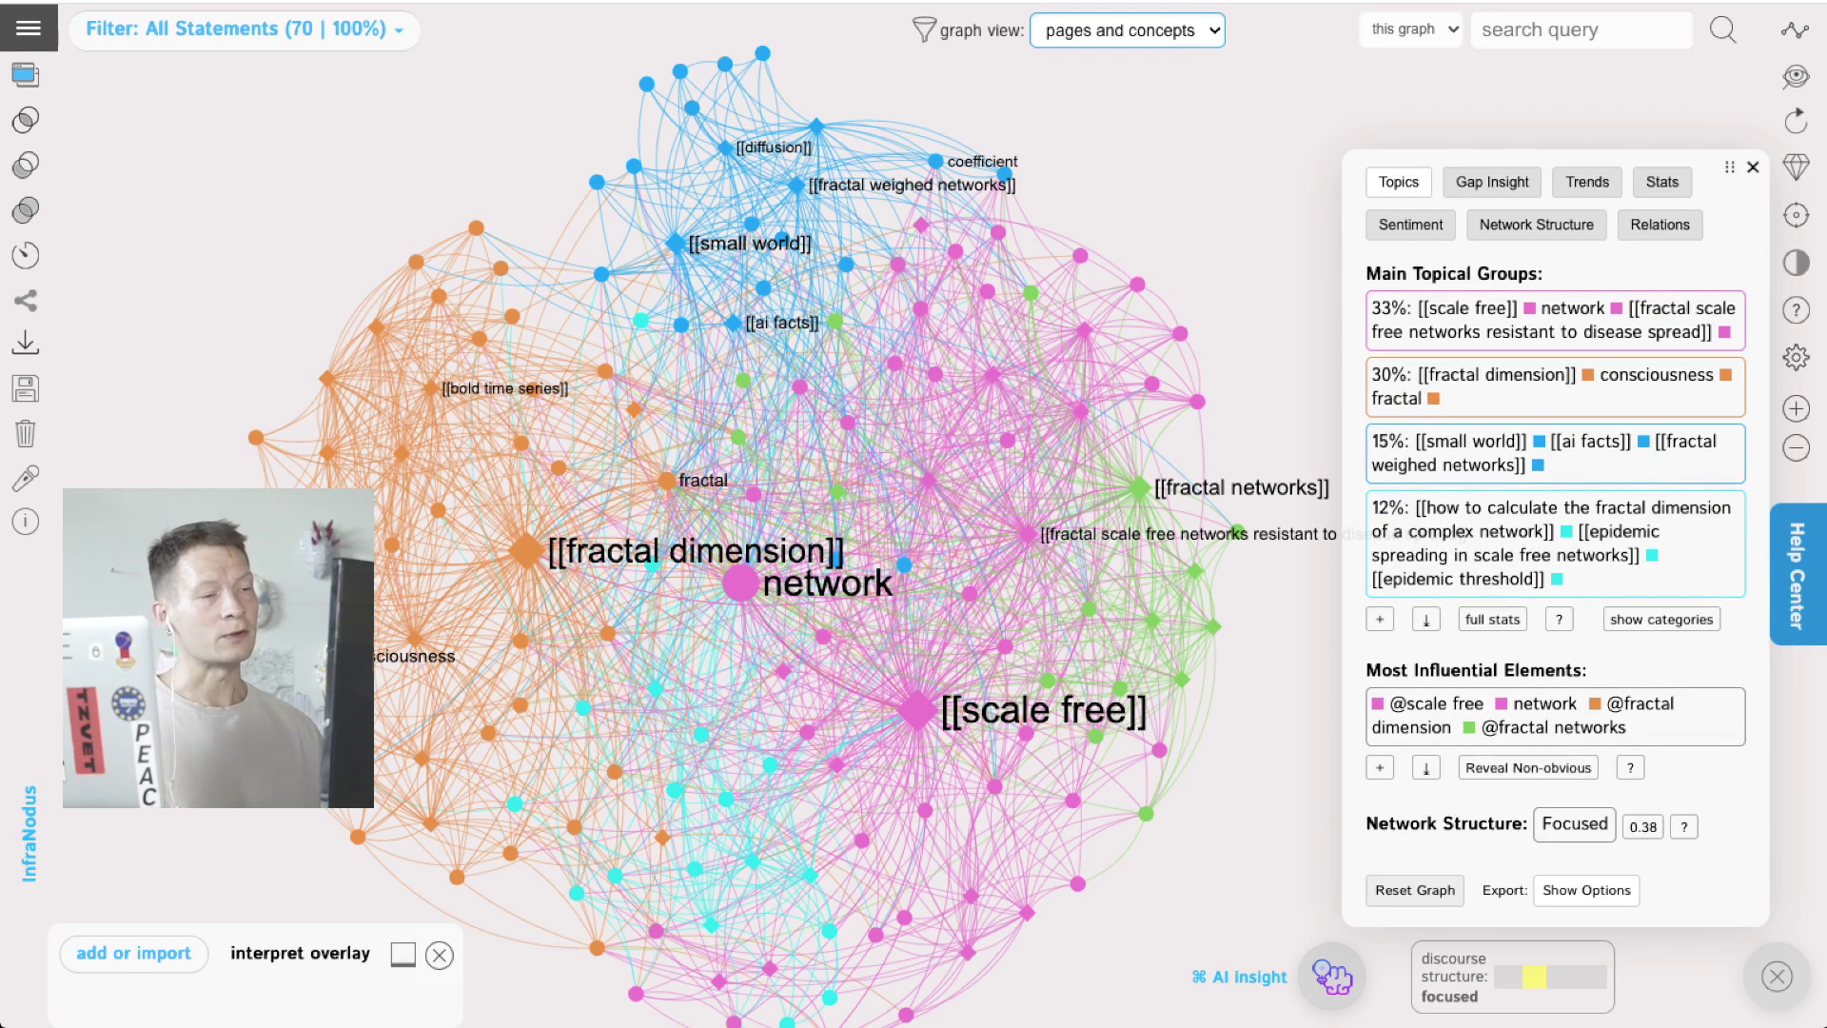
click(1094, 52)
drag(849, 609, 758, 554)
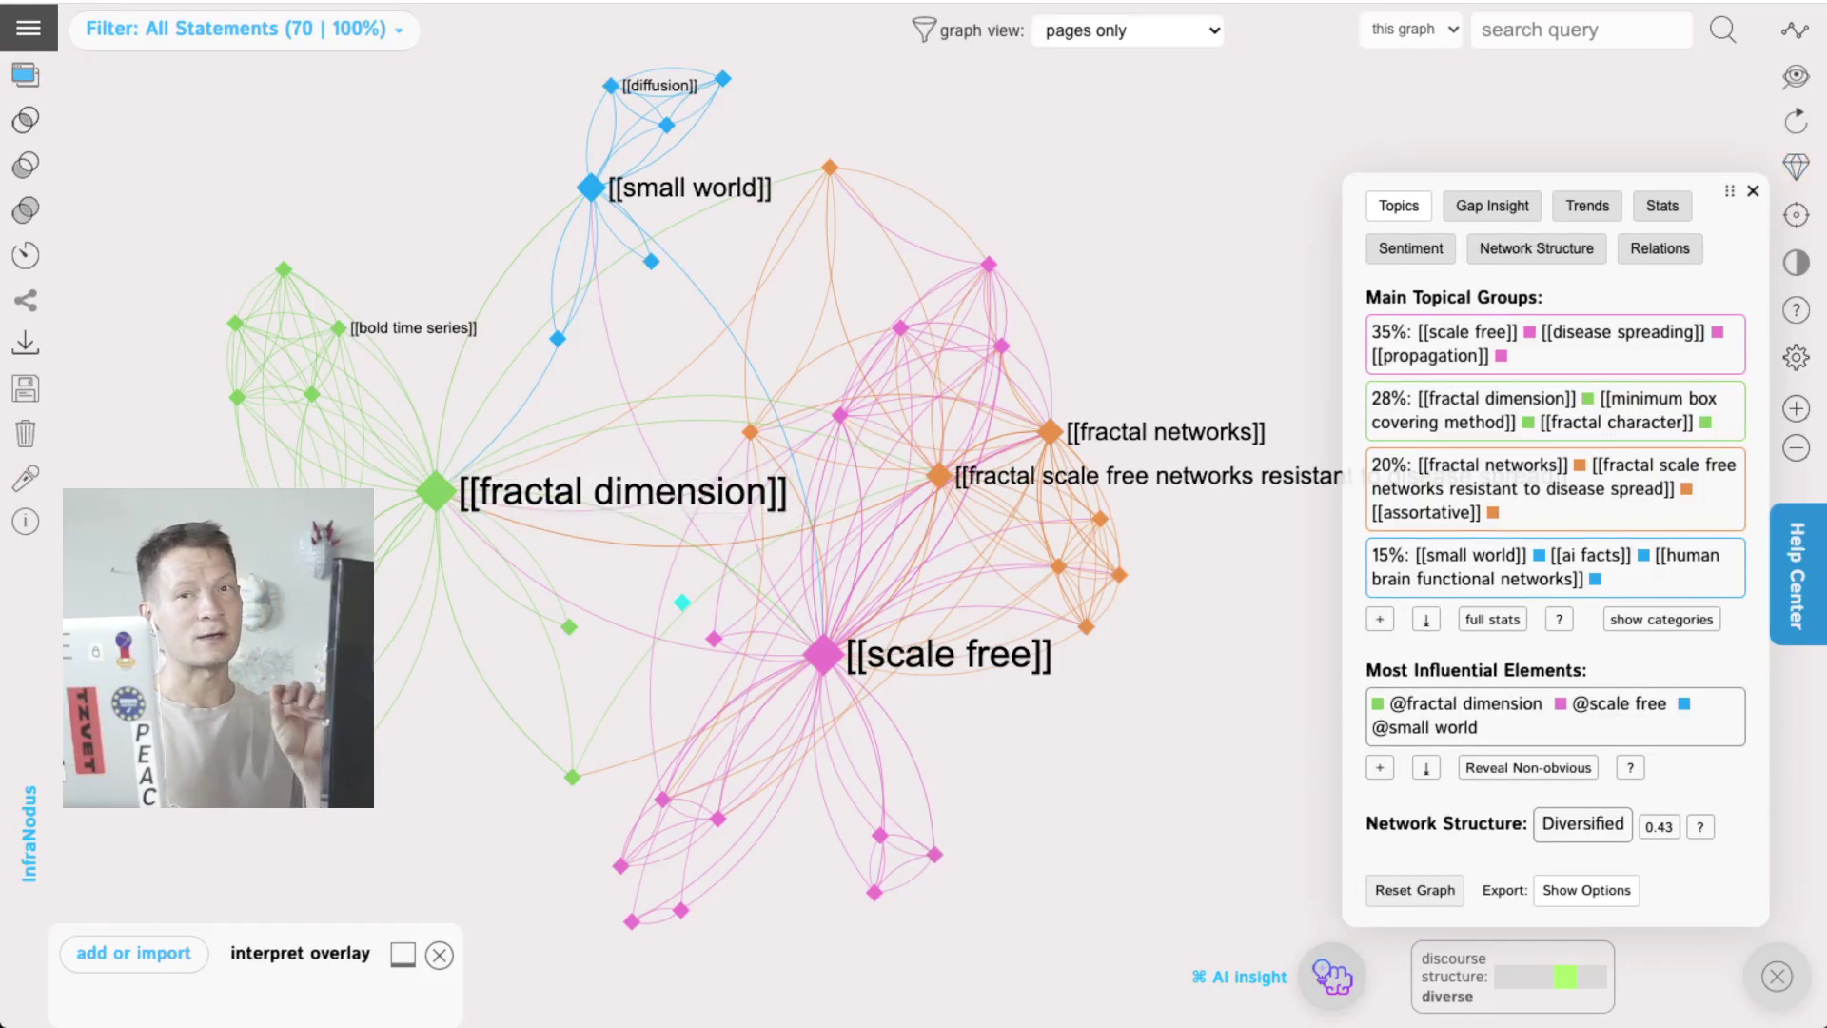
Step: Compare the graph's concepts only view with its pages only view
click(1128, 30)
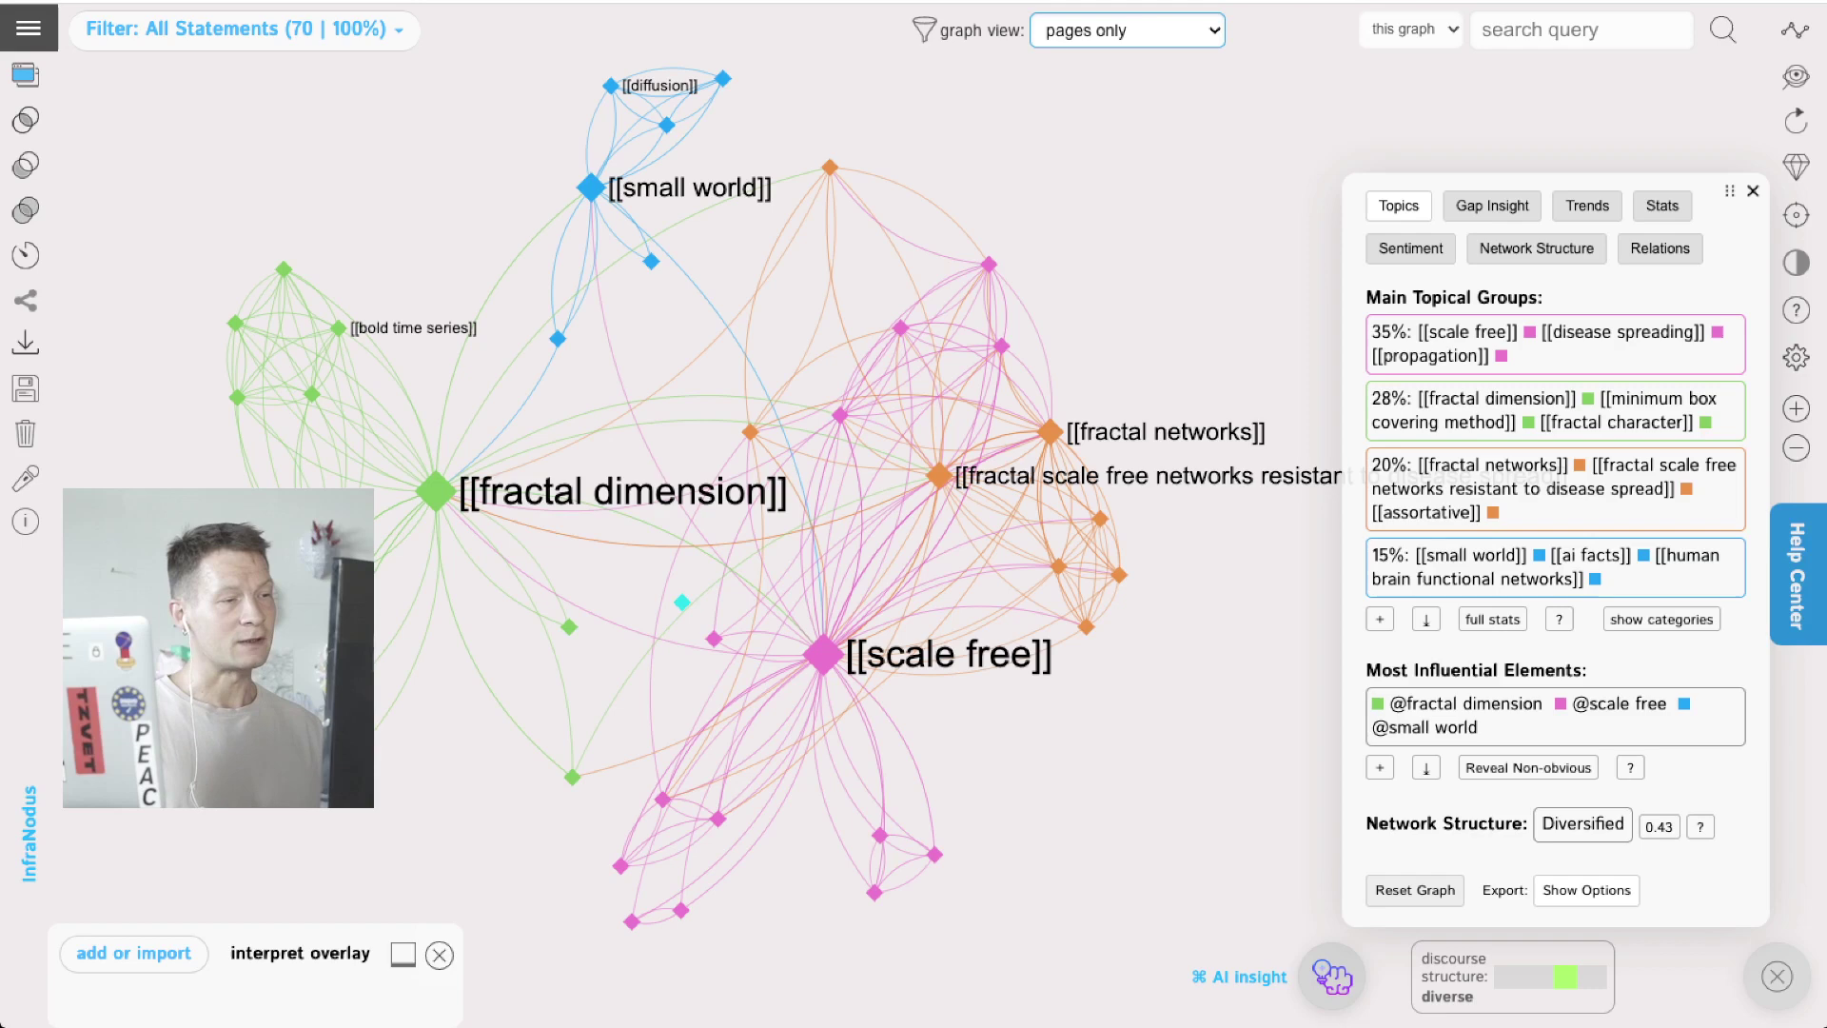
click(1127, 31)
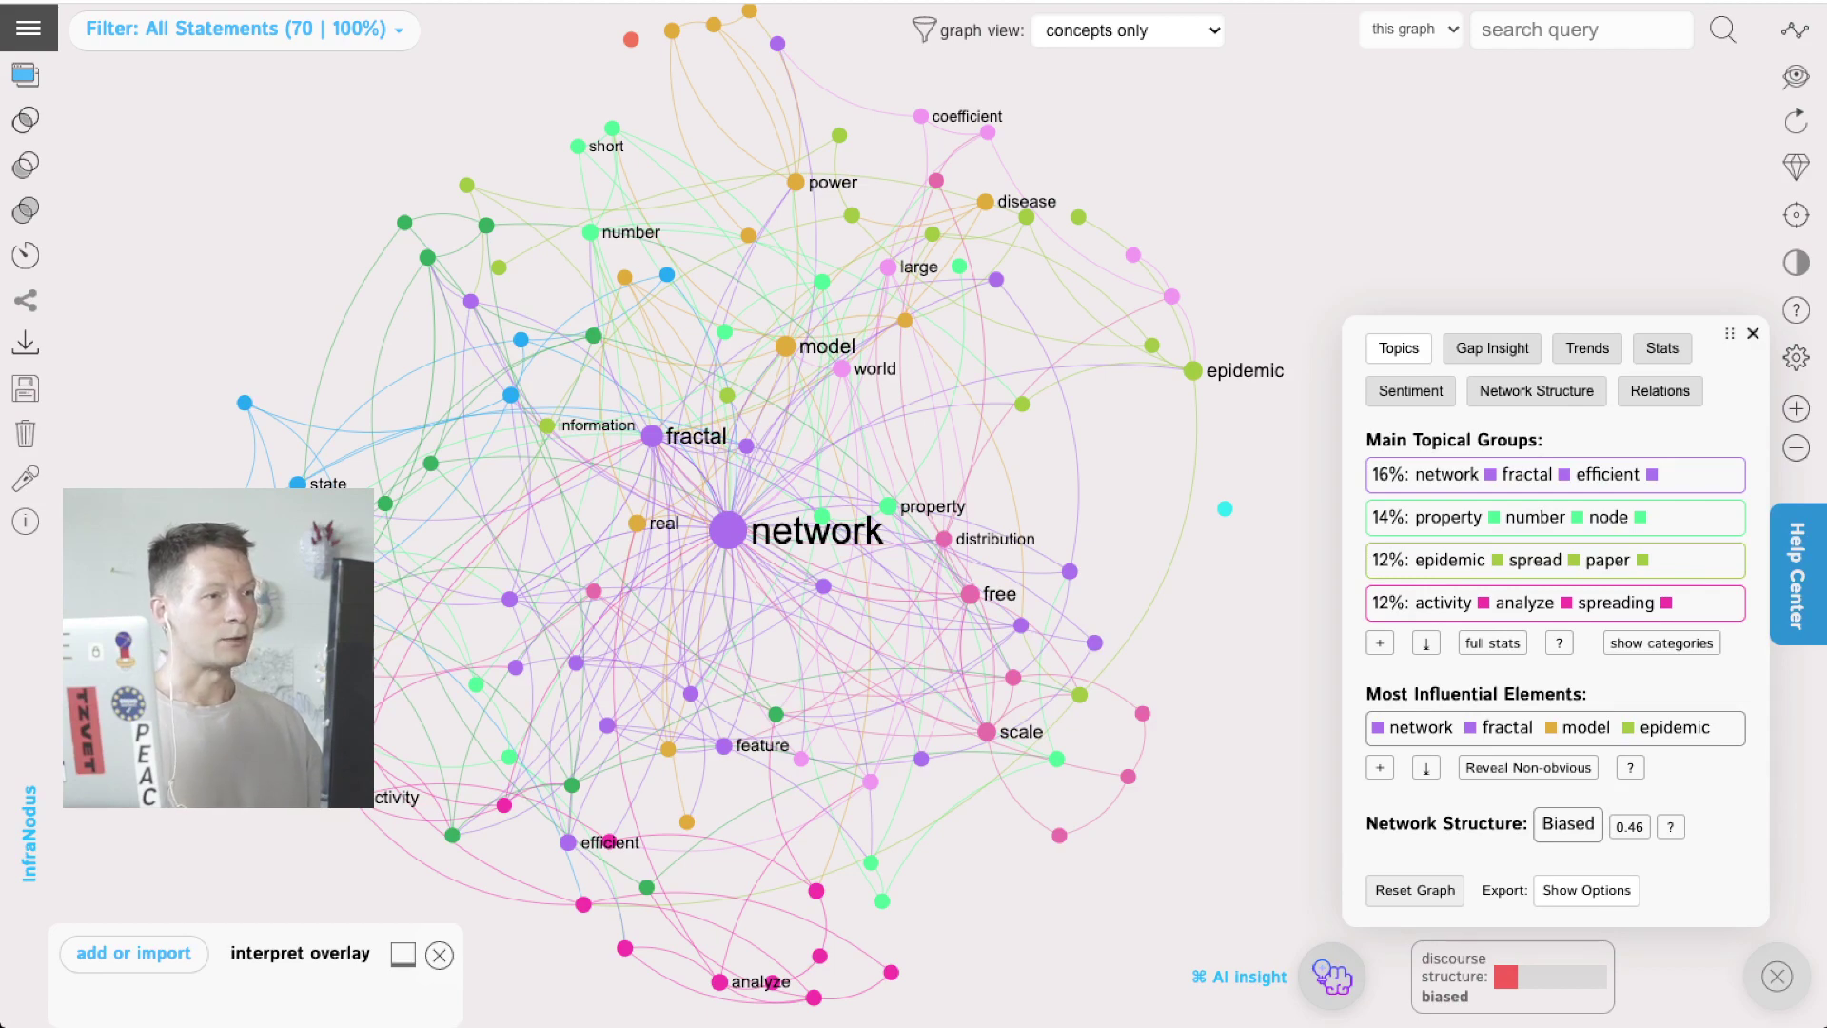
click(1127, 30)
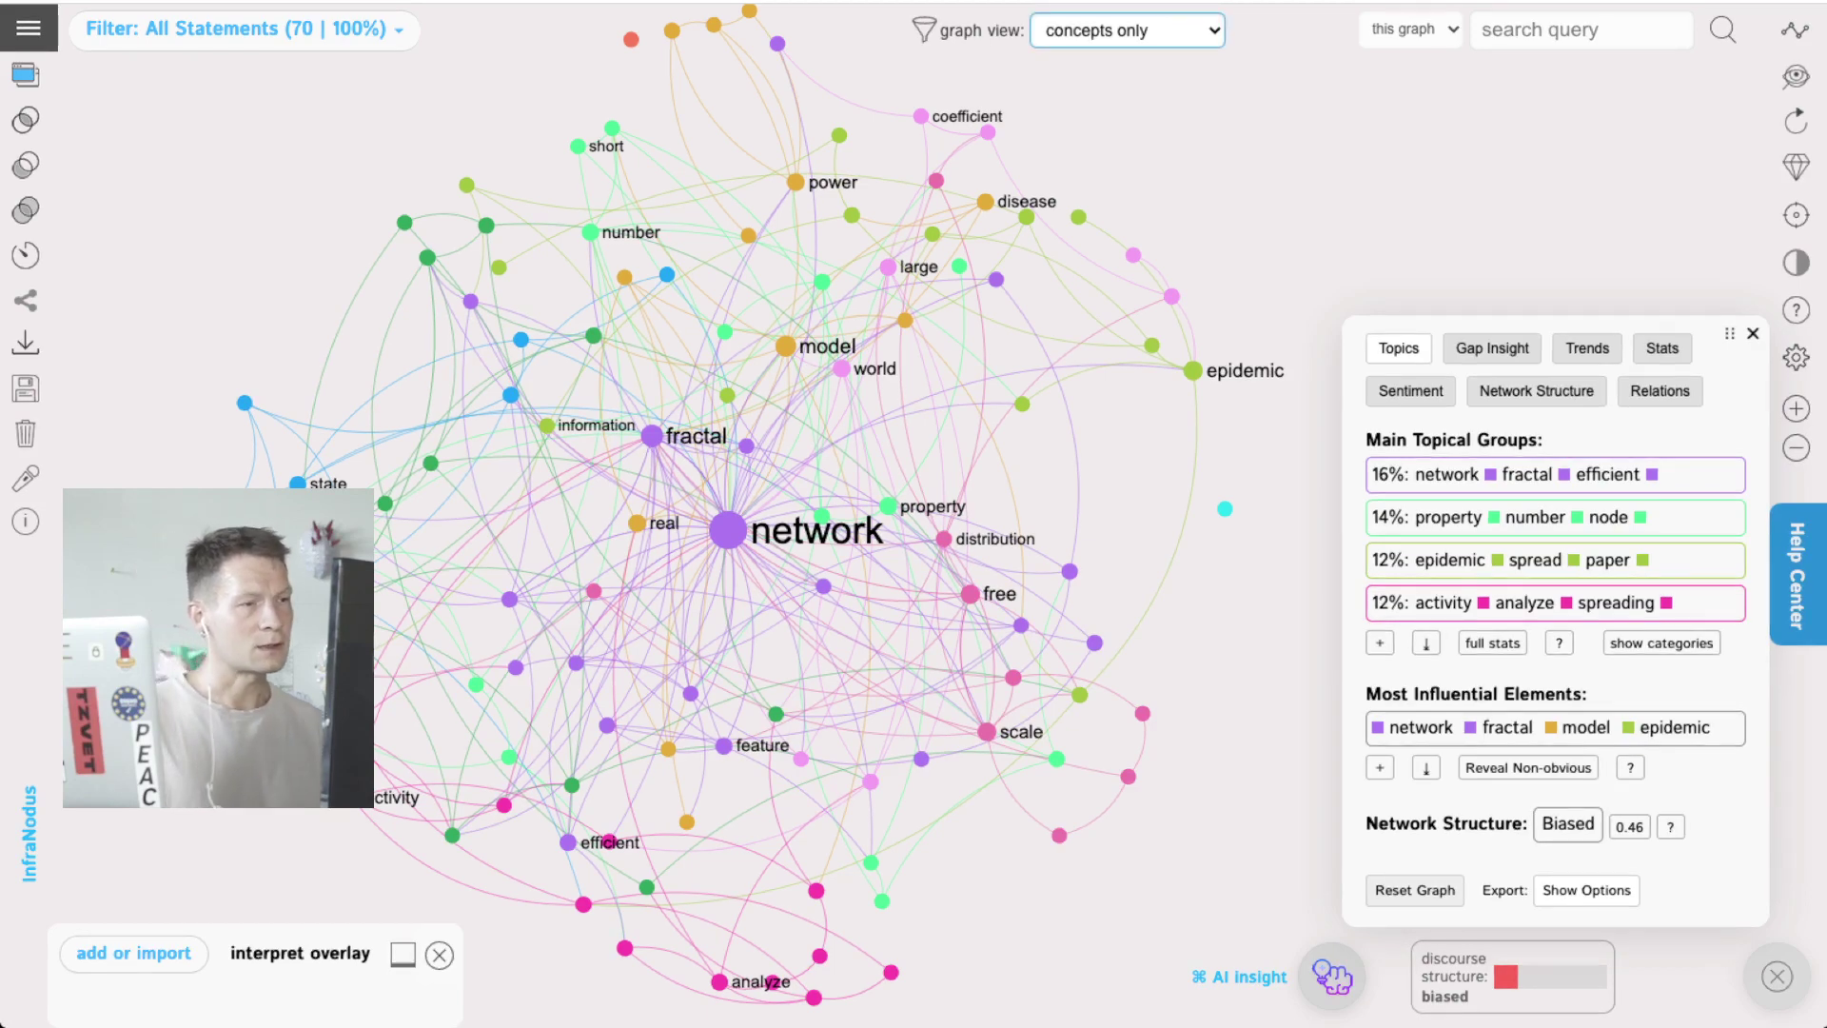
click(1104, 59)
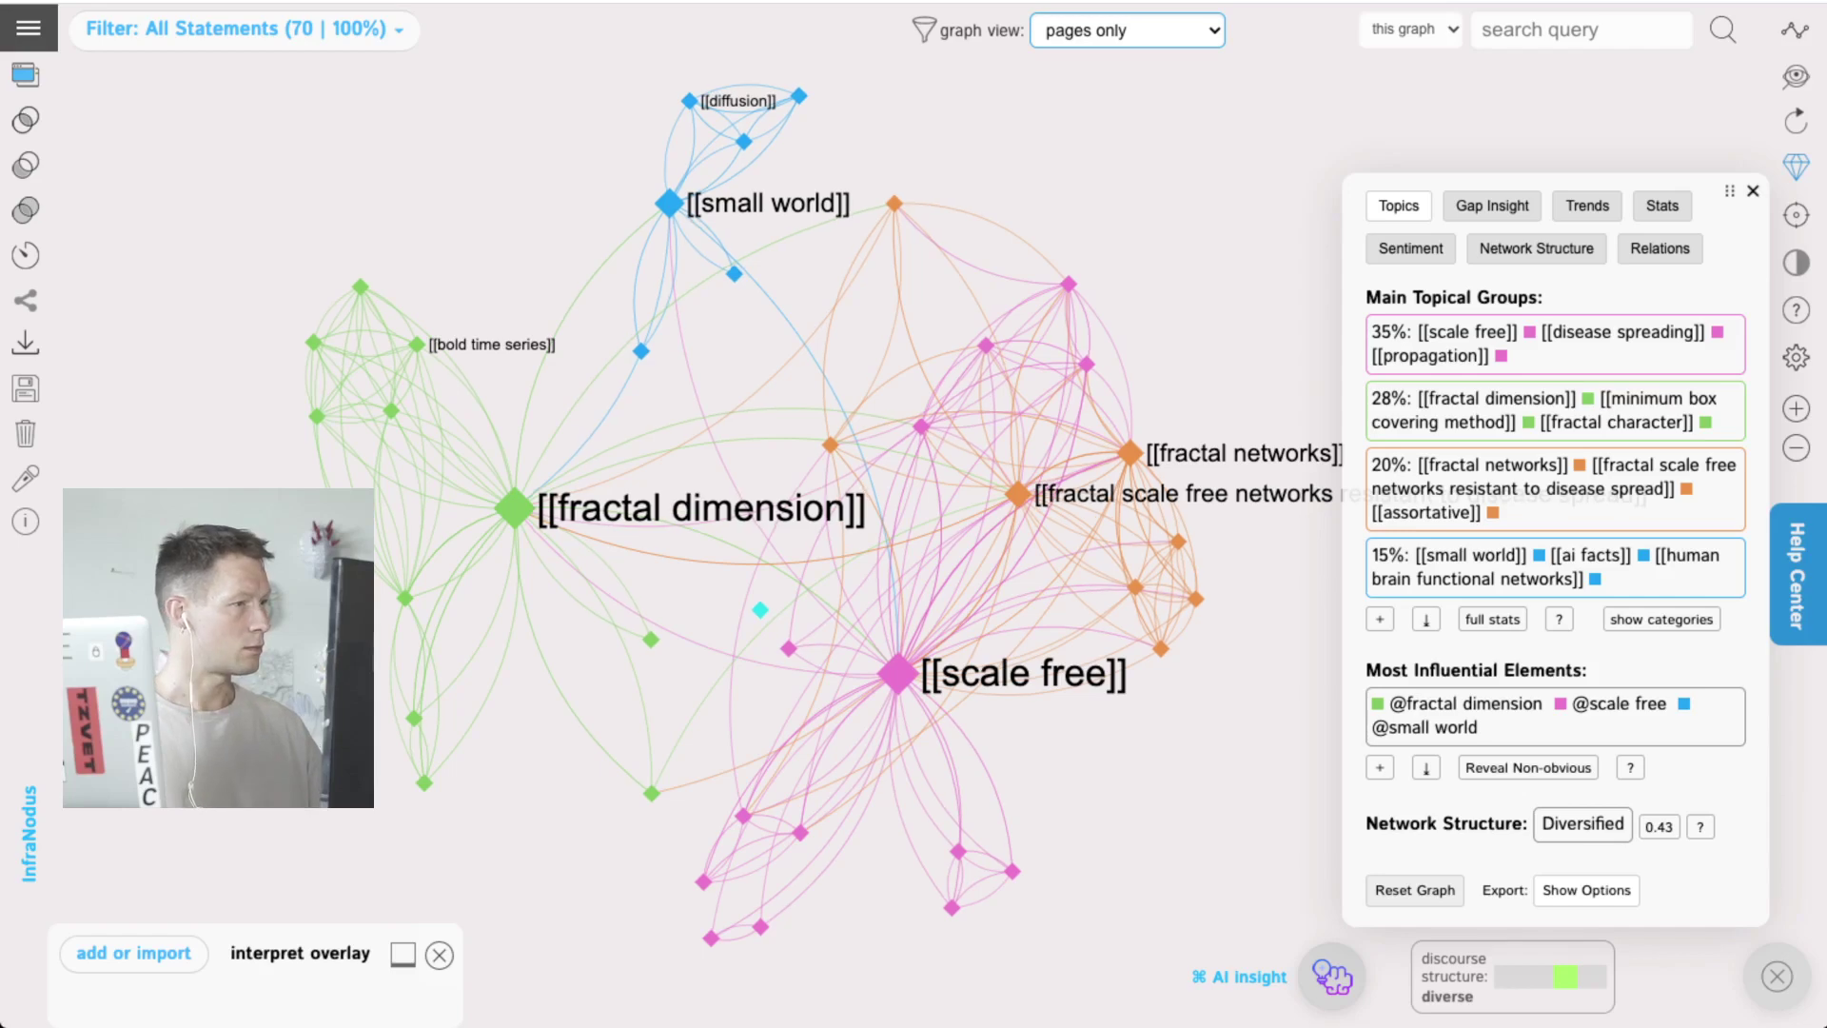
drag(961, 381, 794, 392)
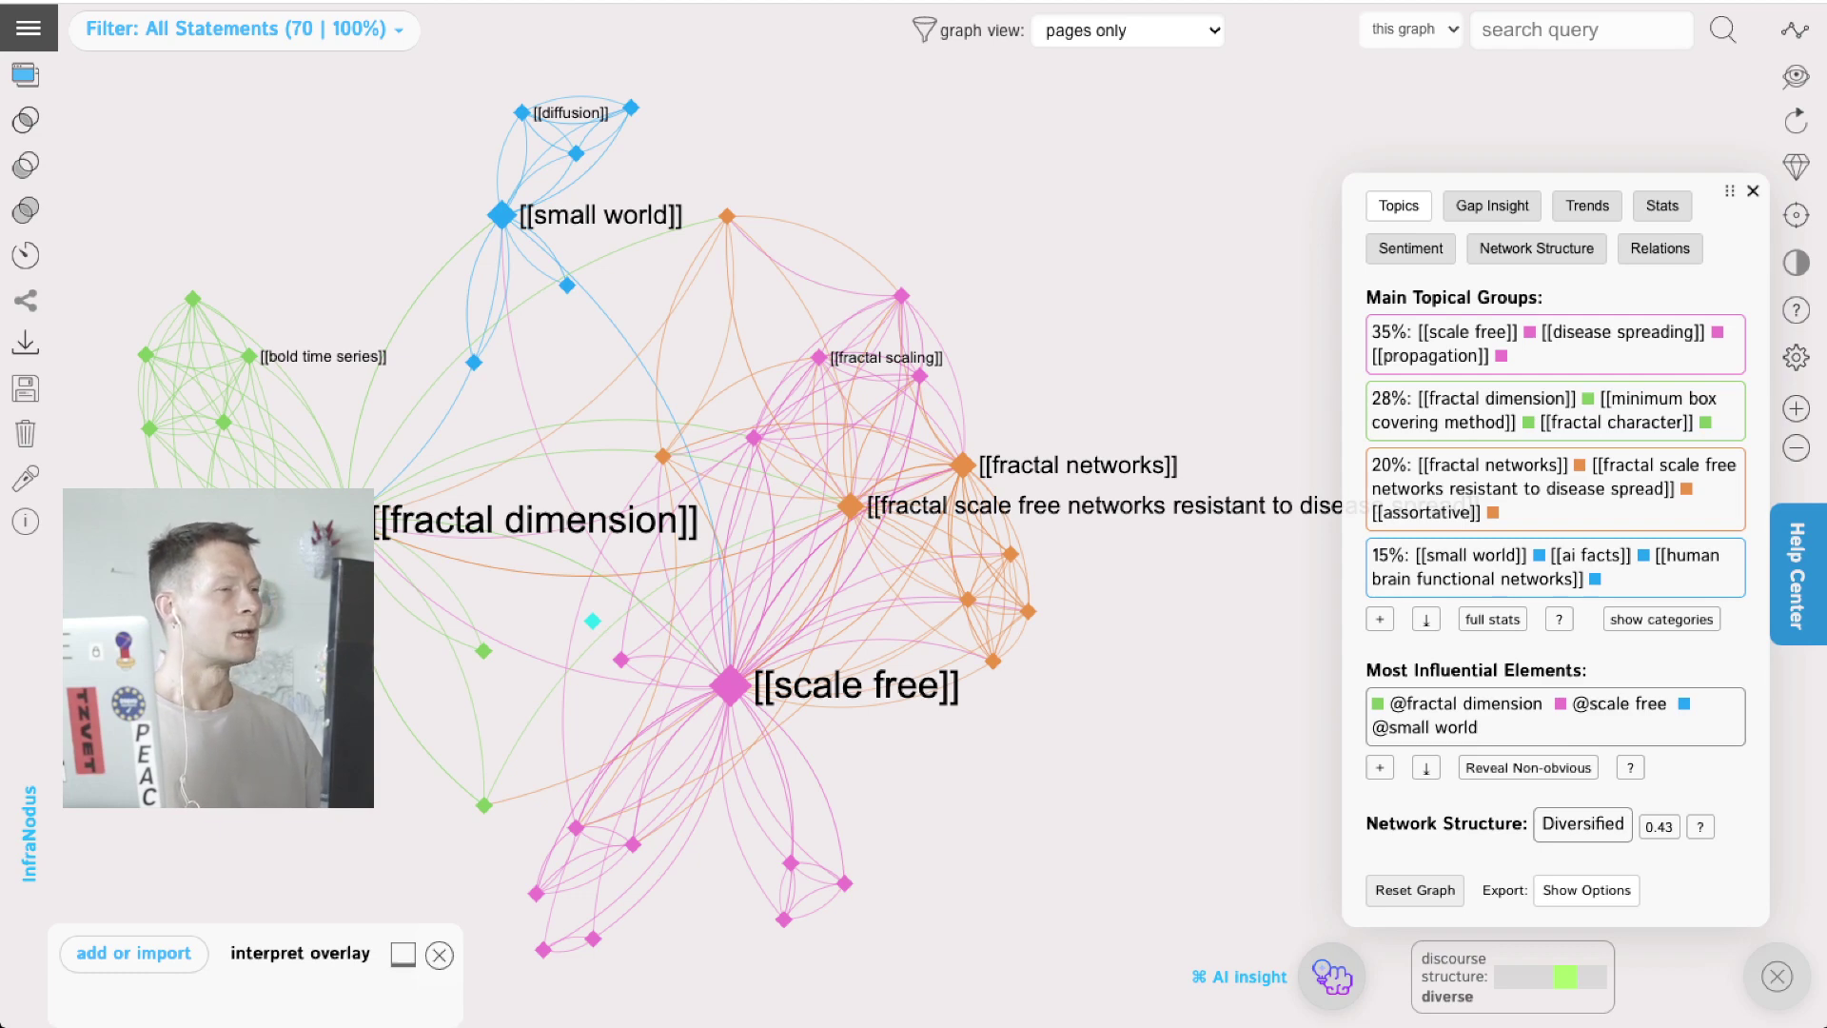
Step: Set the graph view to concepts only
click(1127, 30)
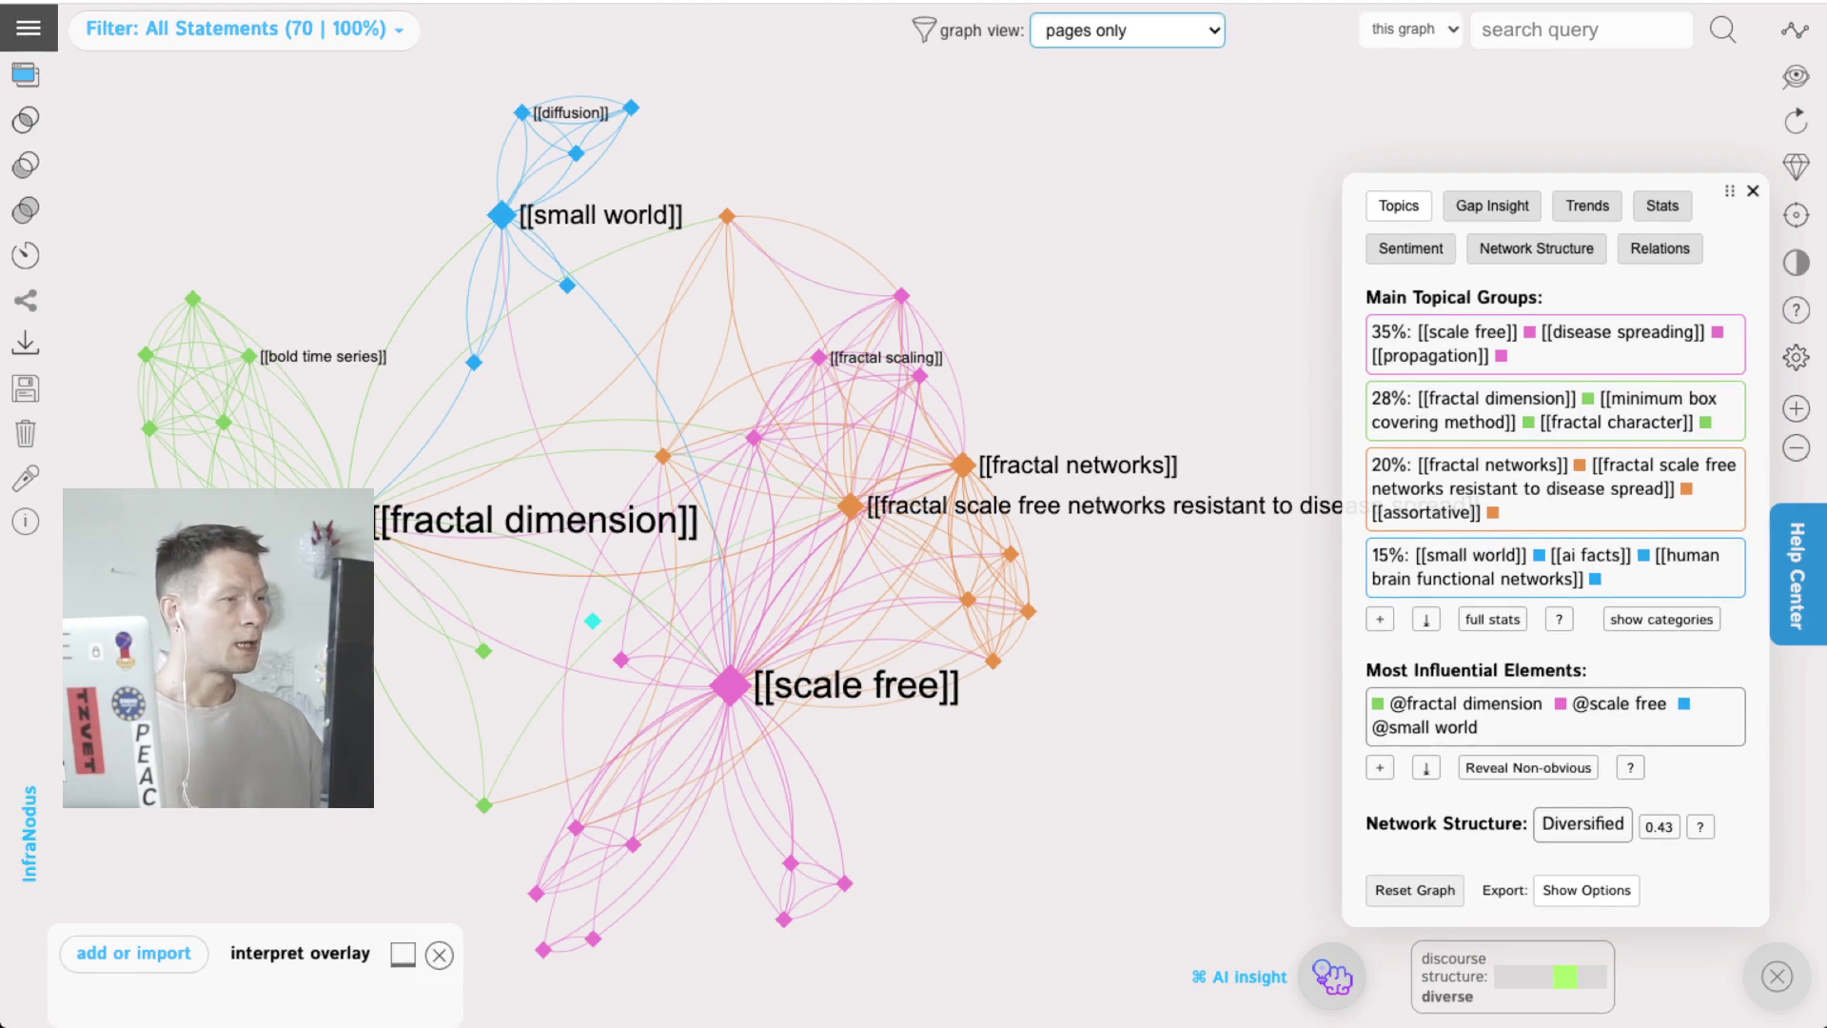
click(1104, 59)
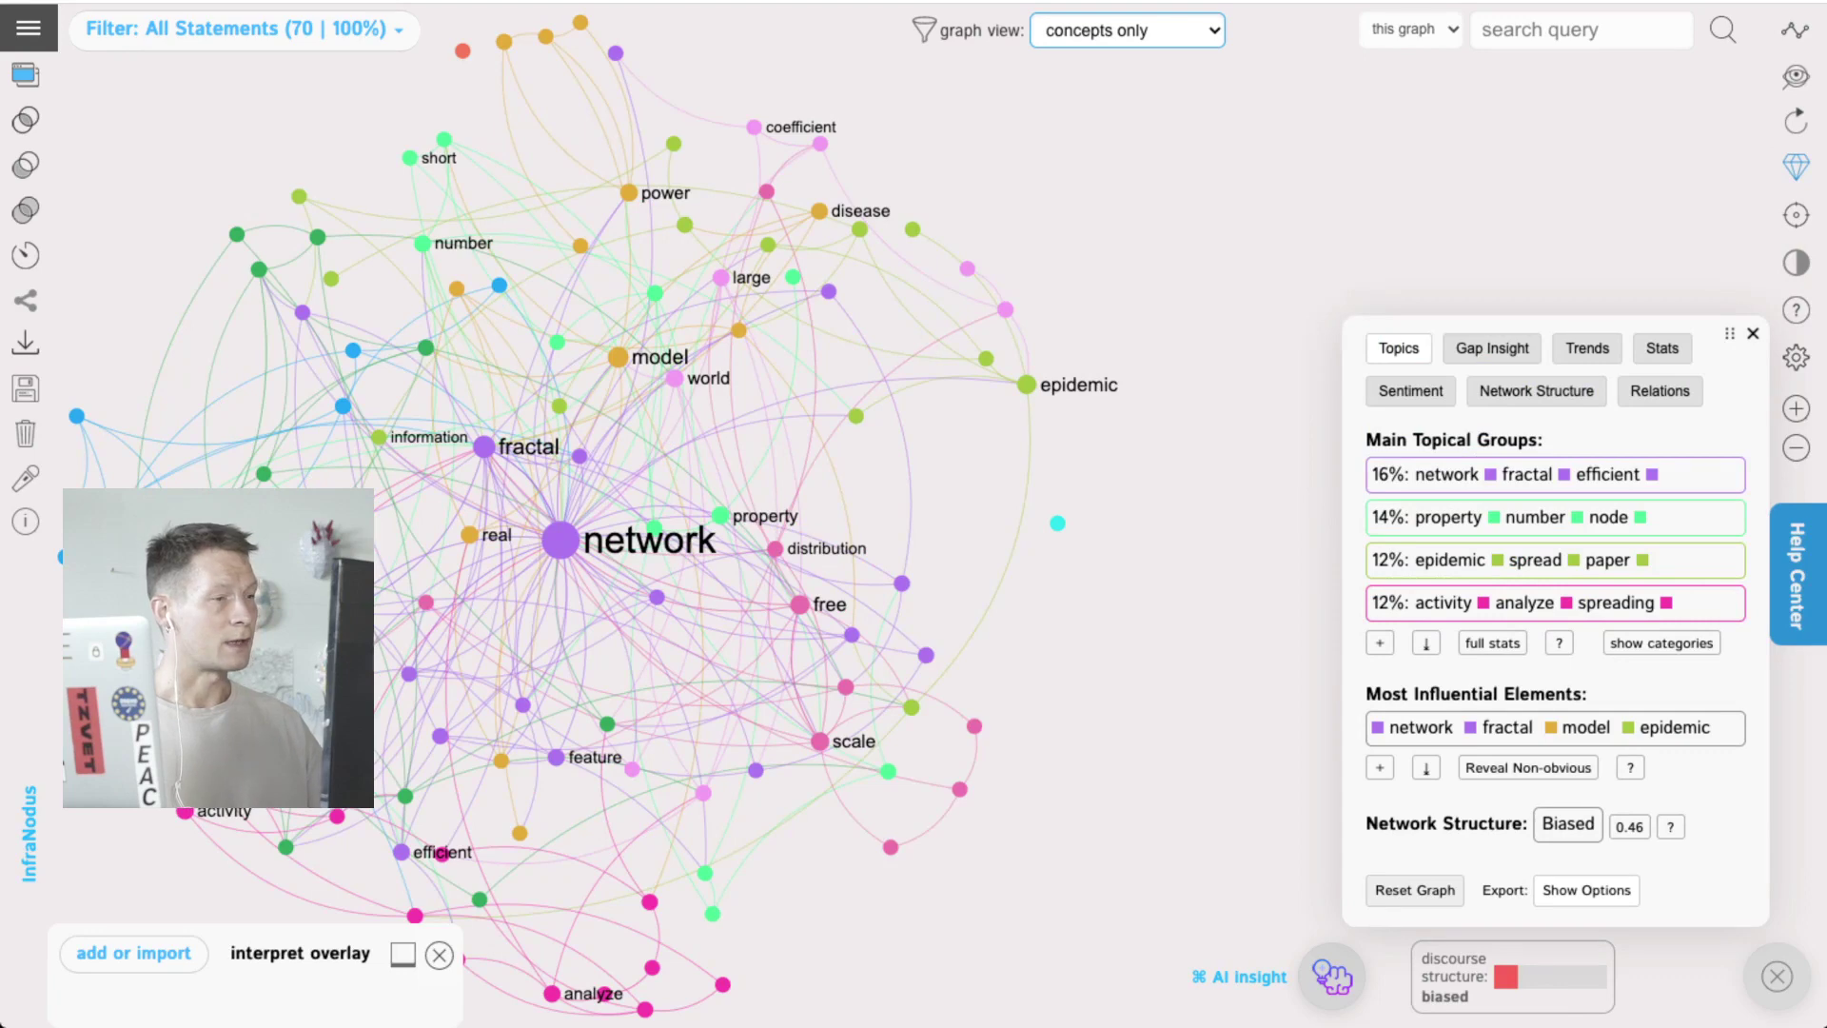
drag(609, 476, 845, 438)
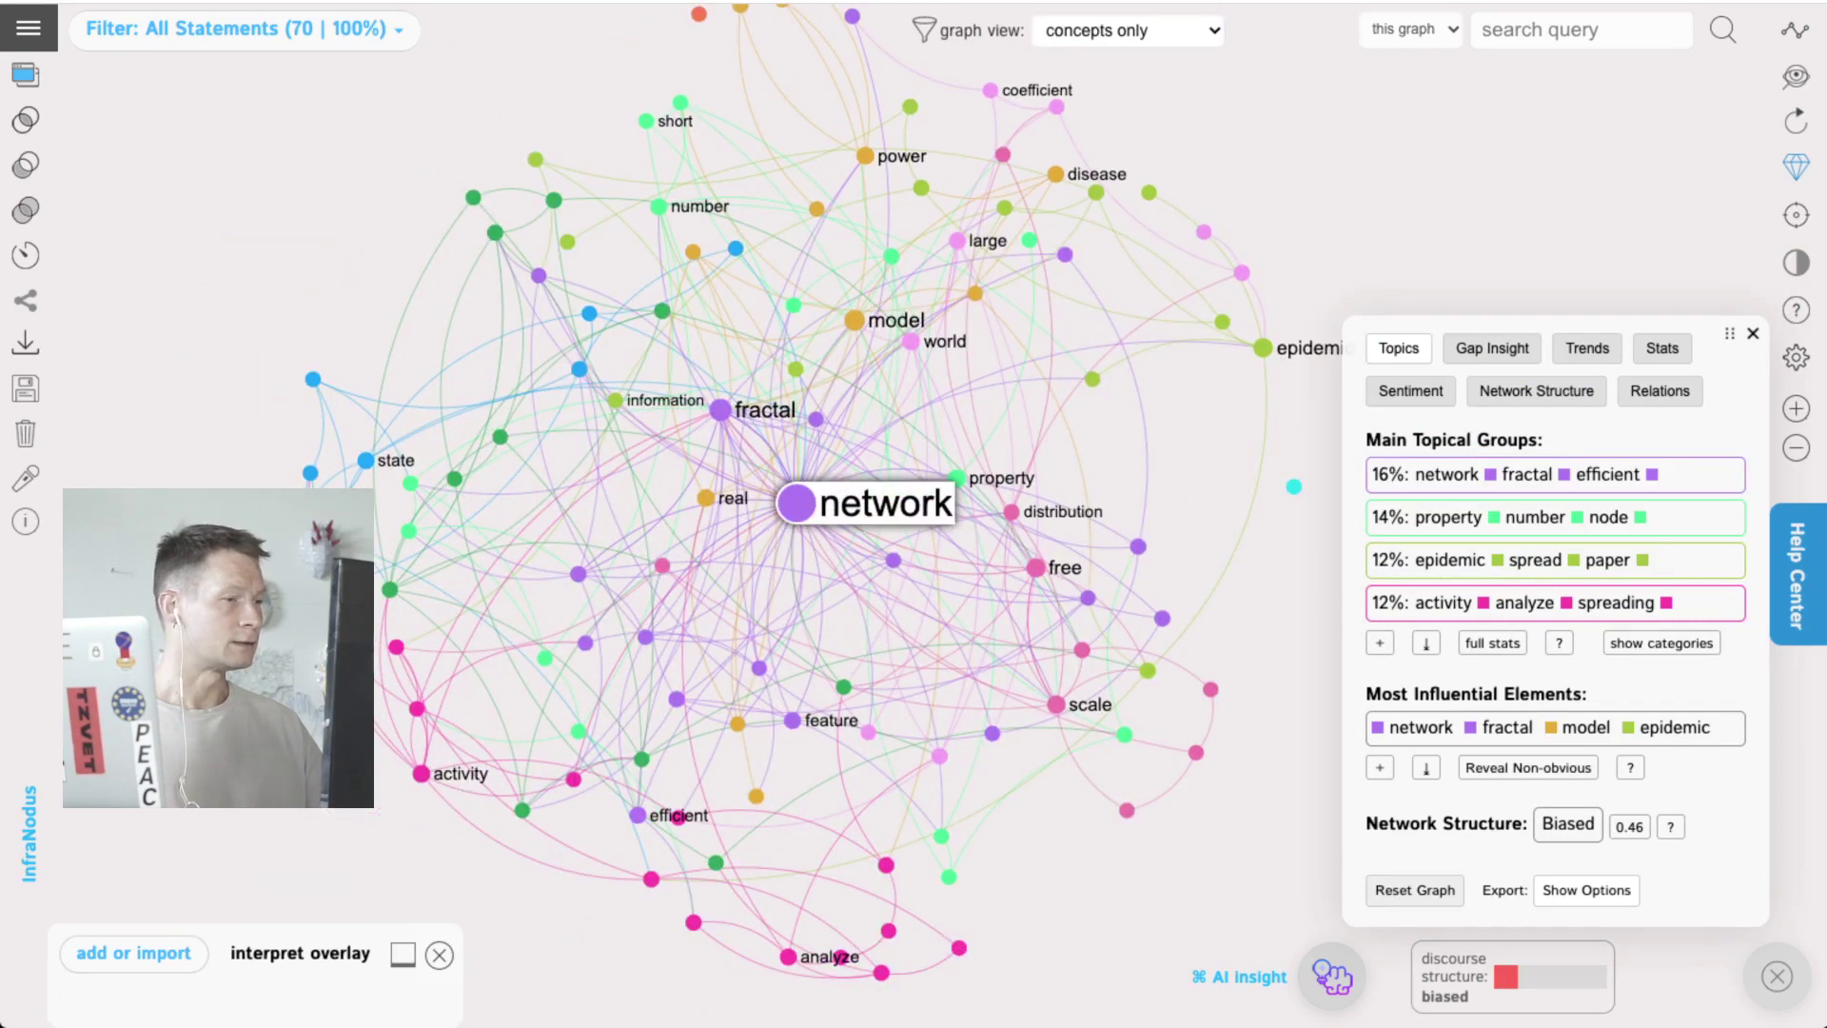
Step: Select the fractal and network nodes together and show their keyword relations analysis
click(720, 410)
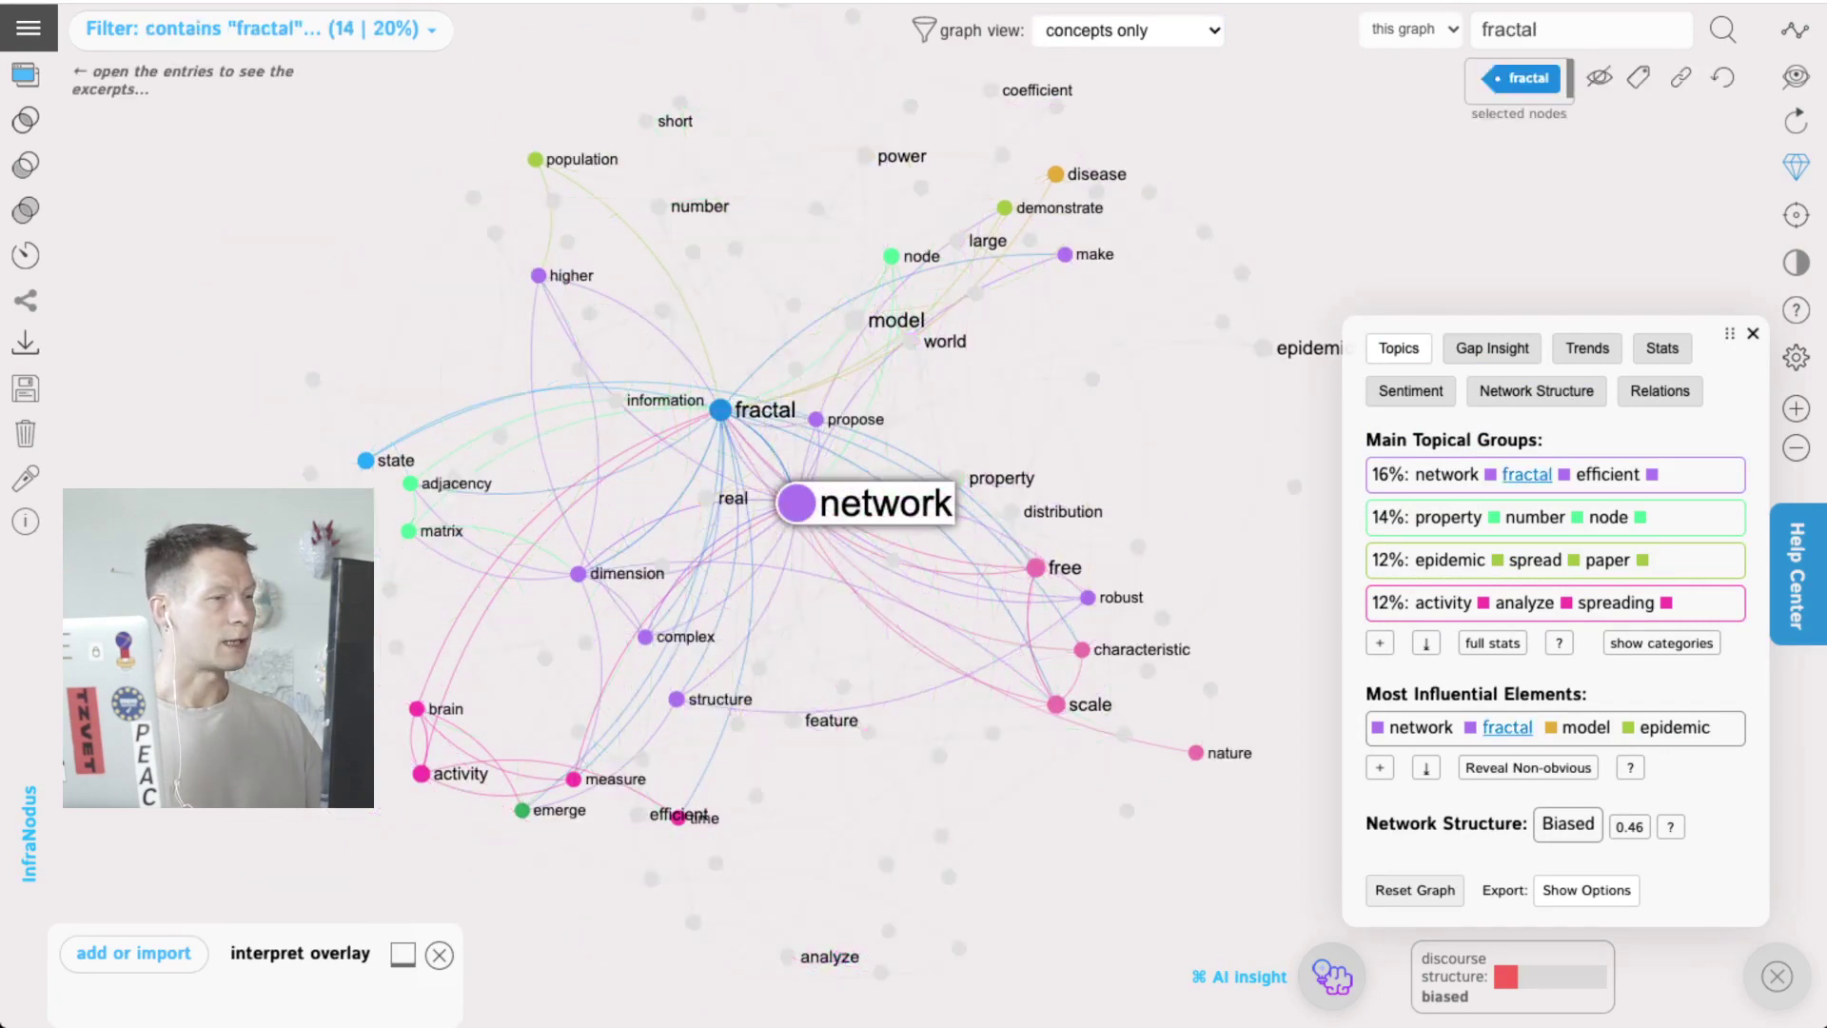
click(796, 503)
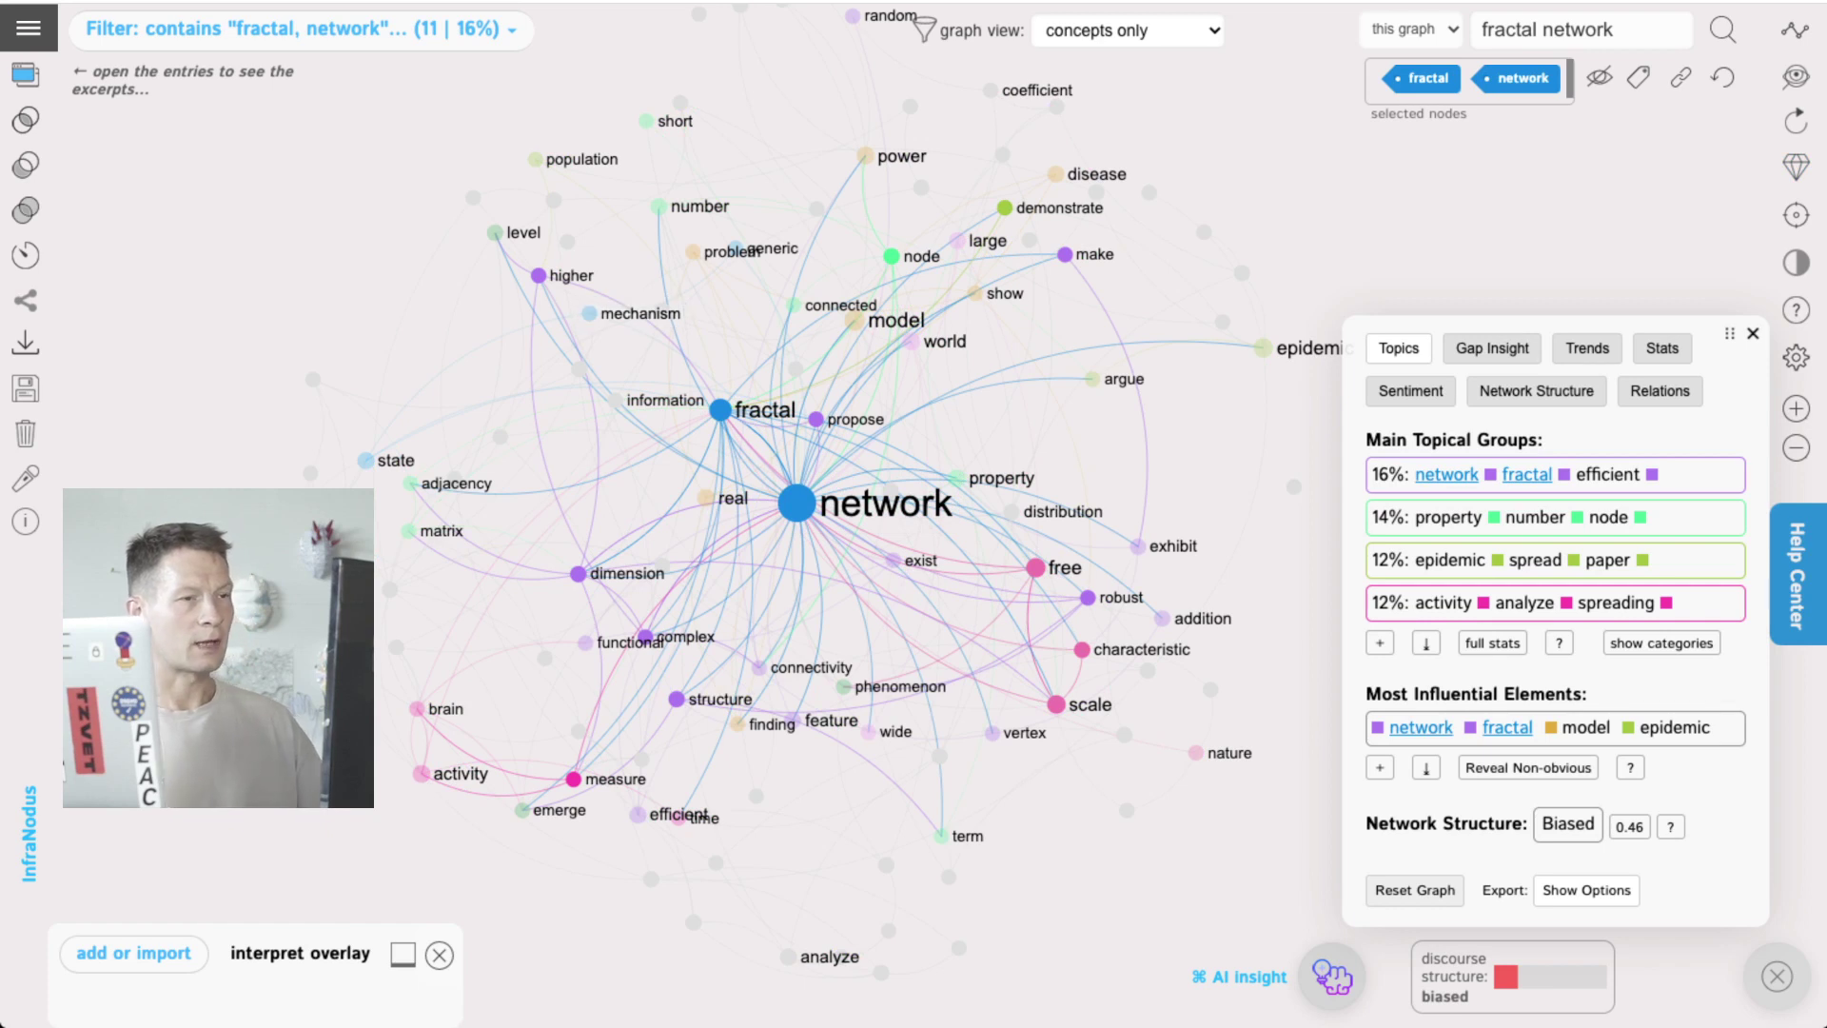
click(1660, 390)
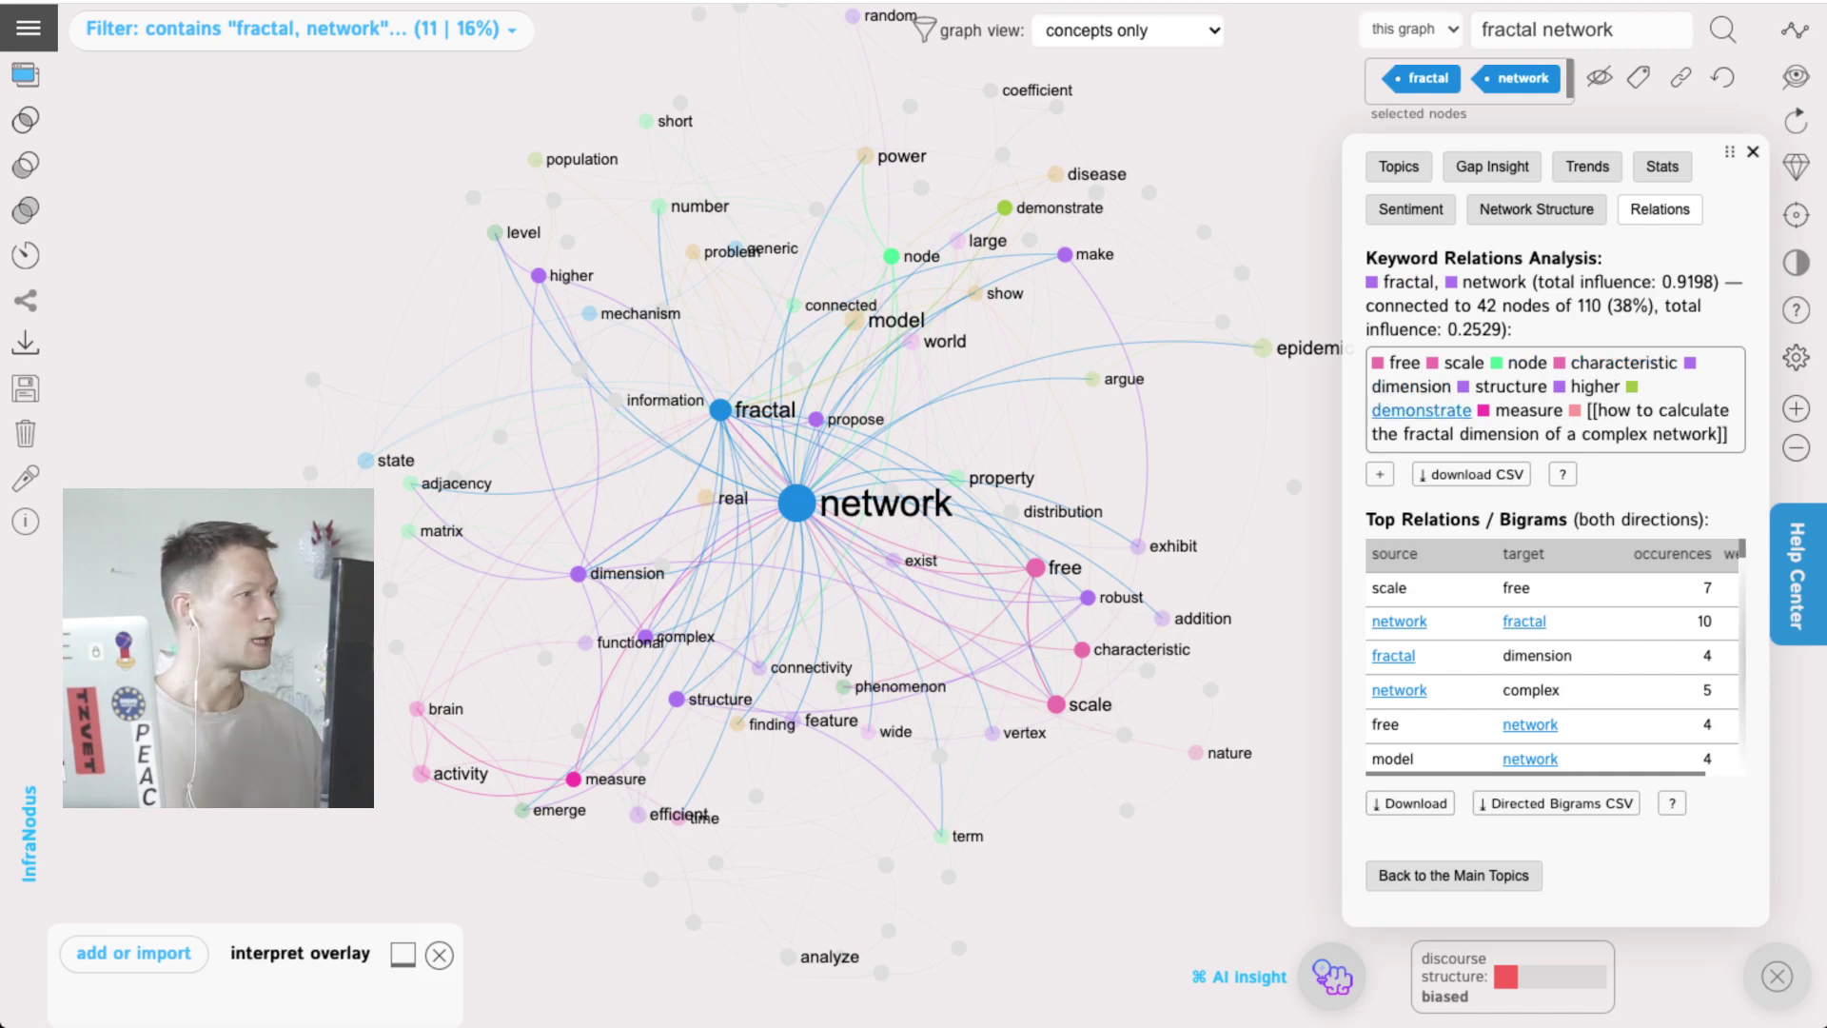
Step: Show the statements list and read through the excerpts that contain both fractal and network
click(26, 74)
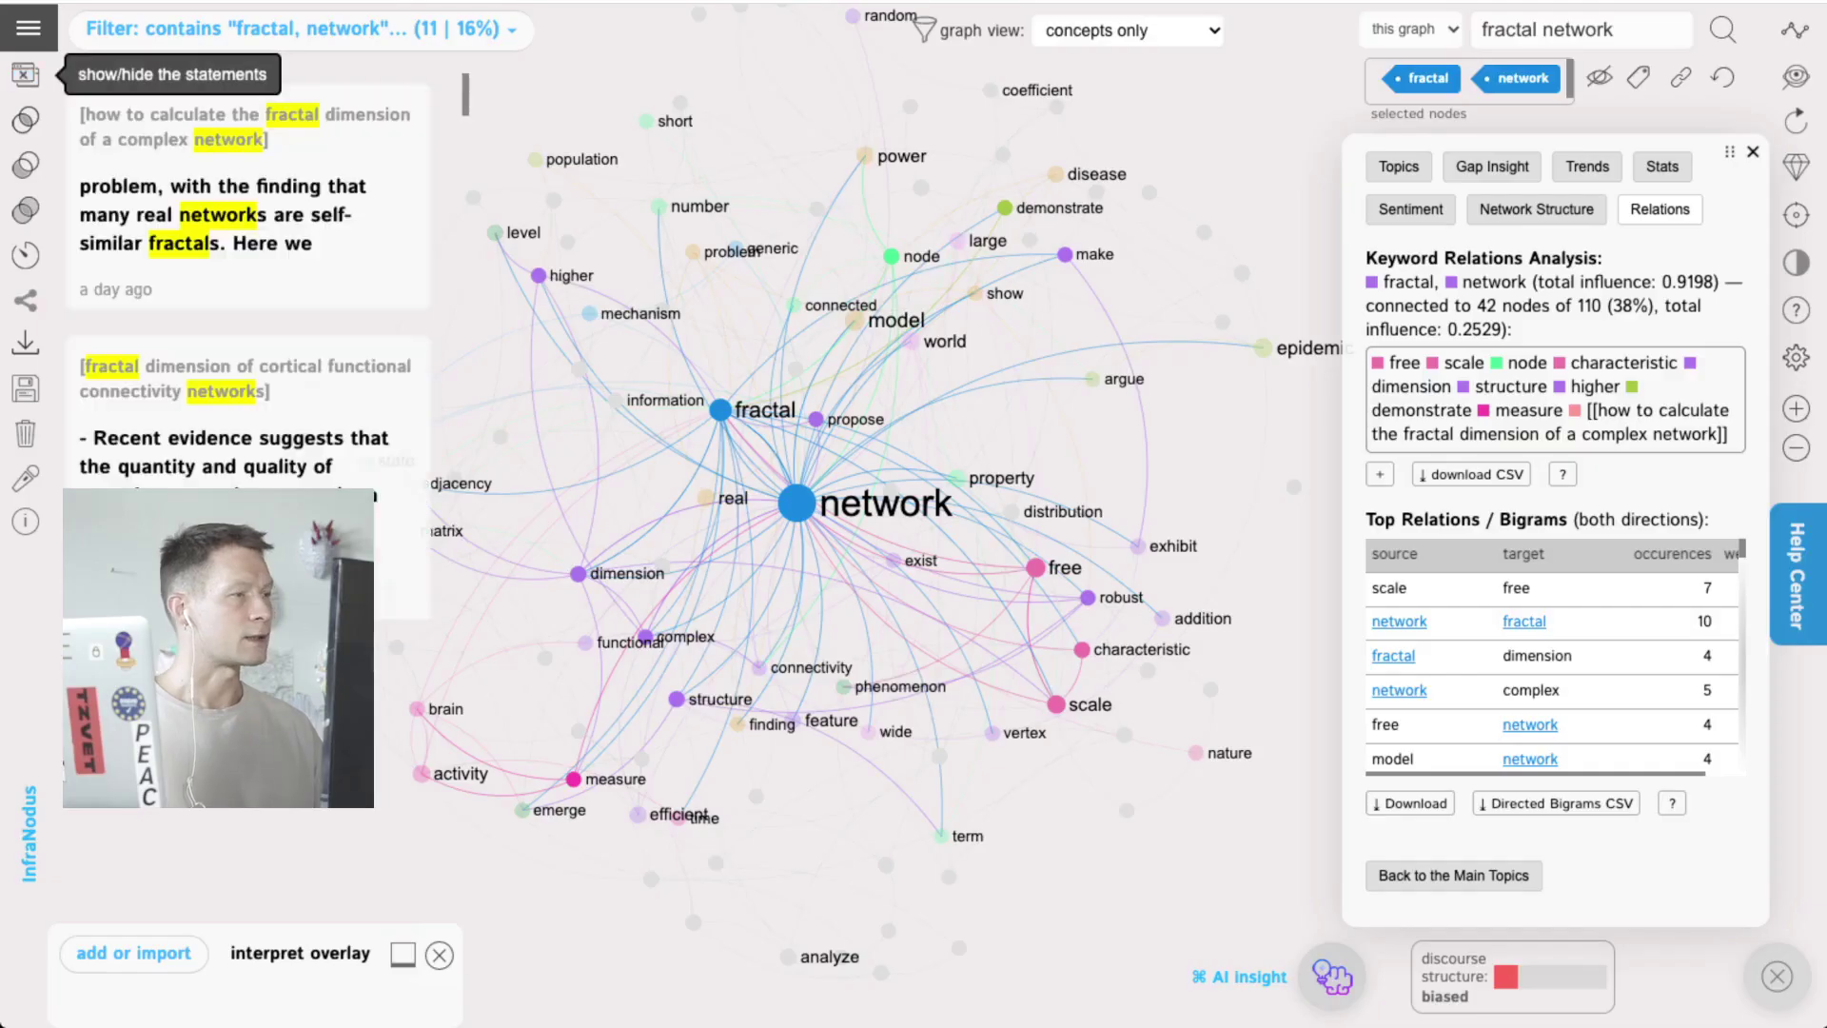
scroll(247, 333, down, 2)
scroll(247, 285, down, 15)
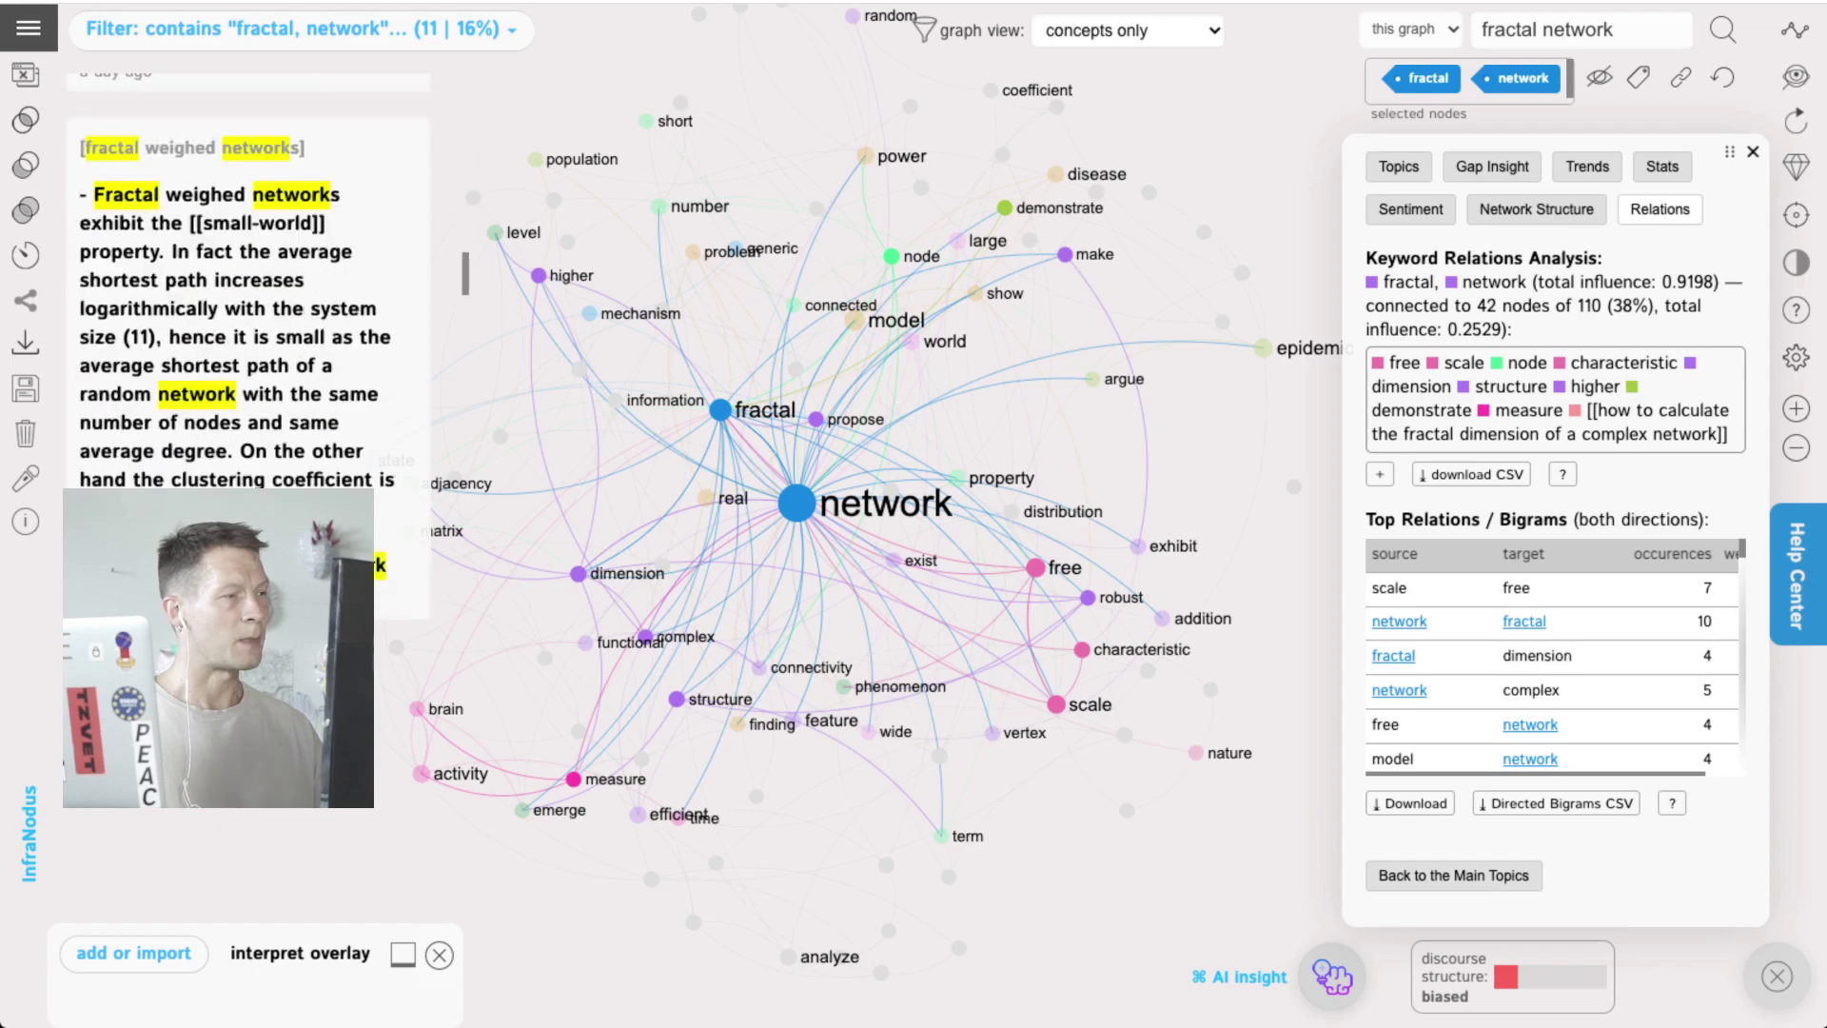
scroll(247, 286, down, 5)
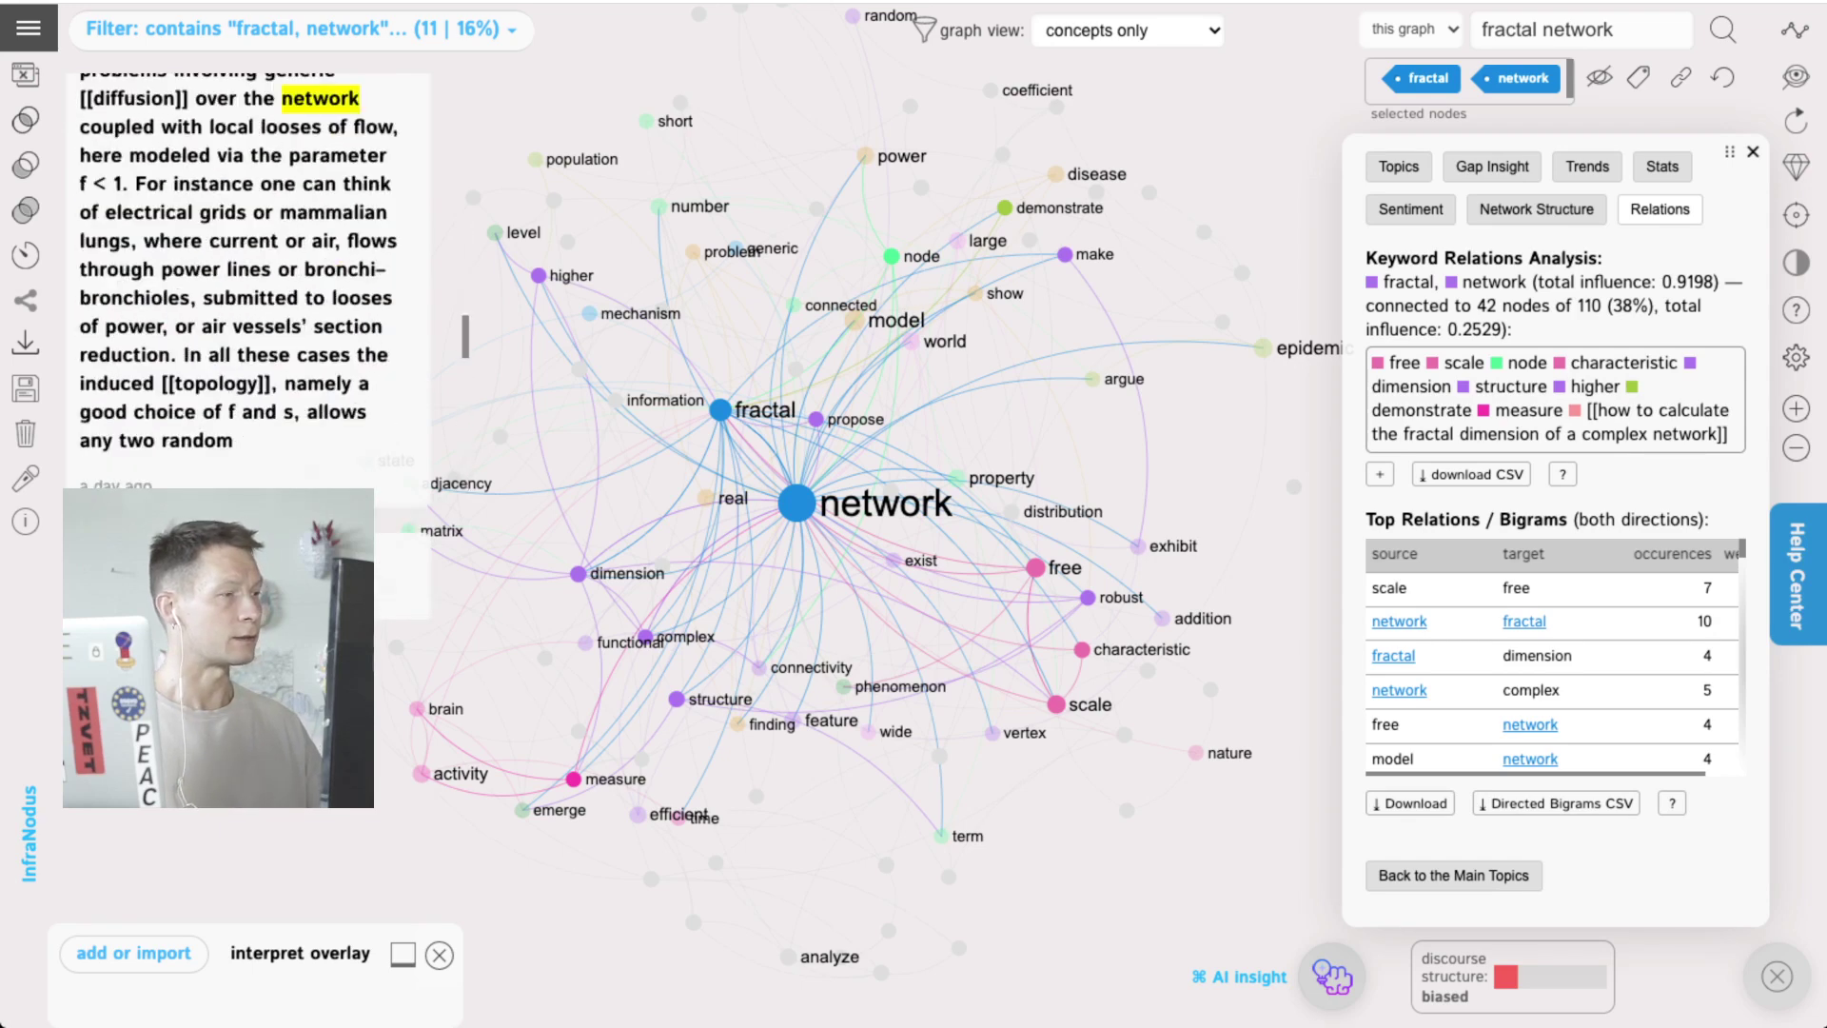
scroll(248, 285, up, 10)
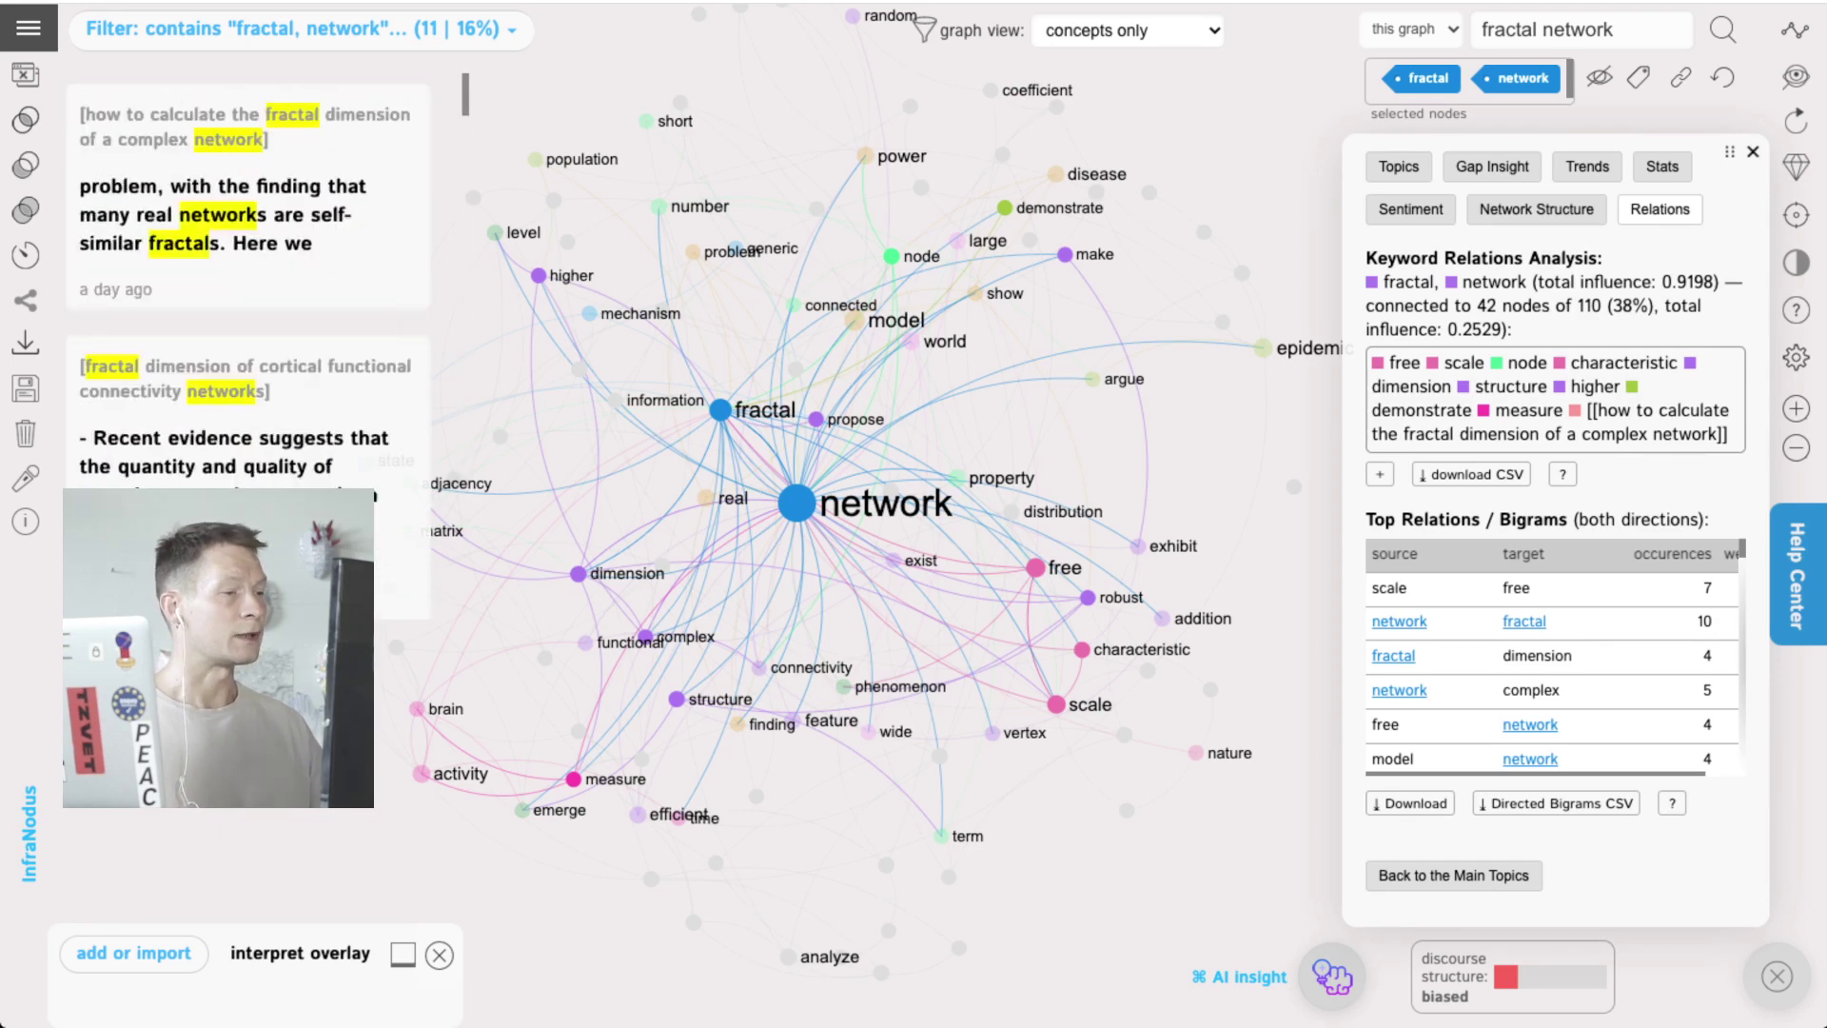
scroll(247, 286, down, 5)
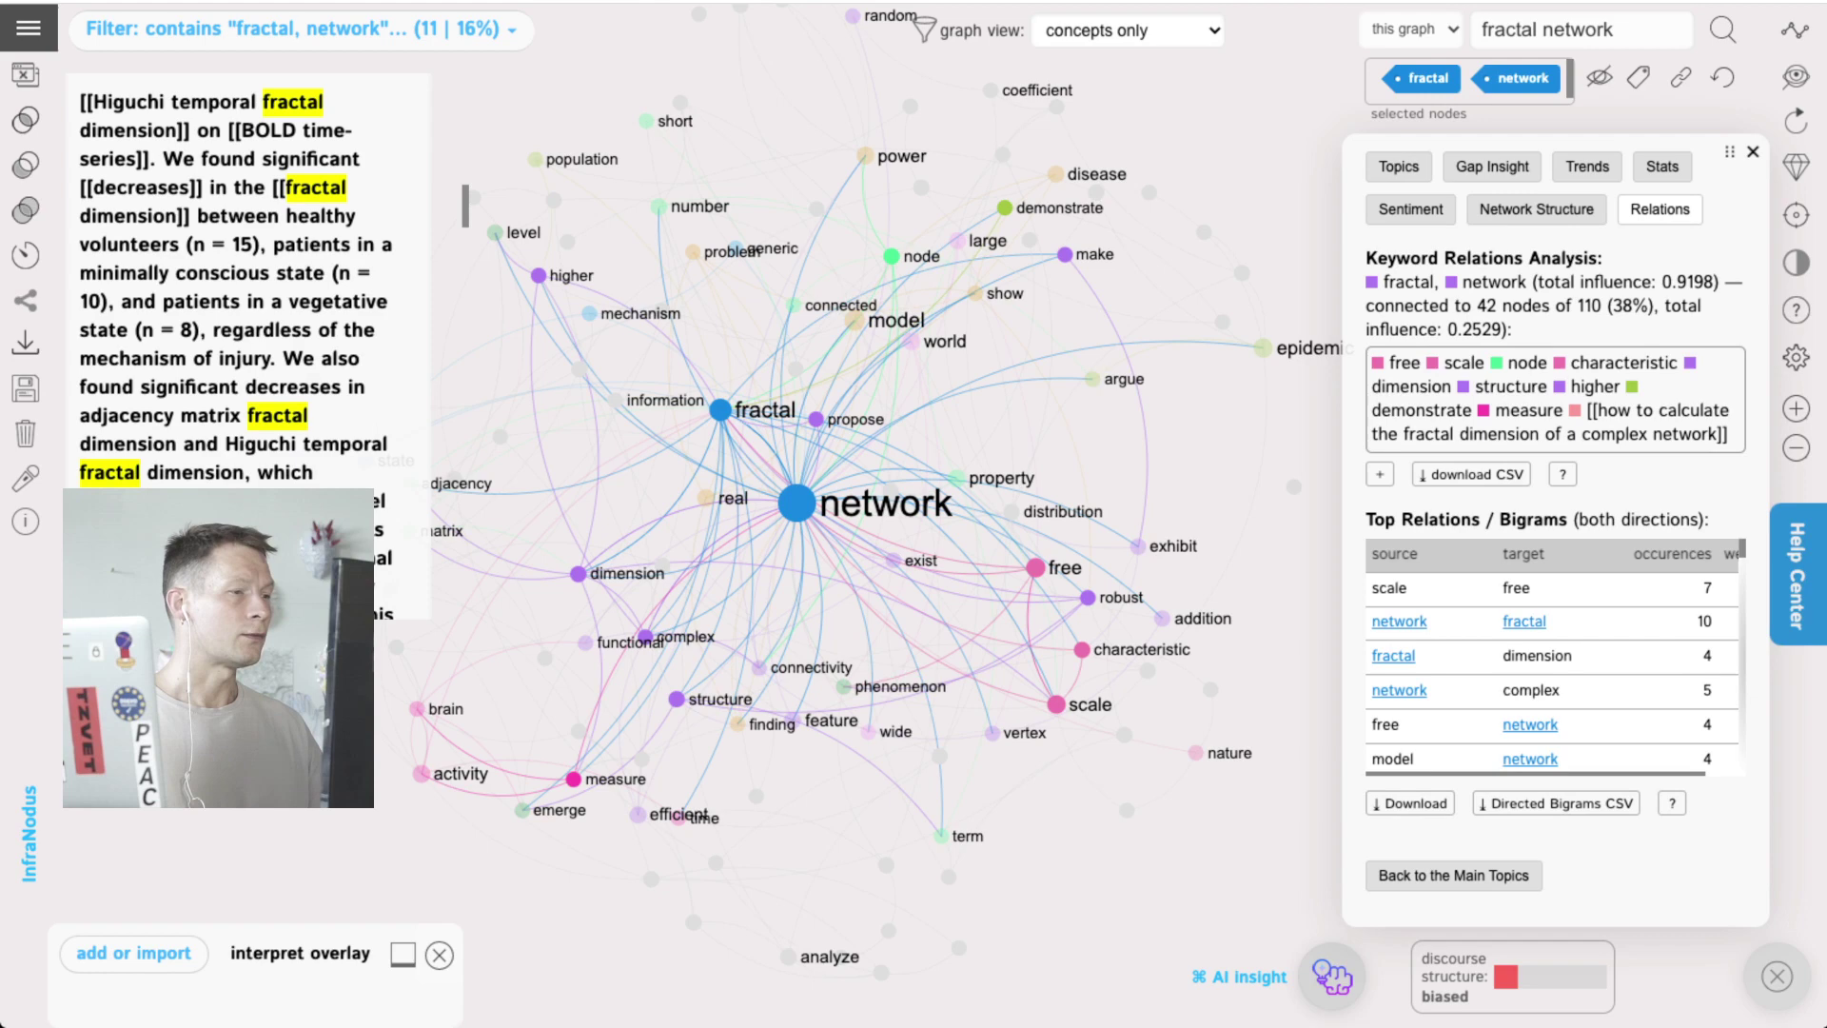
drag(885, 600, 818, 596)
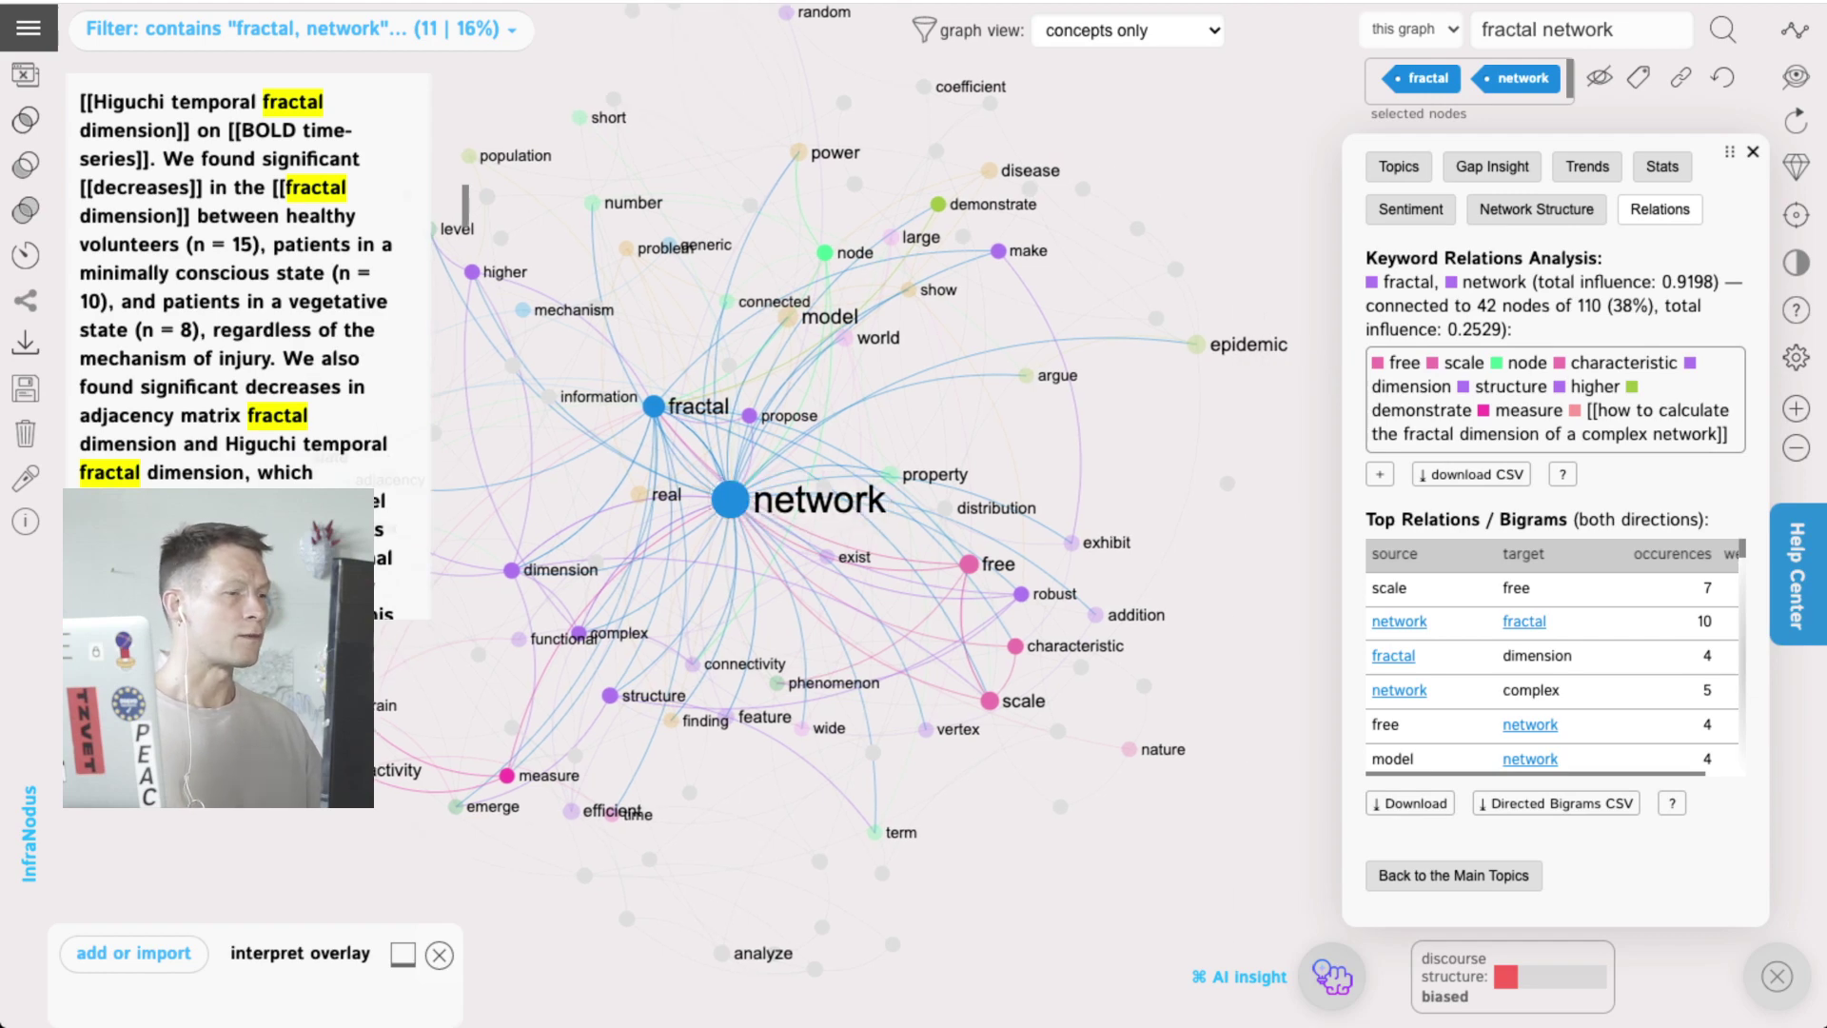
Step: Clear the node selection and select only the network node to see its relations
click(1569, 78)
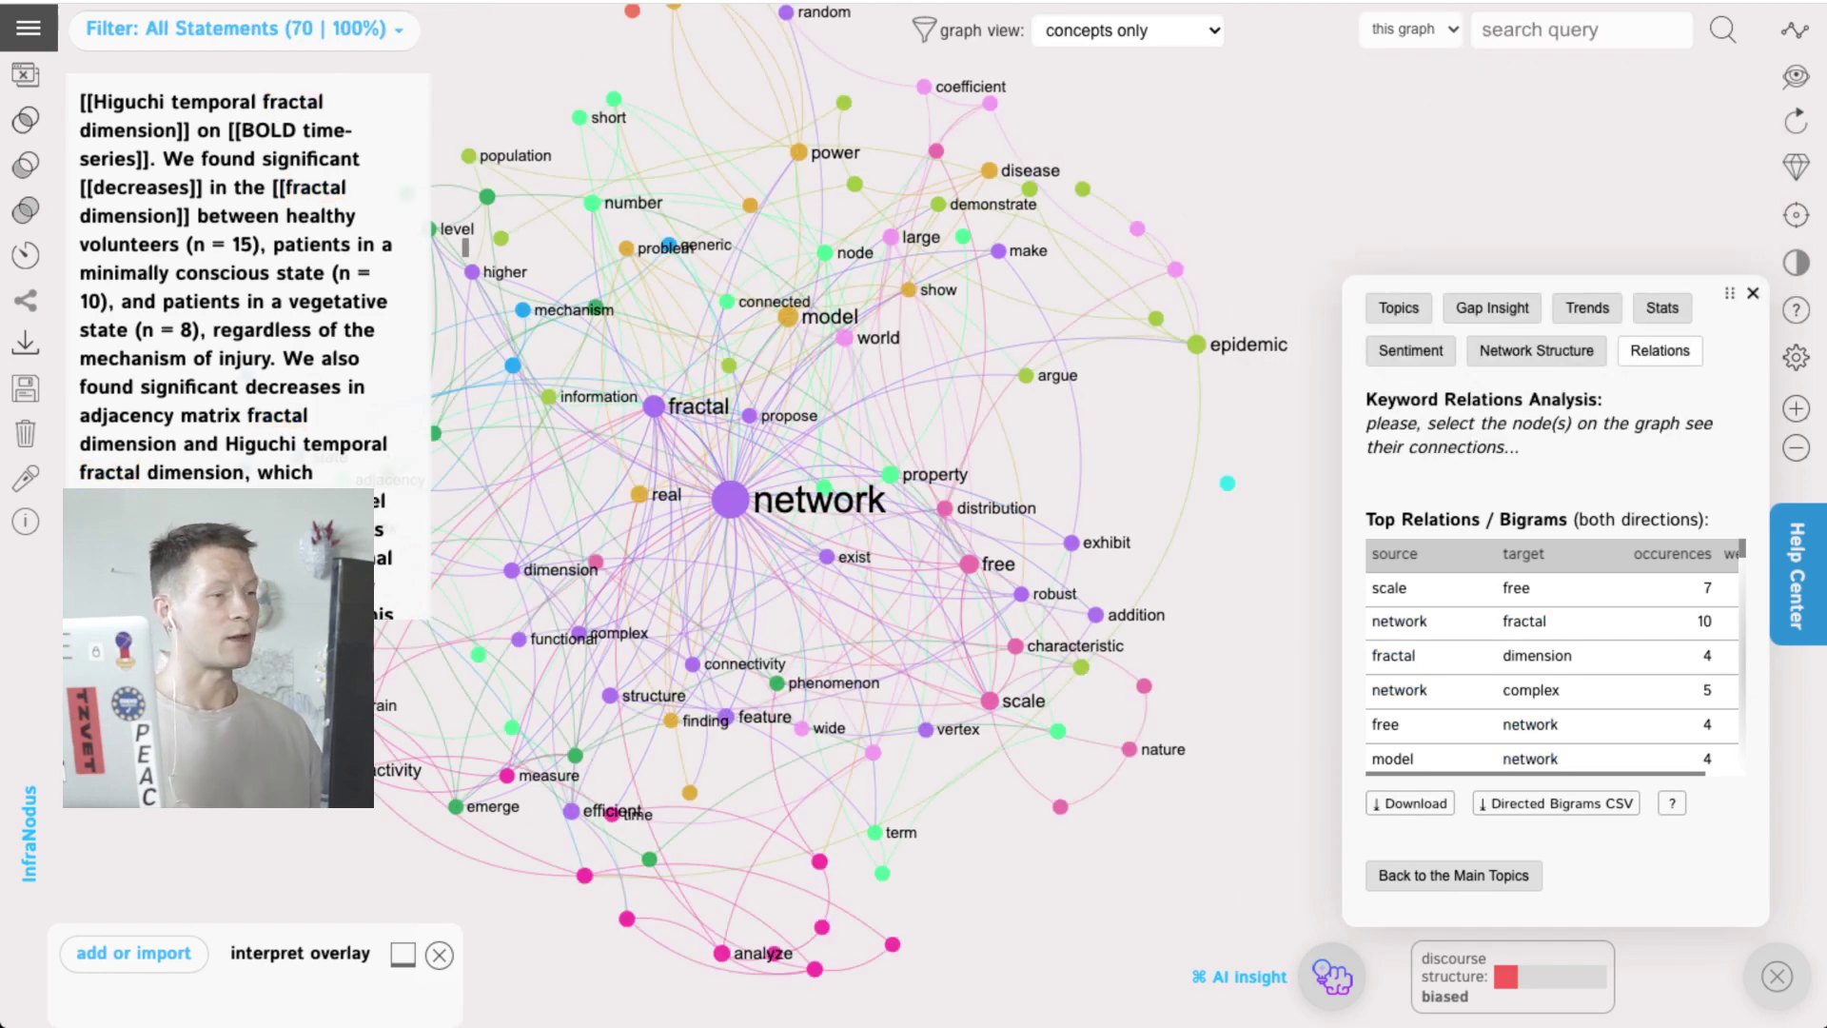
click(730, 500)
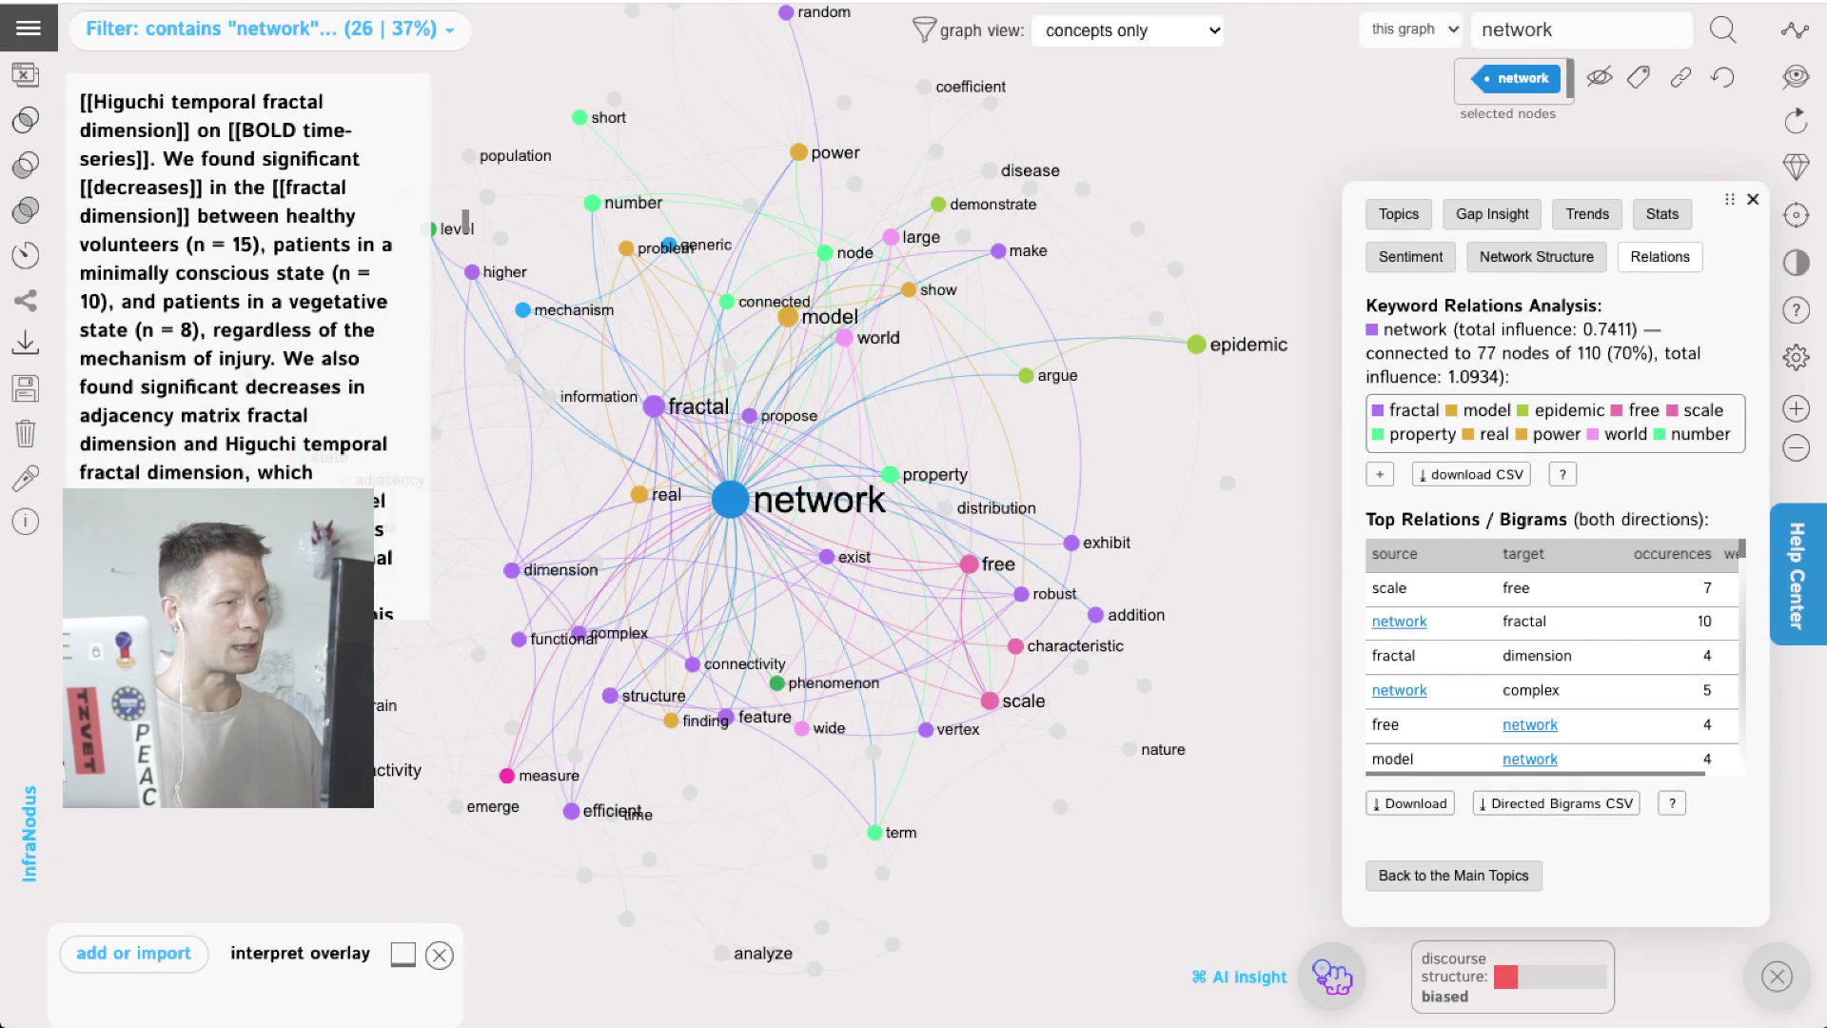
Step: Hide the network and fractal nodes from the graph
click(730, 499)
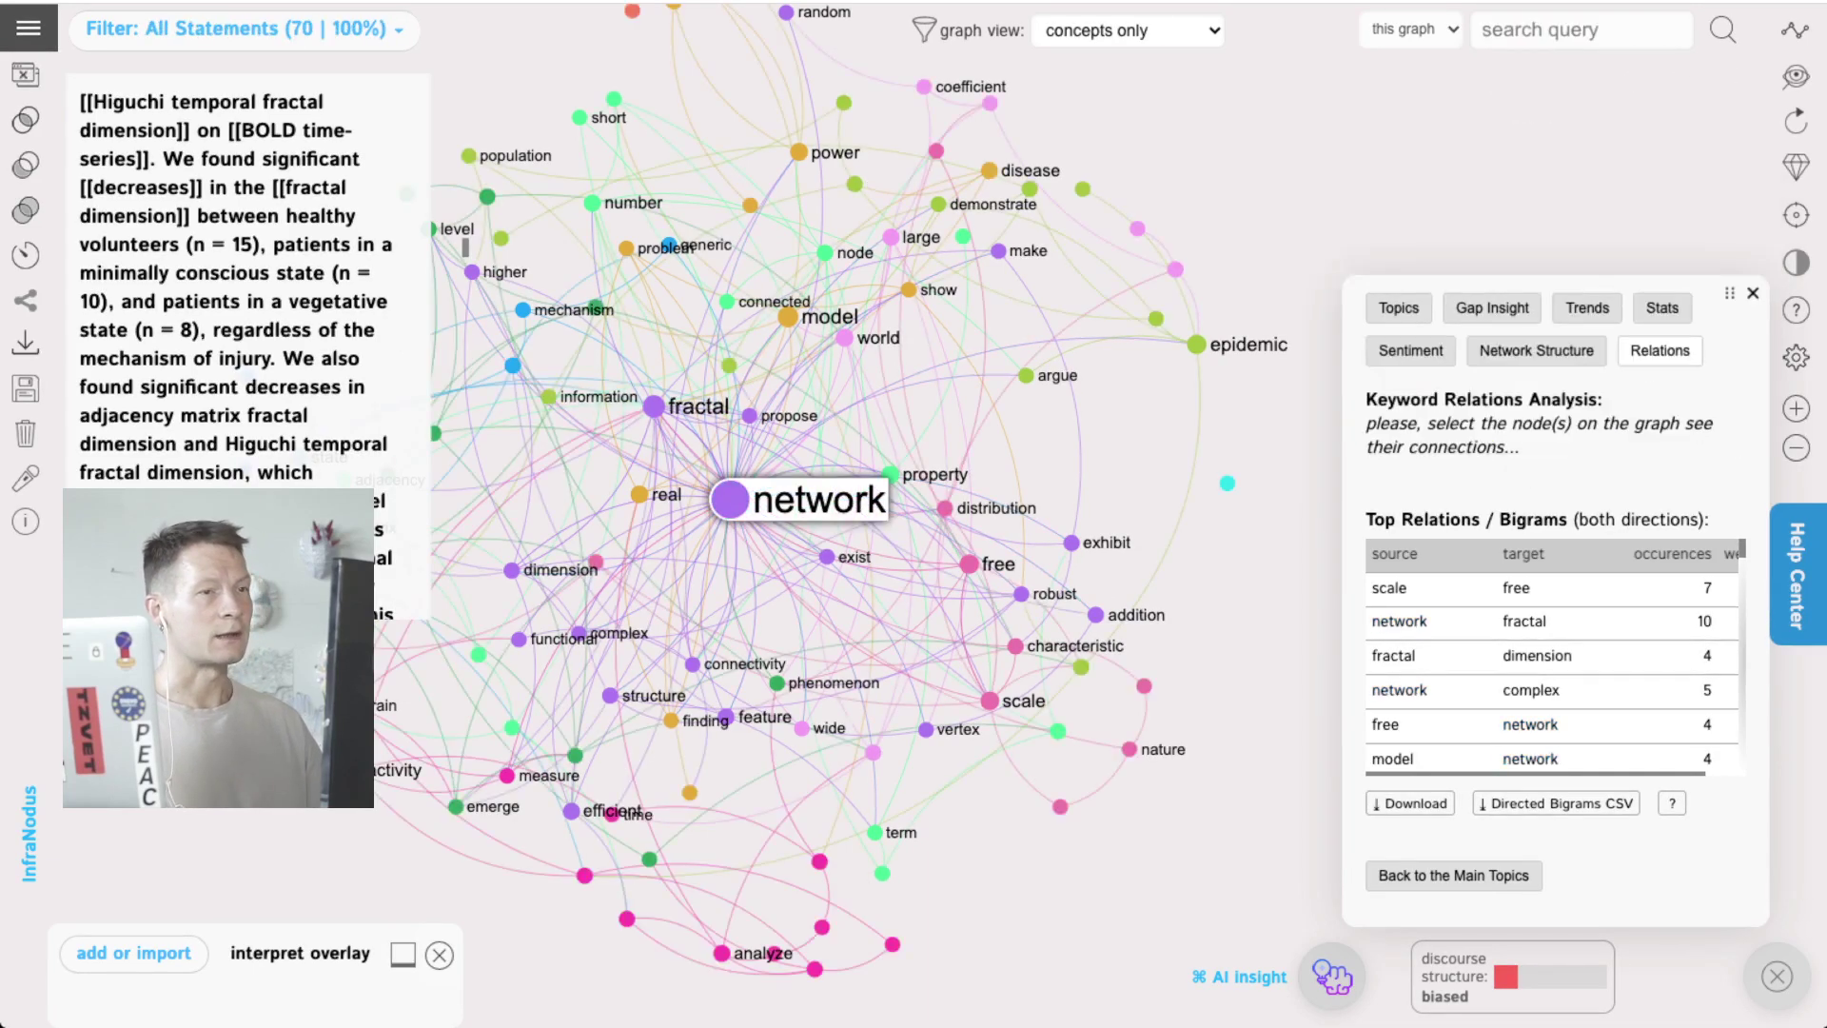
click(730, 499)
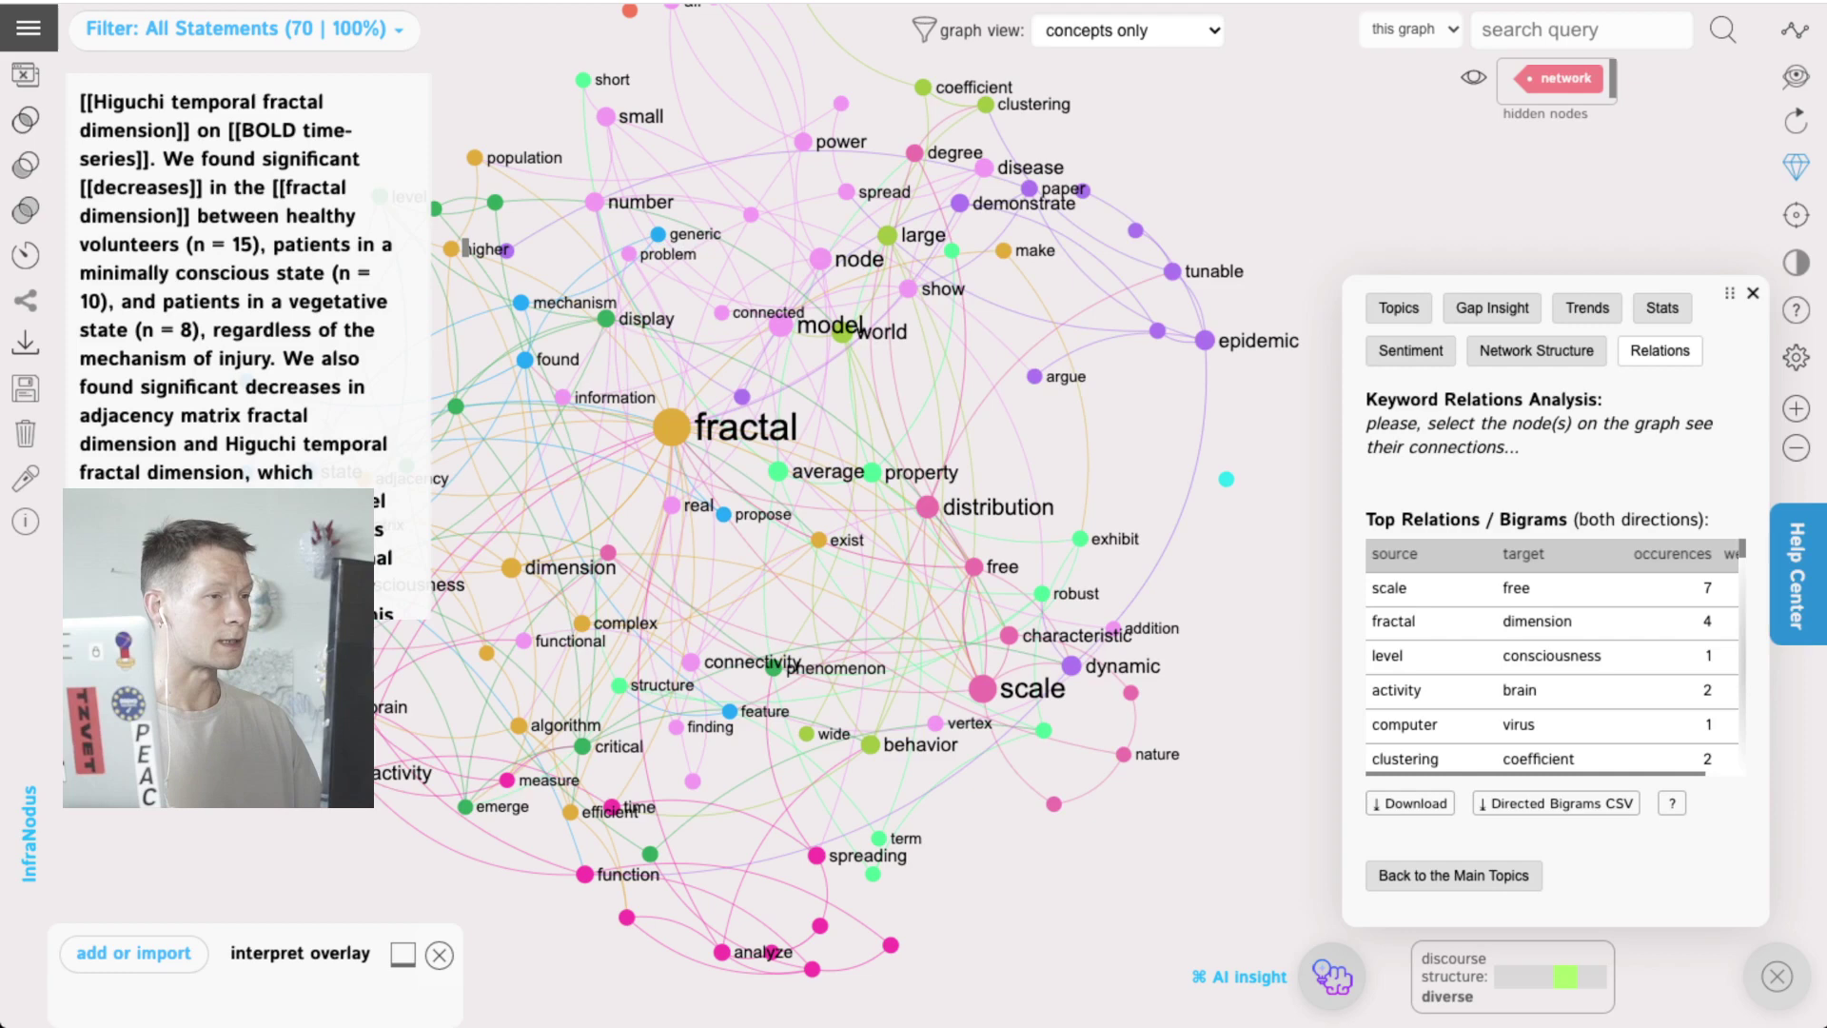
drag(657, 592, 812, 595)
click(827, 431)
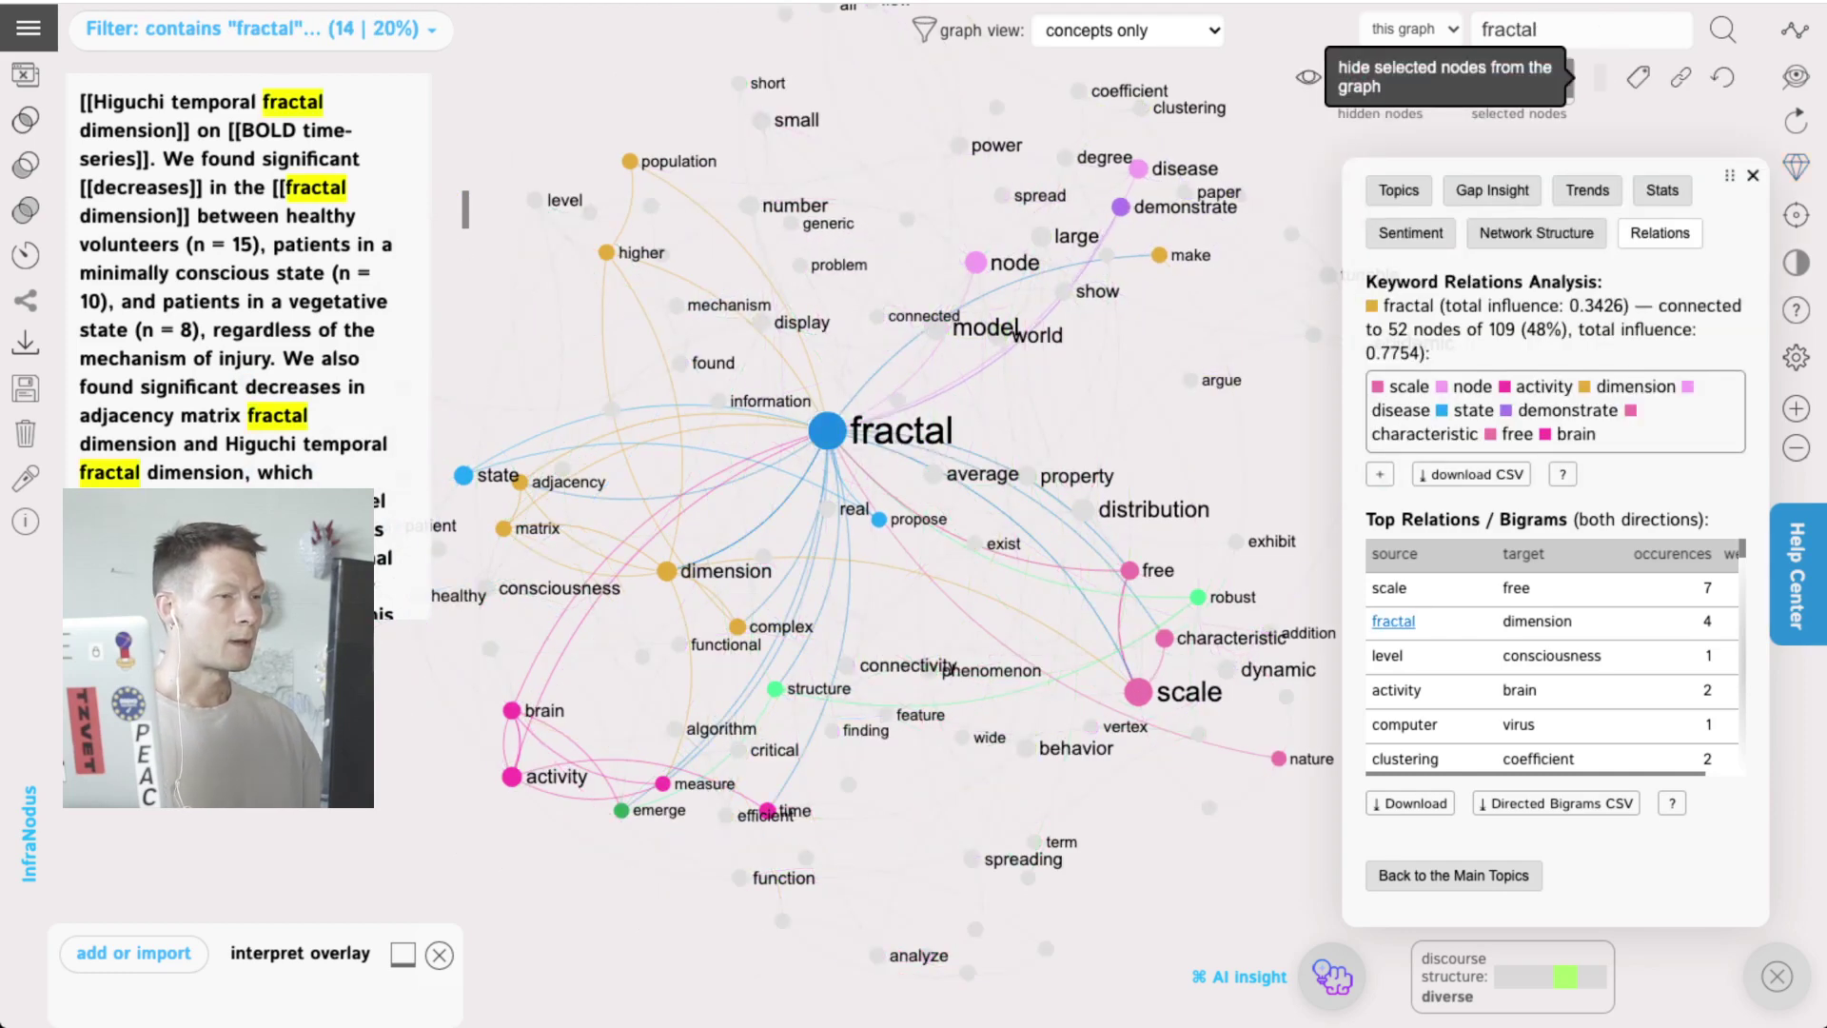
click(1599, 76)
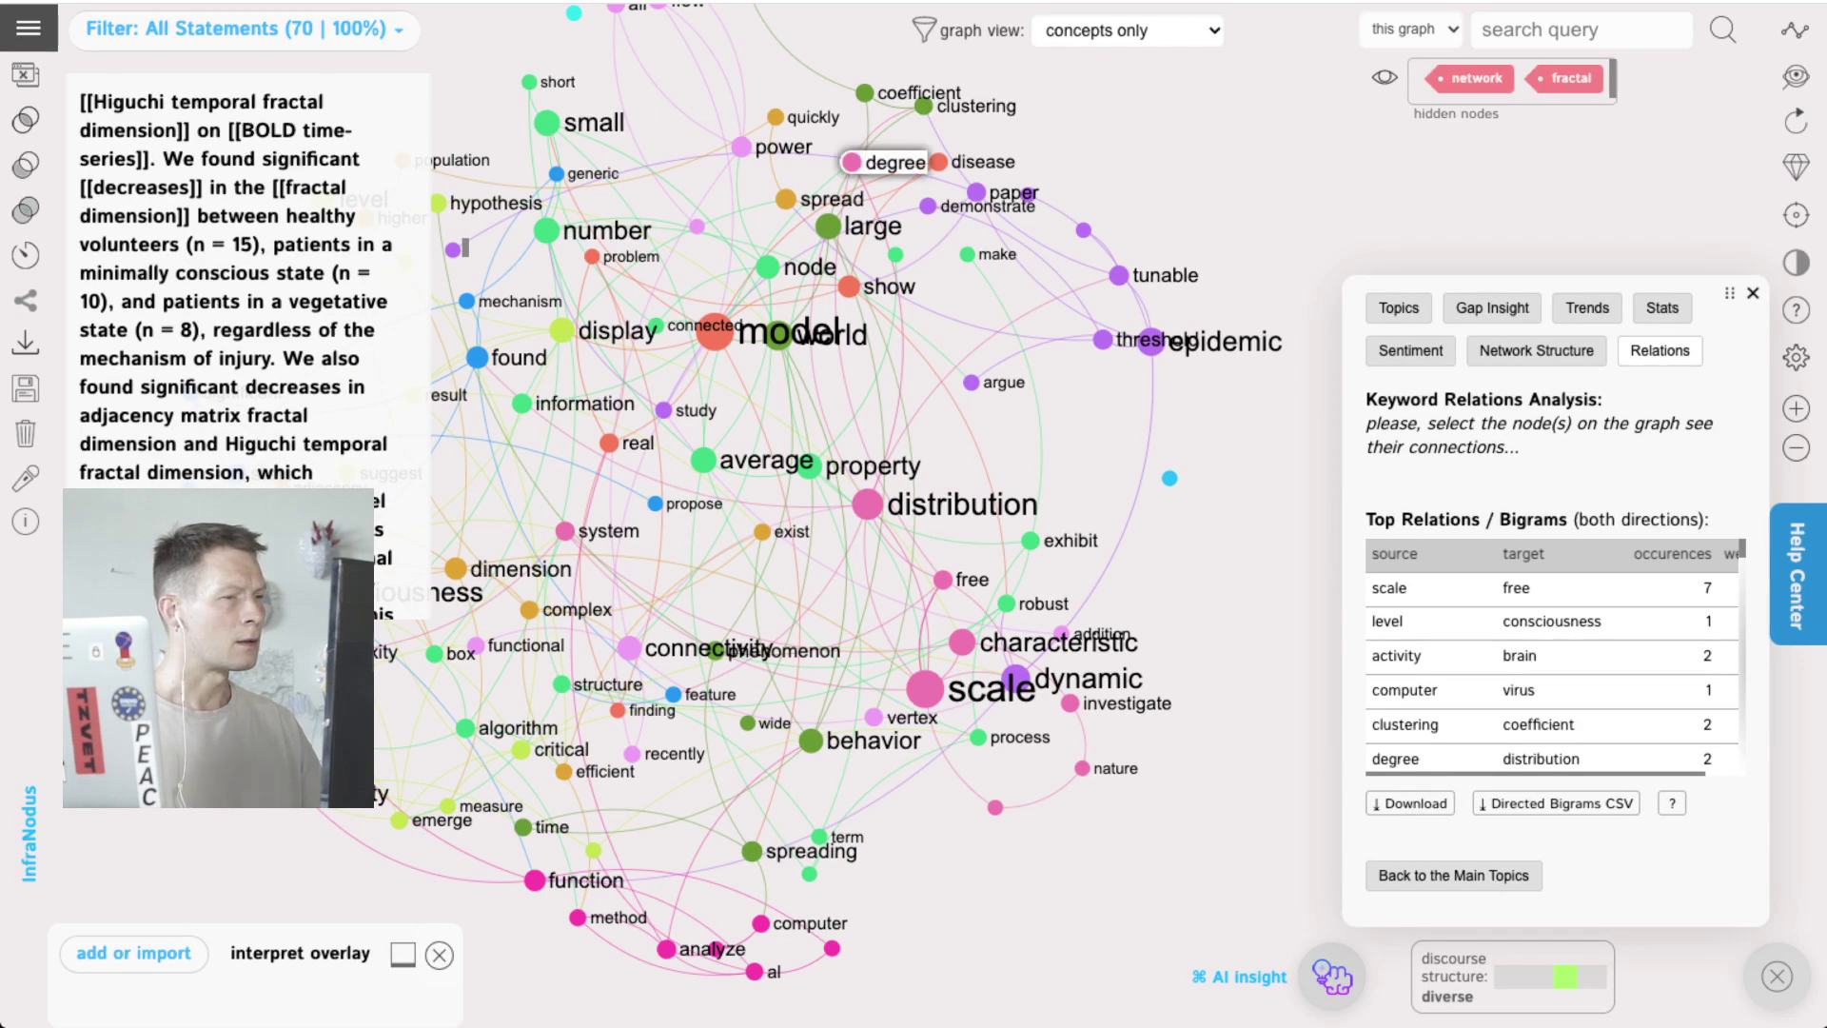
Step: Select the degree and distribution nodes together and open a new statement in the interpret overlay with the interpret tag
click(885, 162)
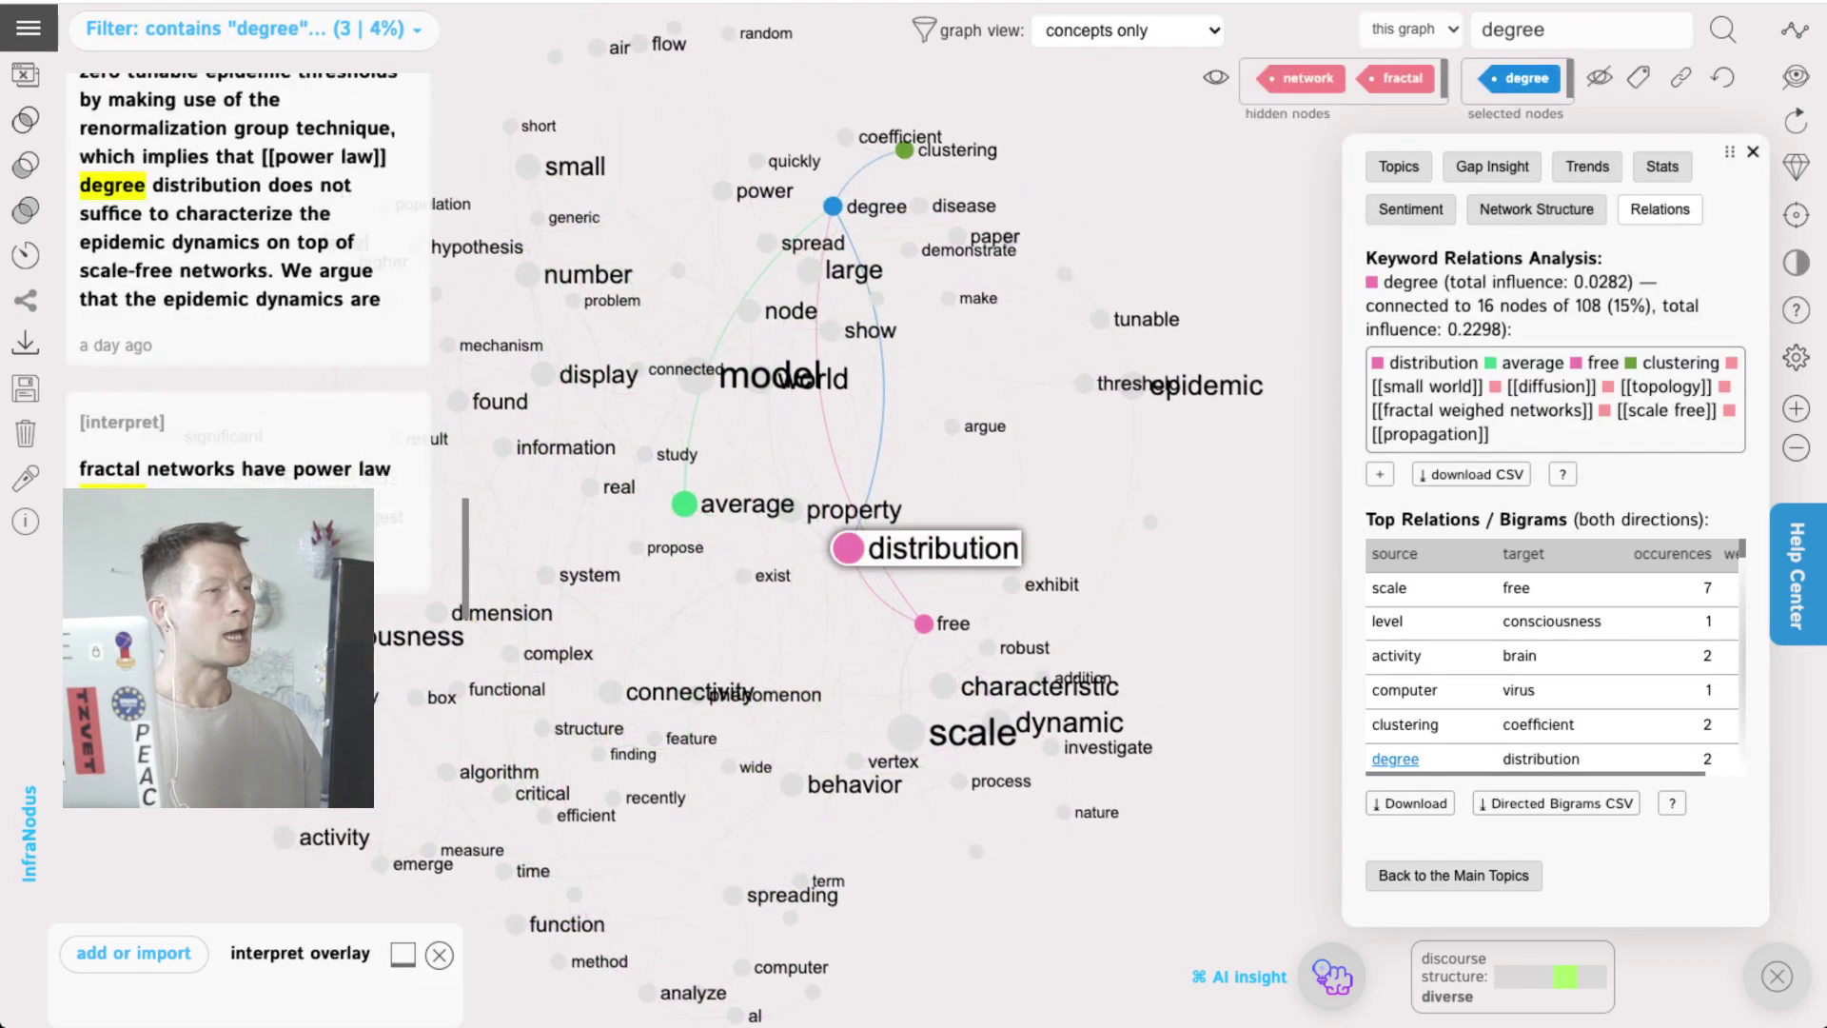
click(942, 549)
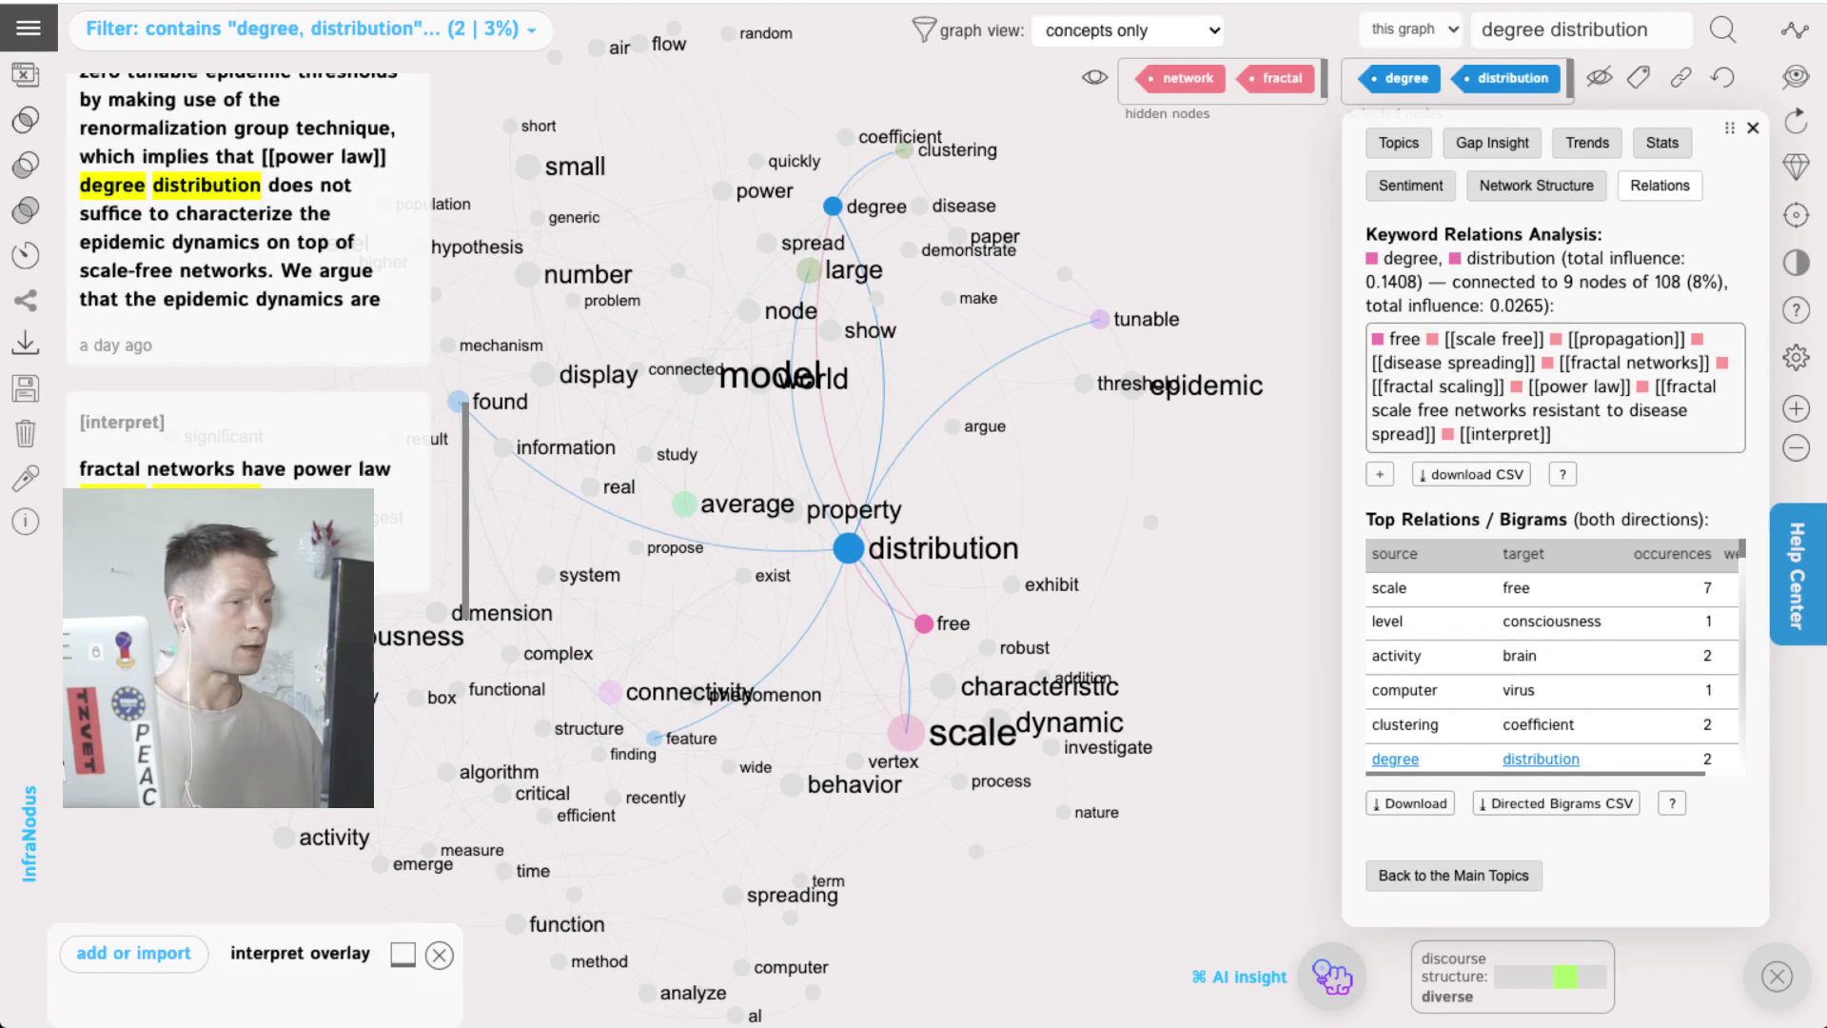
click(300, 954)
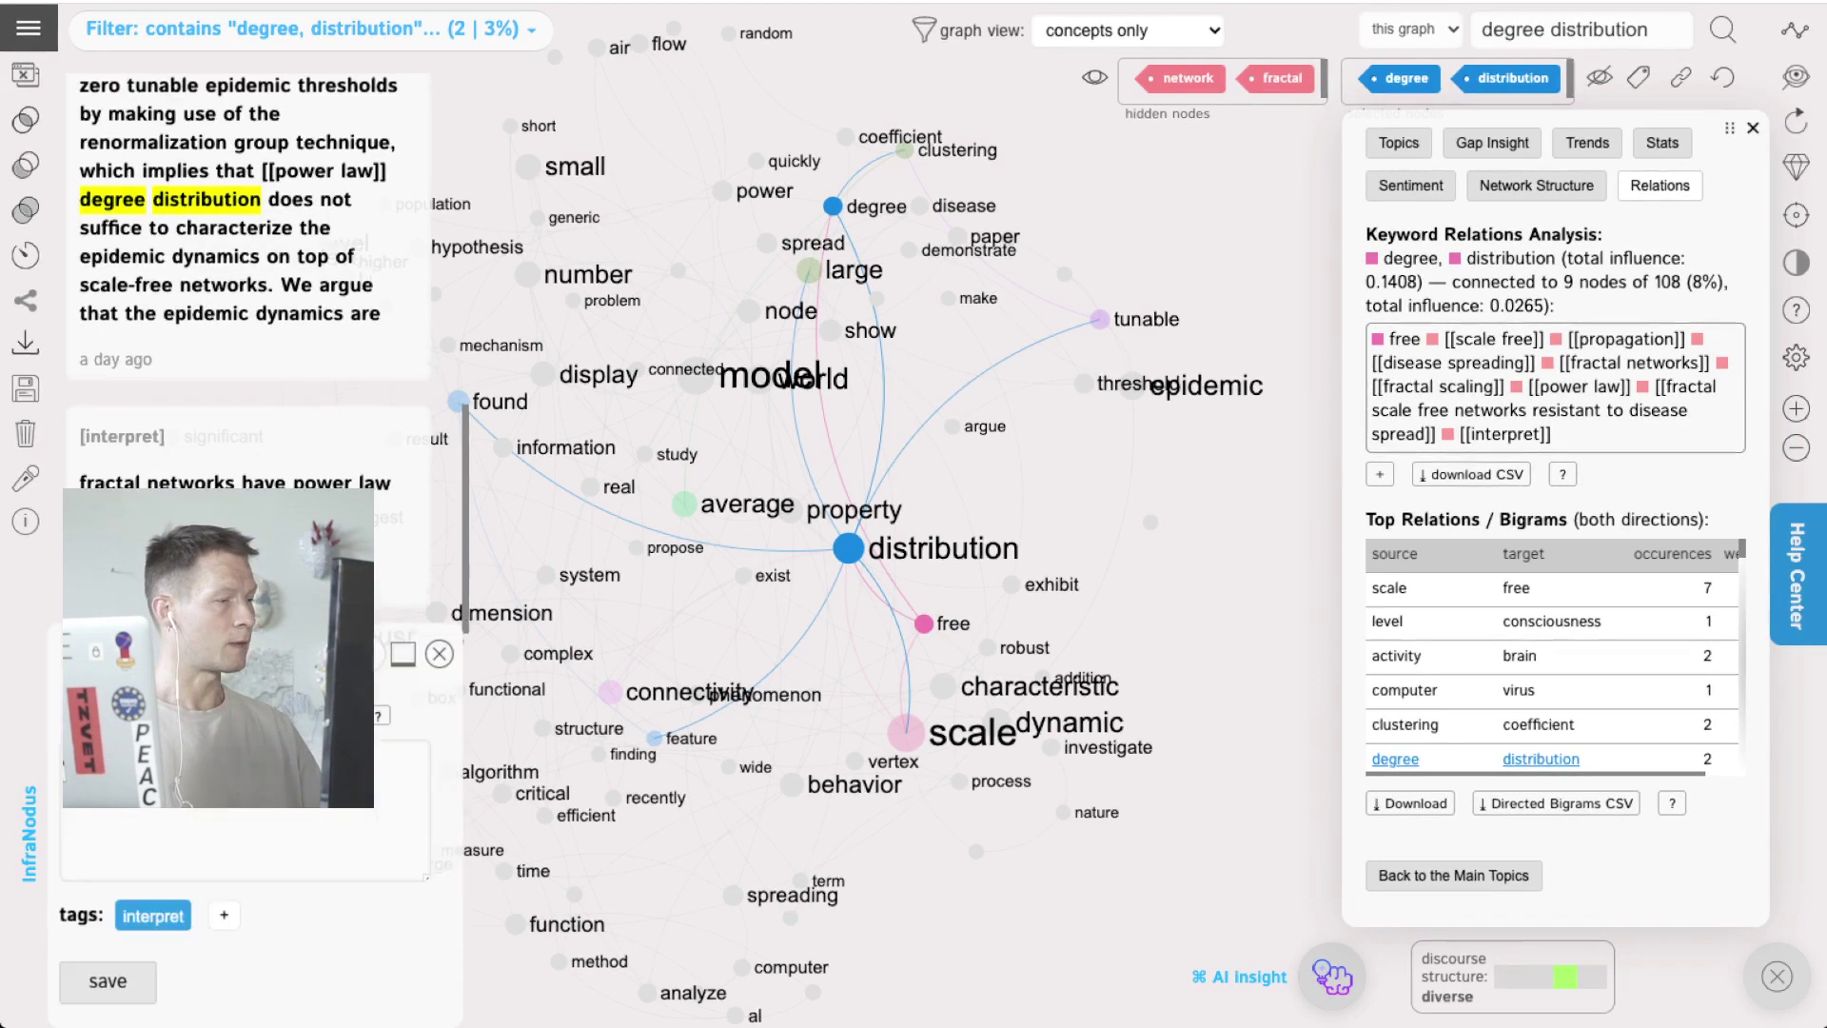
click(246, 814)
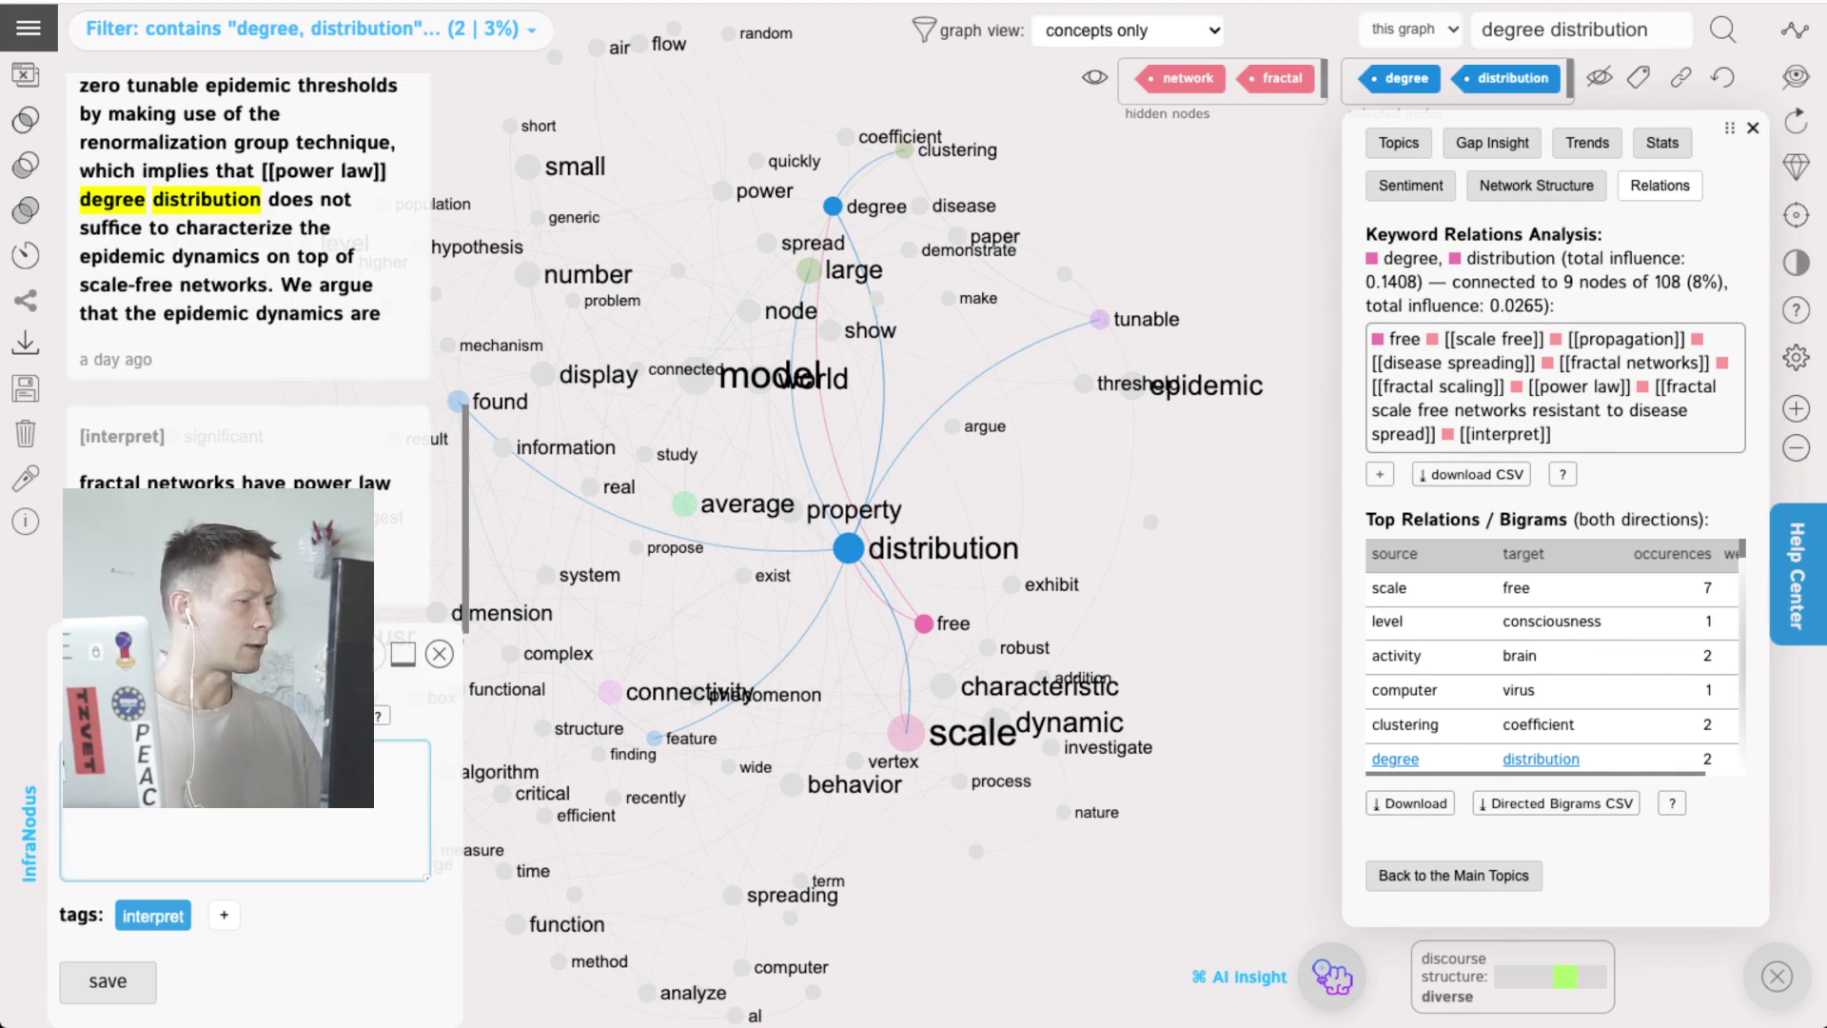
click(369, 654)
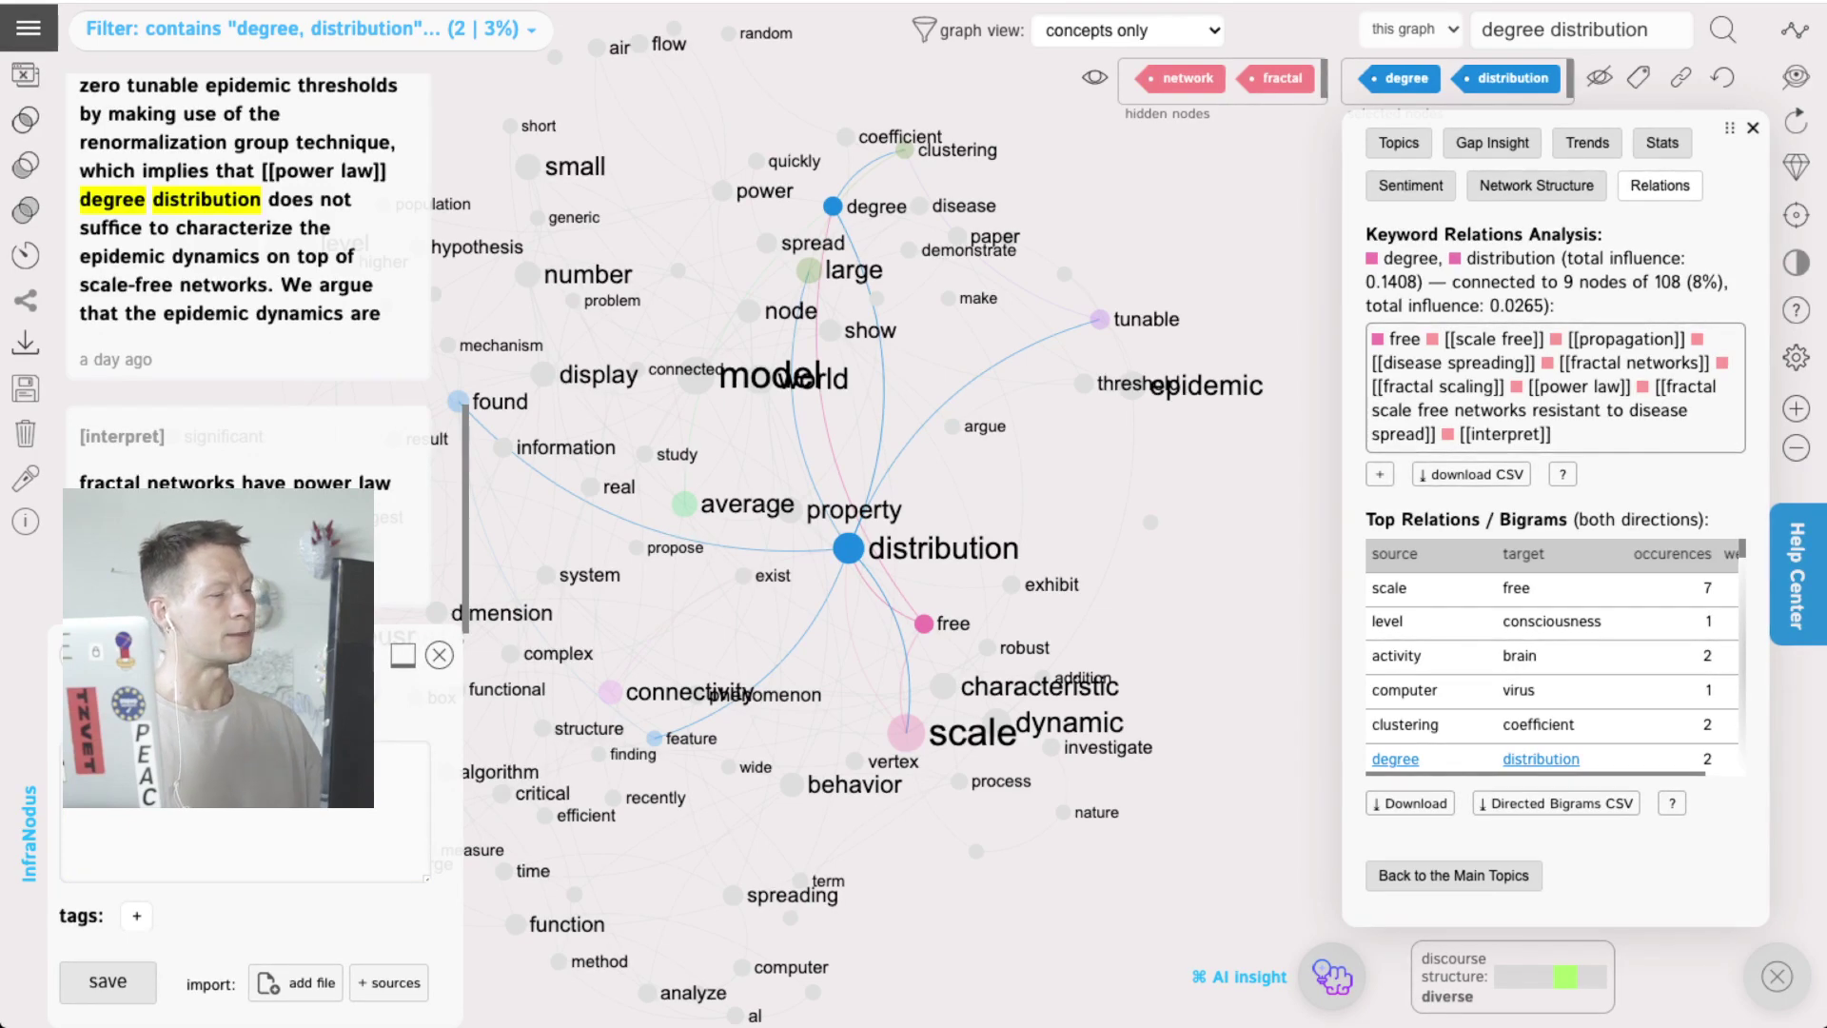
click(74, 654)
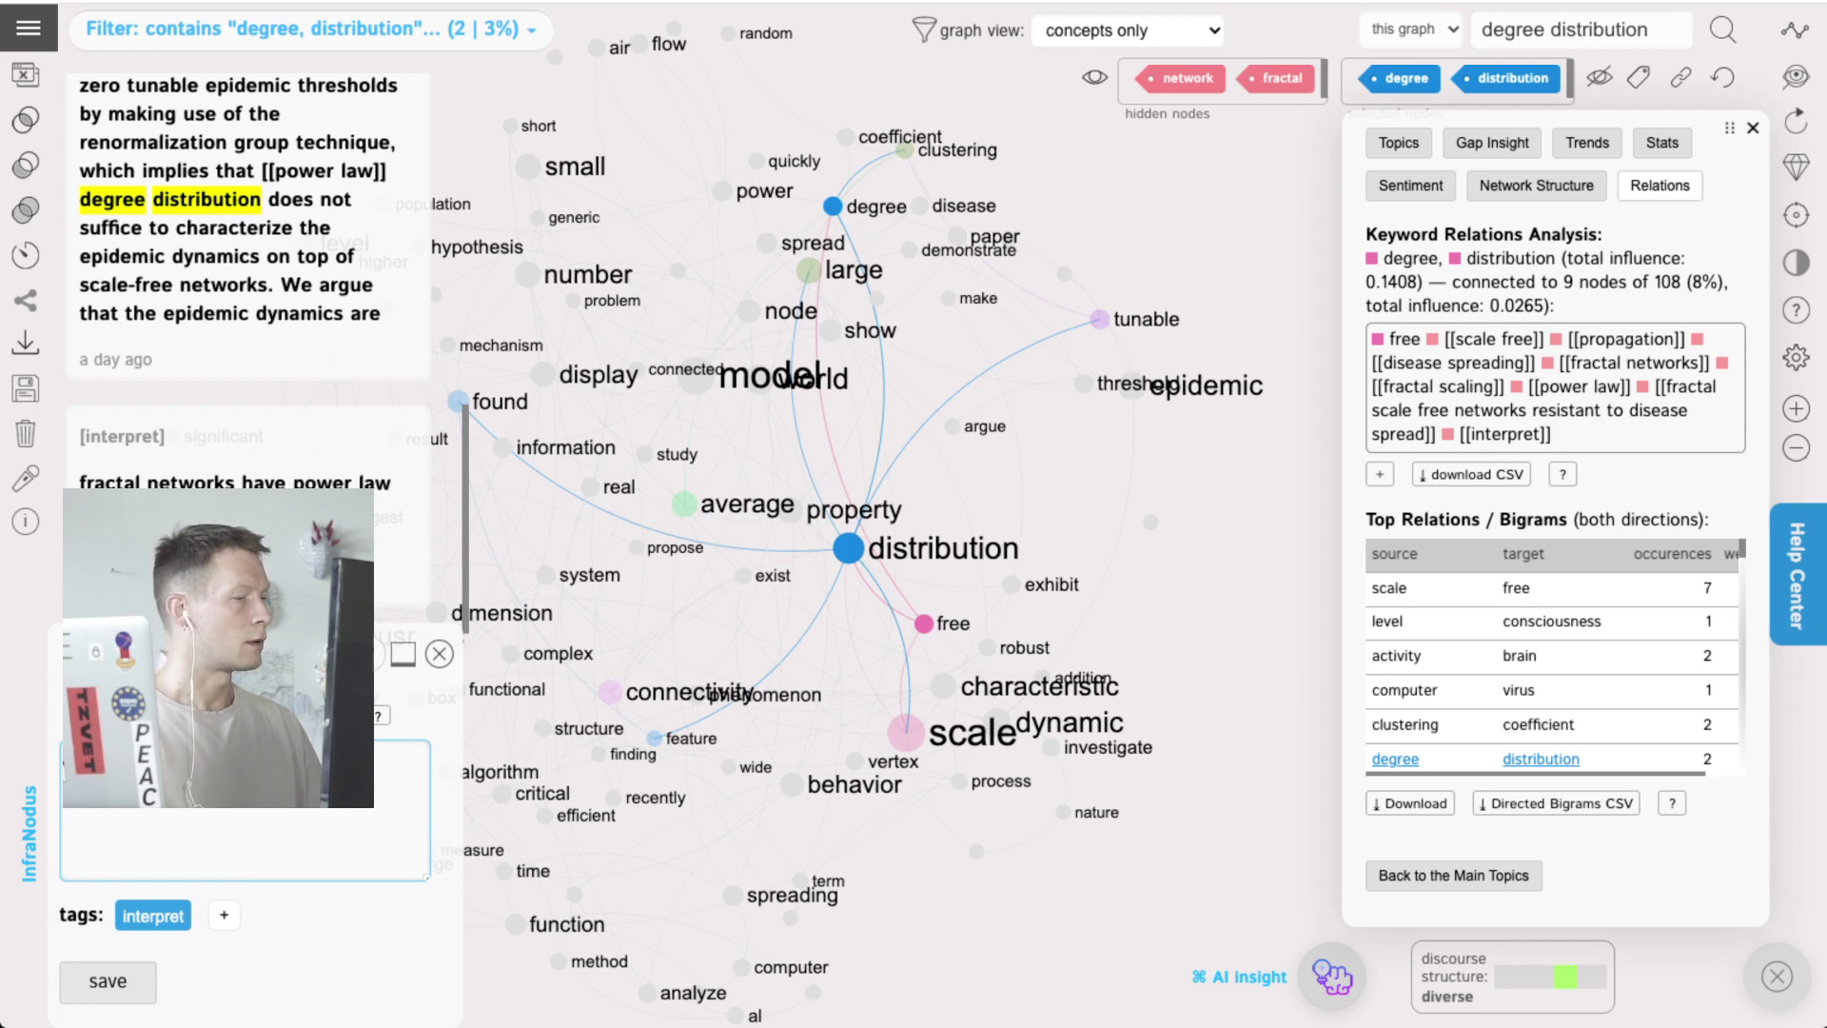
Step: Write that we can measure whether a network is [[scale free]] or [[fractal dimension]], linking both terms as pages
text(rk)
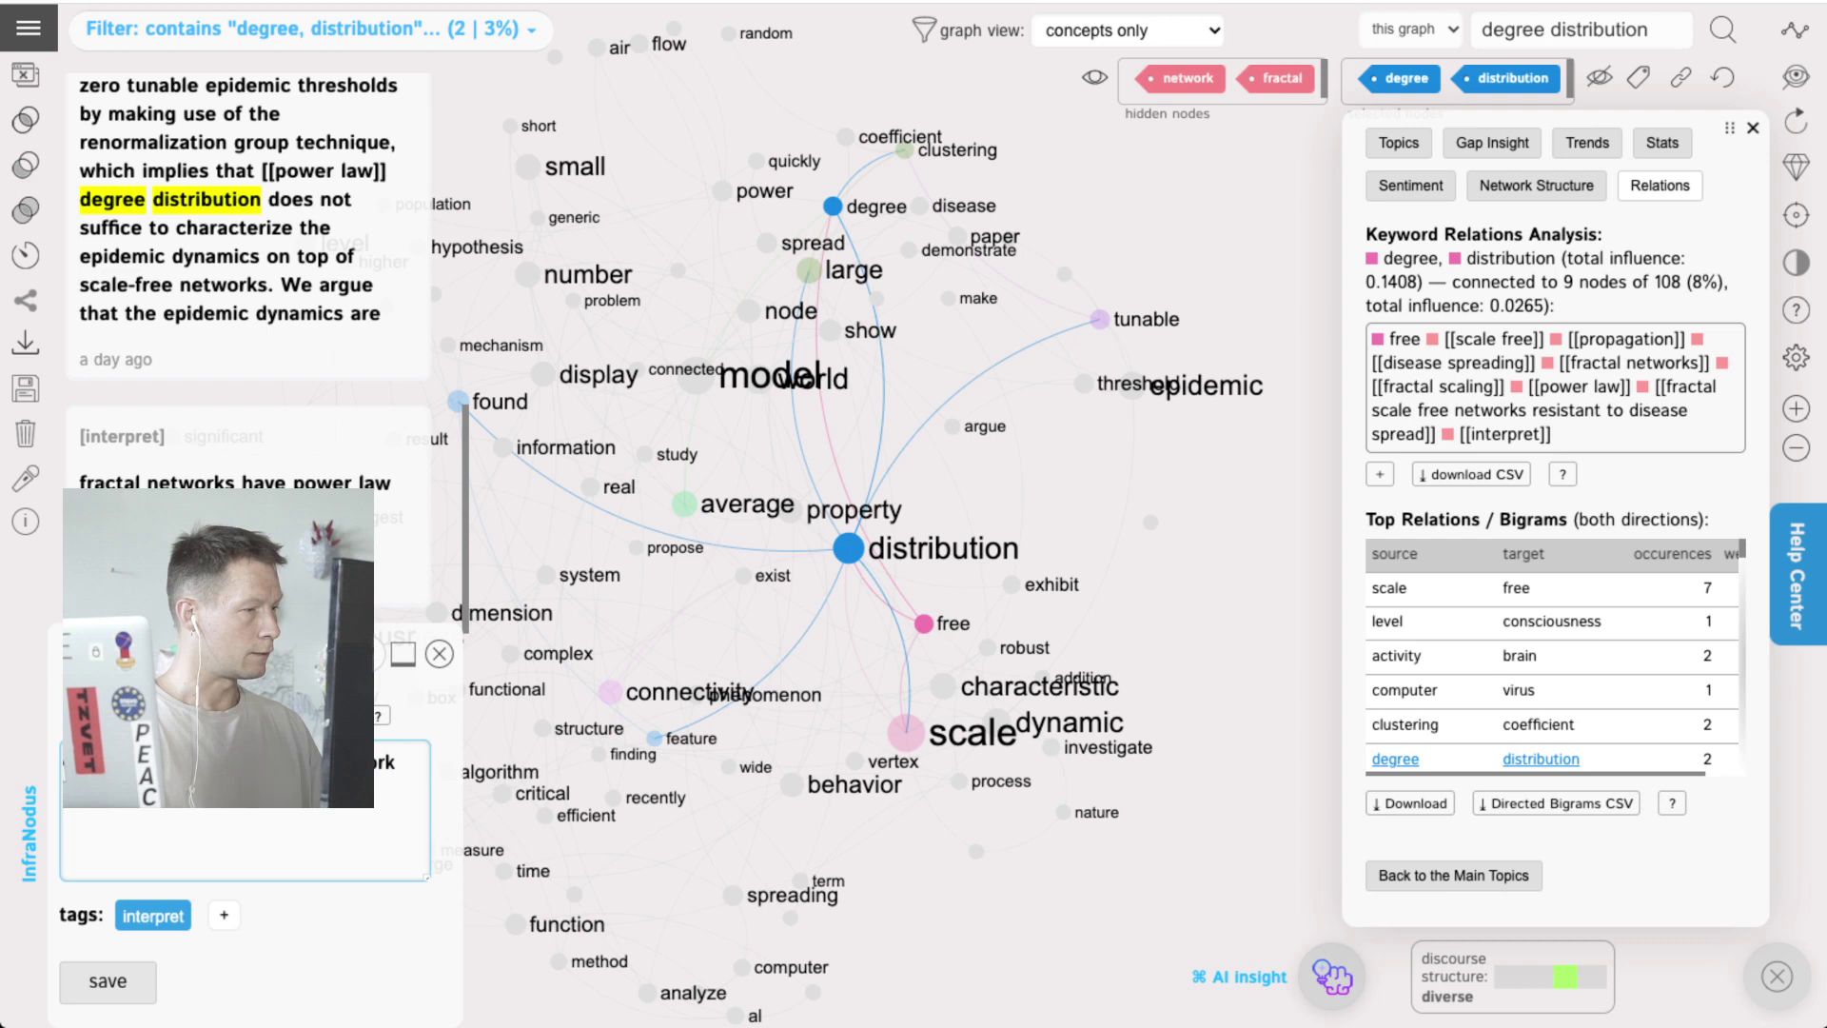
text(s)
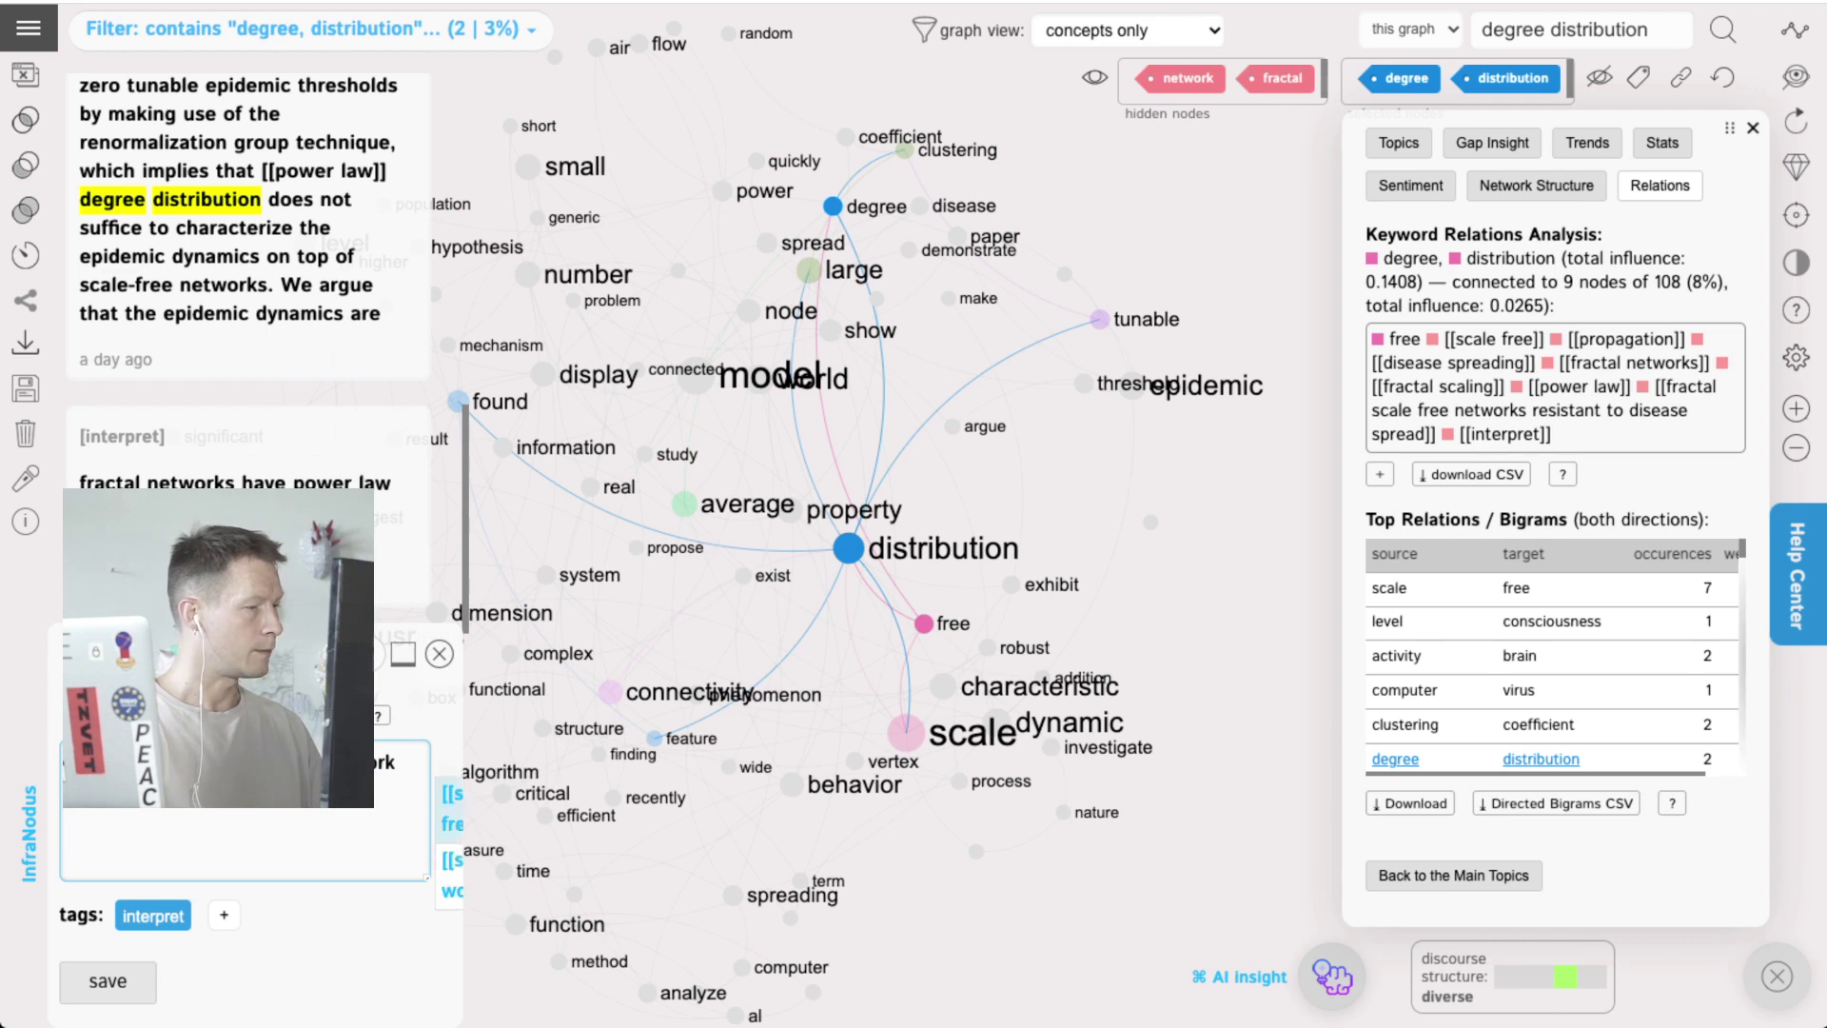
text(t)
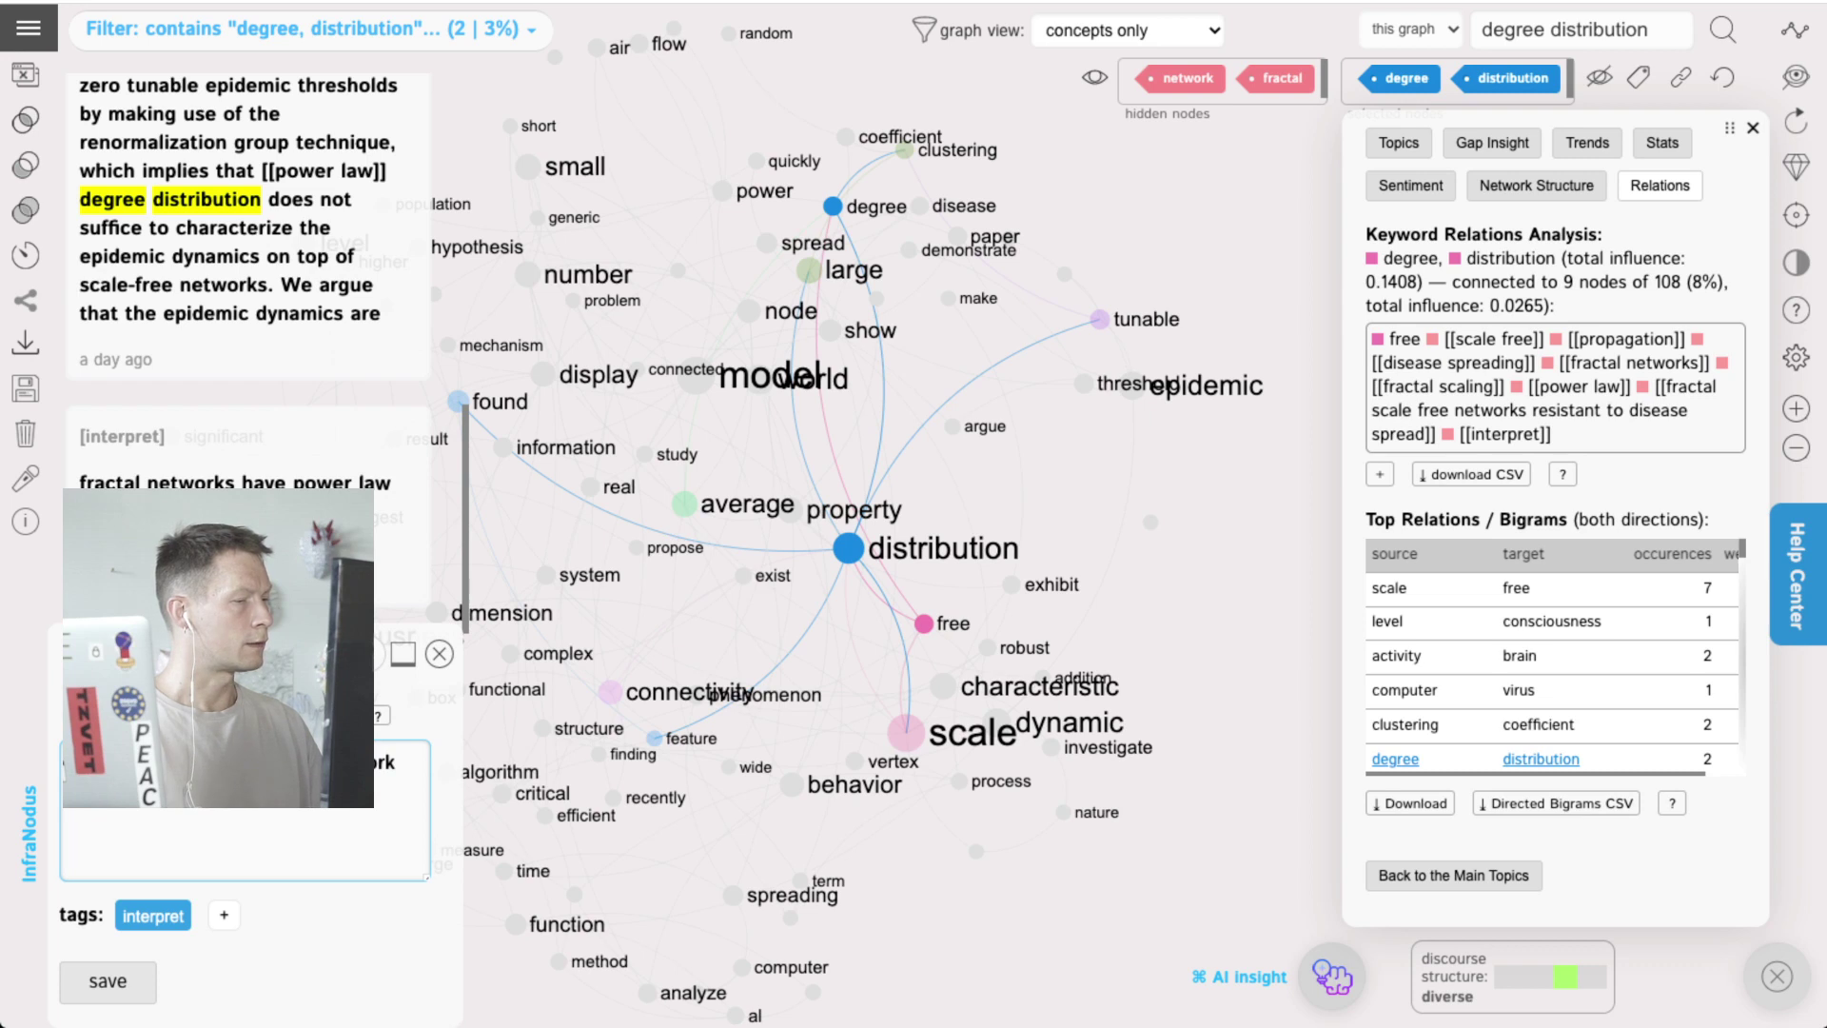
text([[f)
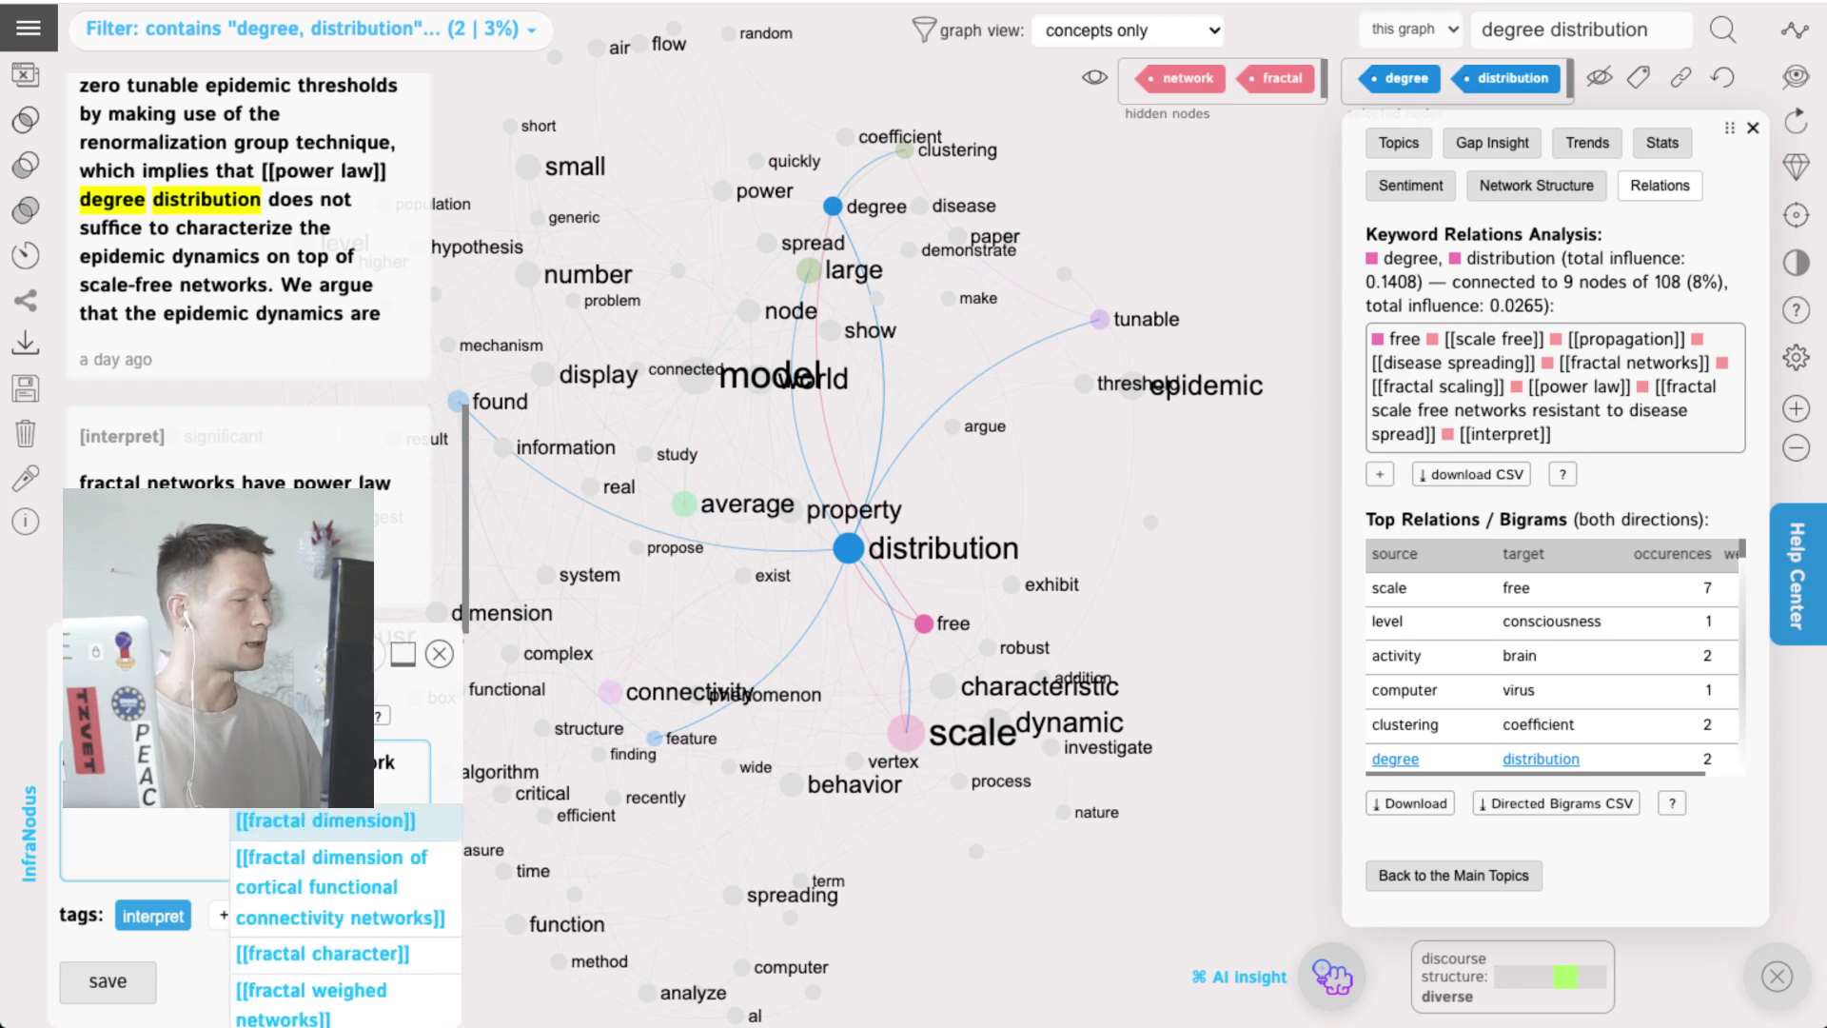
key(Return)
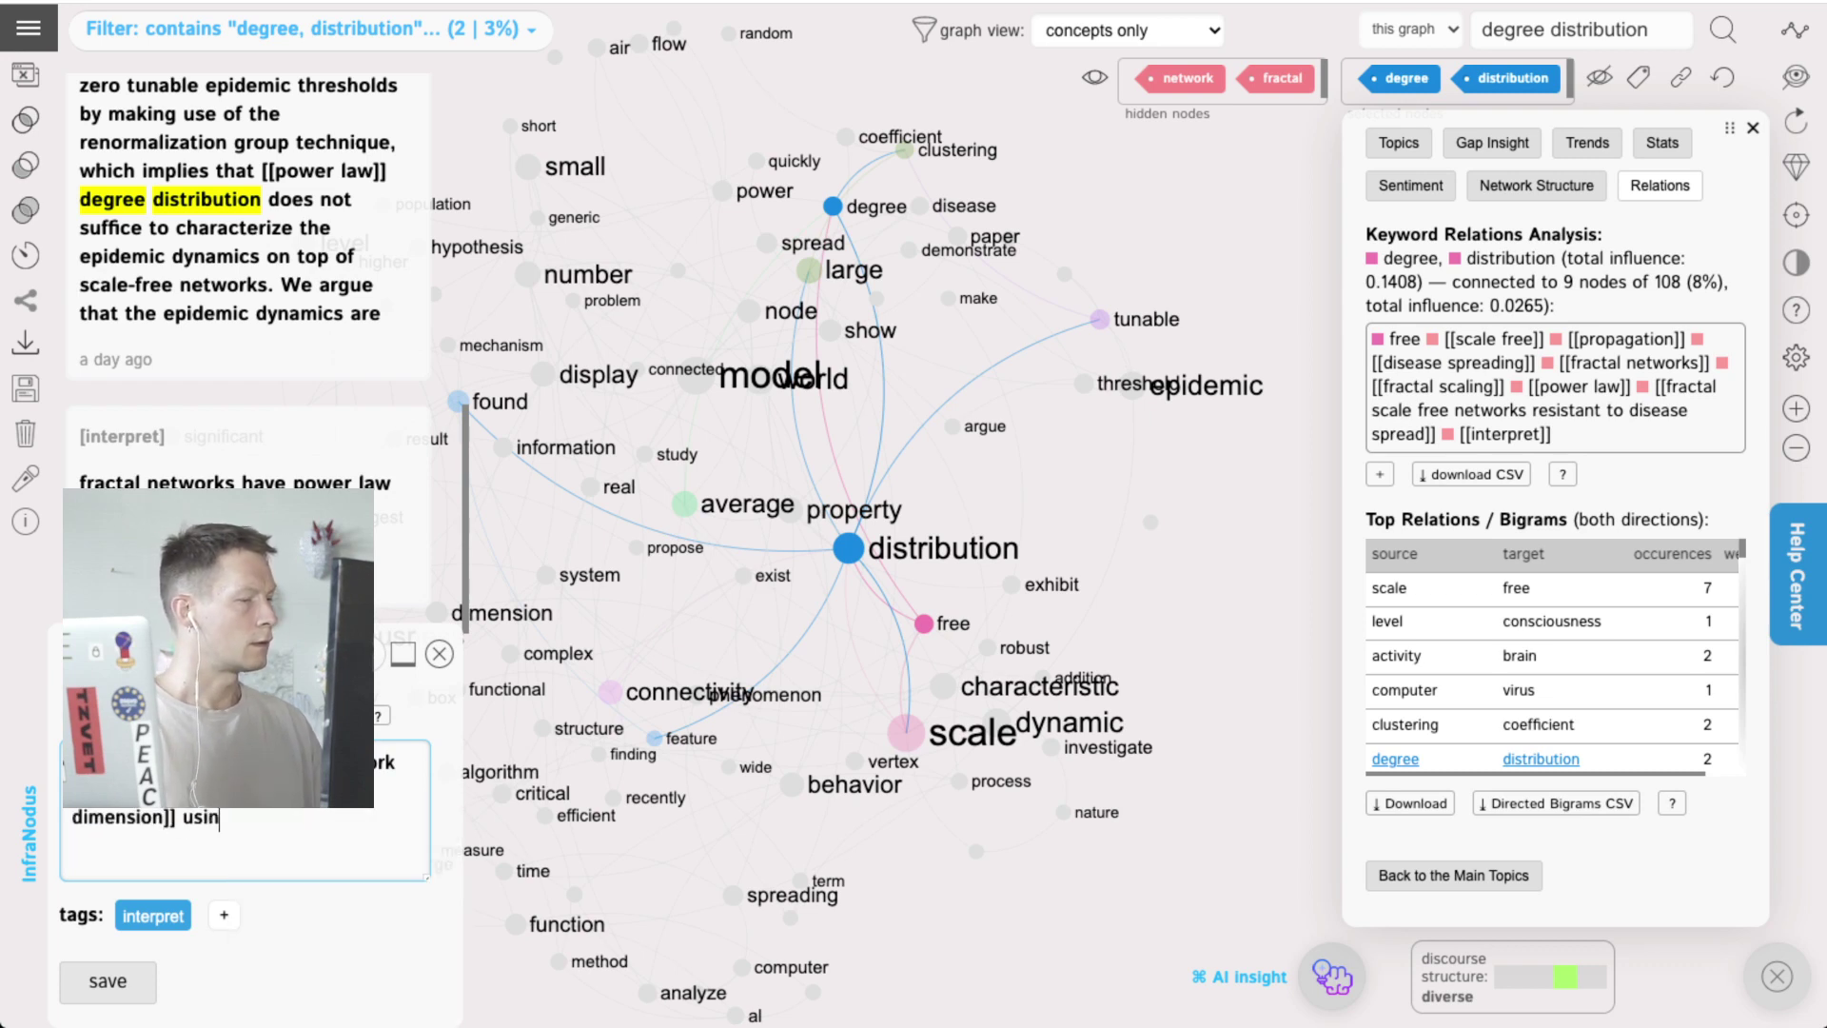
Step: Finish the statement with "using [[degree distribution]]" as a single page link and save it
text([de)
key(Down)
key(Down)
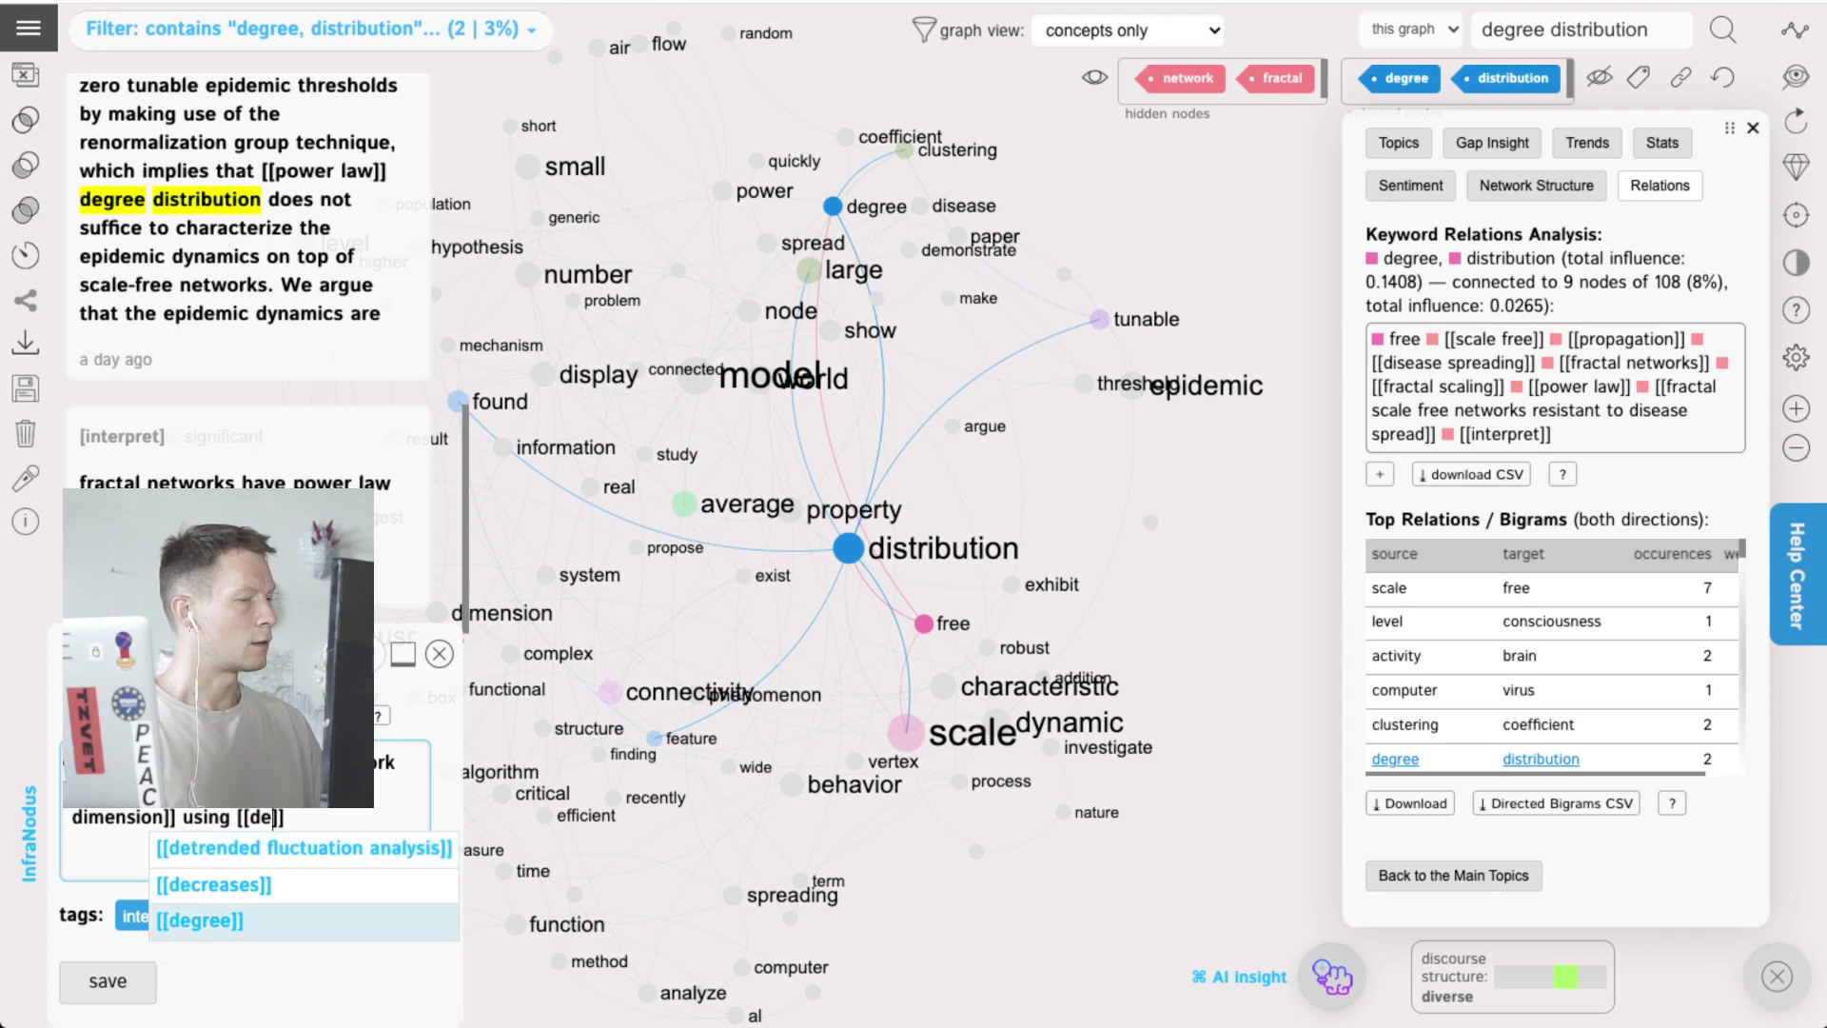
key(Return)
text([[dis)
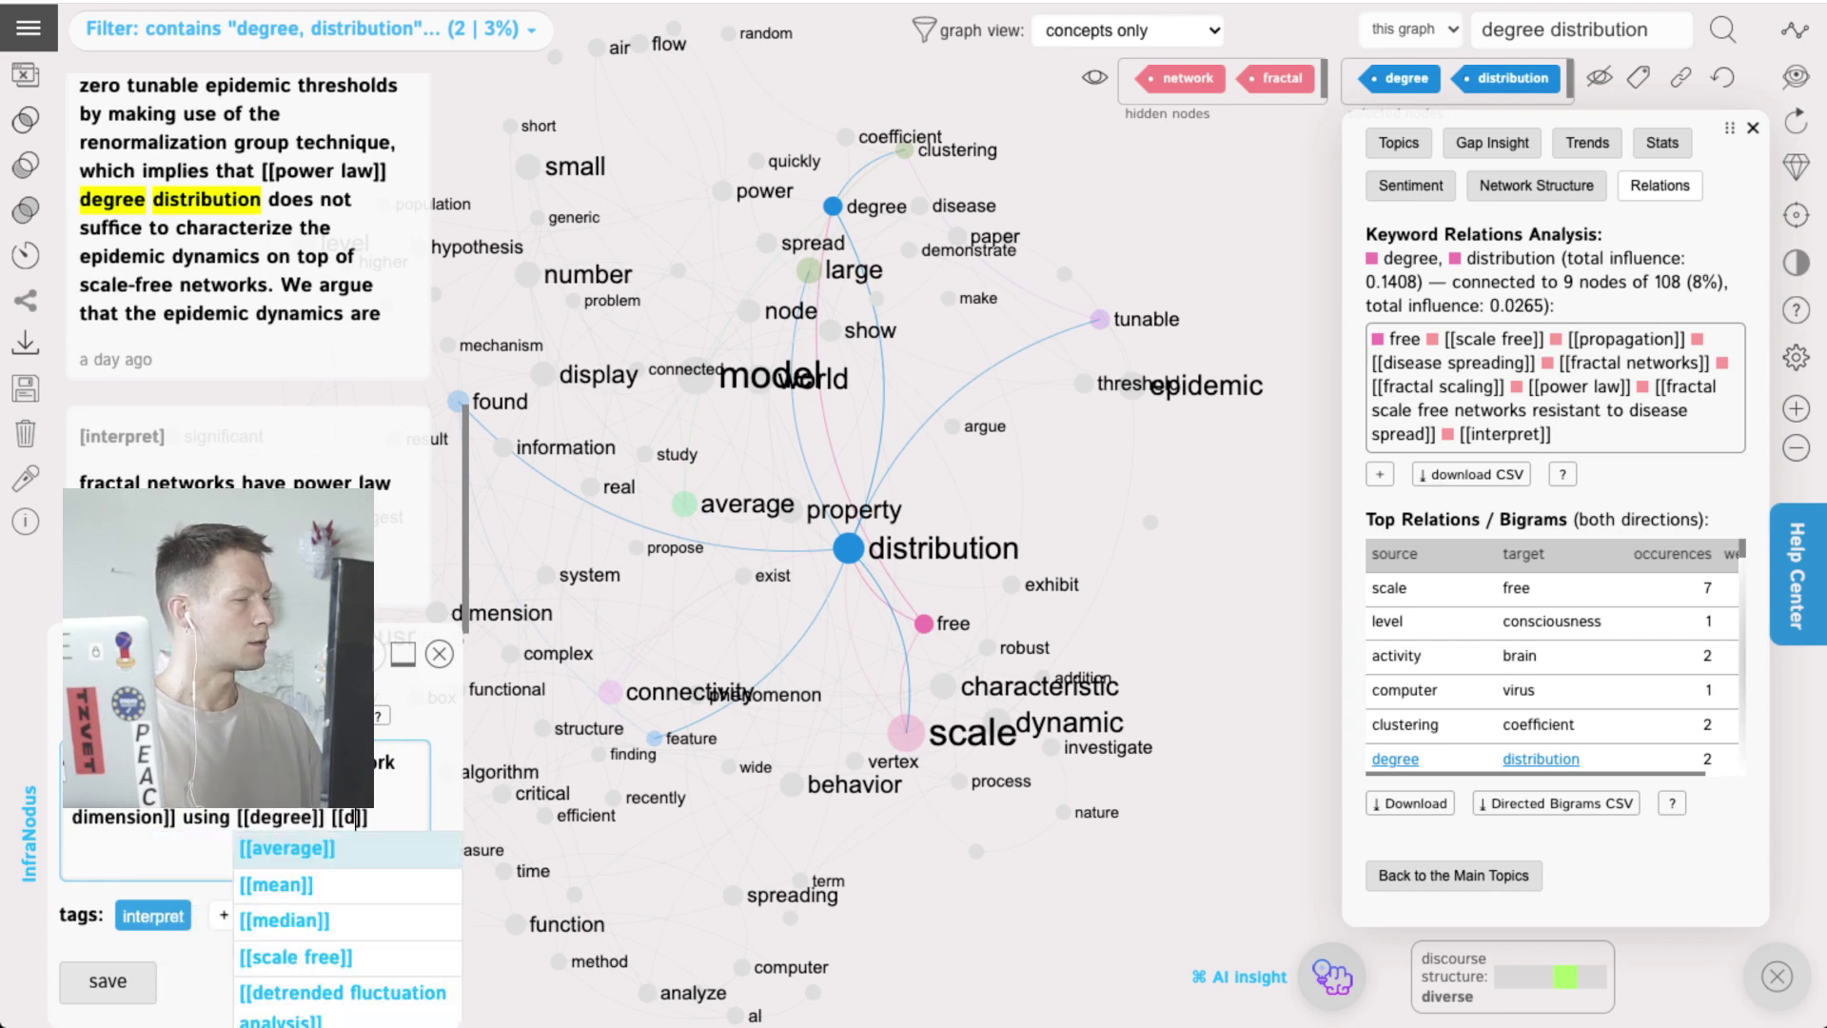
text(tribu)
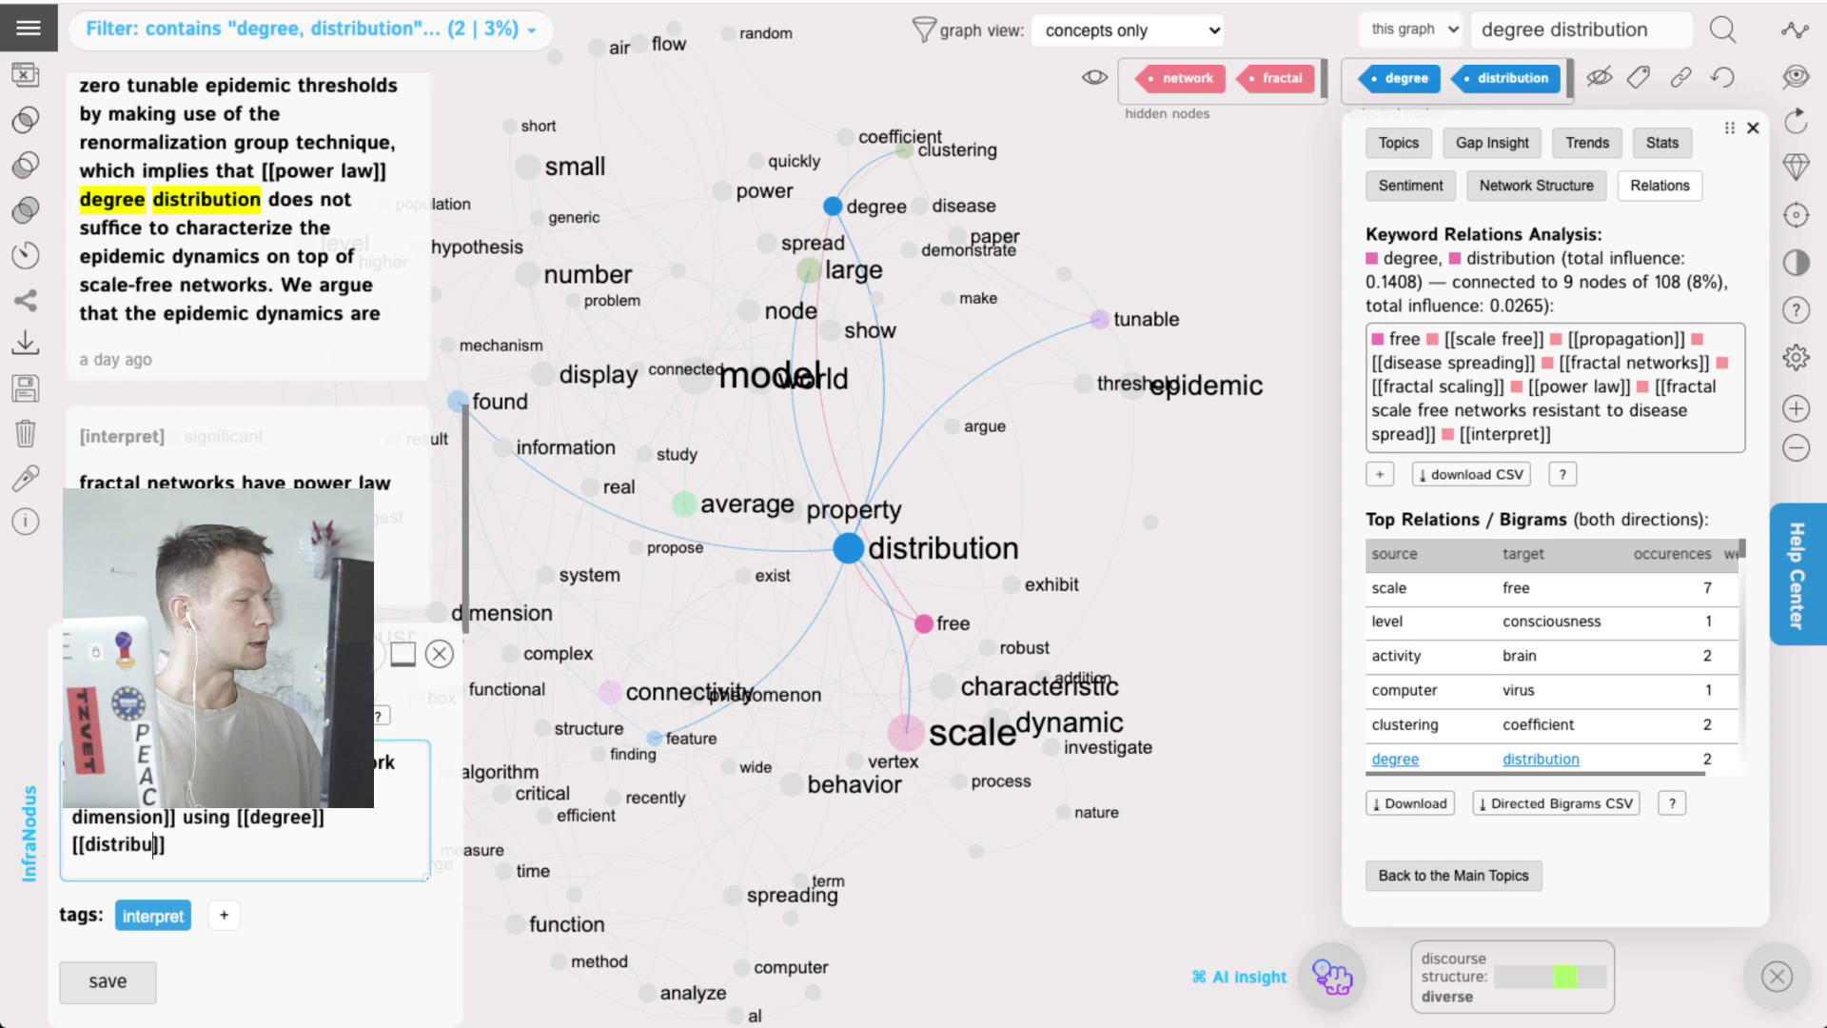
key(BackSpace)
key(BackSpace)
key(BackSpace)
key(BackSpace)
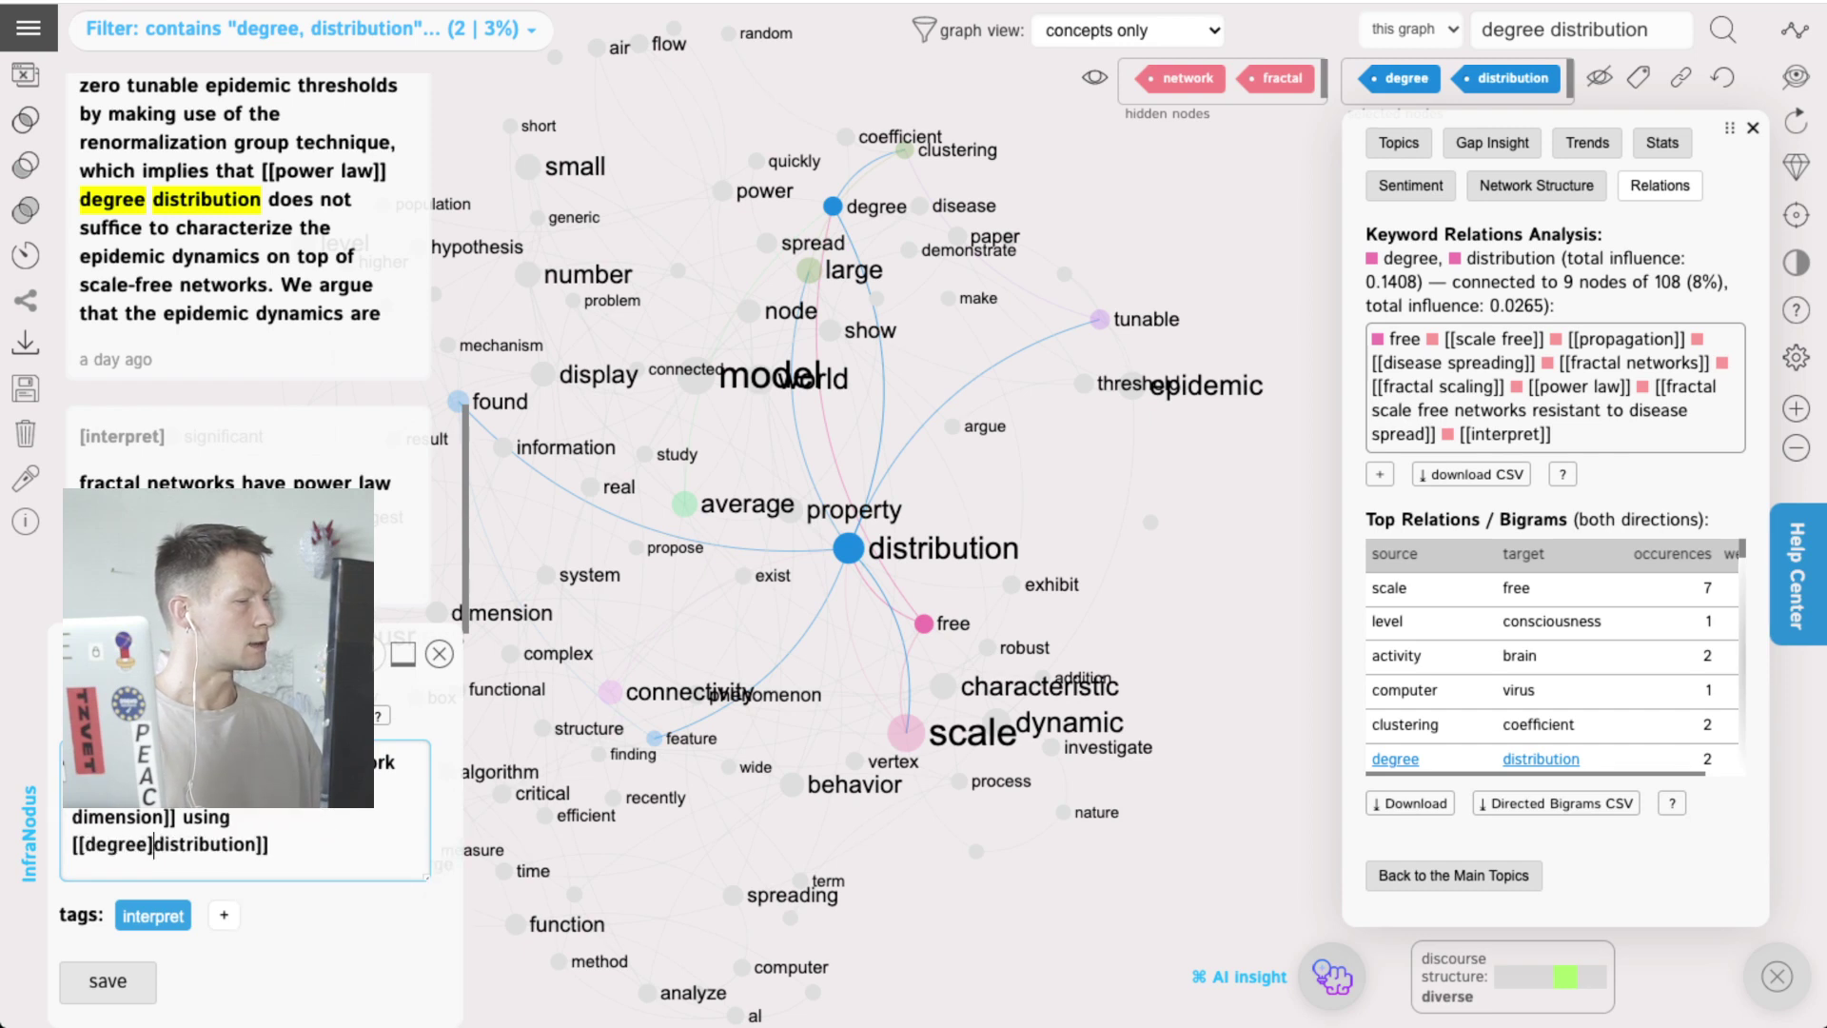
key(BackSpace)
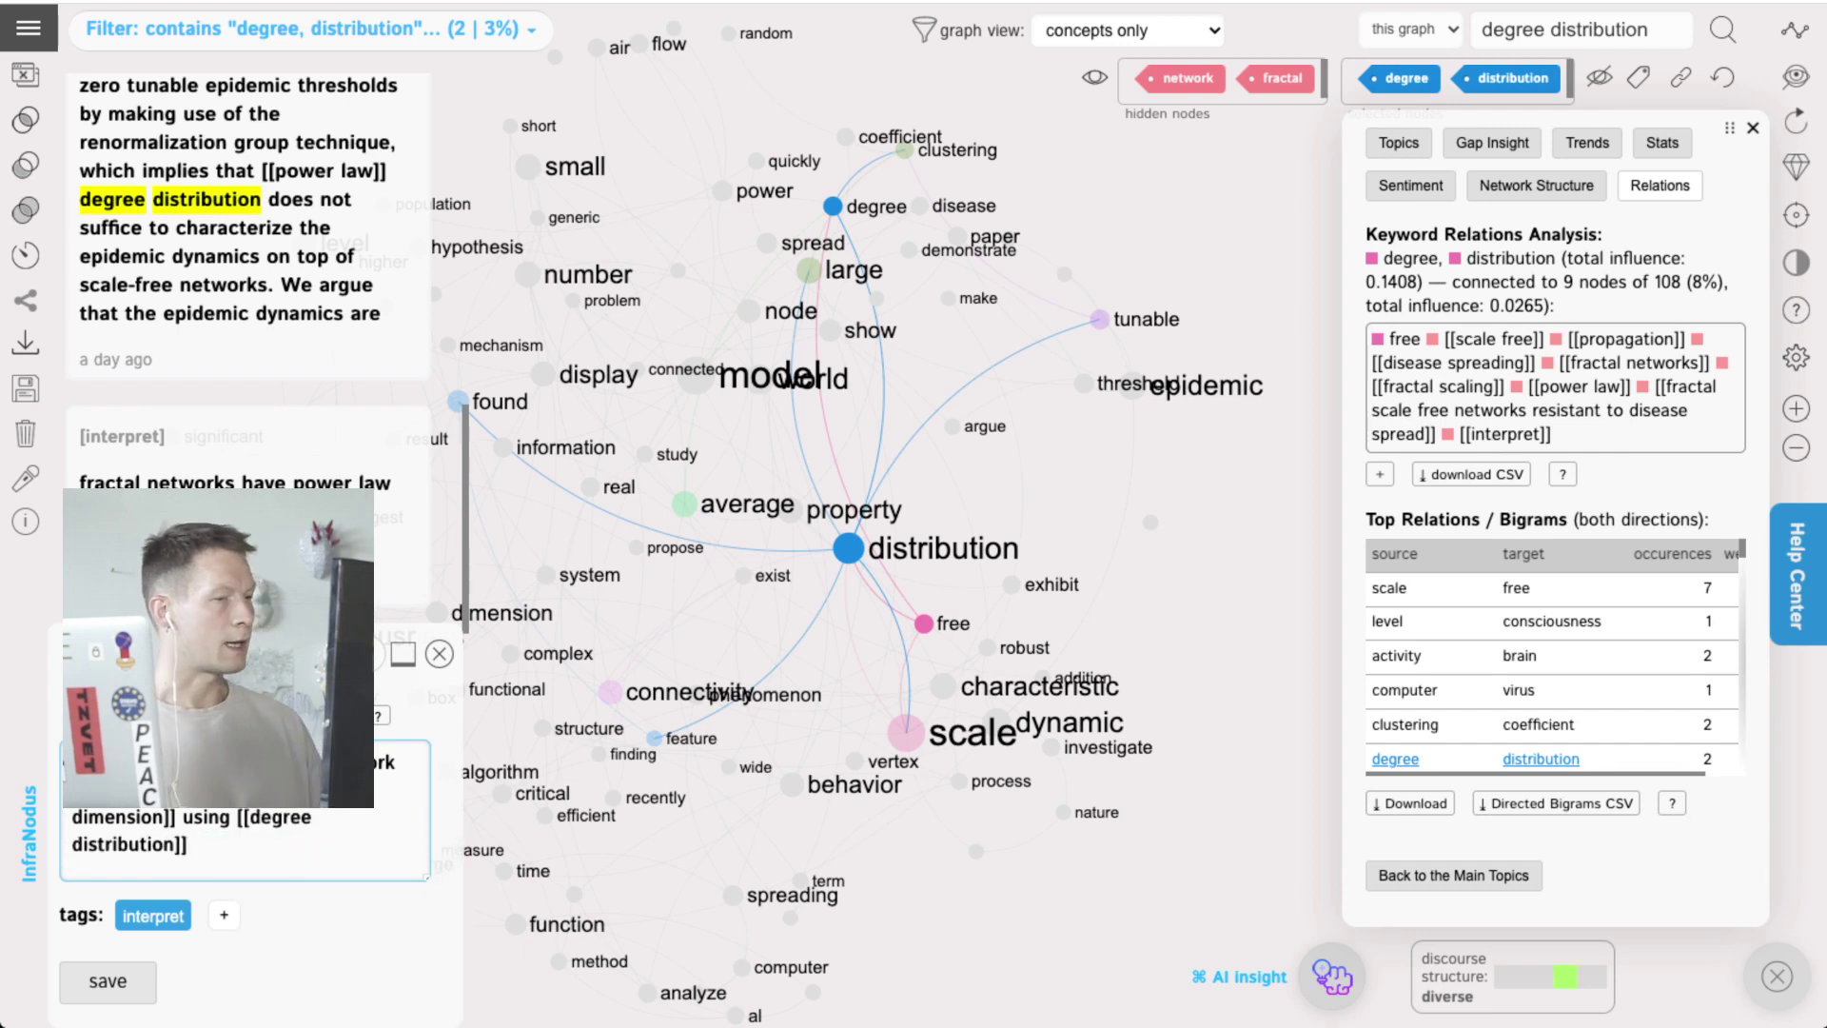
key(ctrl+Return)
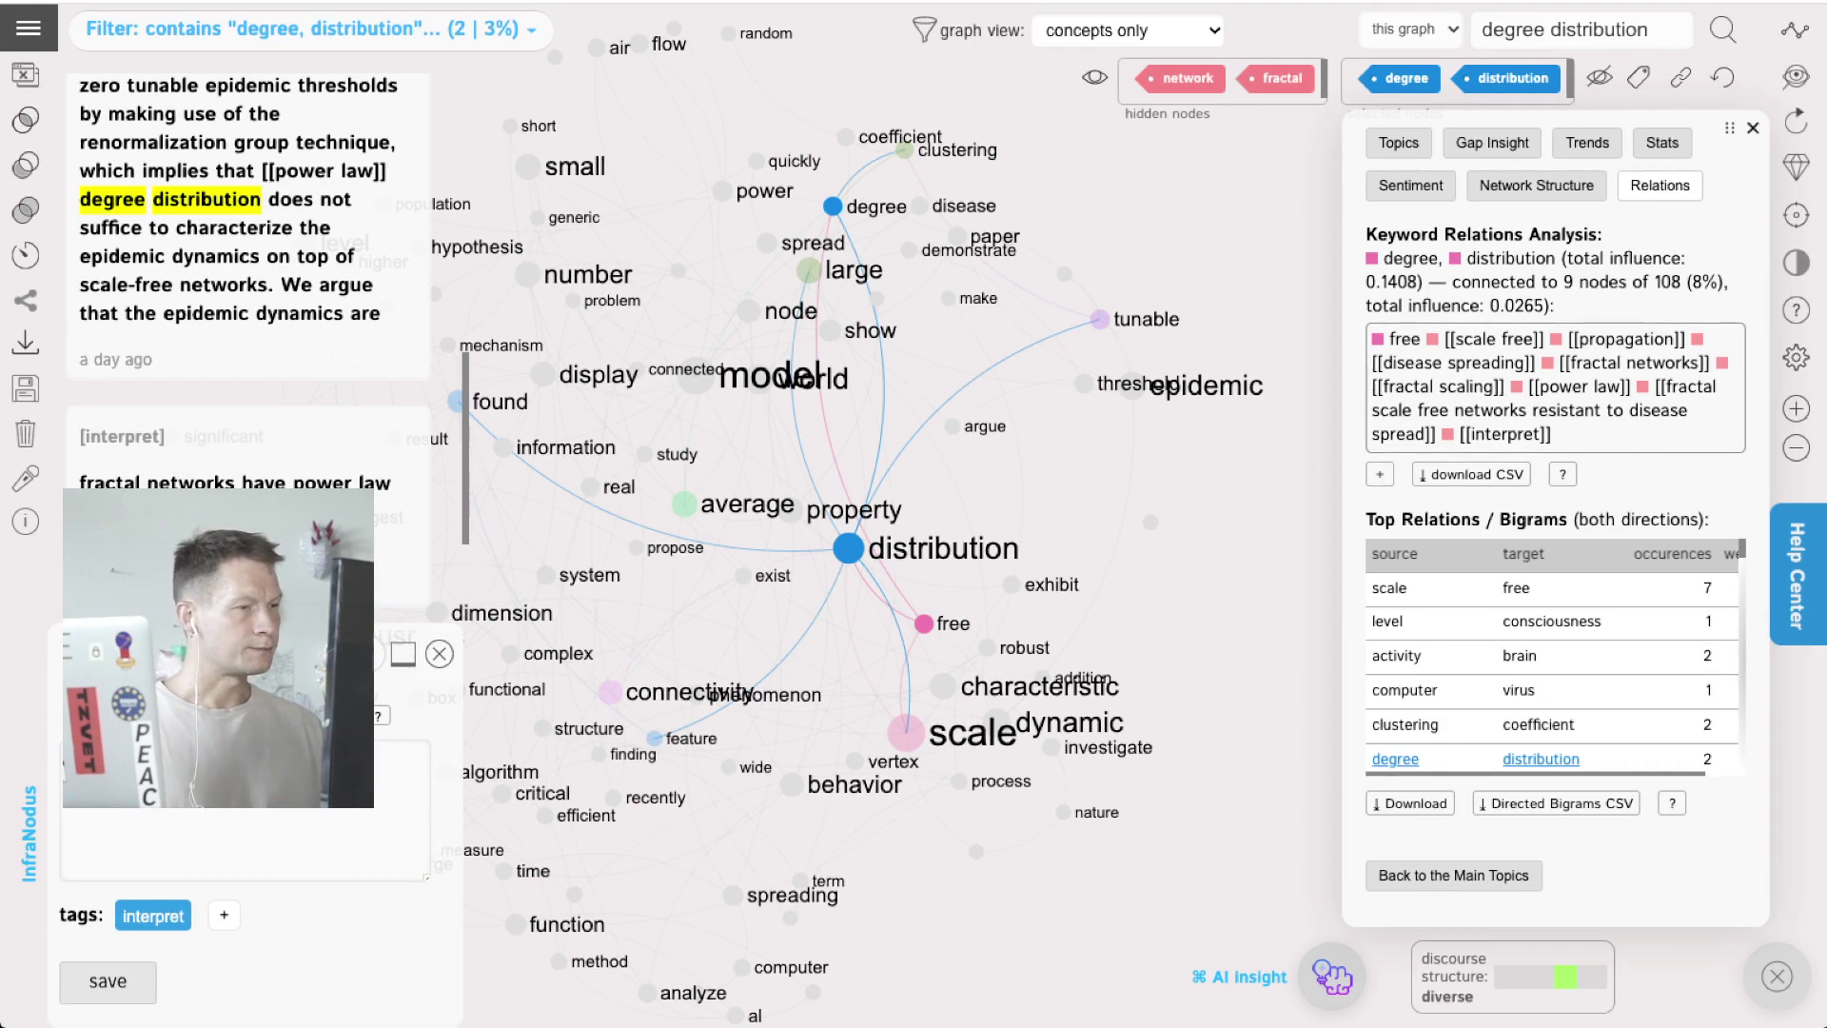
Step: Clear the node selection and find the newly added interpret statement in the statements list
scroll(248, 247, down, 3)
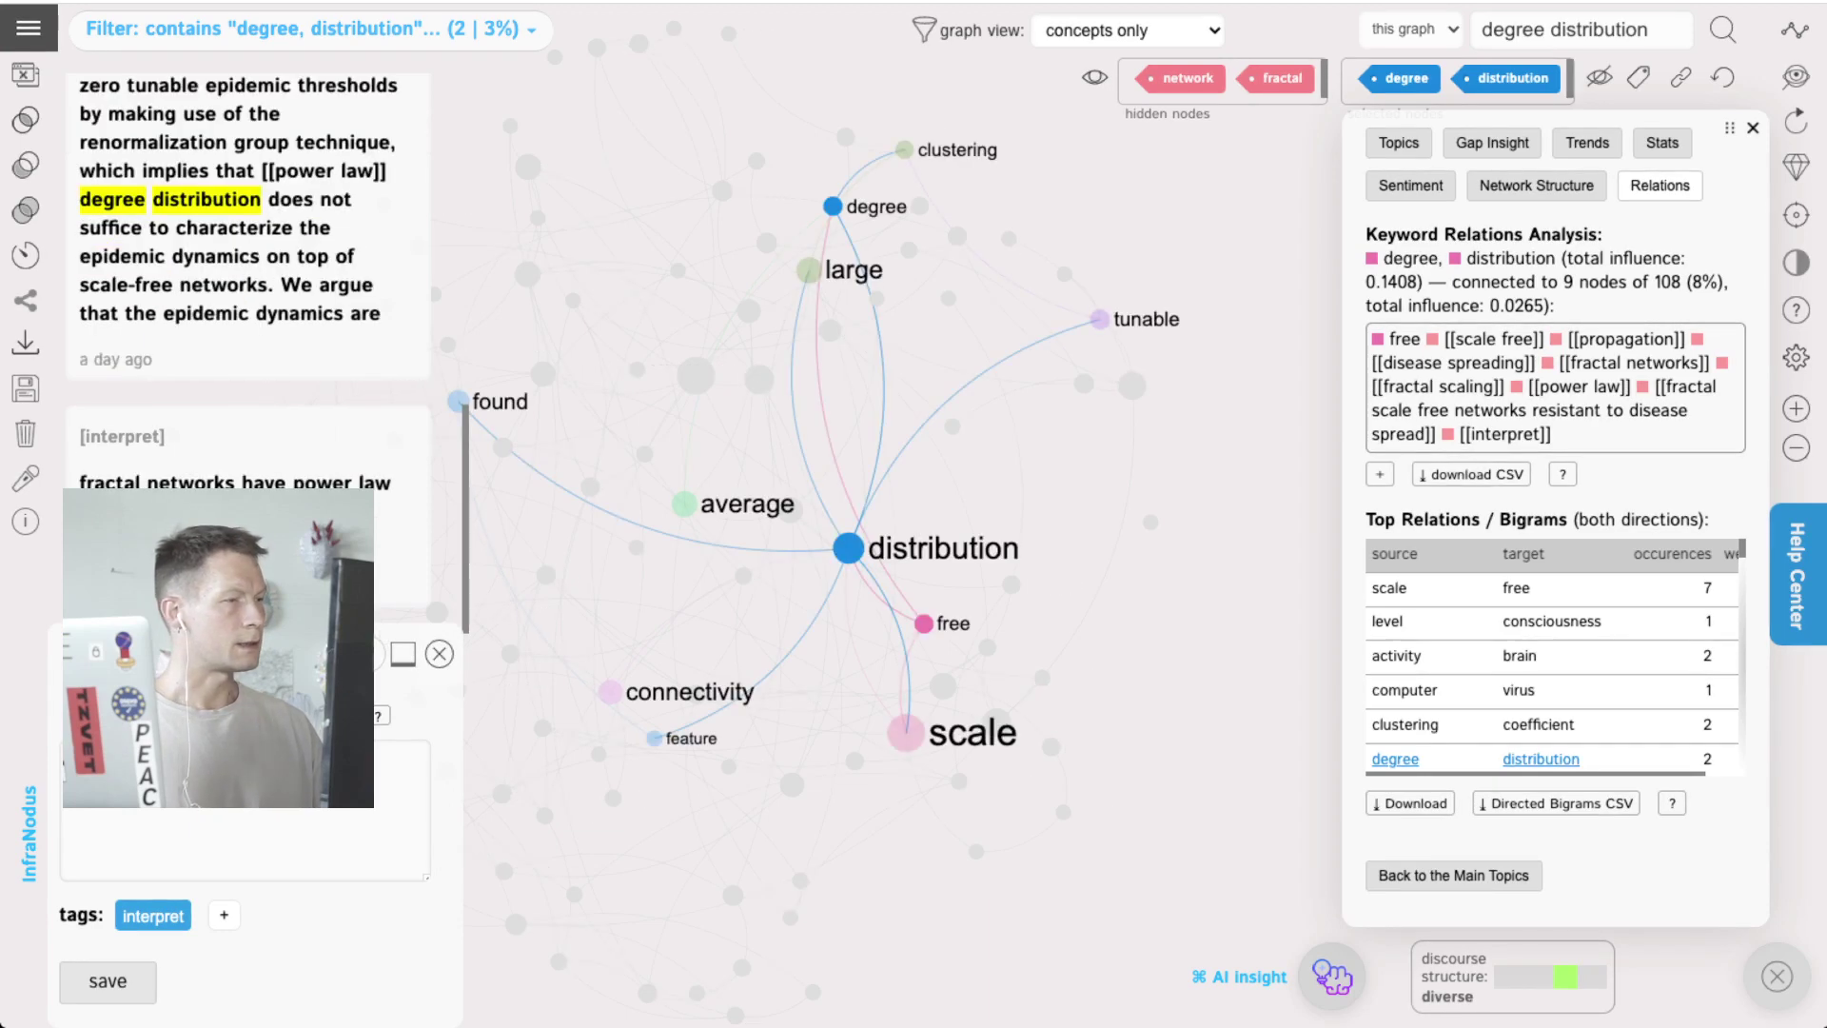
click(1723, 78)
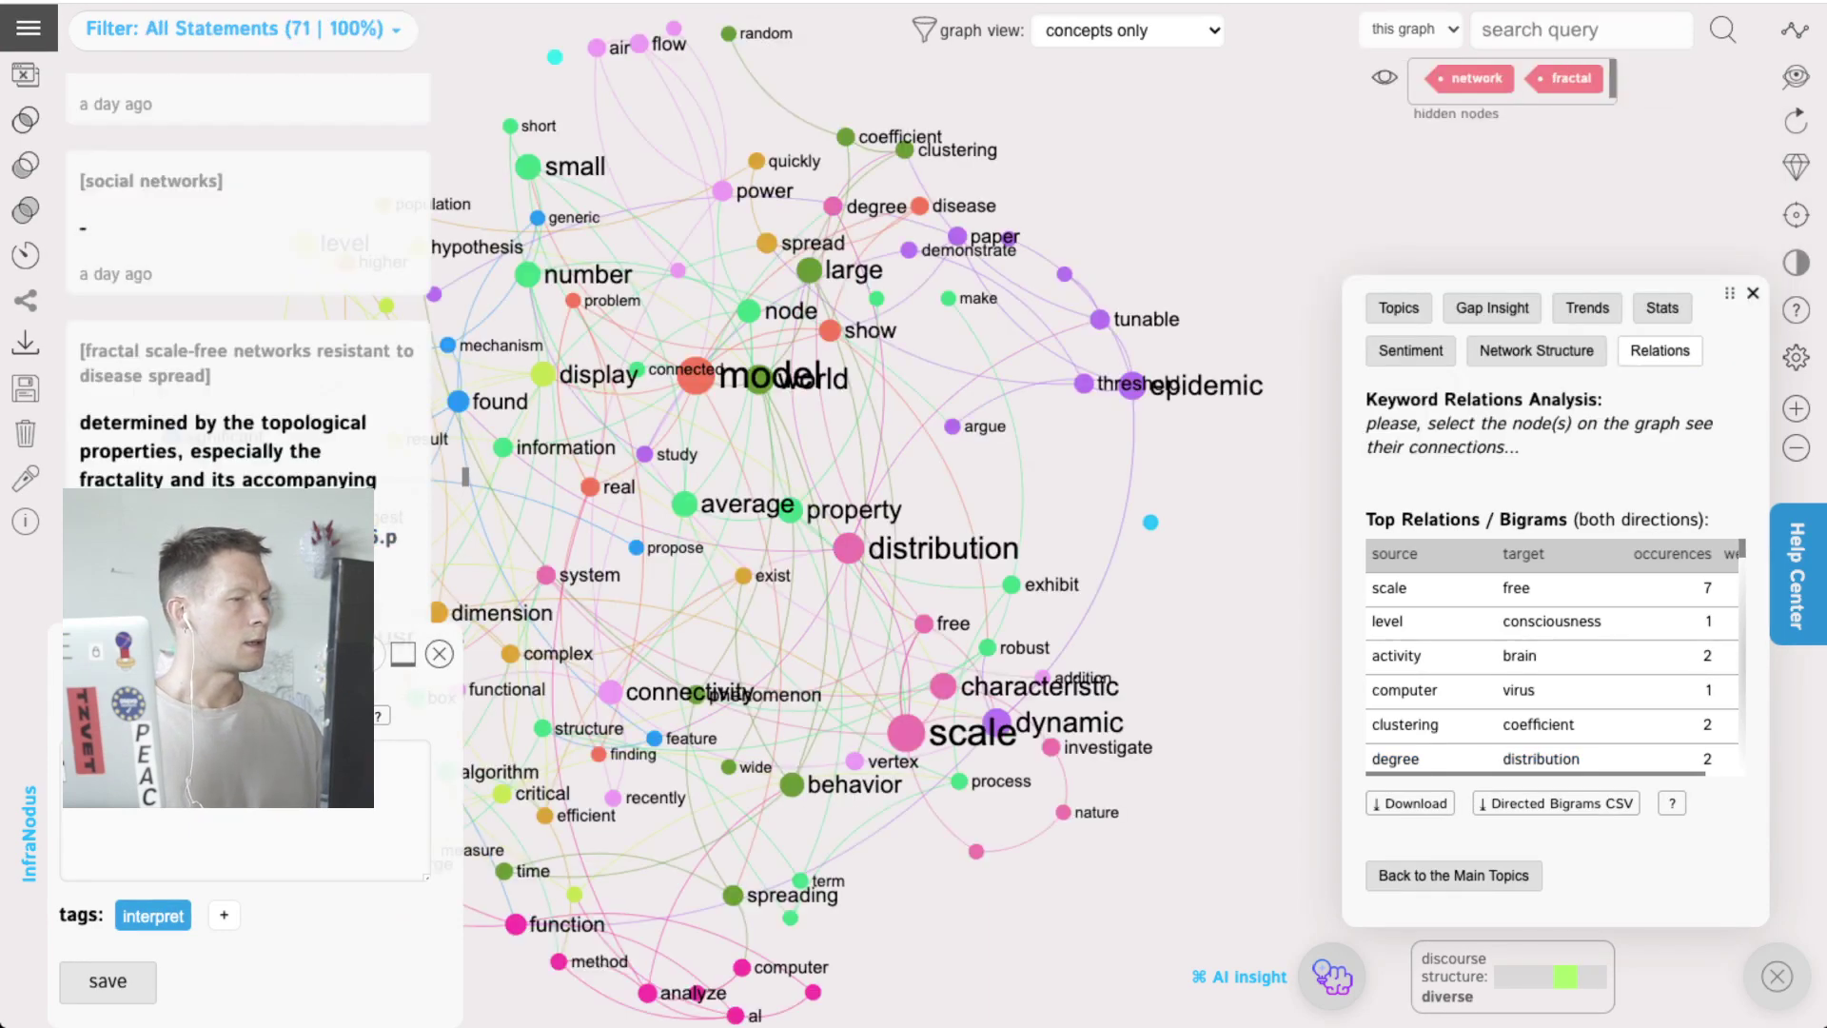
scroll(247, 285, down, 10)
scroll(248, 286, down, 2)
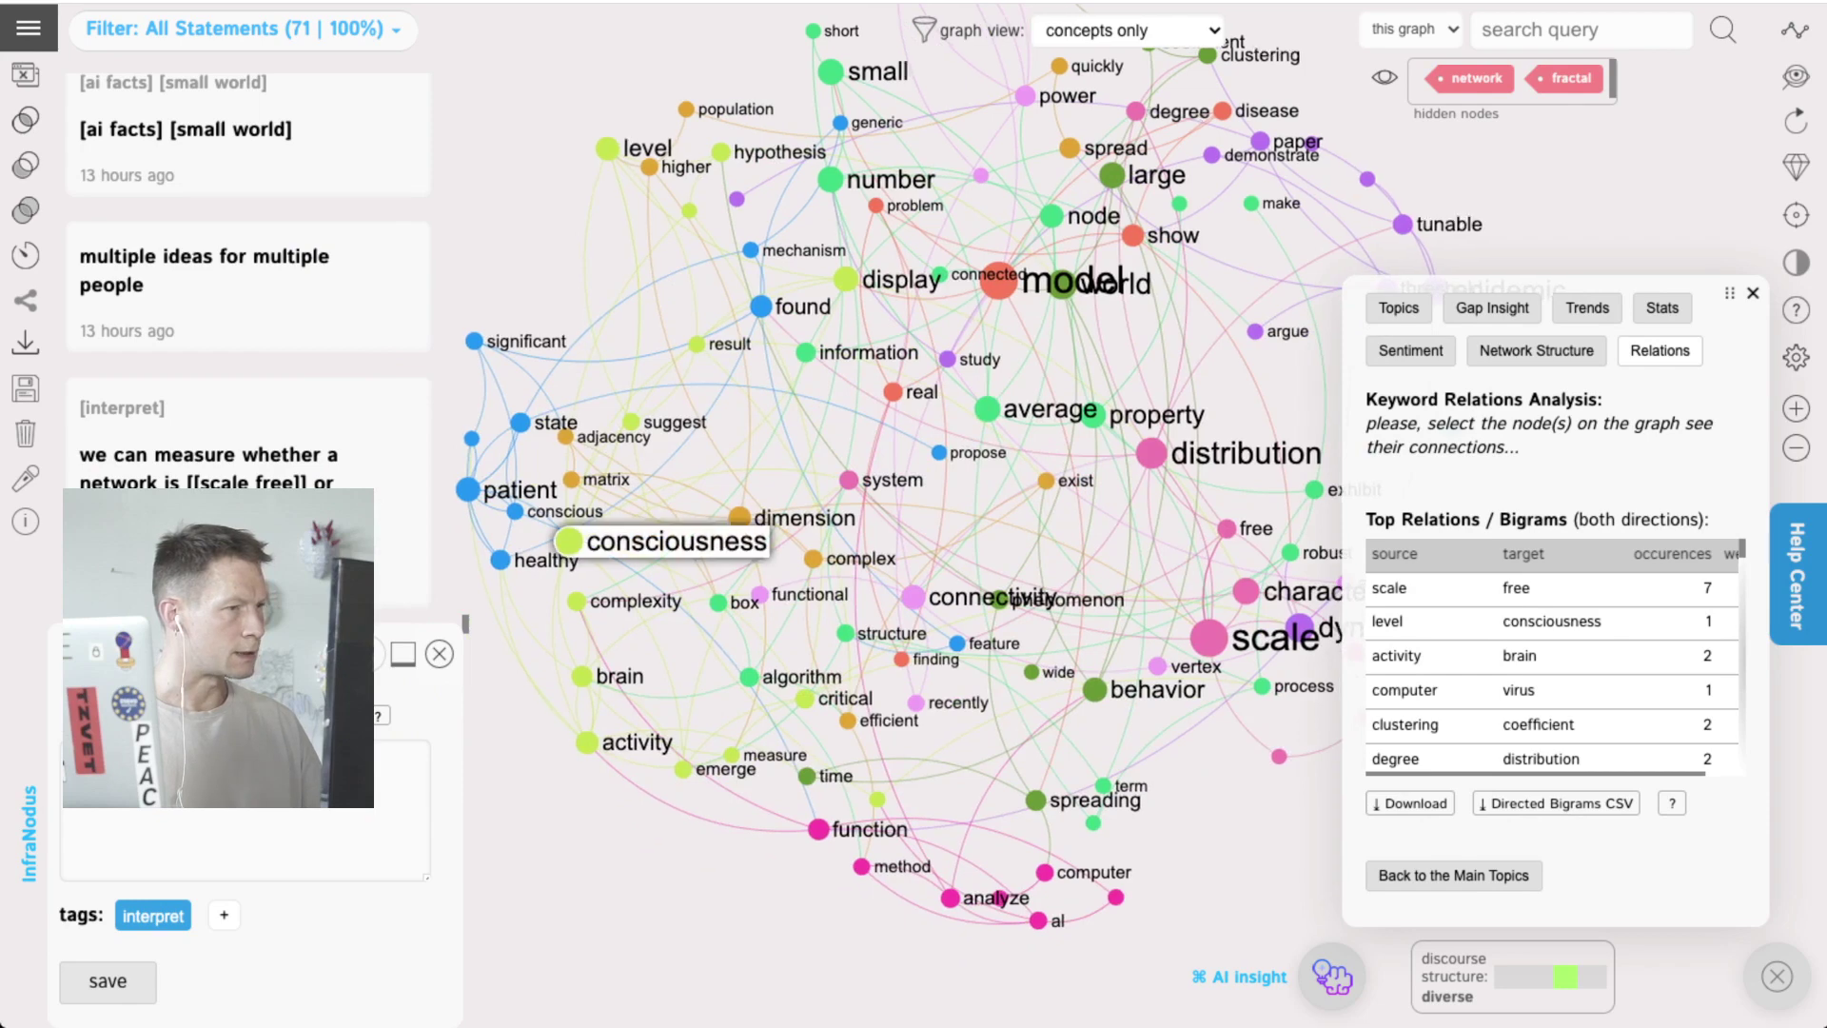
Step: Select the consciousness and dimension nodes together and start a new interpret statement
click(568, 540)
click(795, 518)
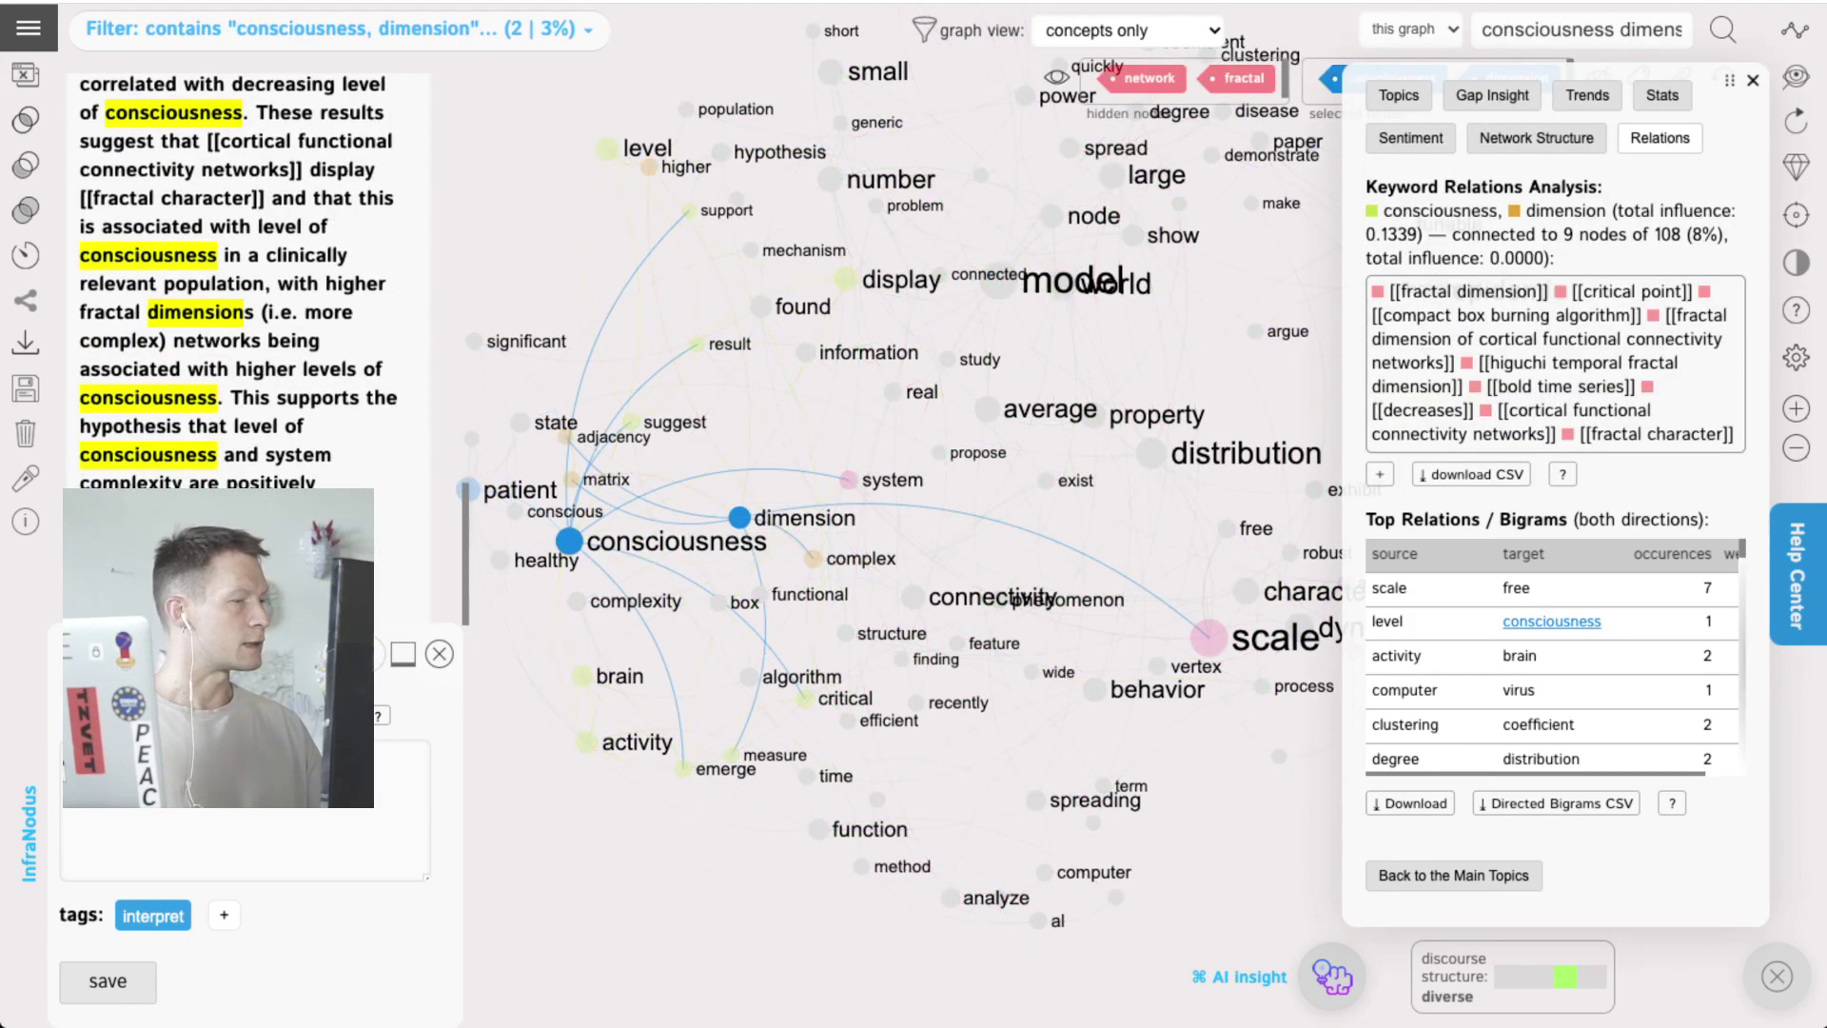
click(246, 811)
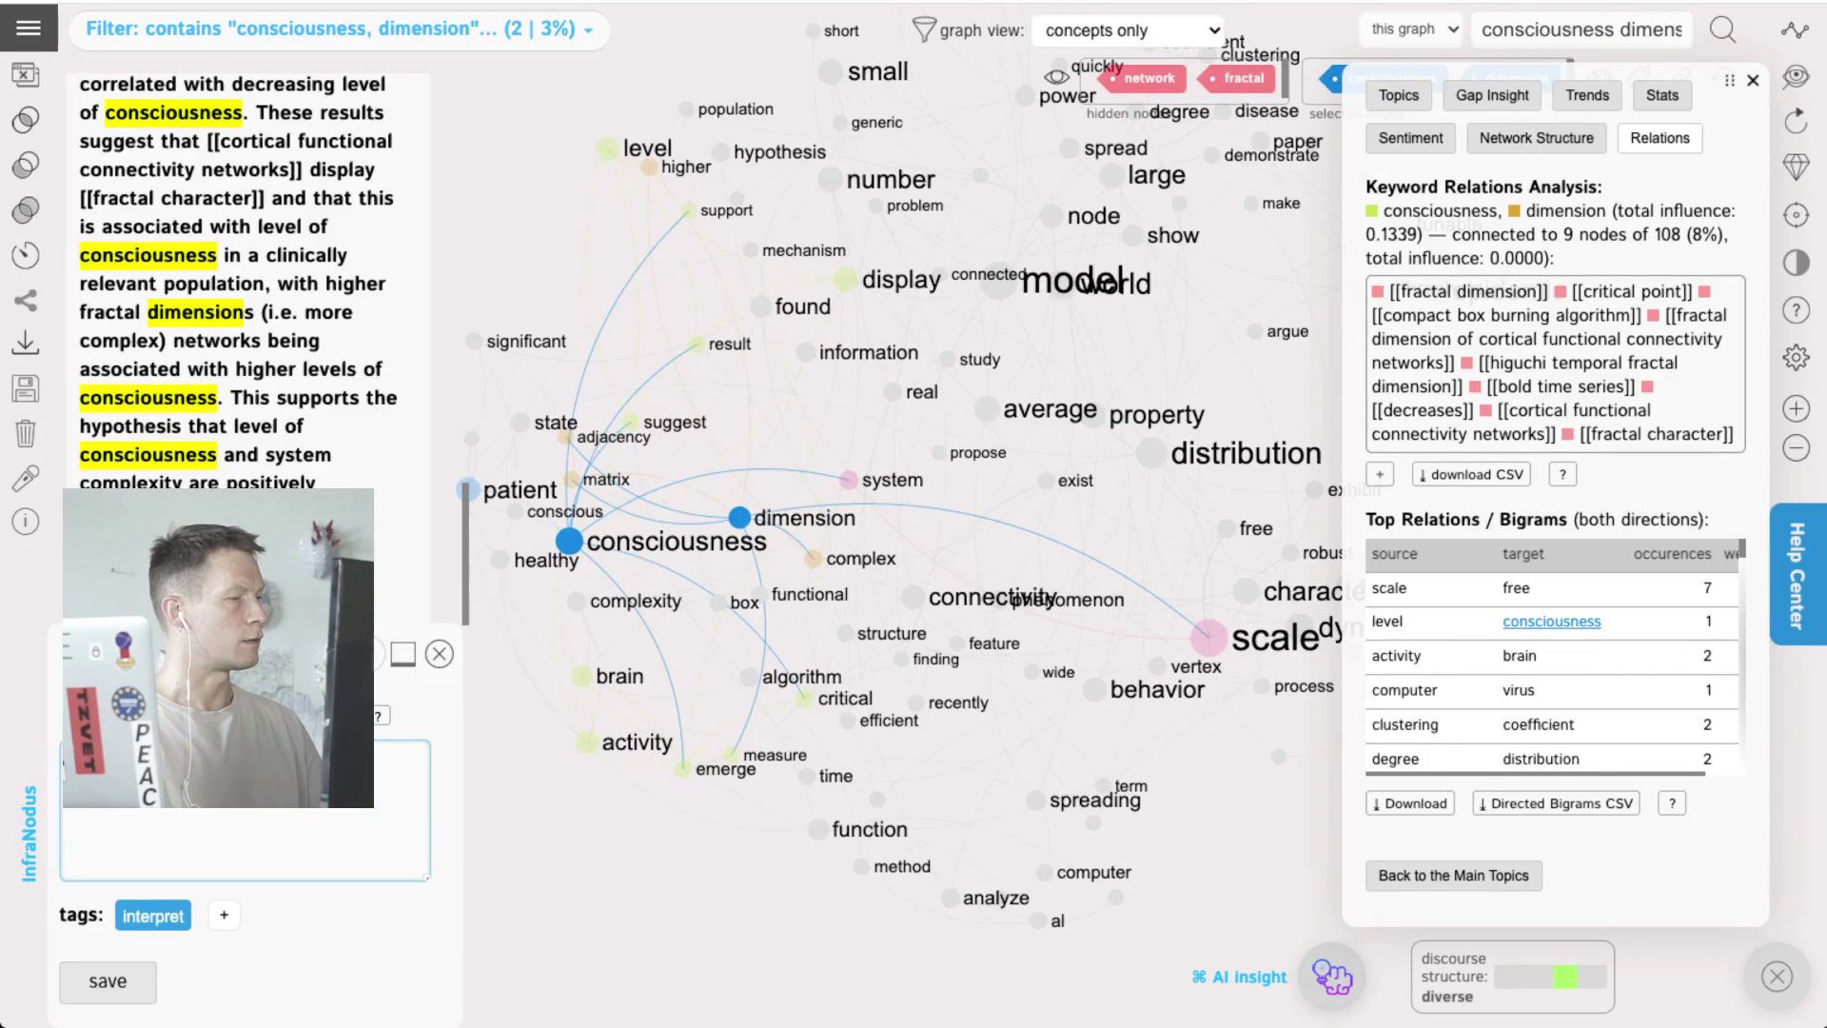
Step: Write "relation between [[consciousness]] and" in the statement, followed by the suggested fractal page link
text(relation)
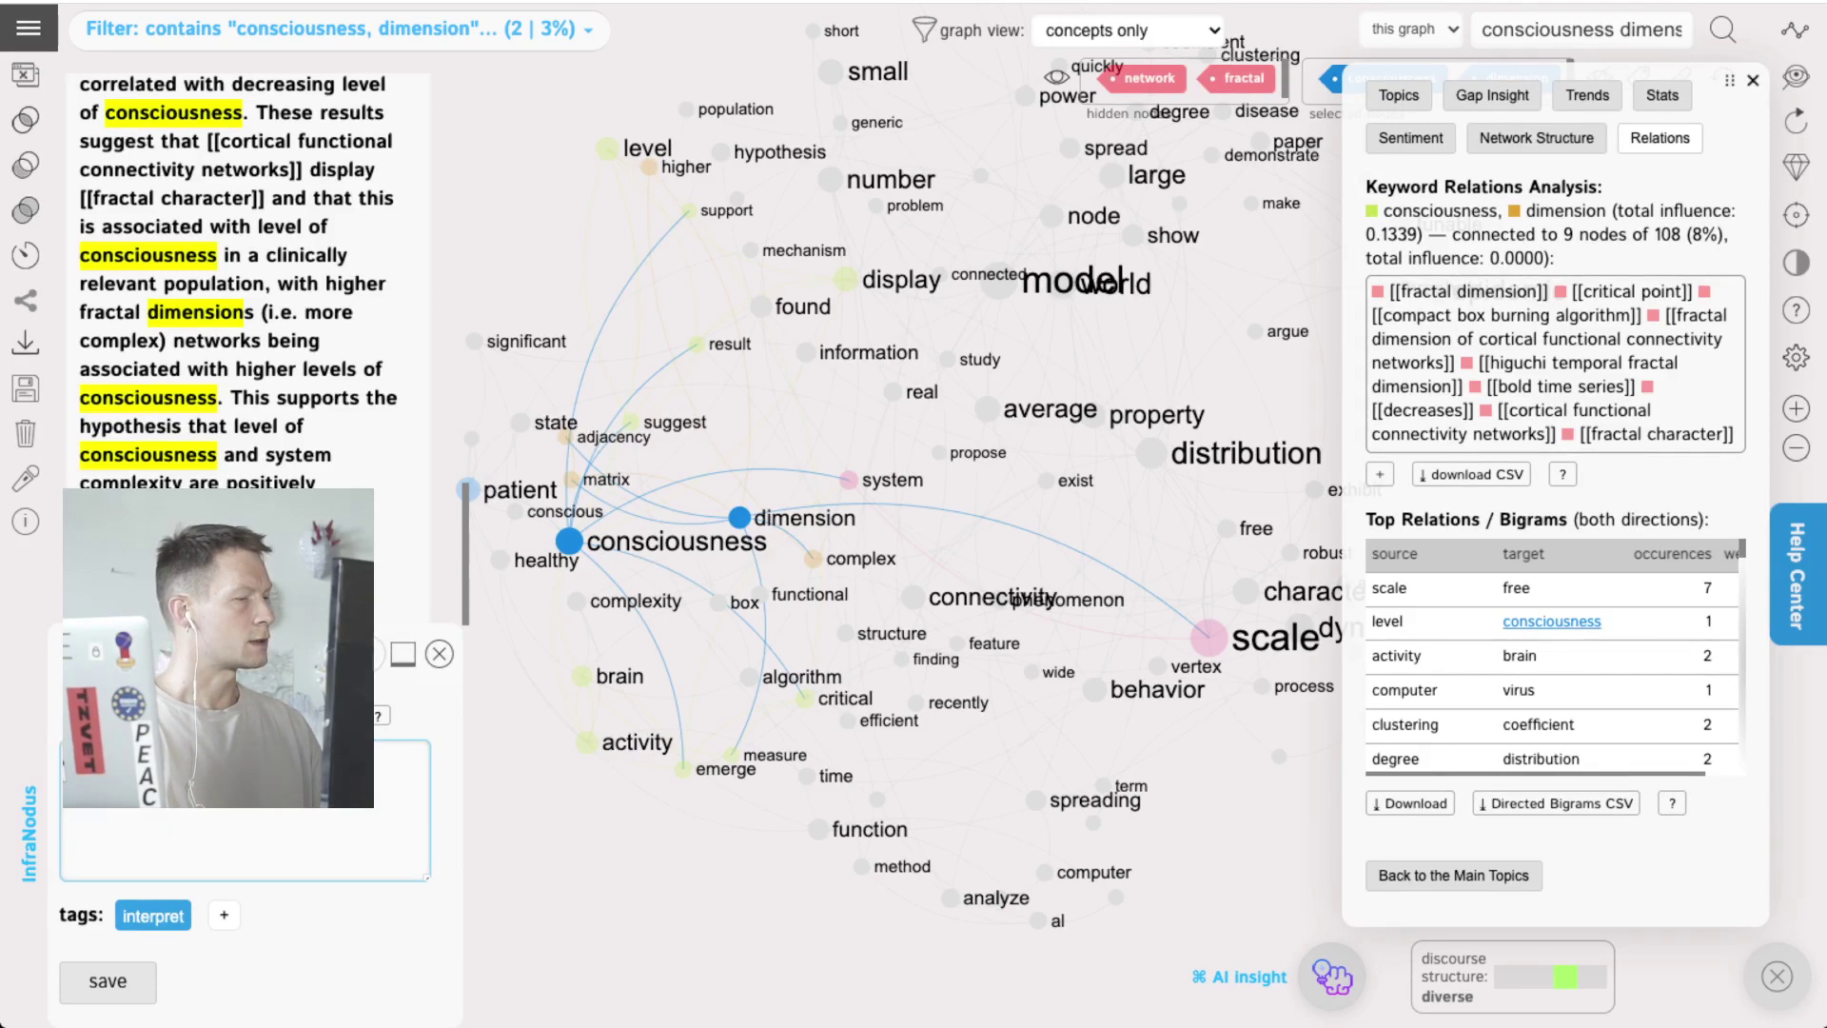
text(consciousness and)
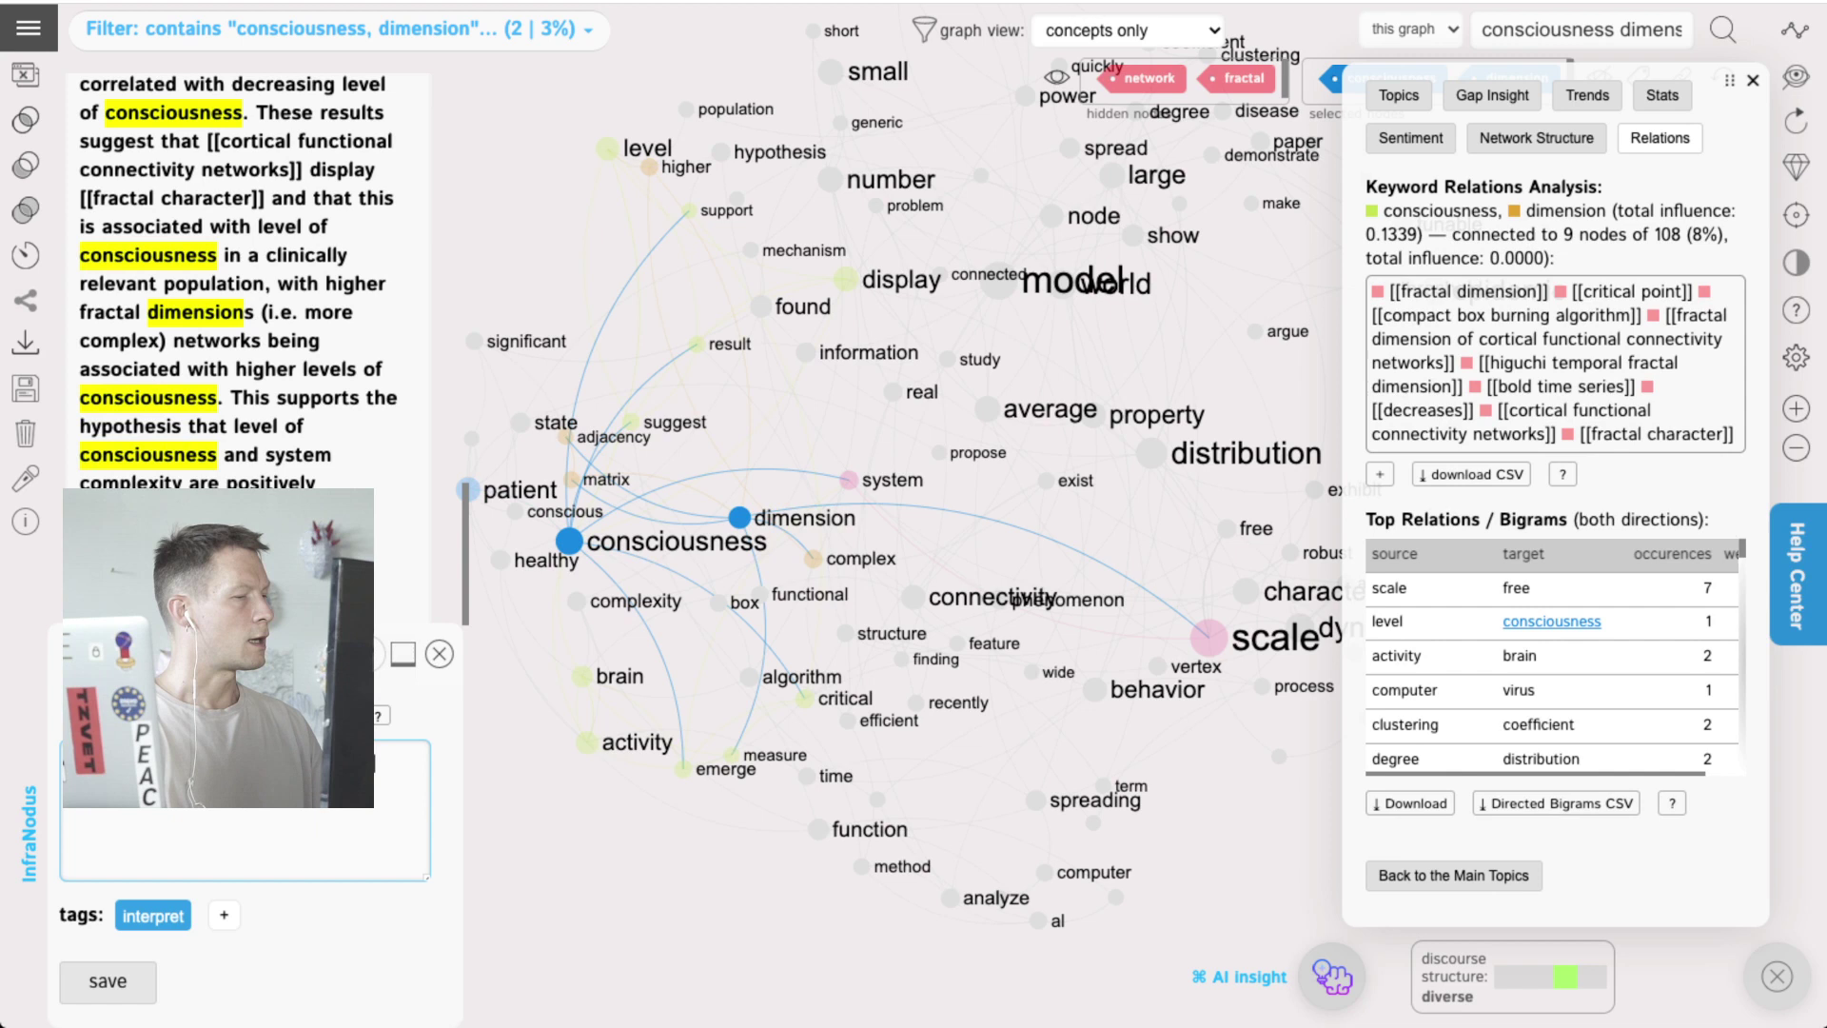
text( an)
key(BackSpace)
key(BackSpace)
key(BackSpace)
text(]])
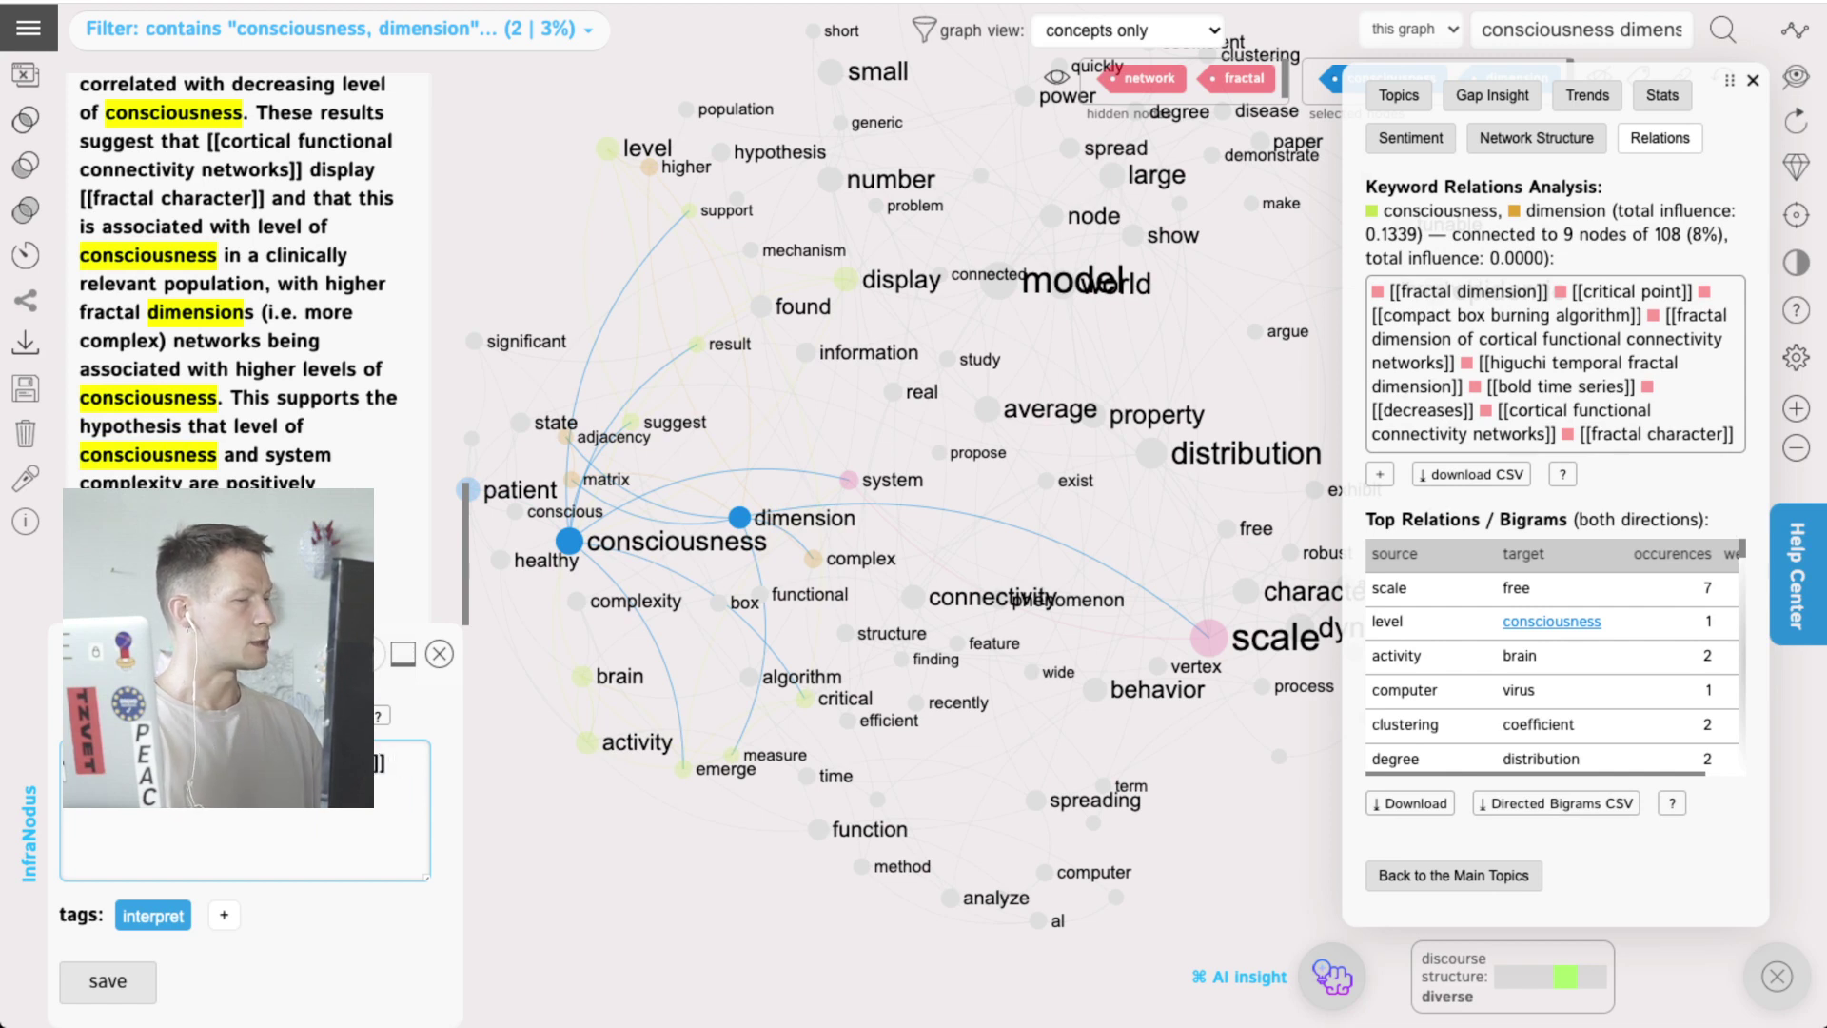
text( and fr)
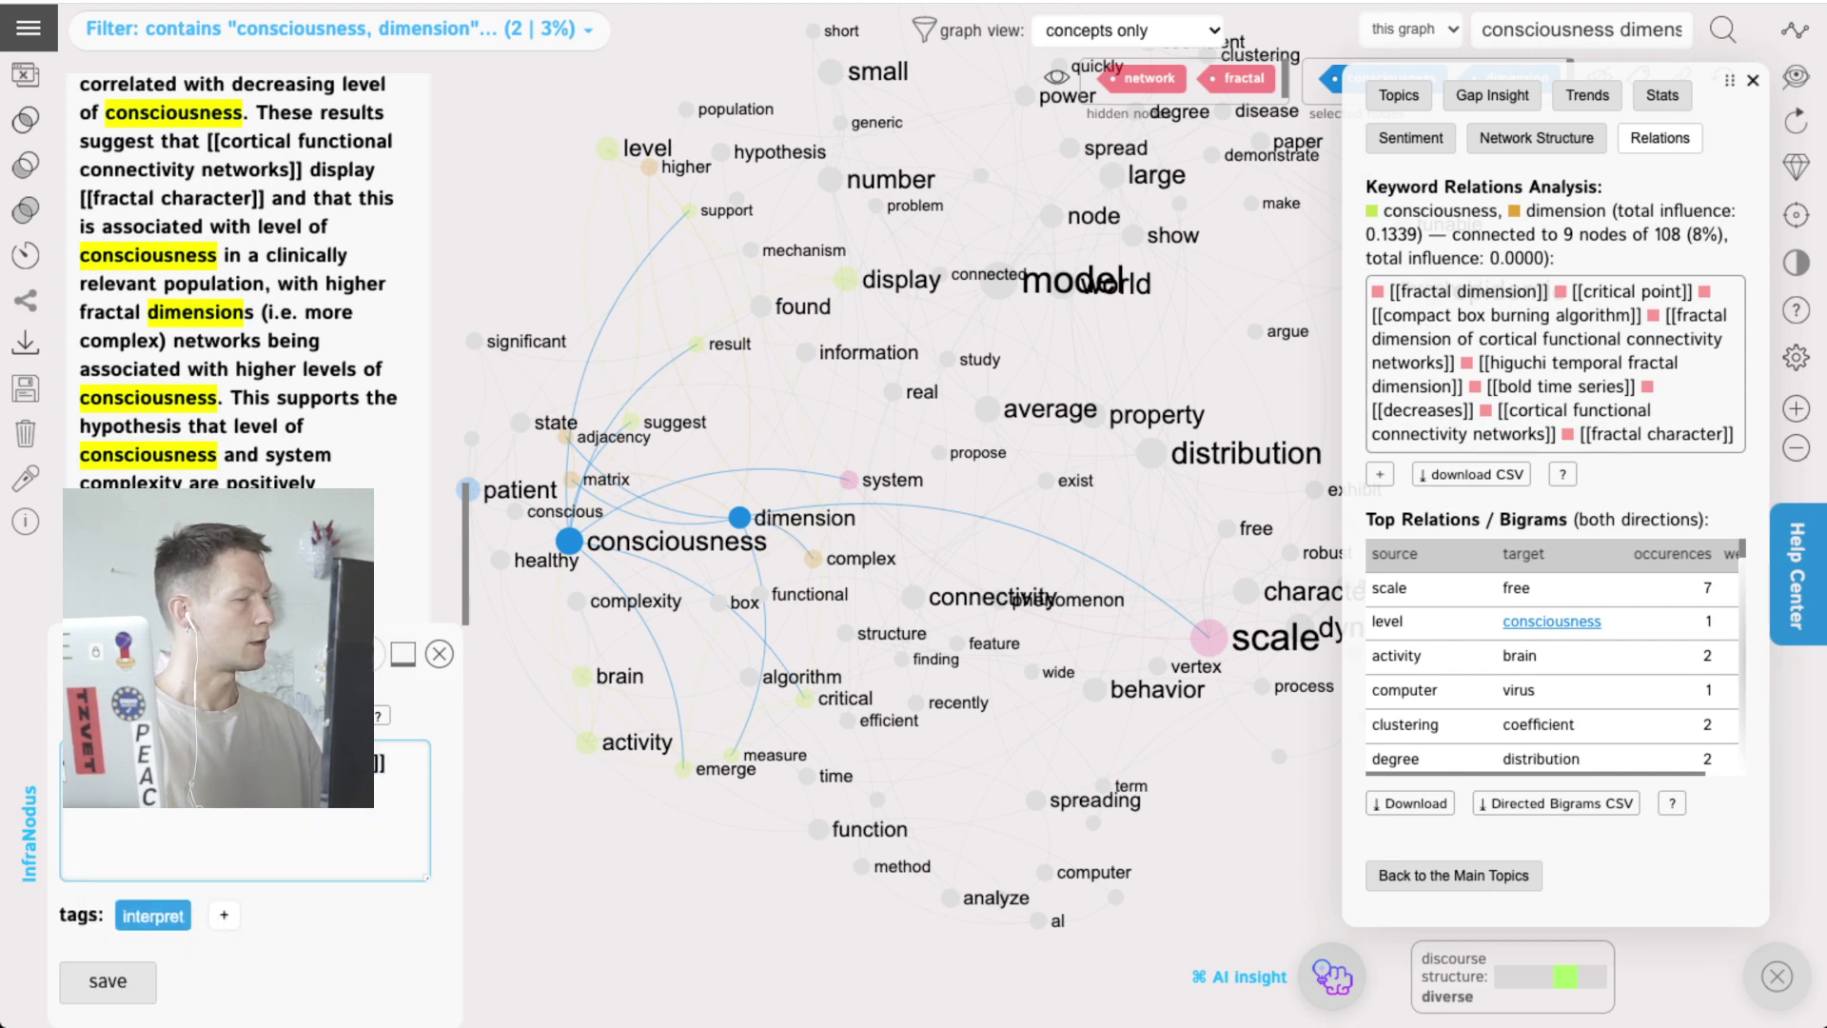
key(Return)
Step: Finish the statement with the page link [[network graph]], save it and close the relations analysis
text([[neto=)
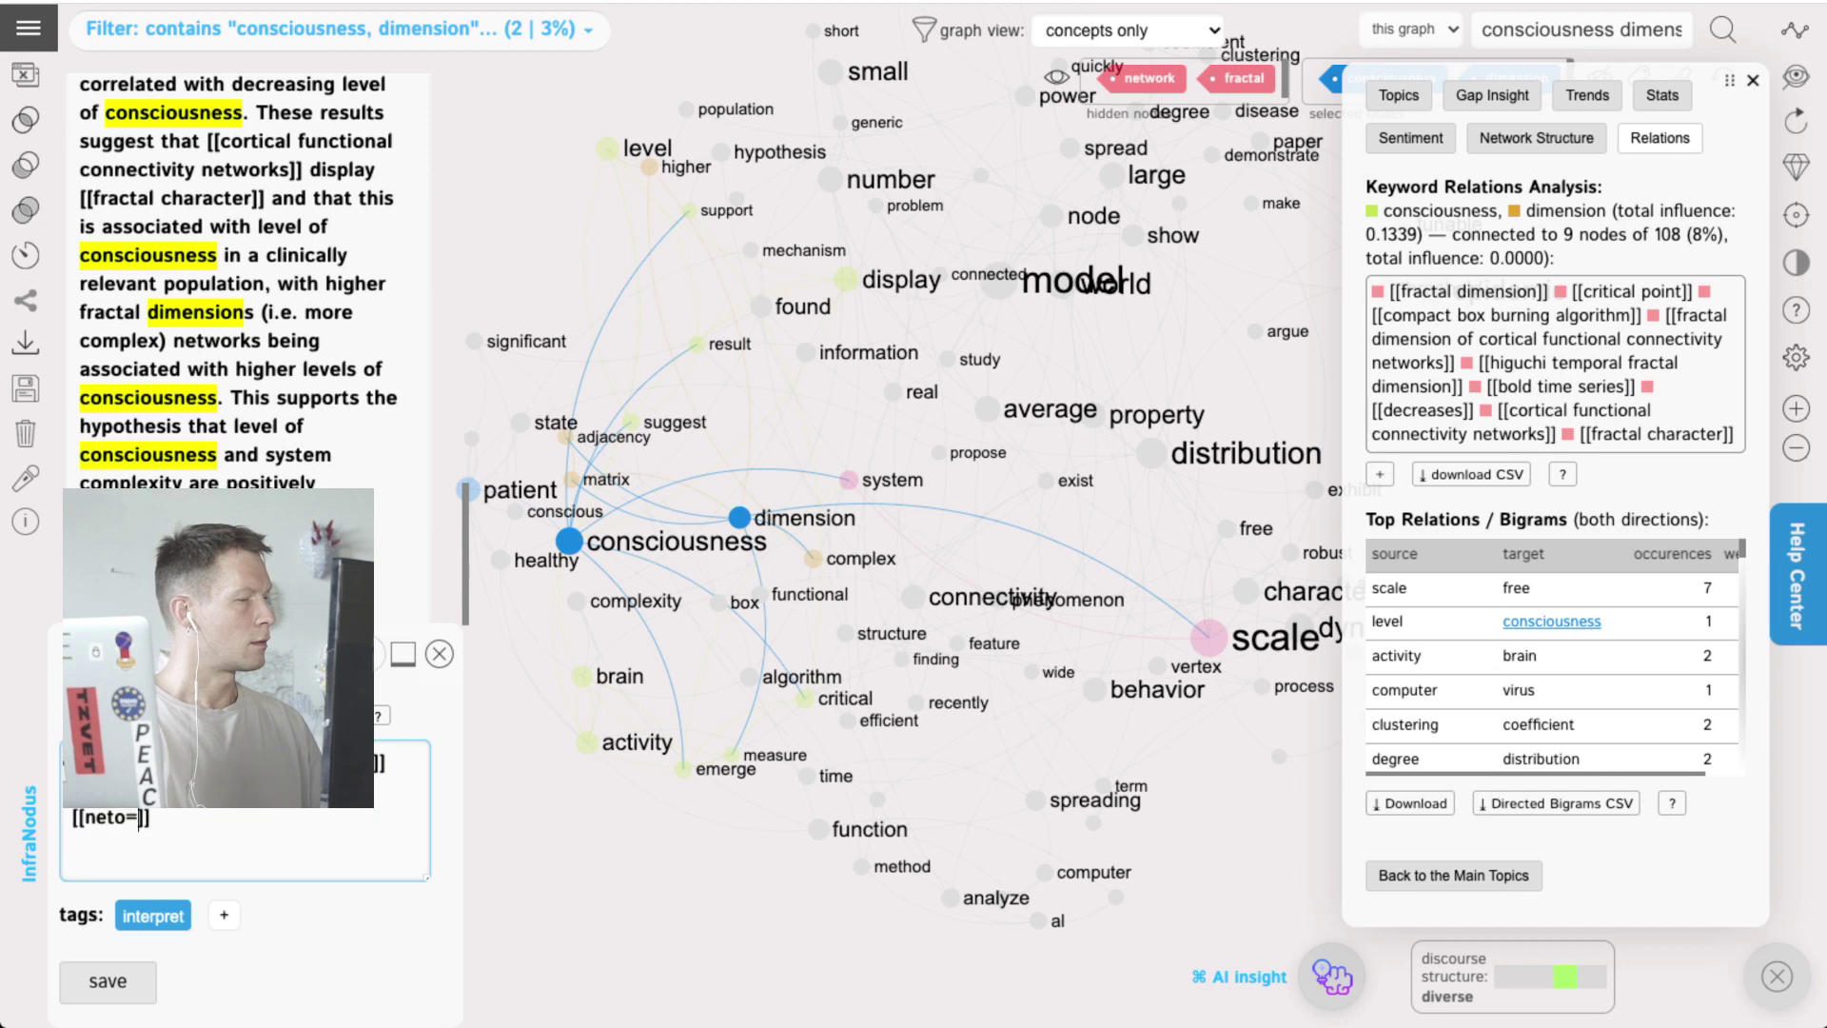
text(o)
key(BackSpace)
key(BackSpace)
key(BackSpace)
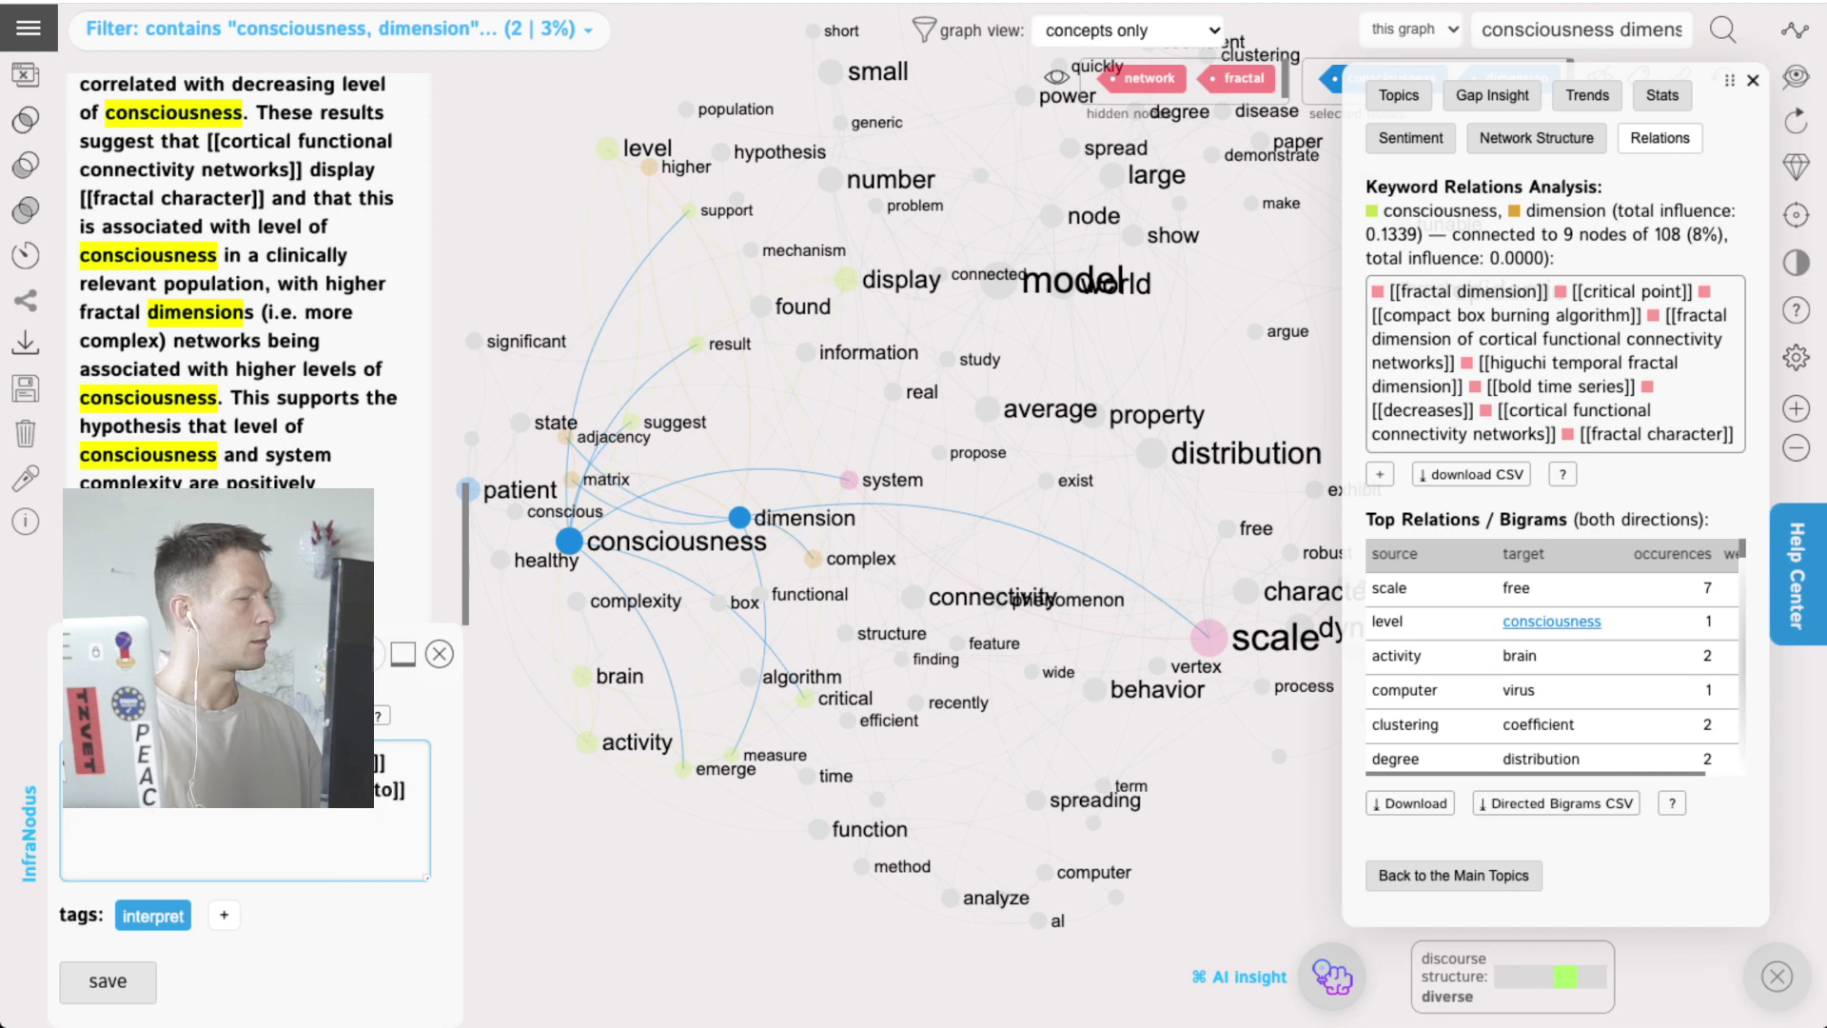
text(wopr)
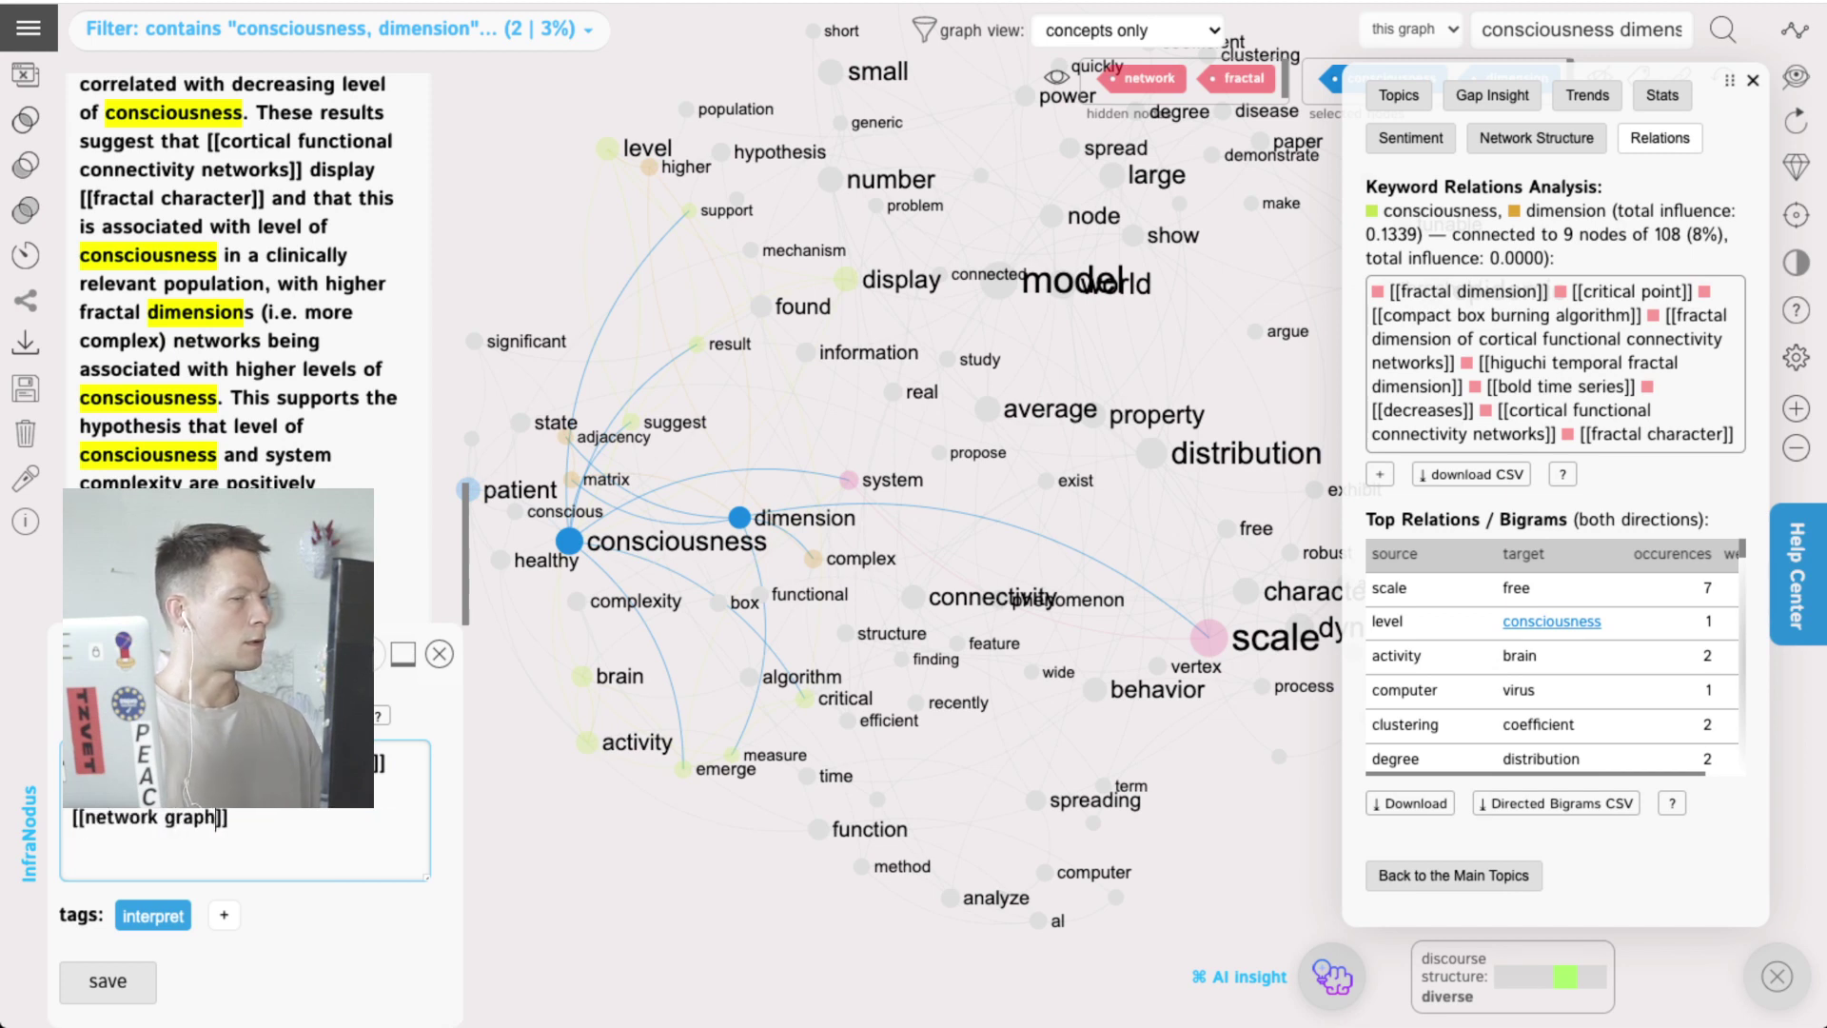
key(super+Return)
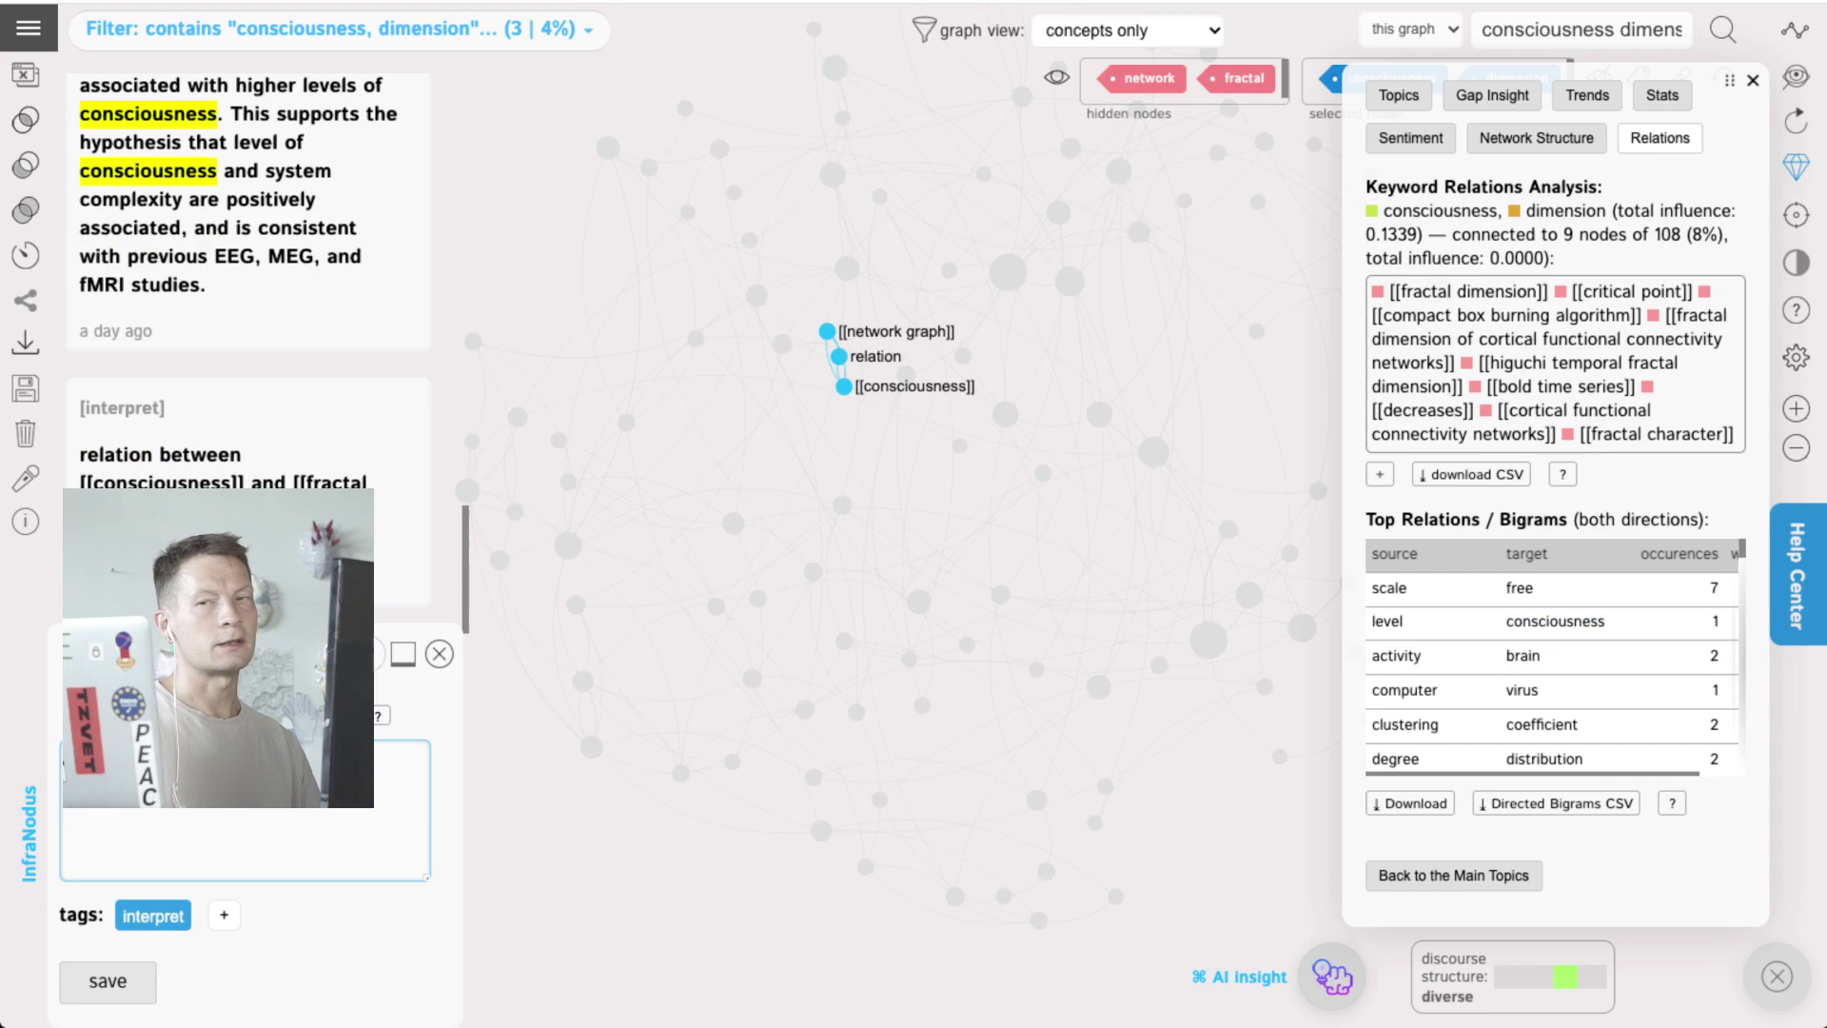
click(1753, 81)
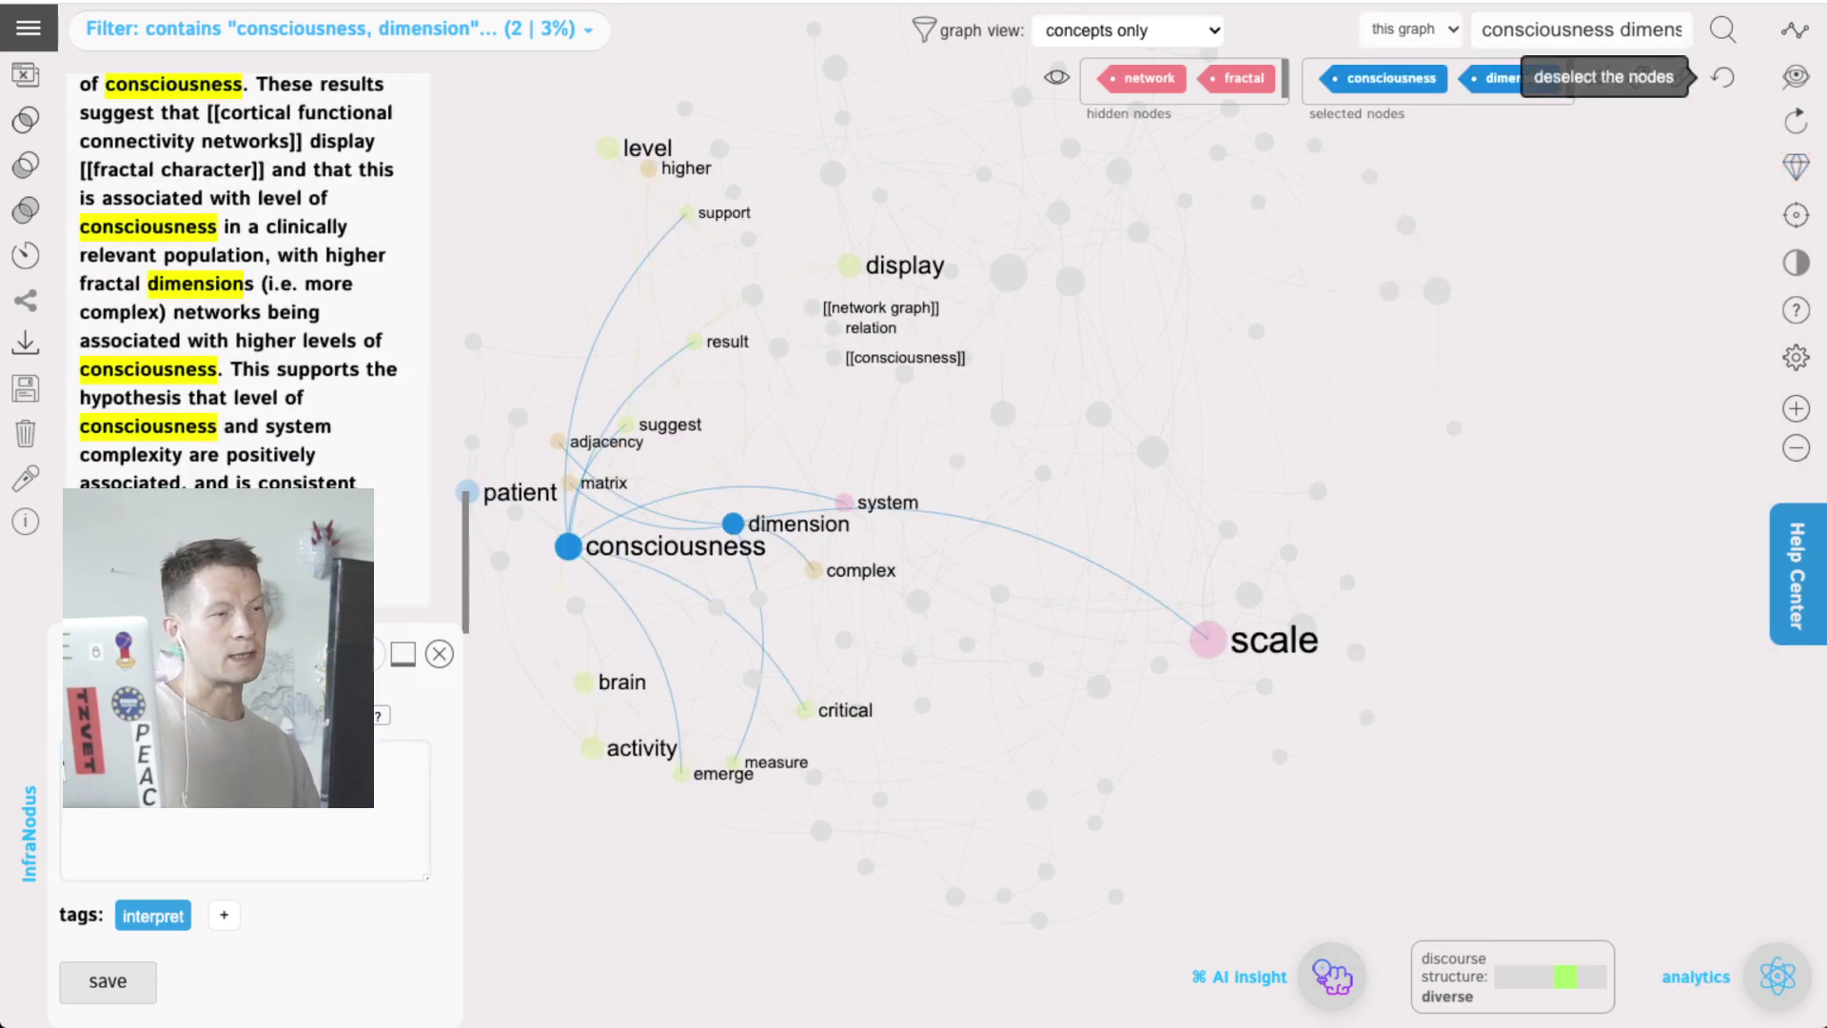
Step: Clear the node selection and open the graph analytics
click(1724, 78)
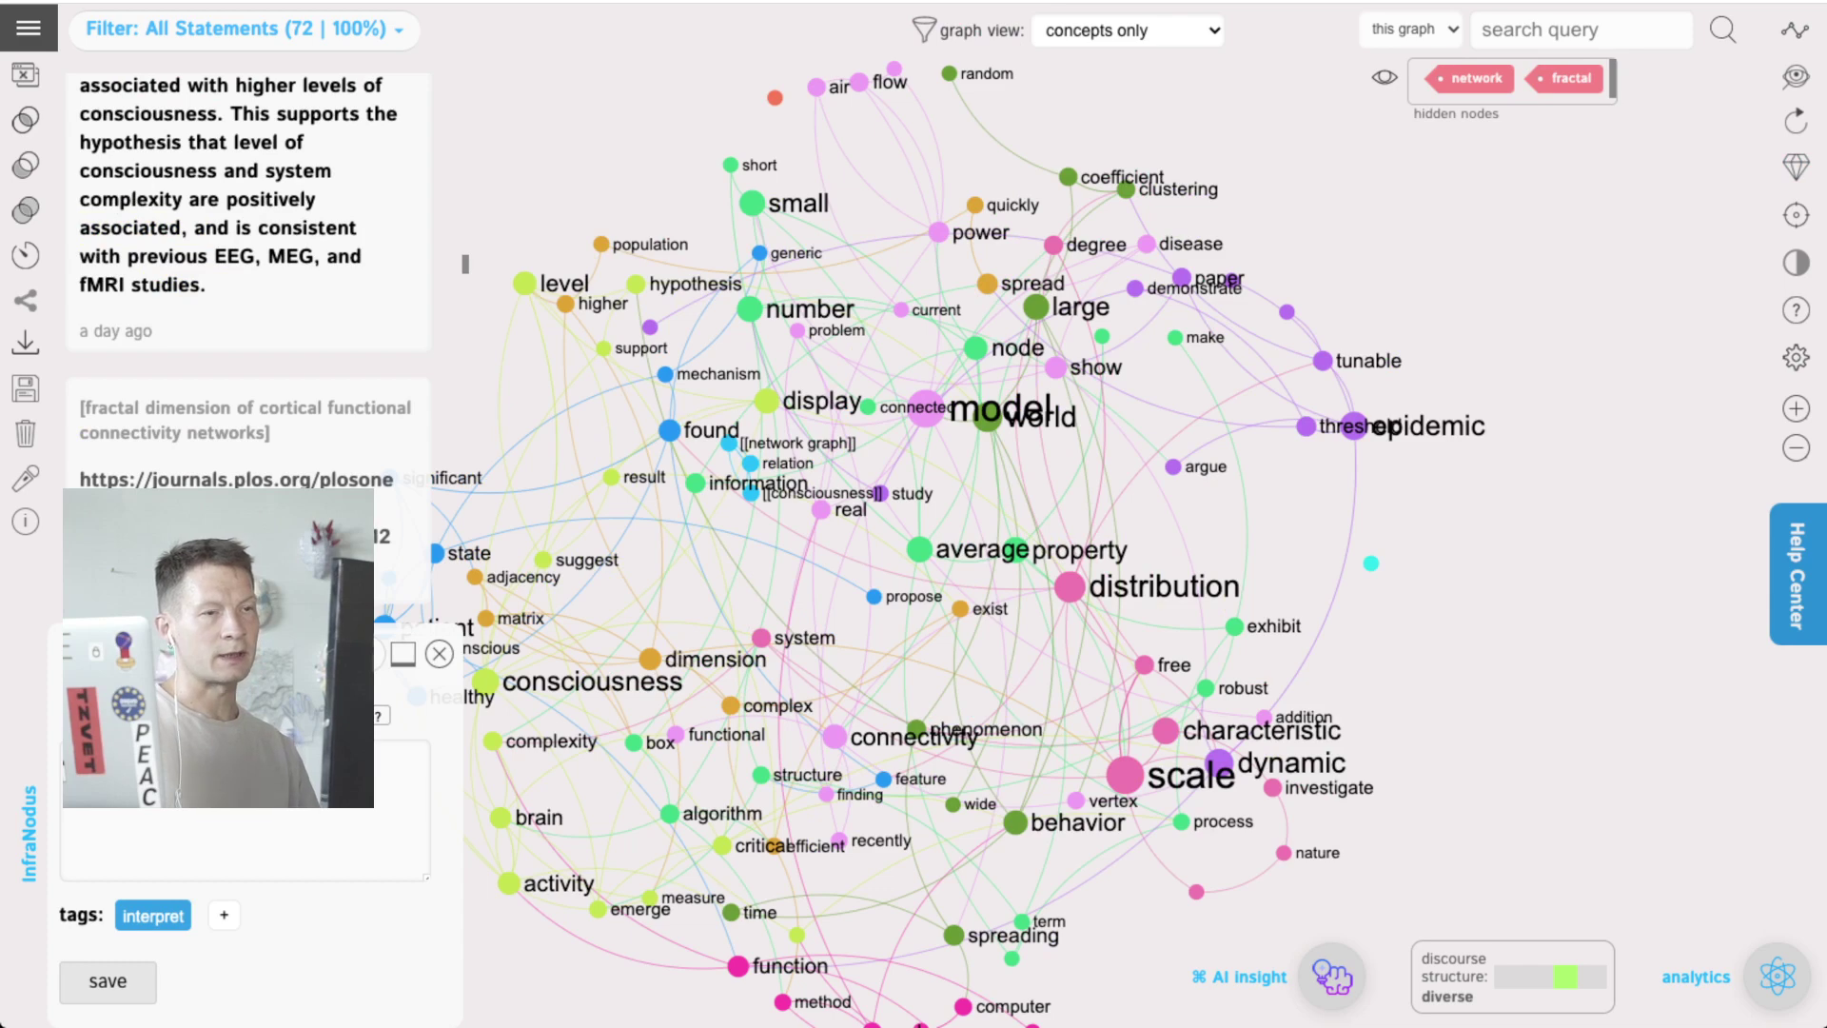
click(1777, 975)
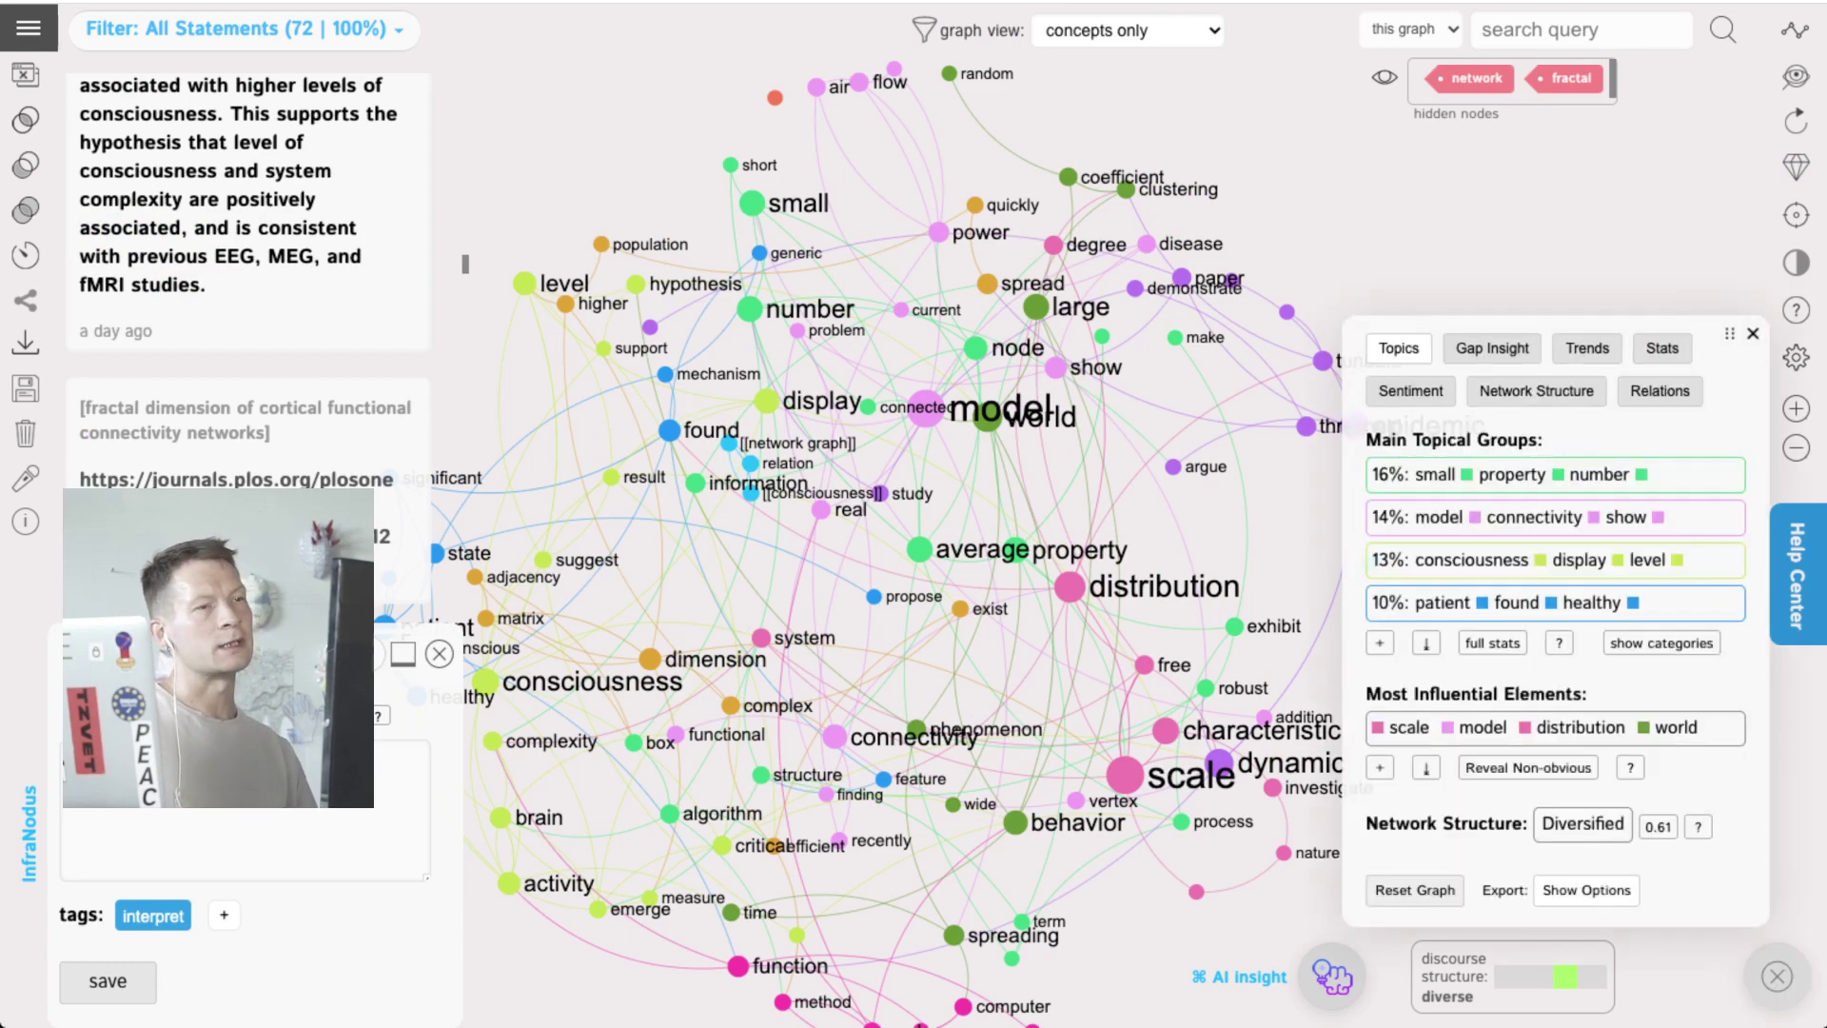
click(1128, 31)
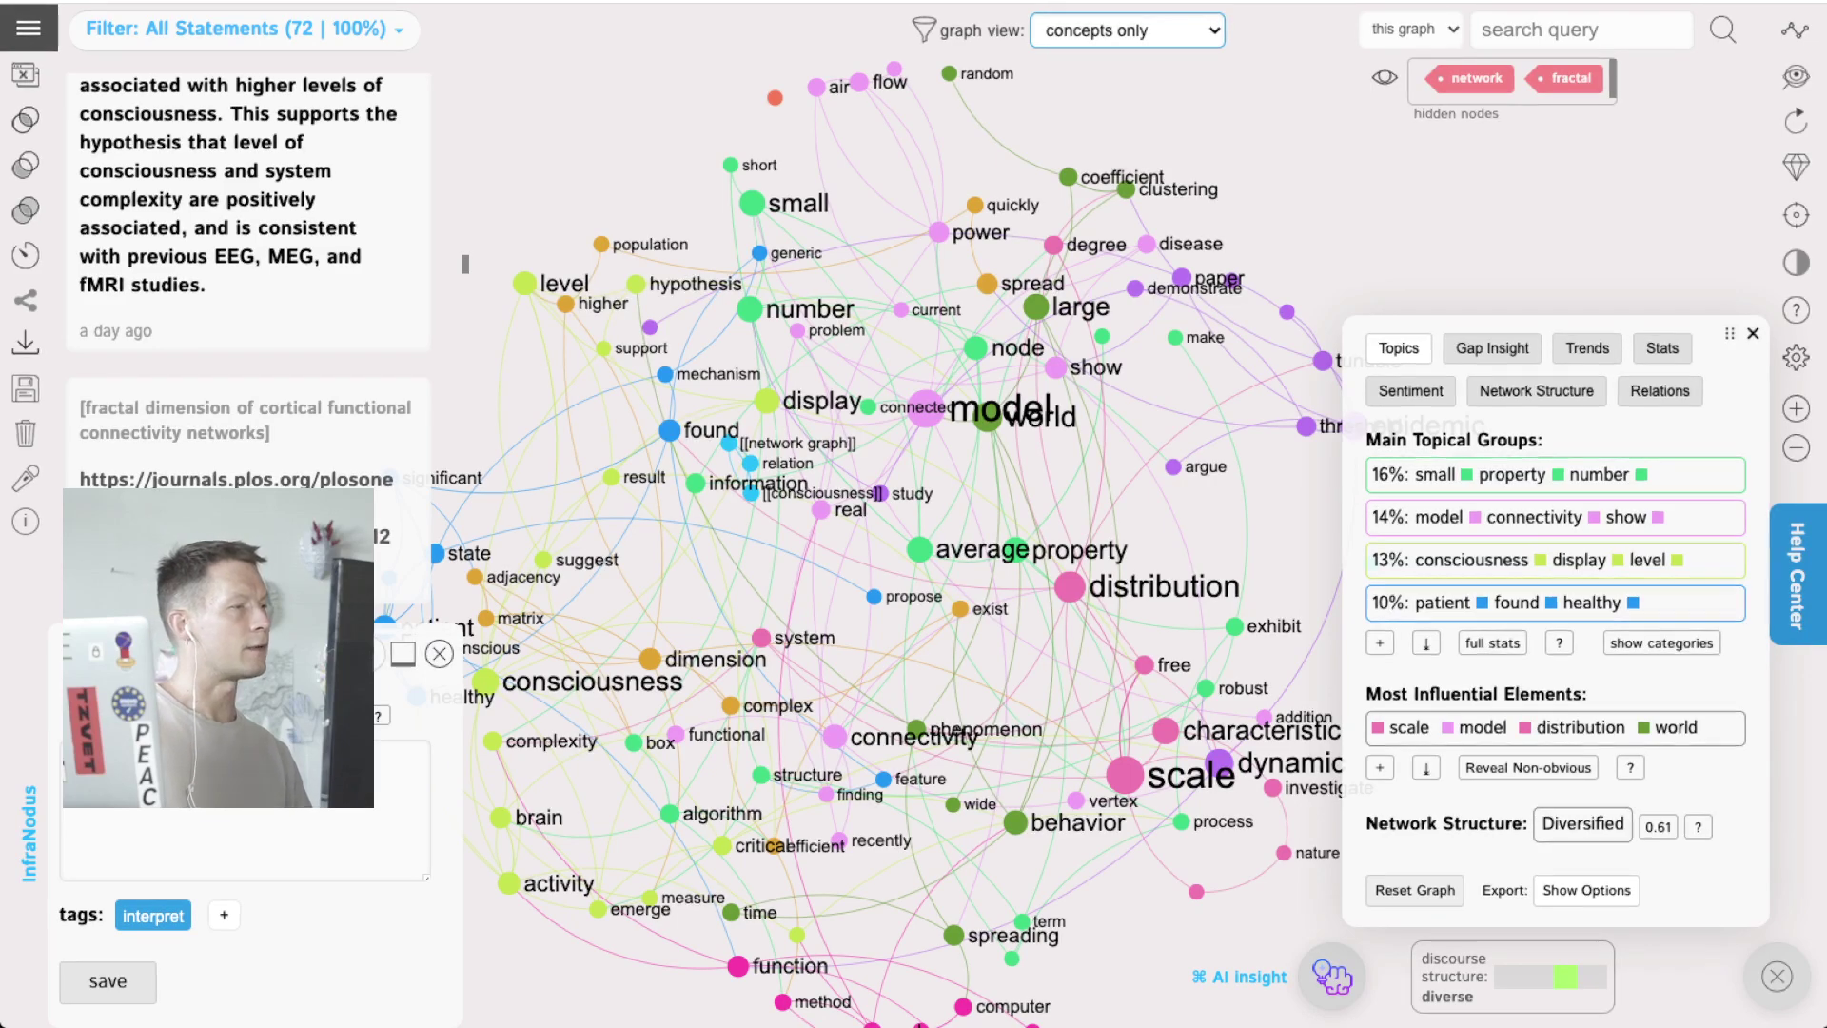
Step: Filter the statements by the [interpret] tag and look at the data export options
mouse_move(244, 30)
scroll(143, 226, down, 2)
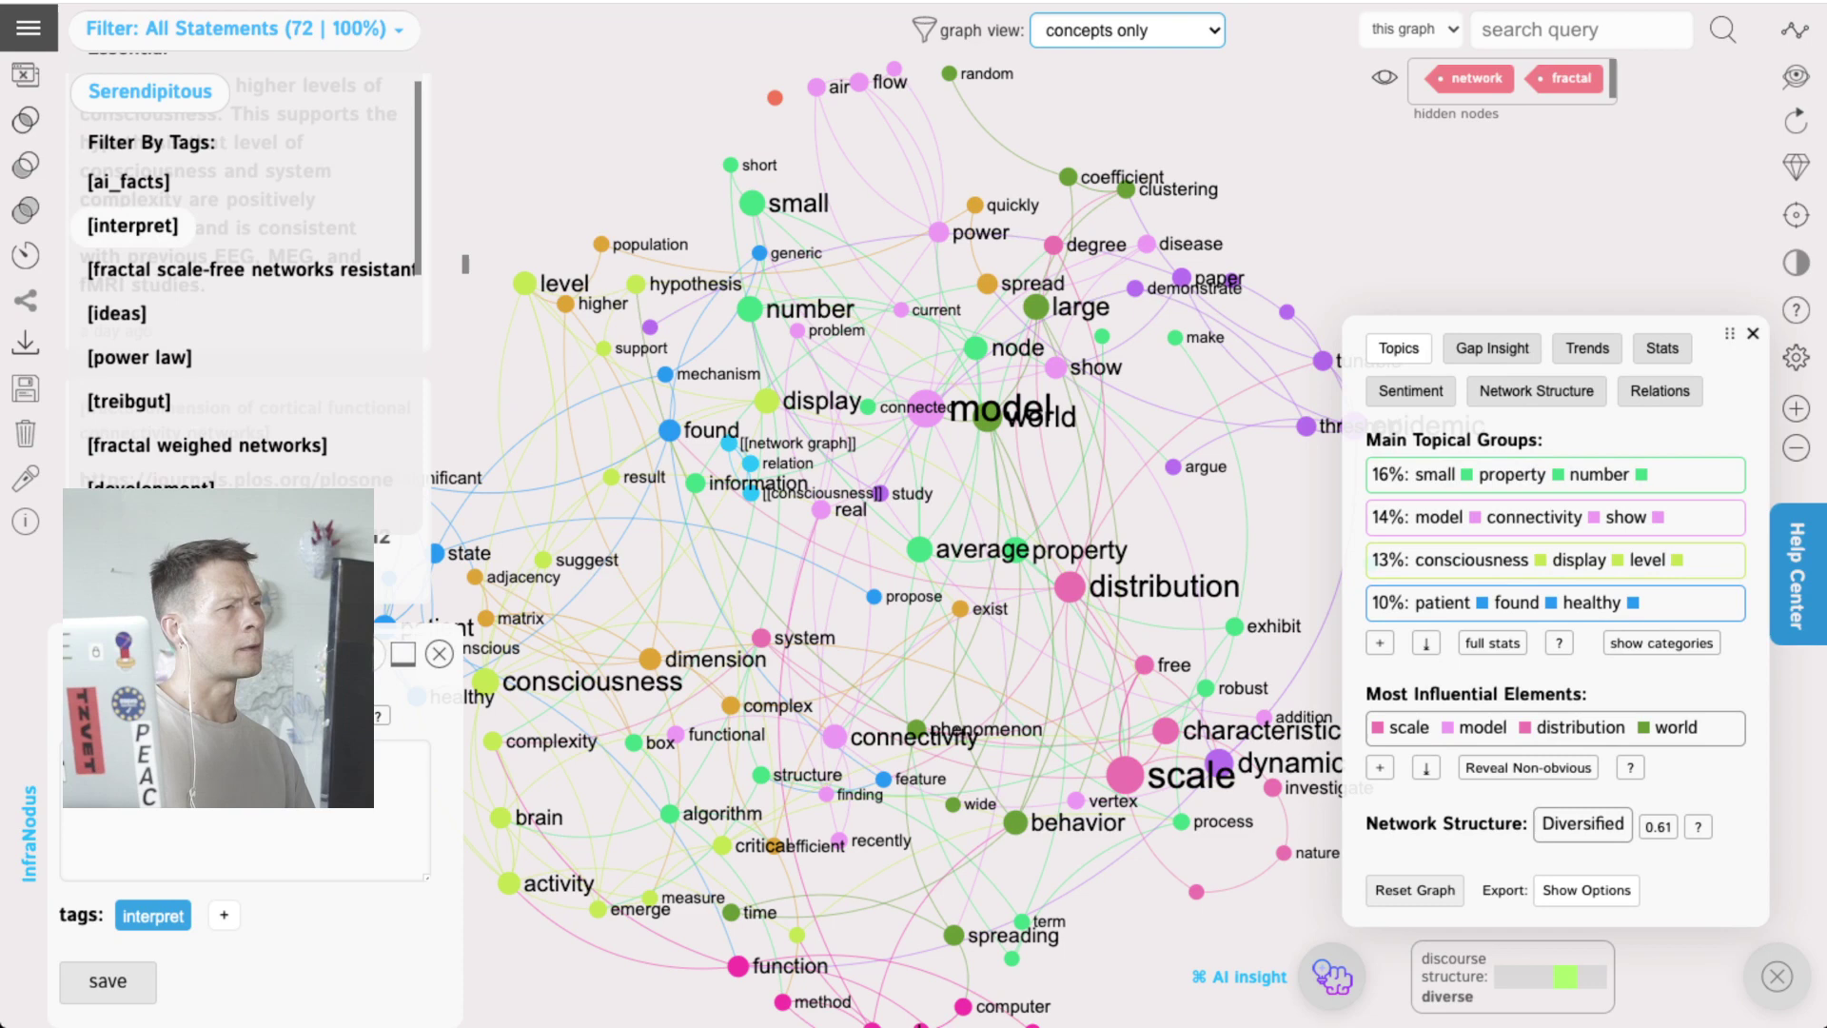
click(132, 225)
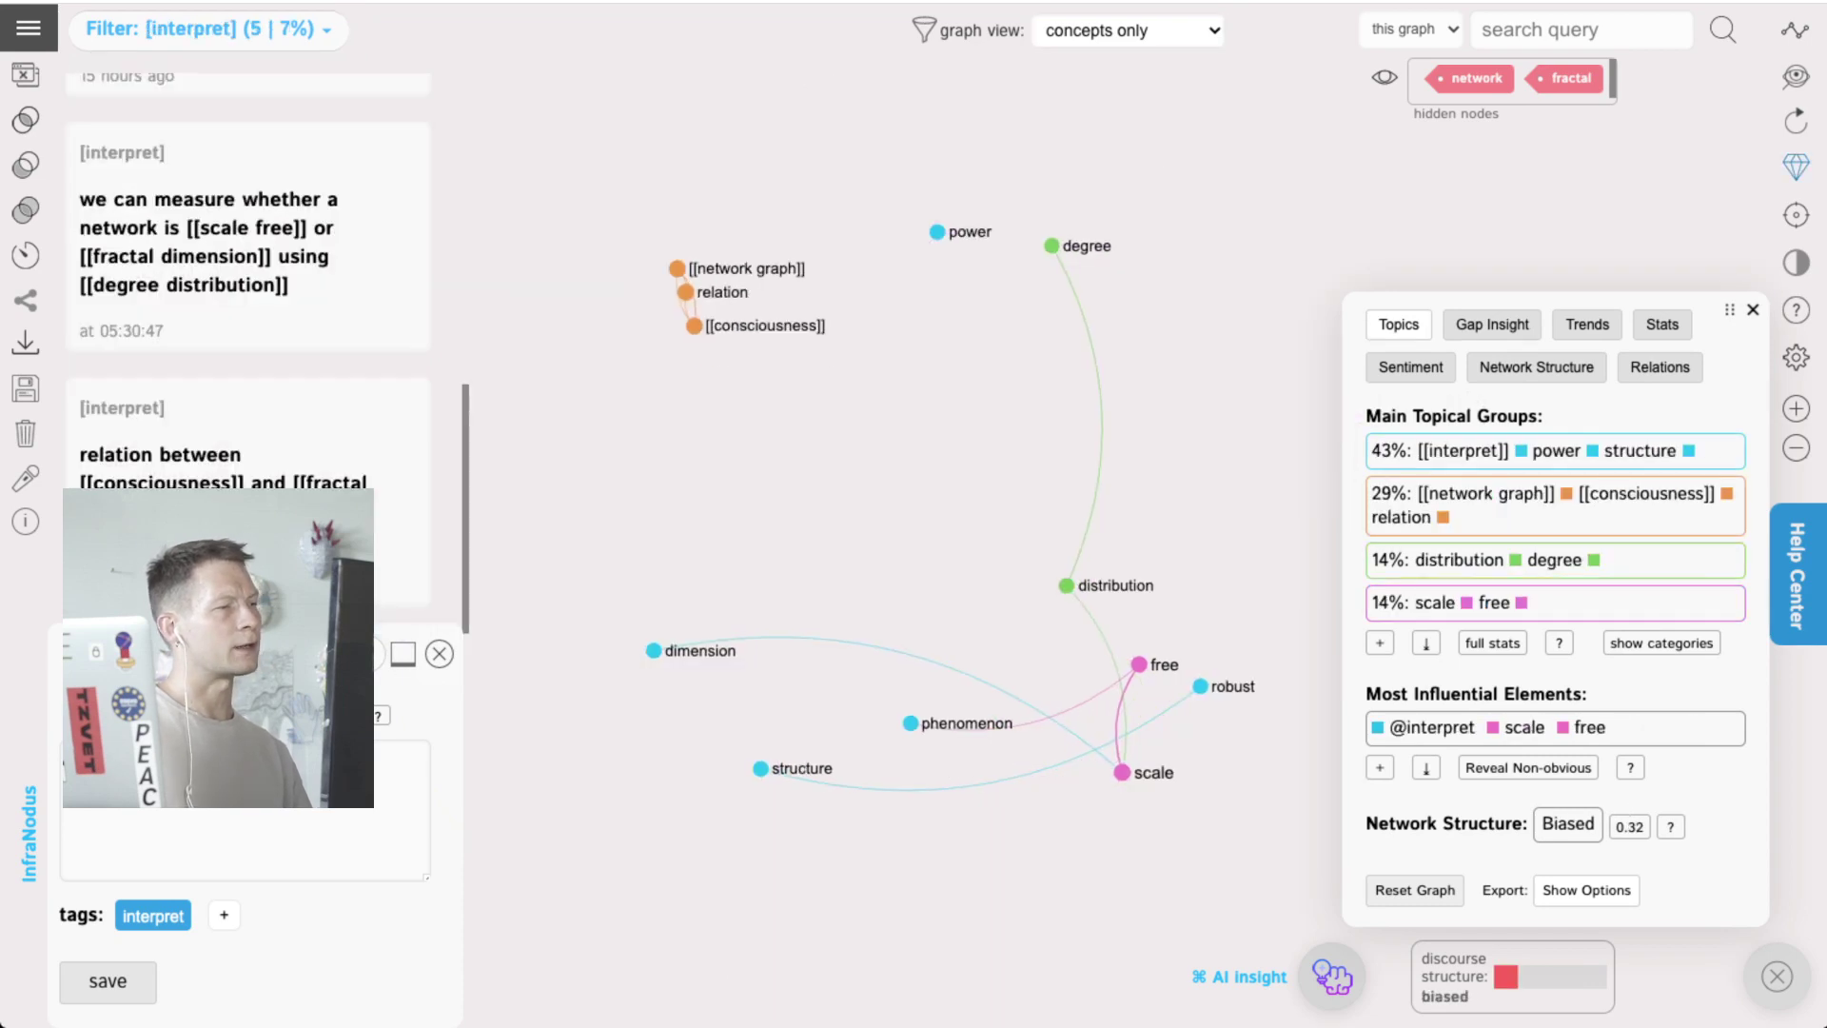
scroll(152, 228, up, 5)
scroll(153, 228, down, 5)
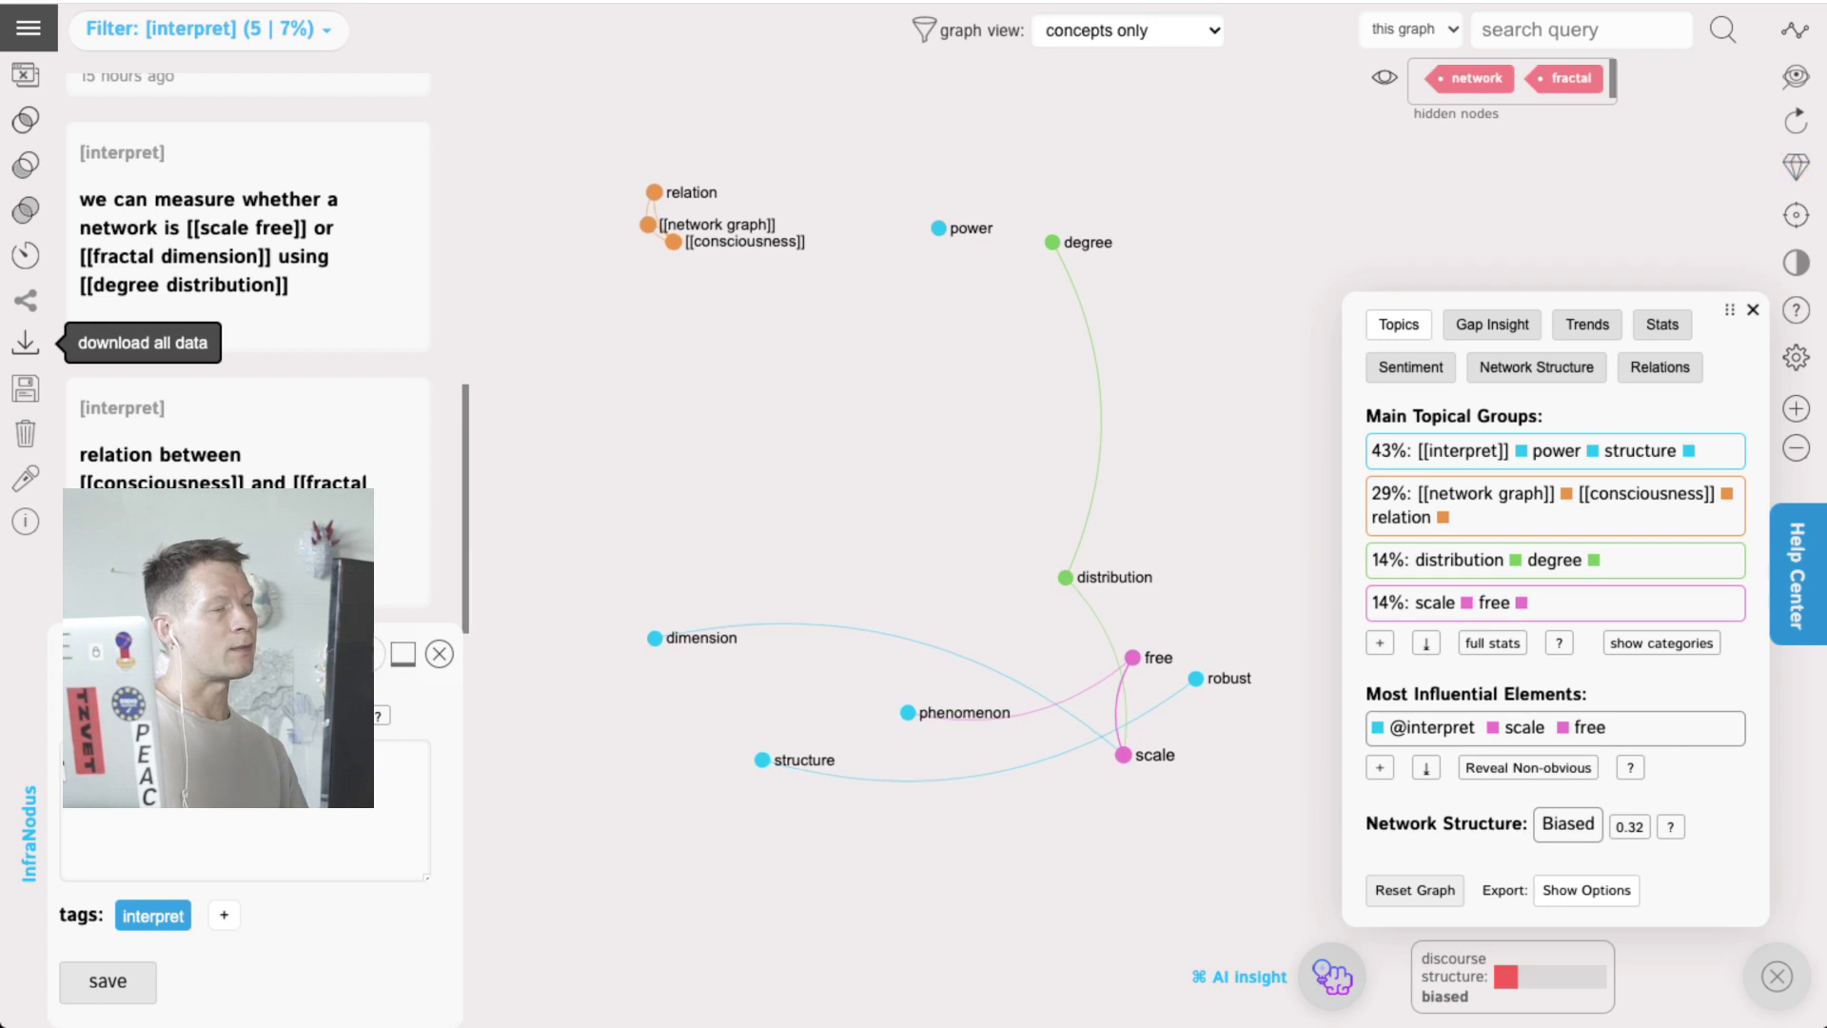
click(26, 341)
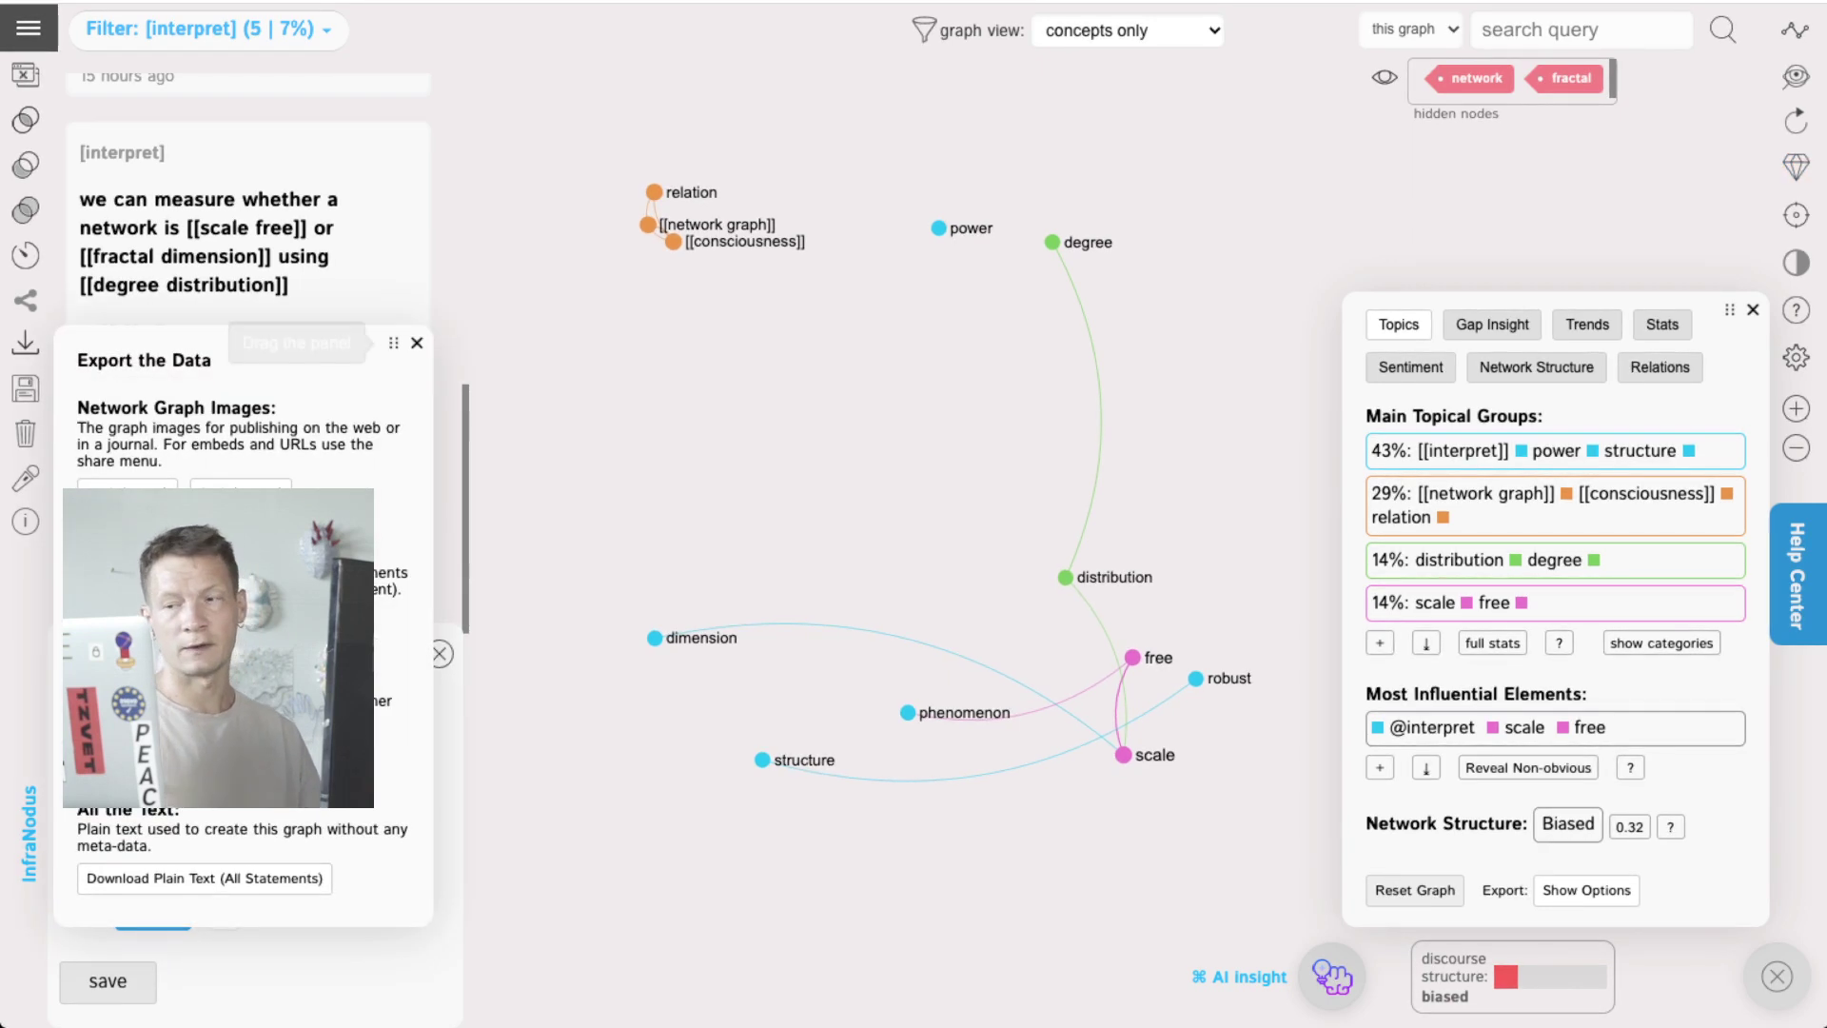
click(417, 342)
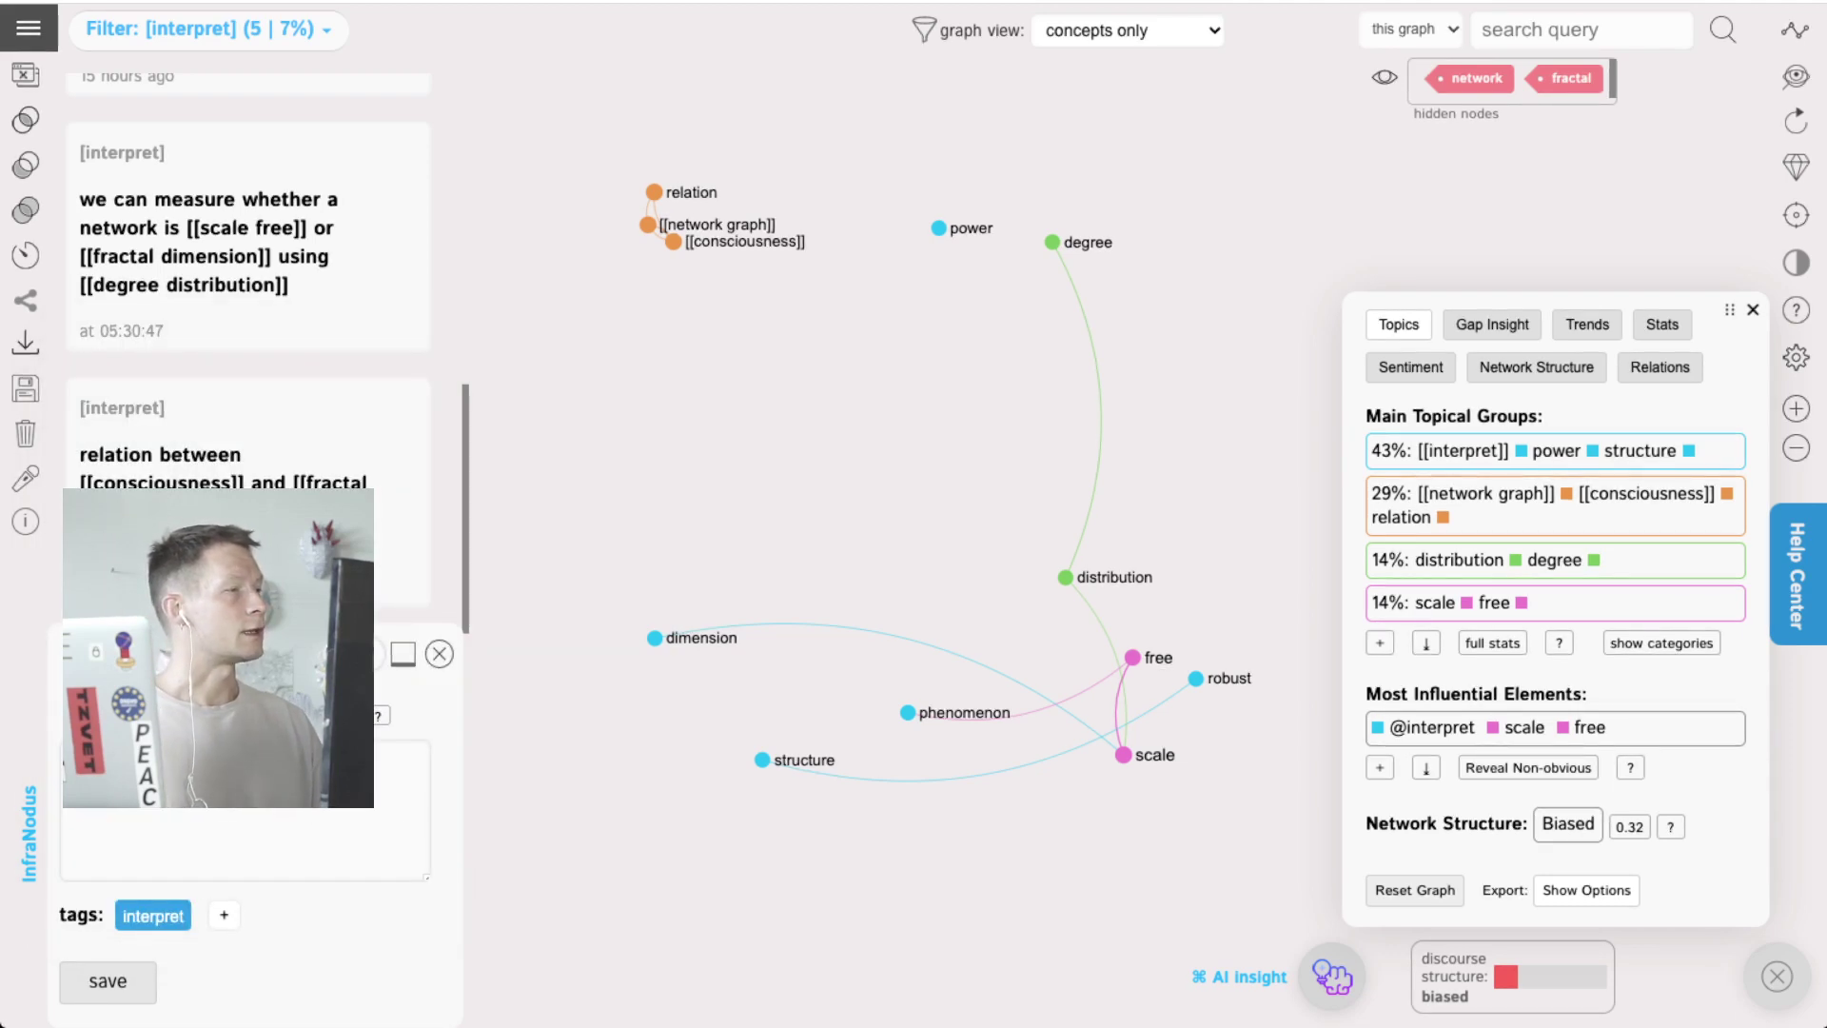
Step: Show all statements again and set the graph view to pages and concepts
click(207, 31)
scroll(149, 147, up, 1)
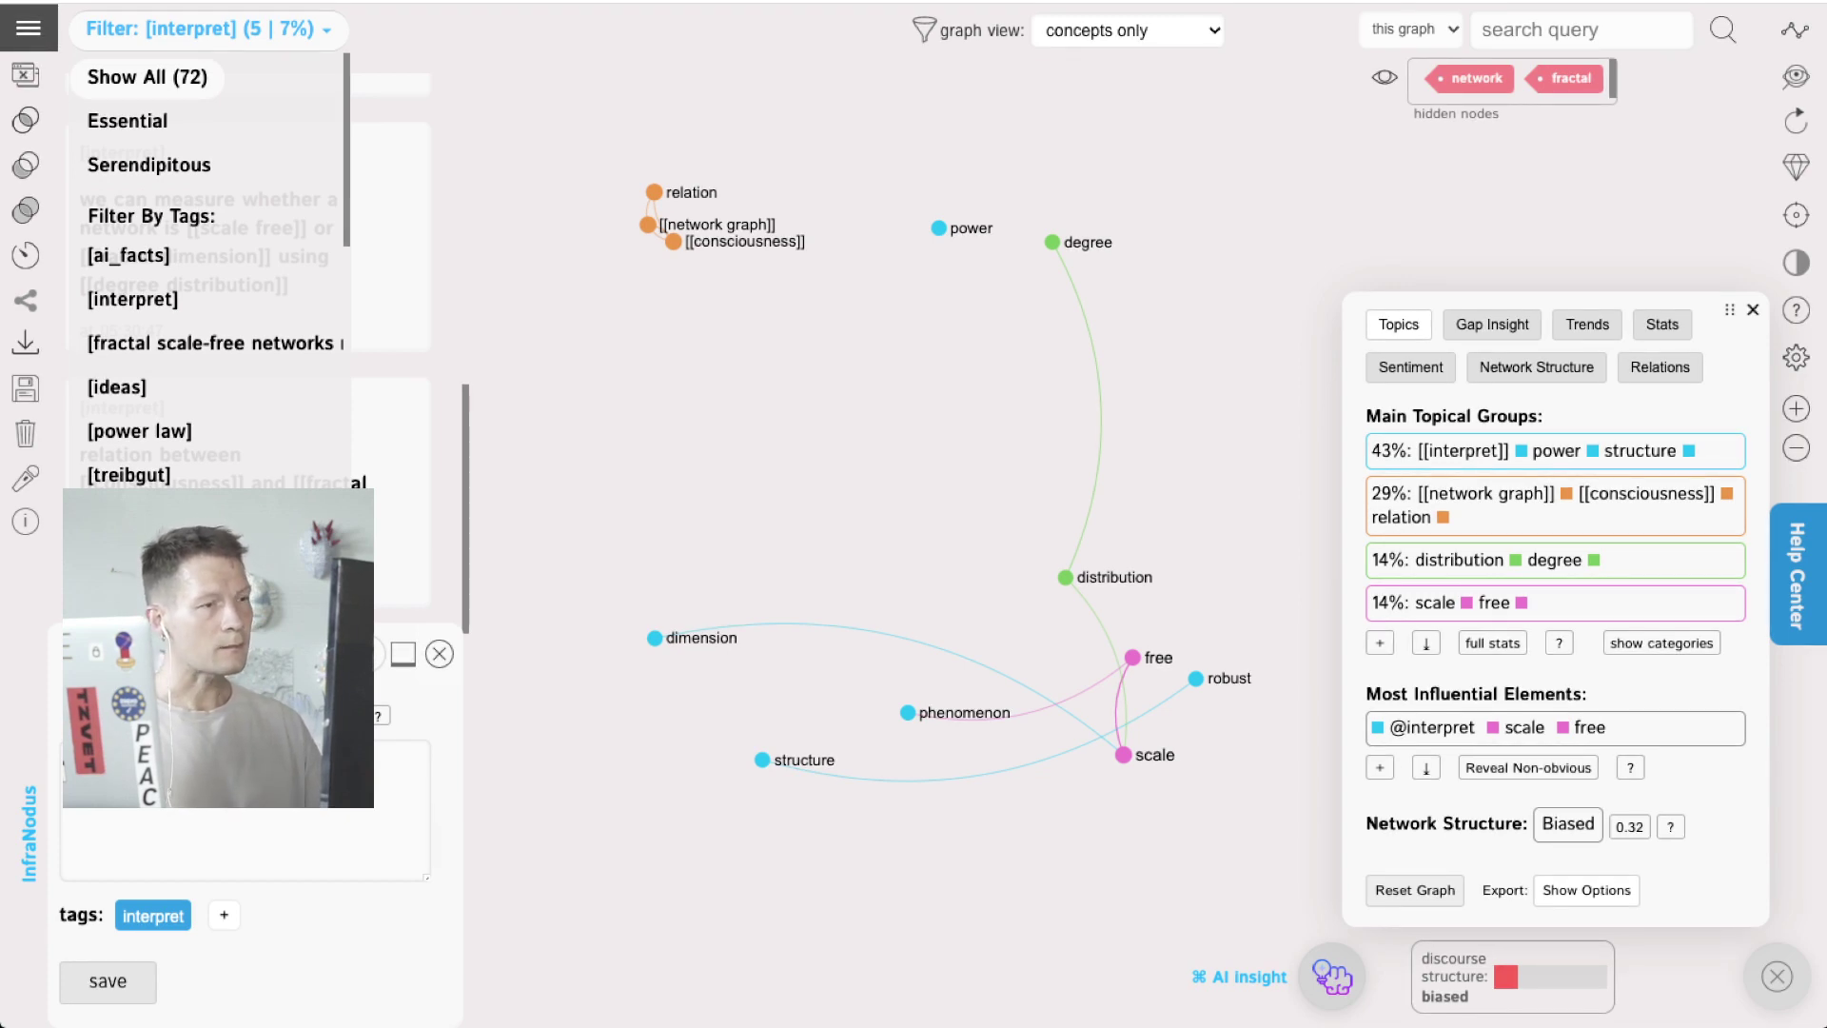
click(147, 78)
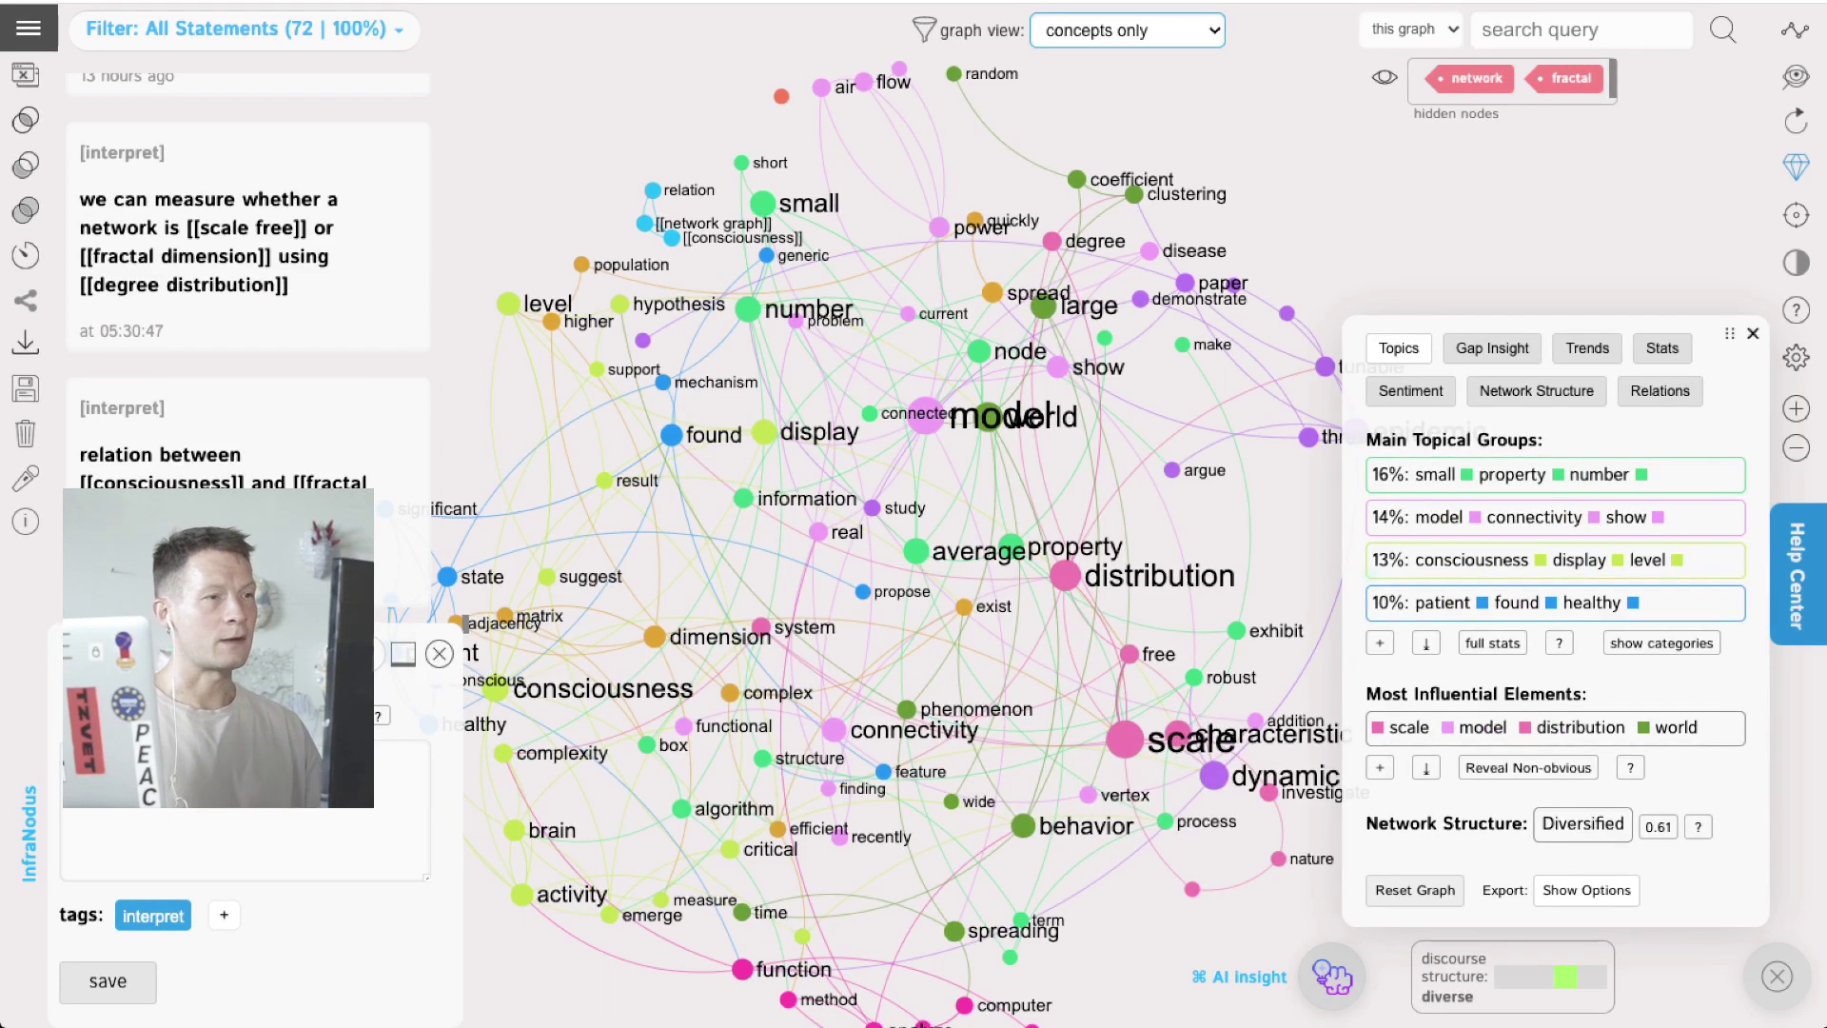
click(1127, 30)
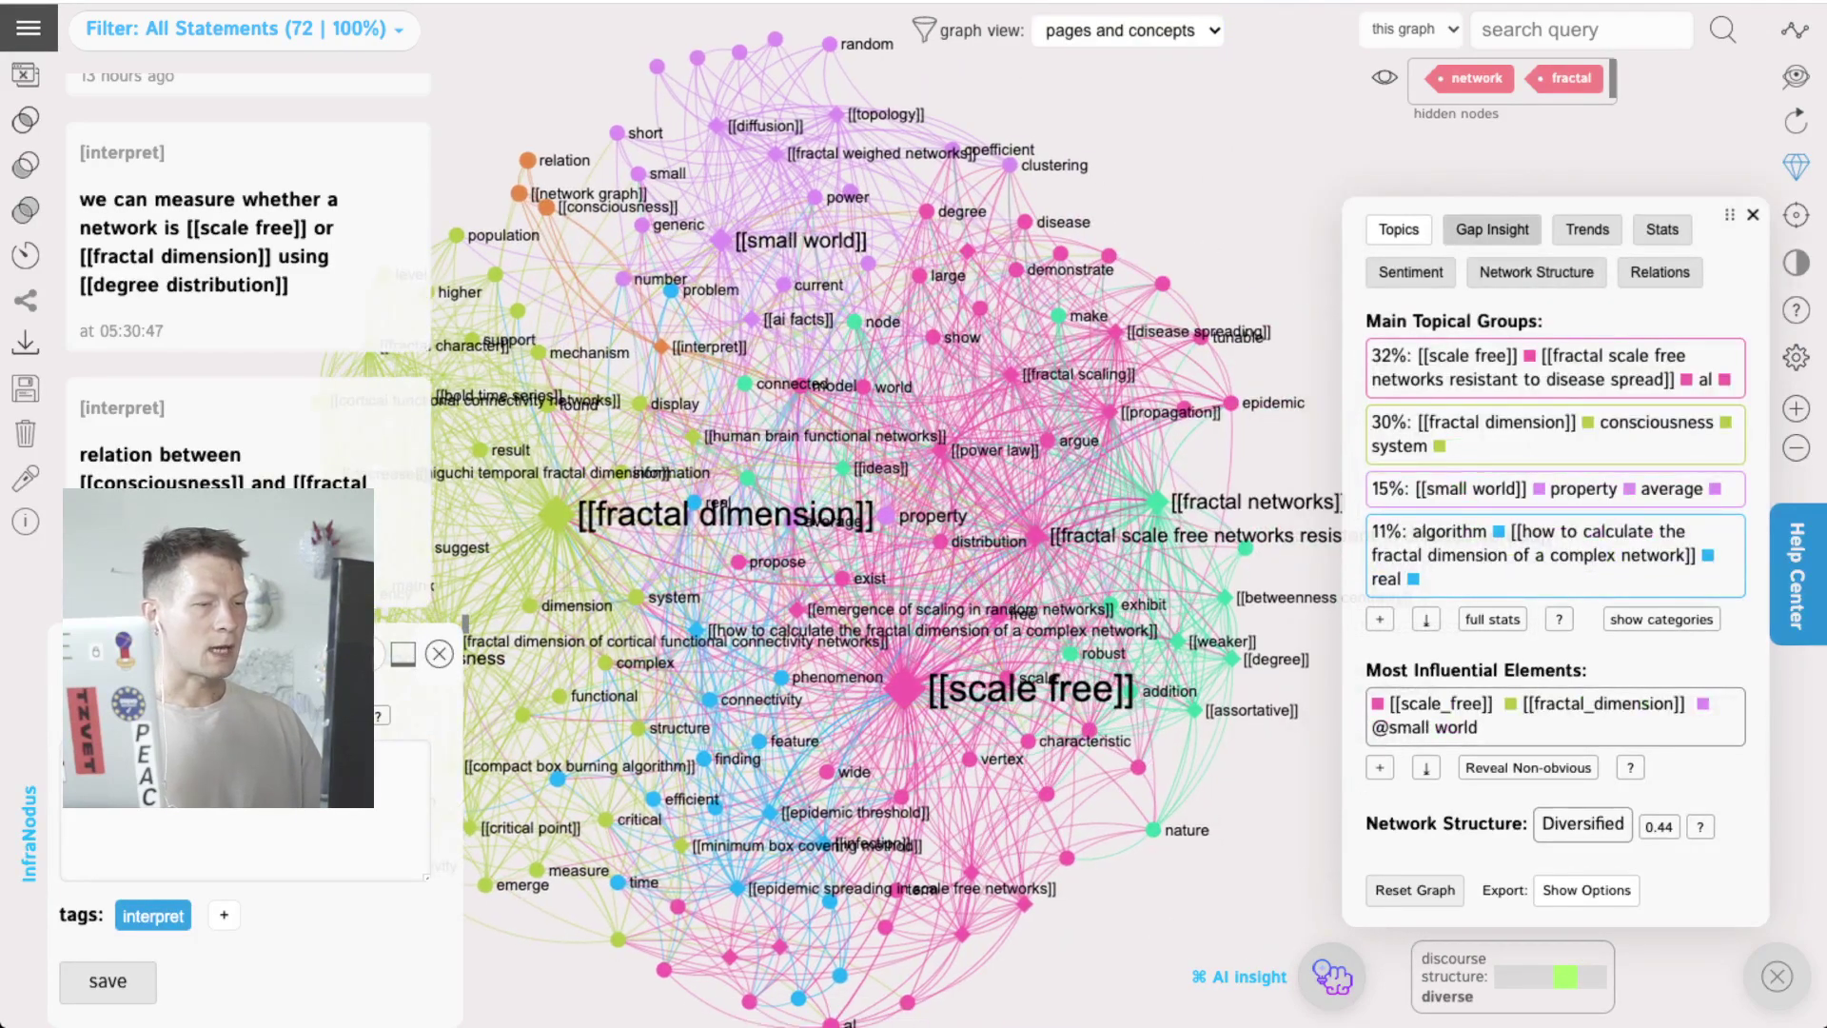
Step: Open the AI insight and return the hidden network and fractal nodes to the graph
click(1332, 976)
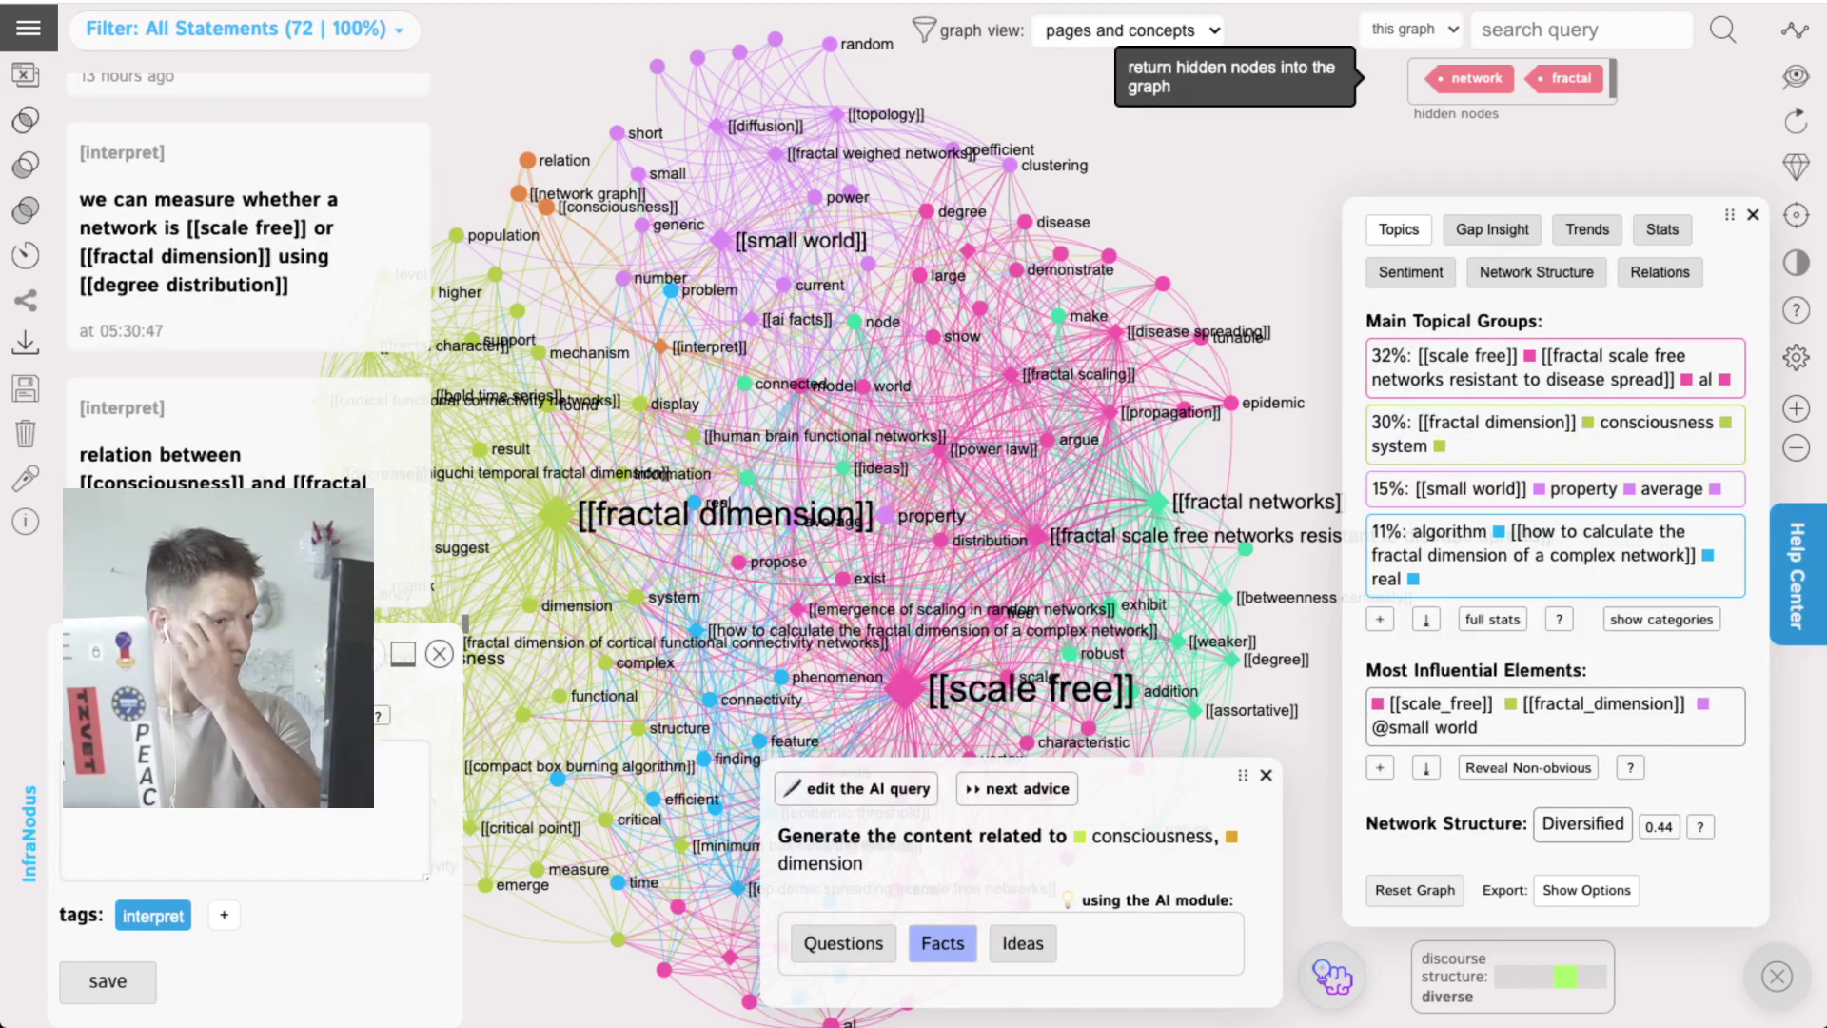
click(1387, 78)
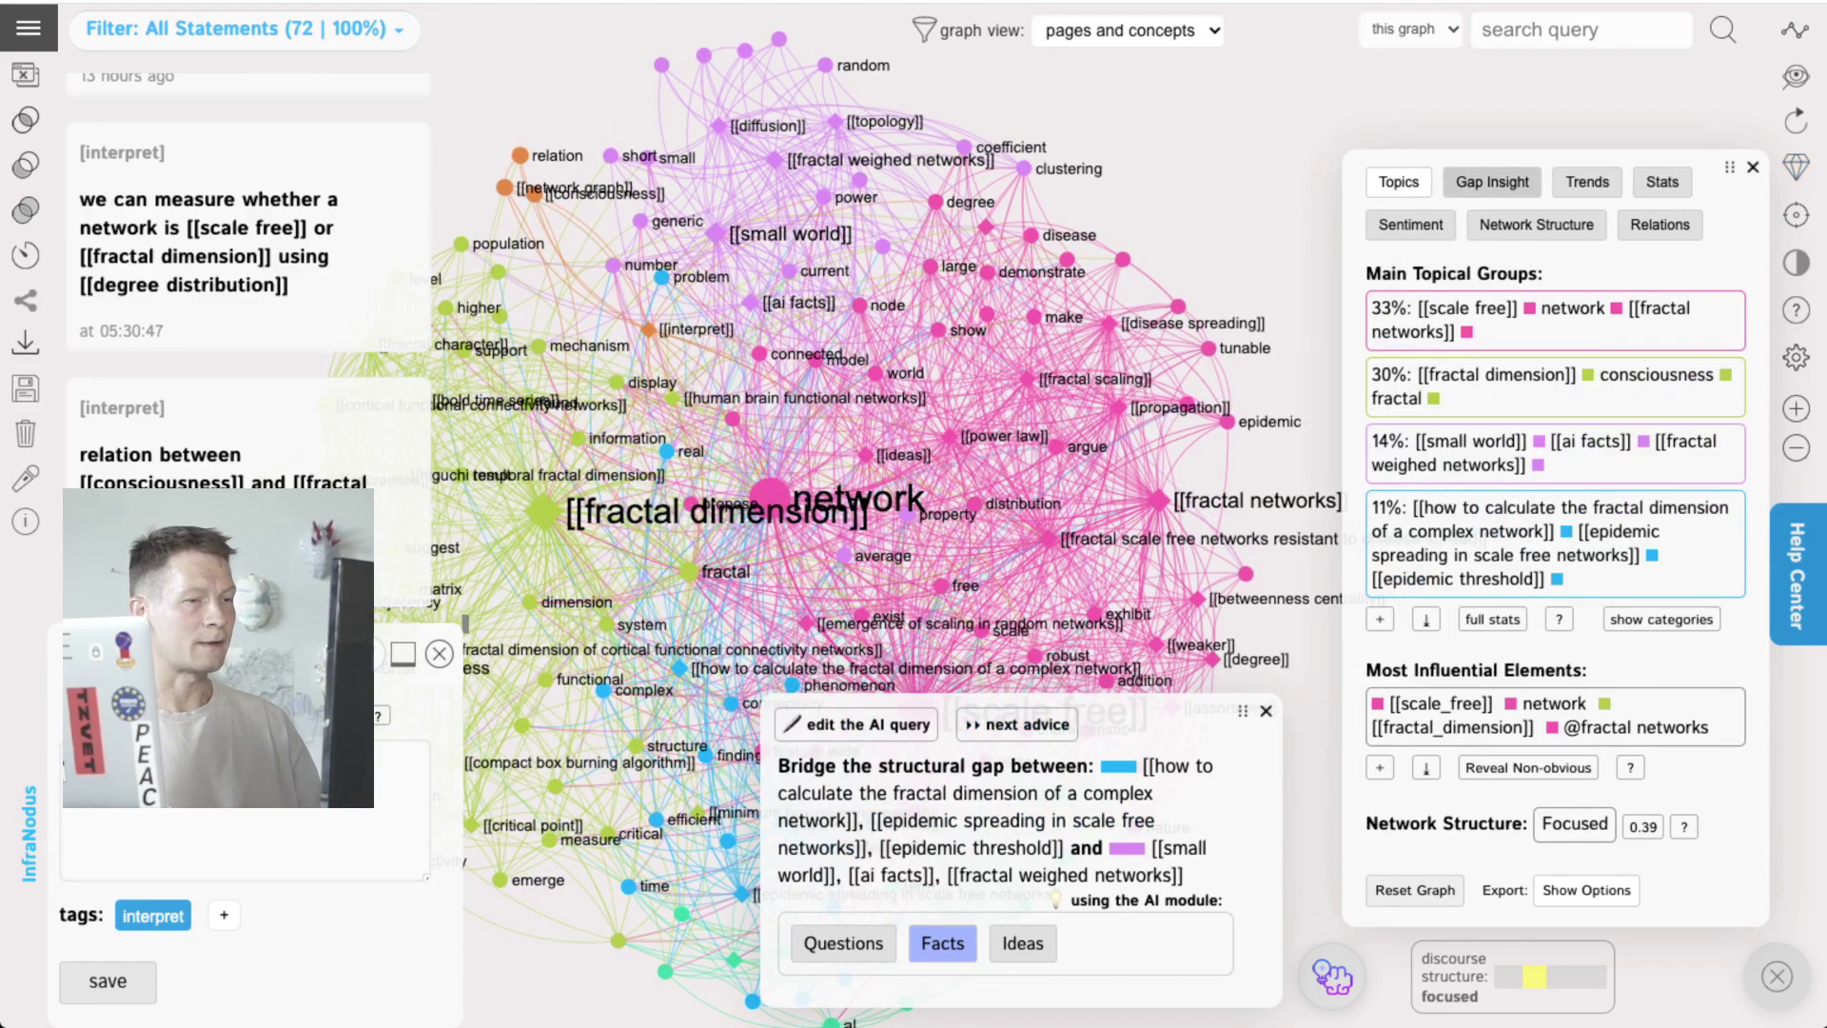
Step: Reveal the structural gap on the graph and advance the AI advice to the question about the relation between its two topics
click(1492, 182)
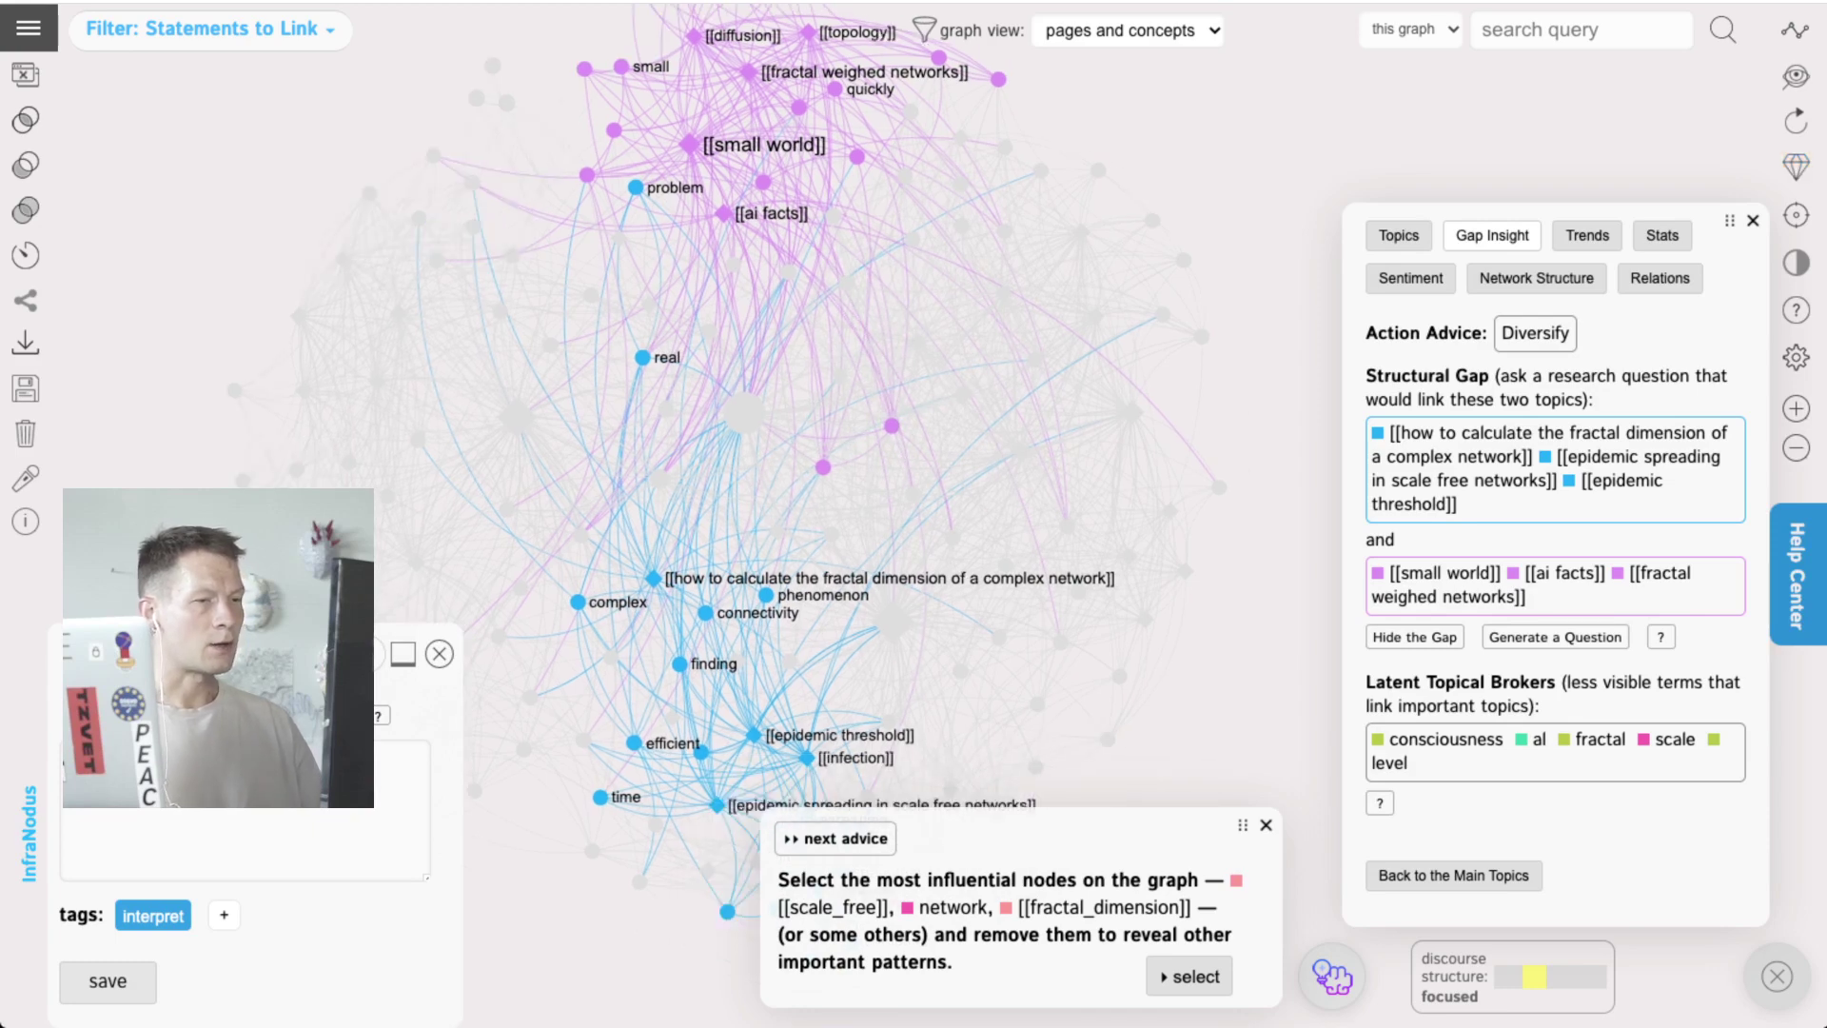
click(835, 839)
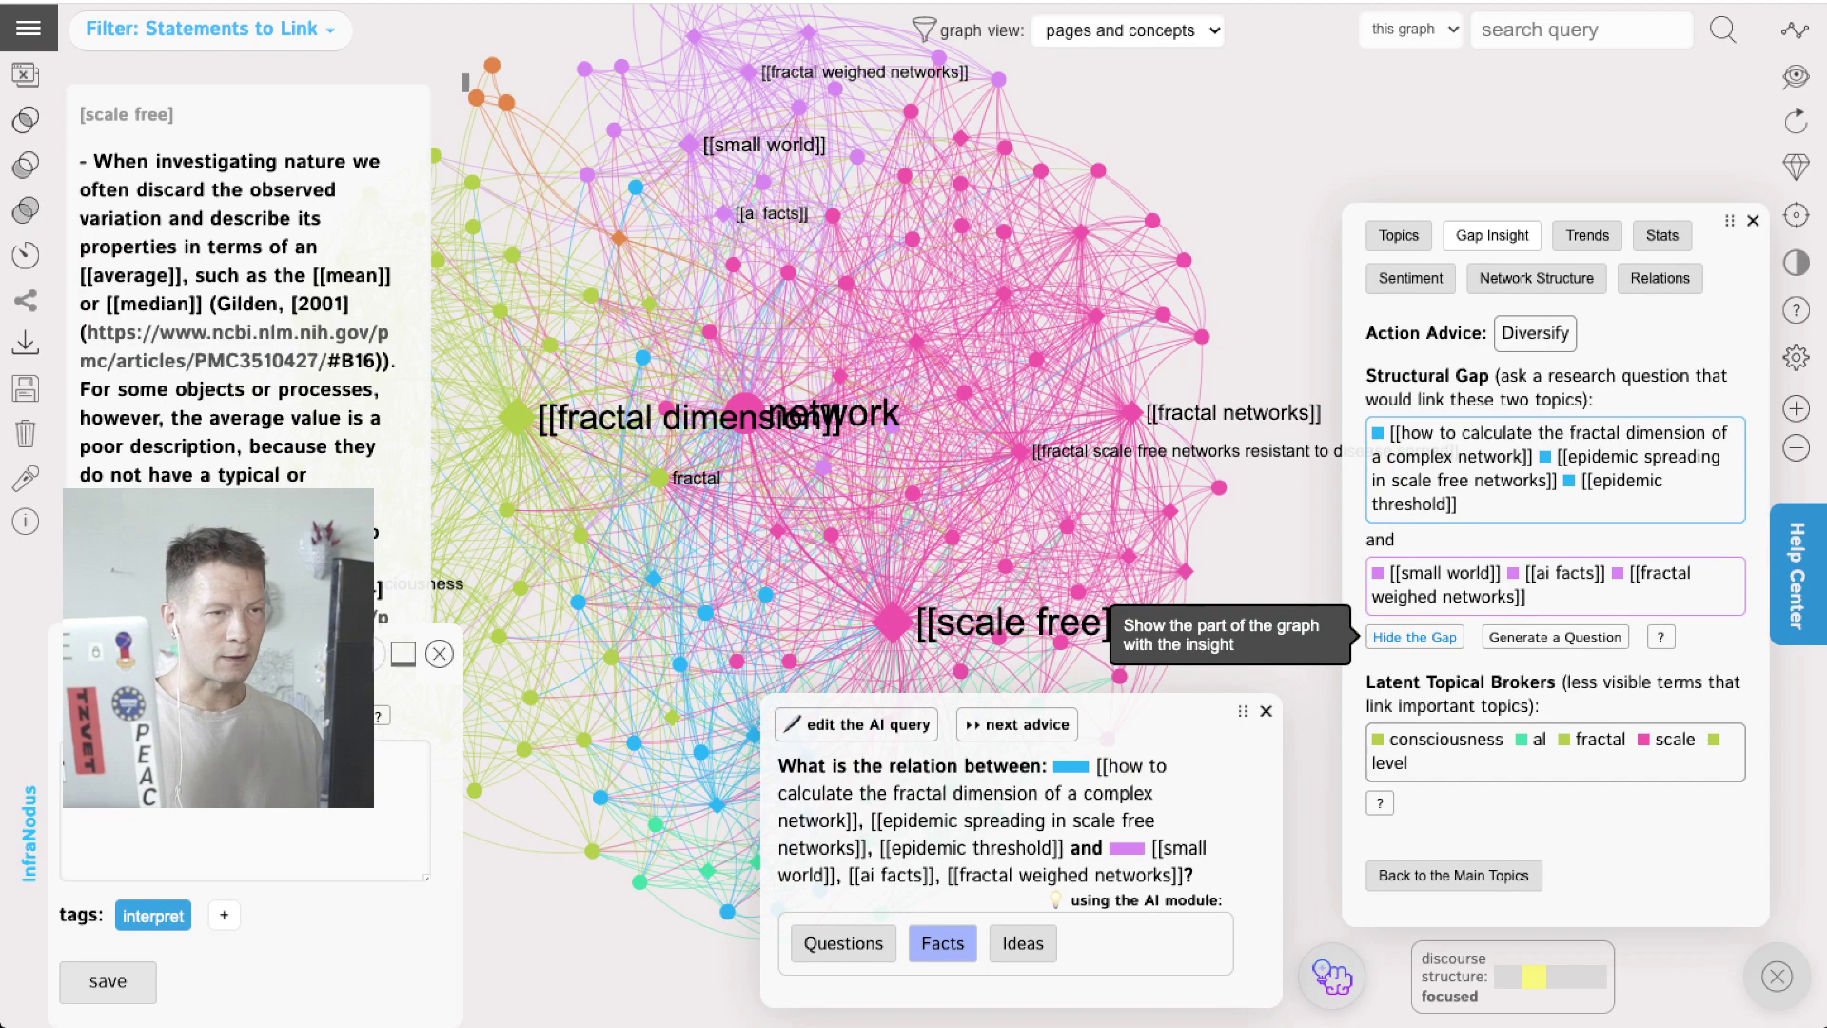
click(1414, 636)
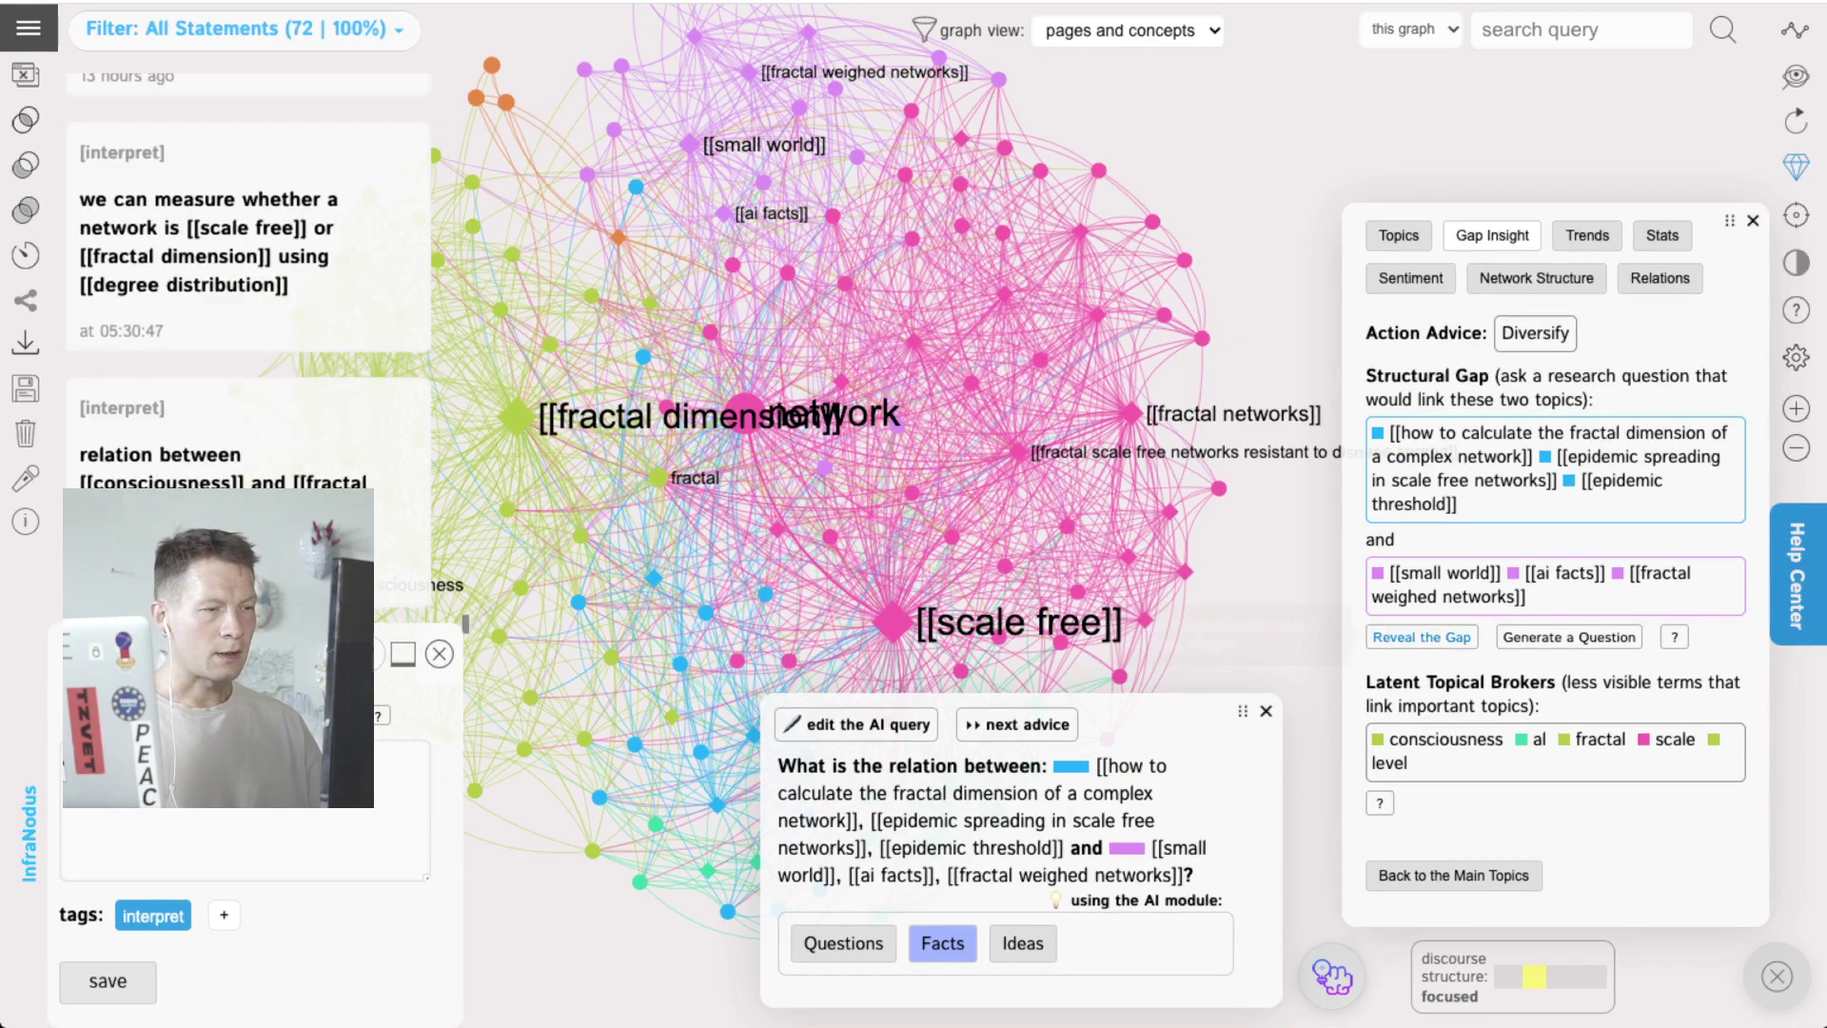
click(1415, 637)
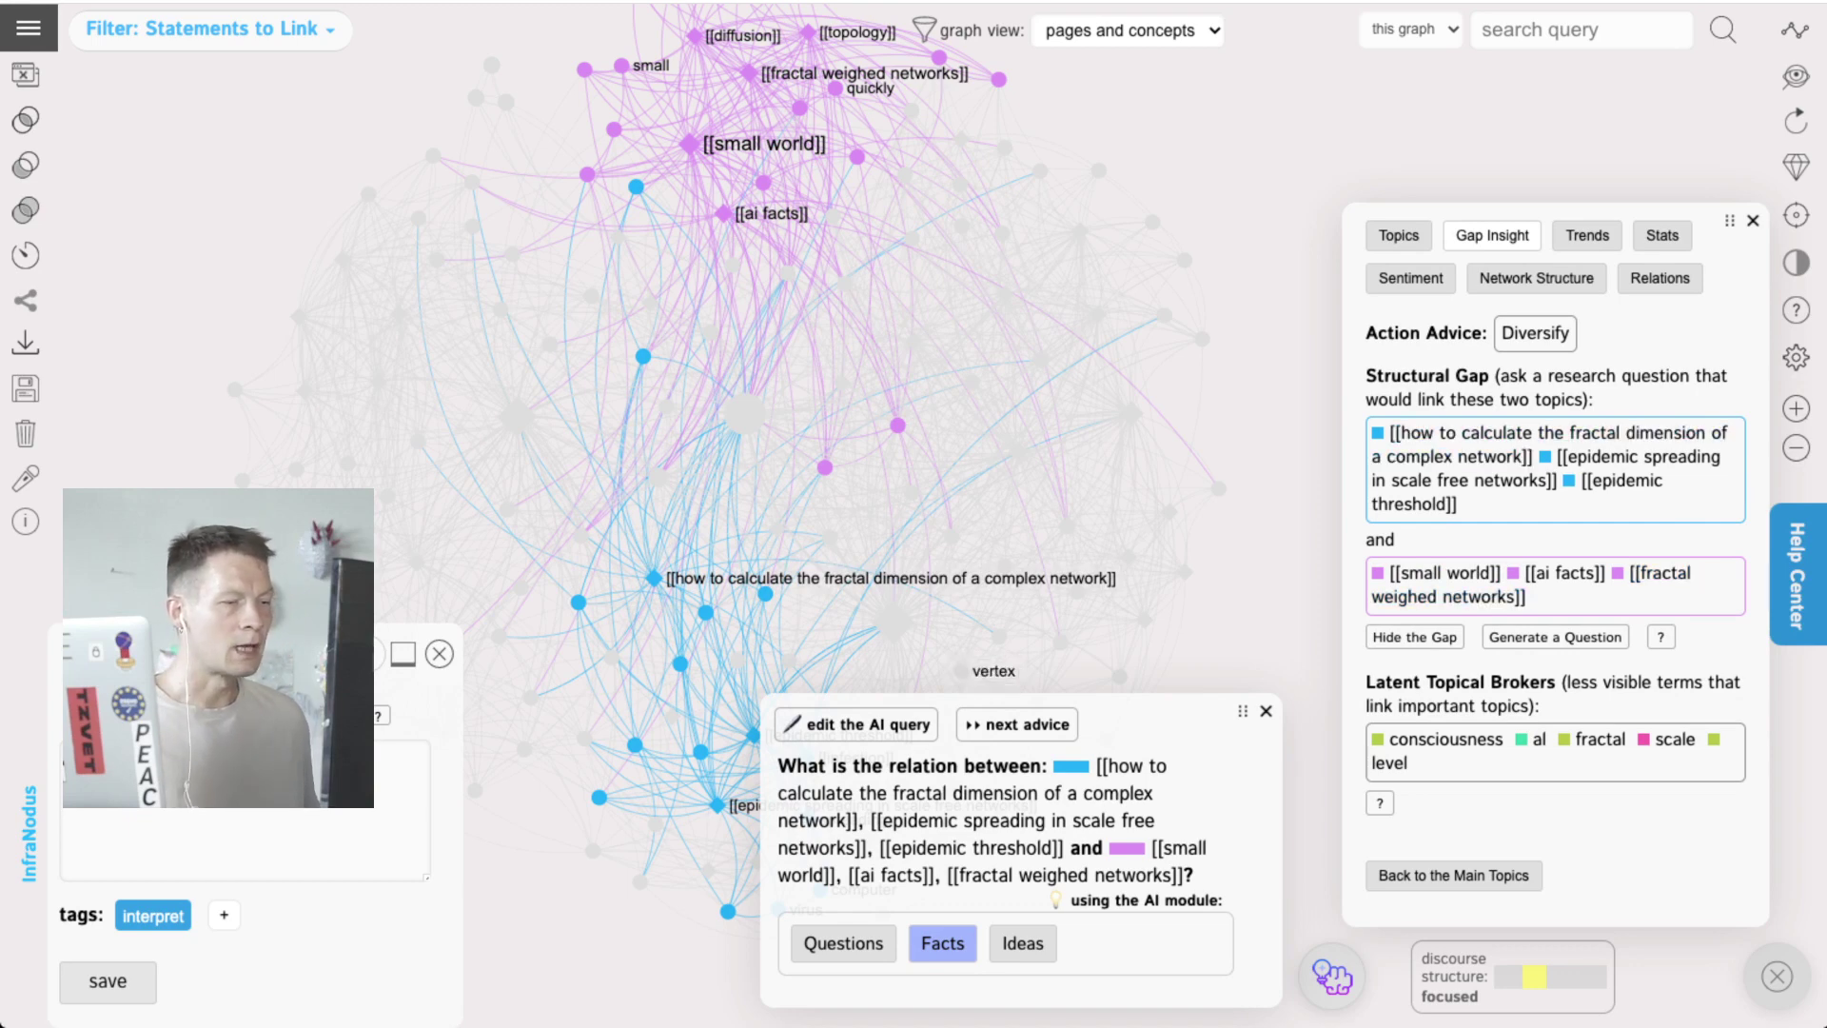
click(245, 843)
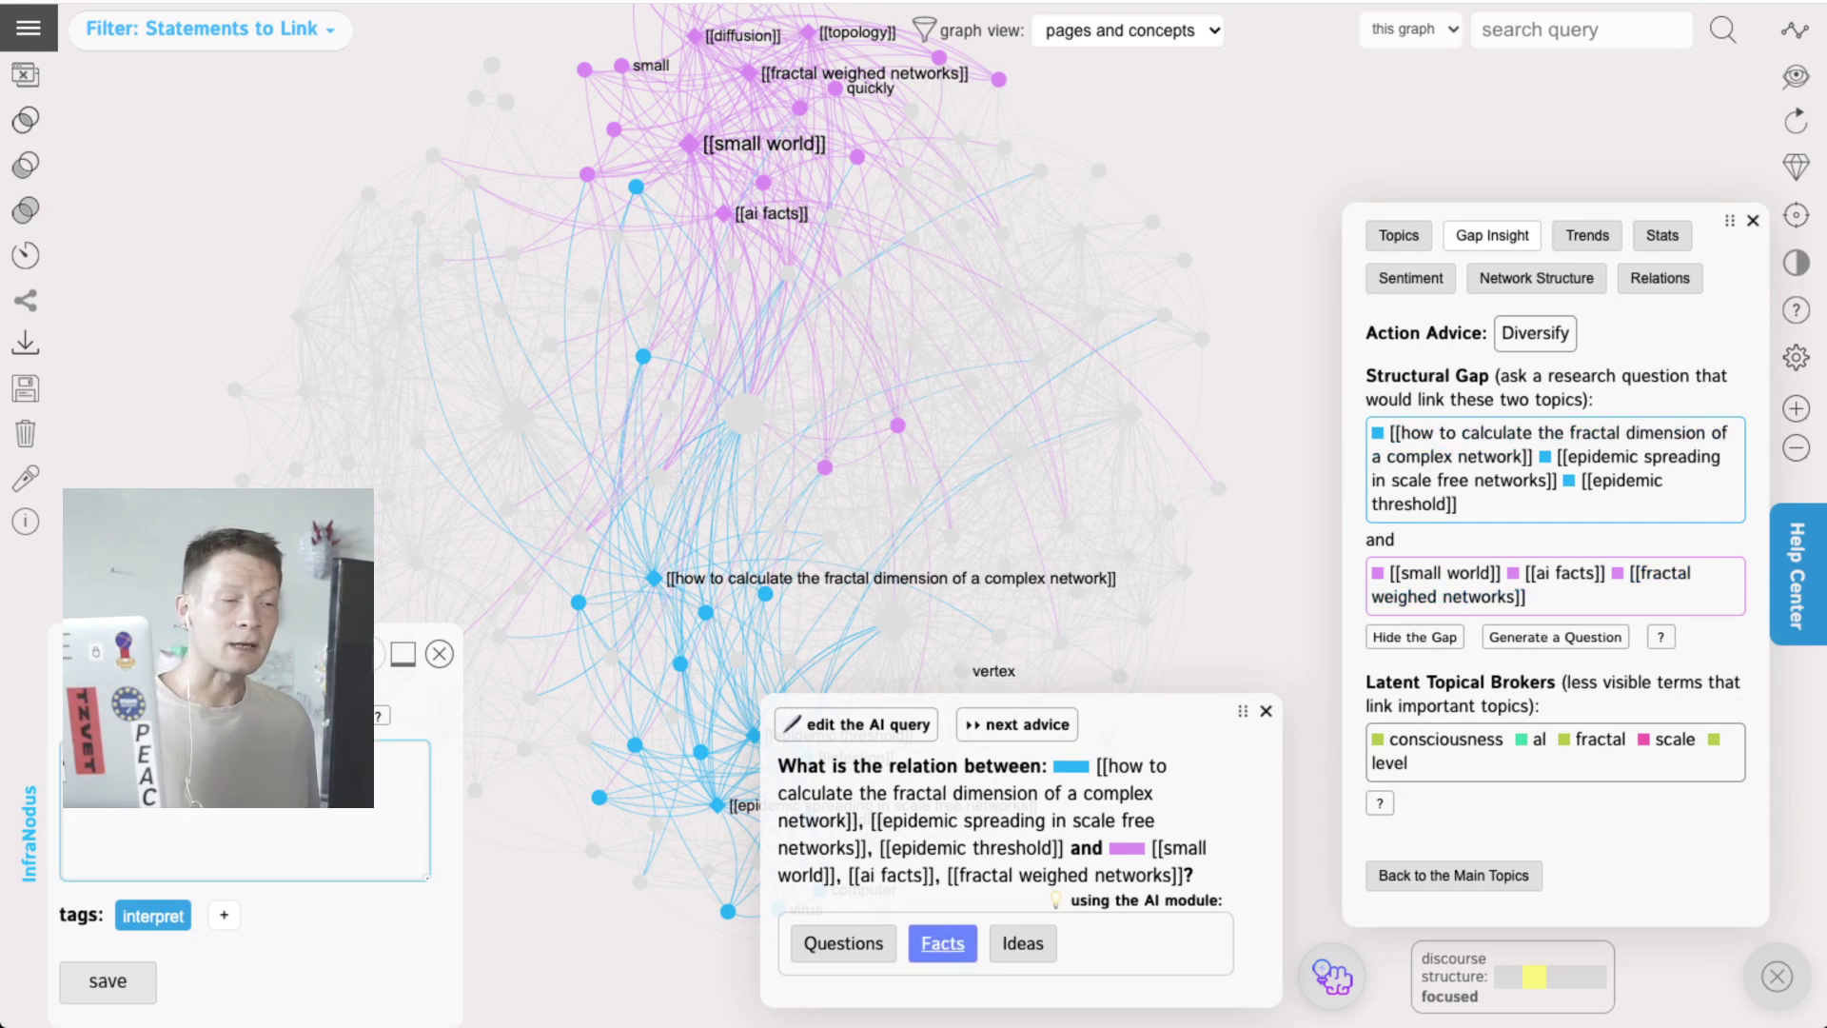
Step: Save an AI-generated fact bridging the structural gap to the graph and request more facts
click(942, 943)
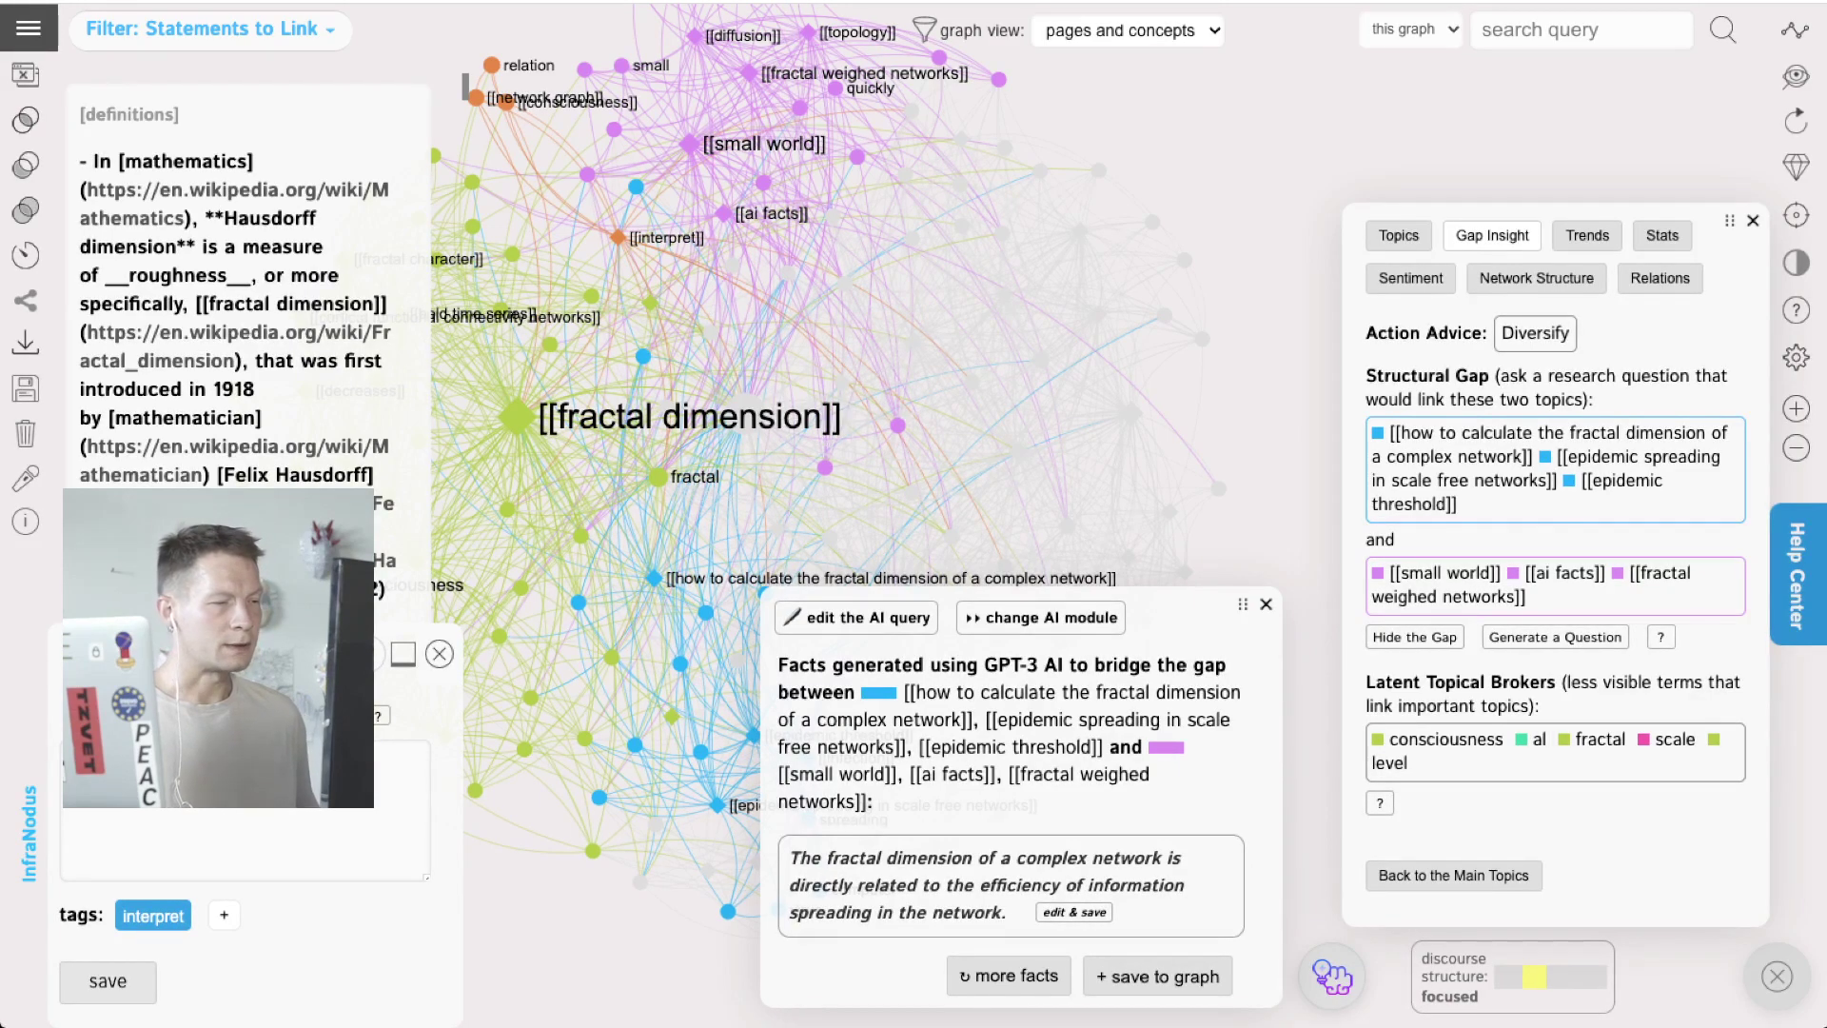
click(1158, 976)
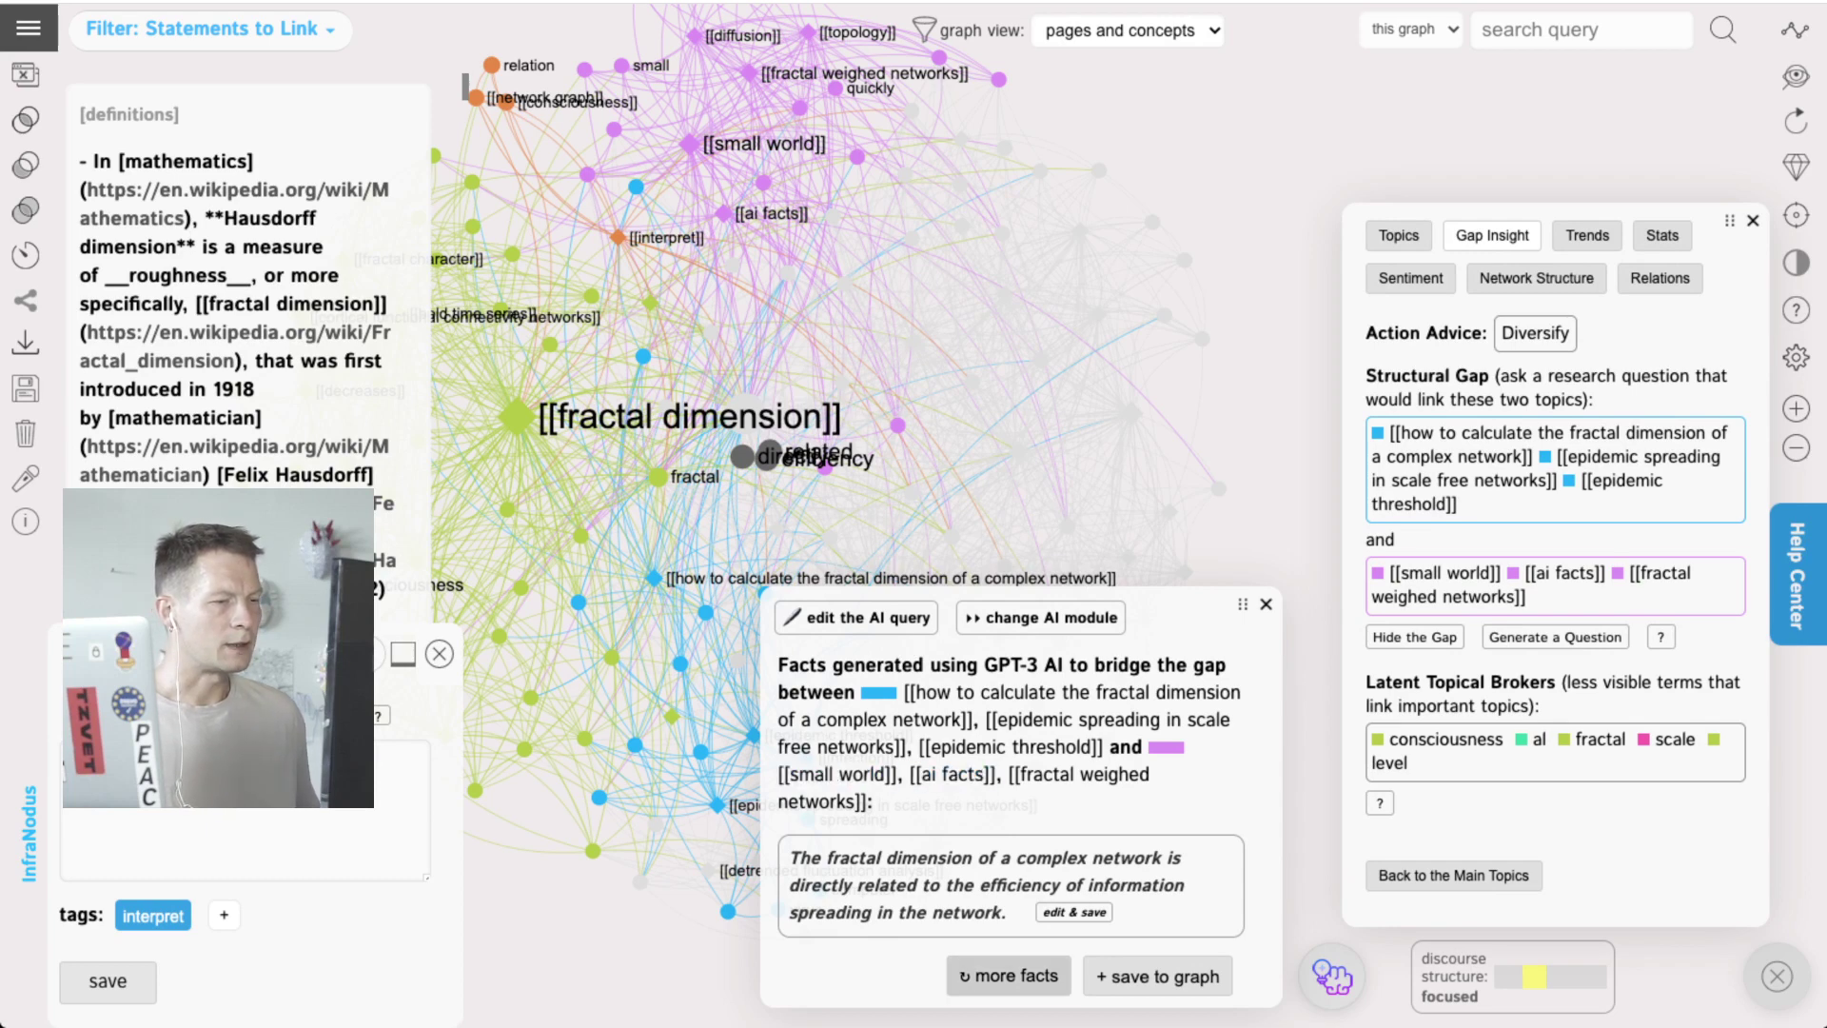
click(1009, 976)
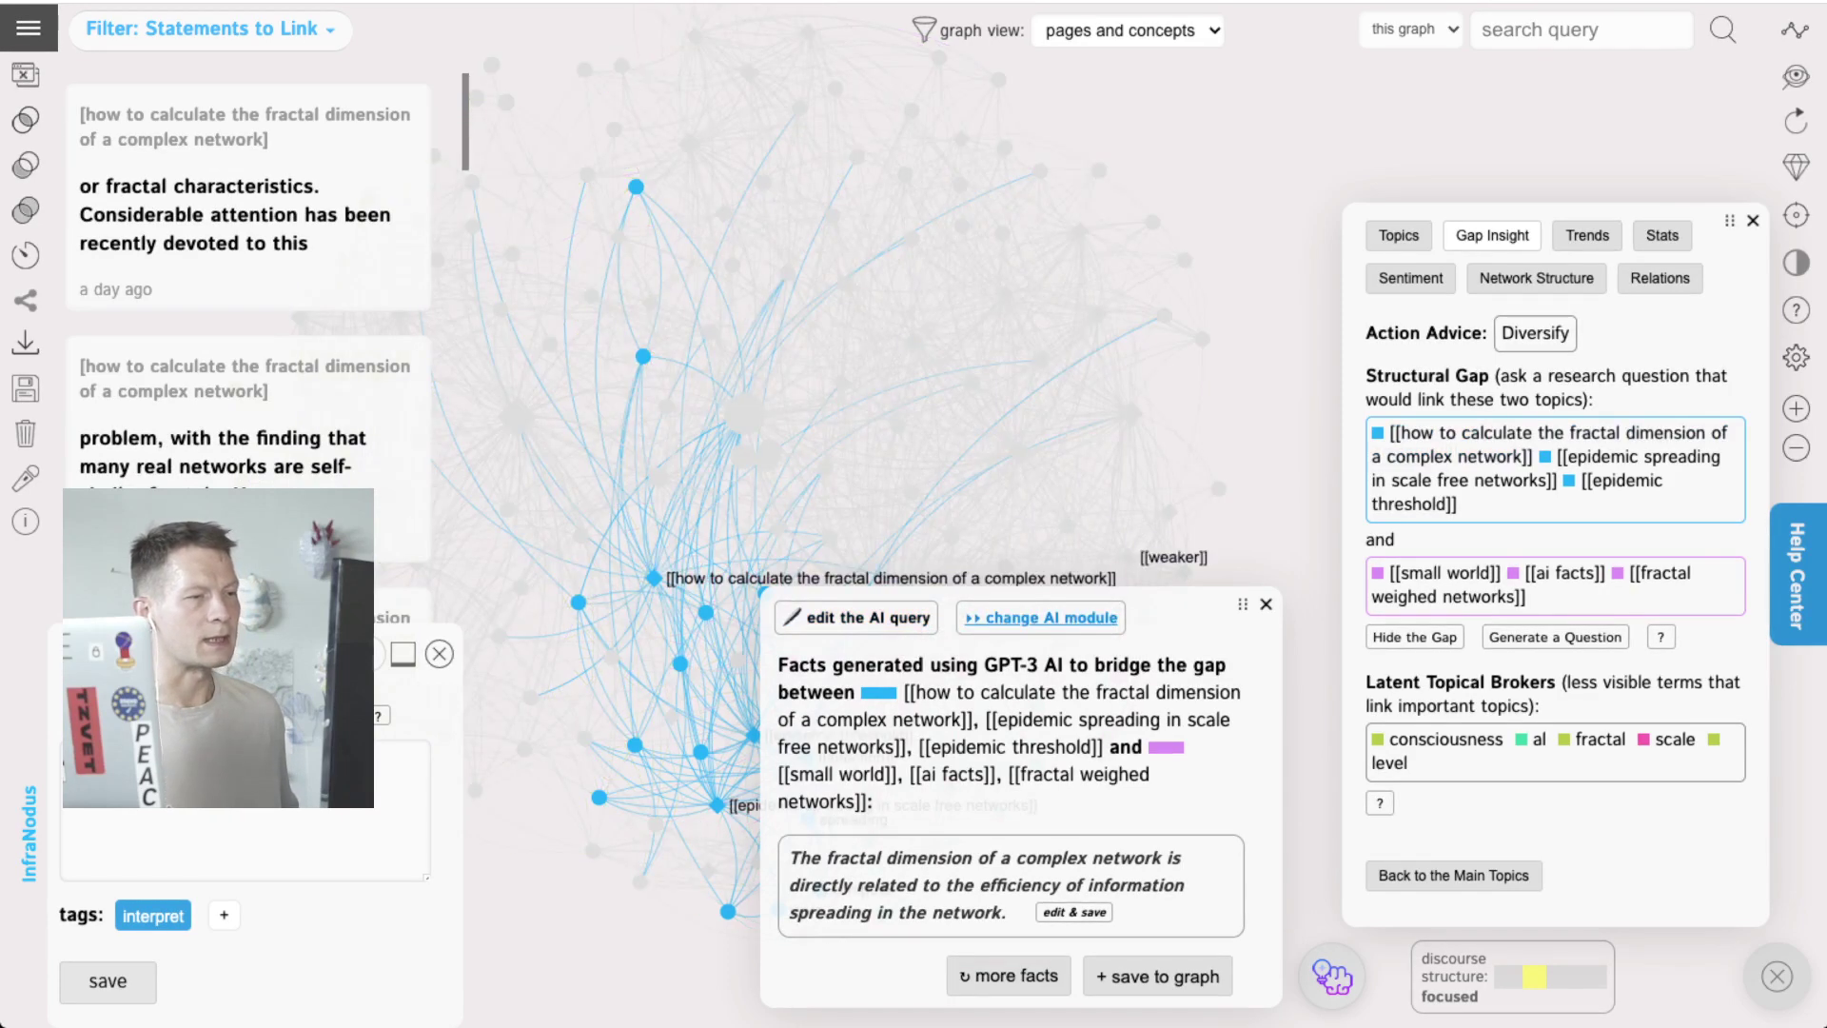
Step: Leave the gap insight by resetting the graph to its main topics, and set the graph view to concepts only
click(1042, 617)
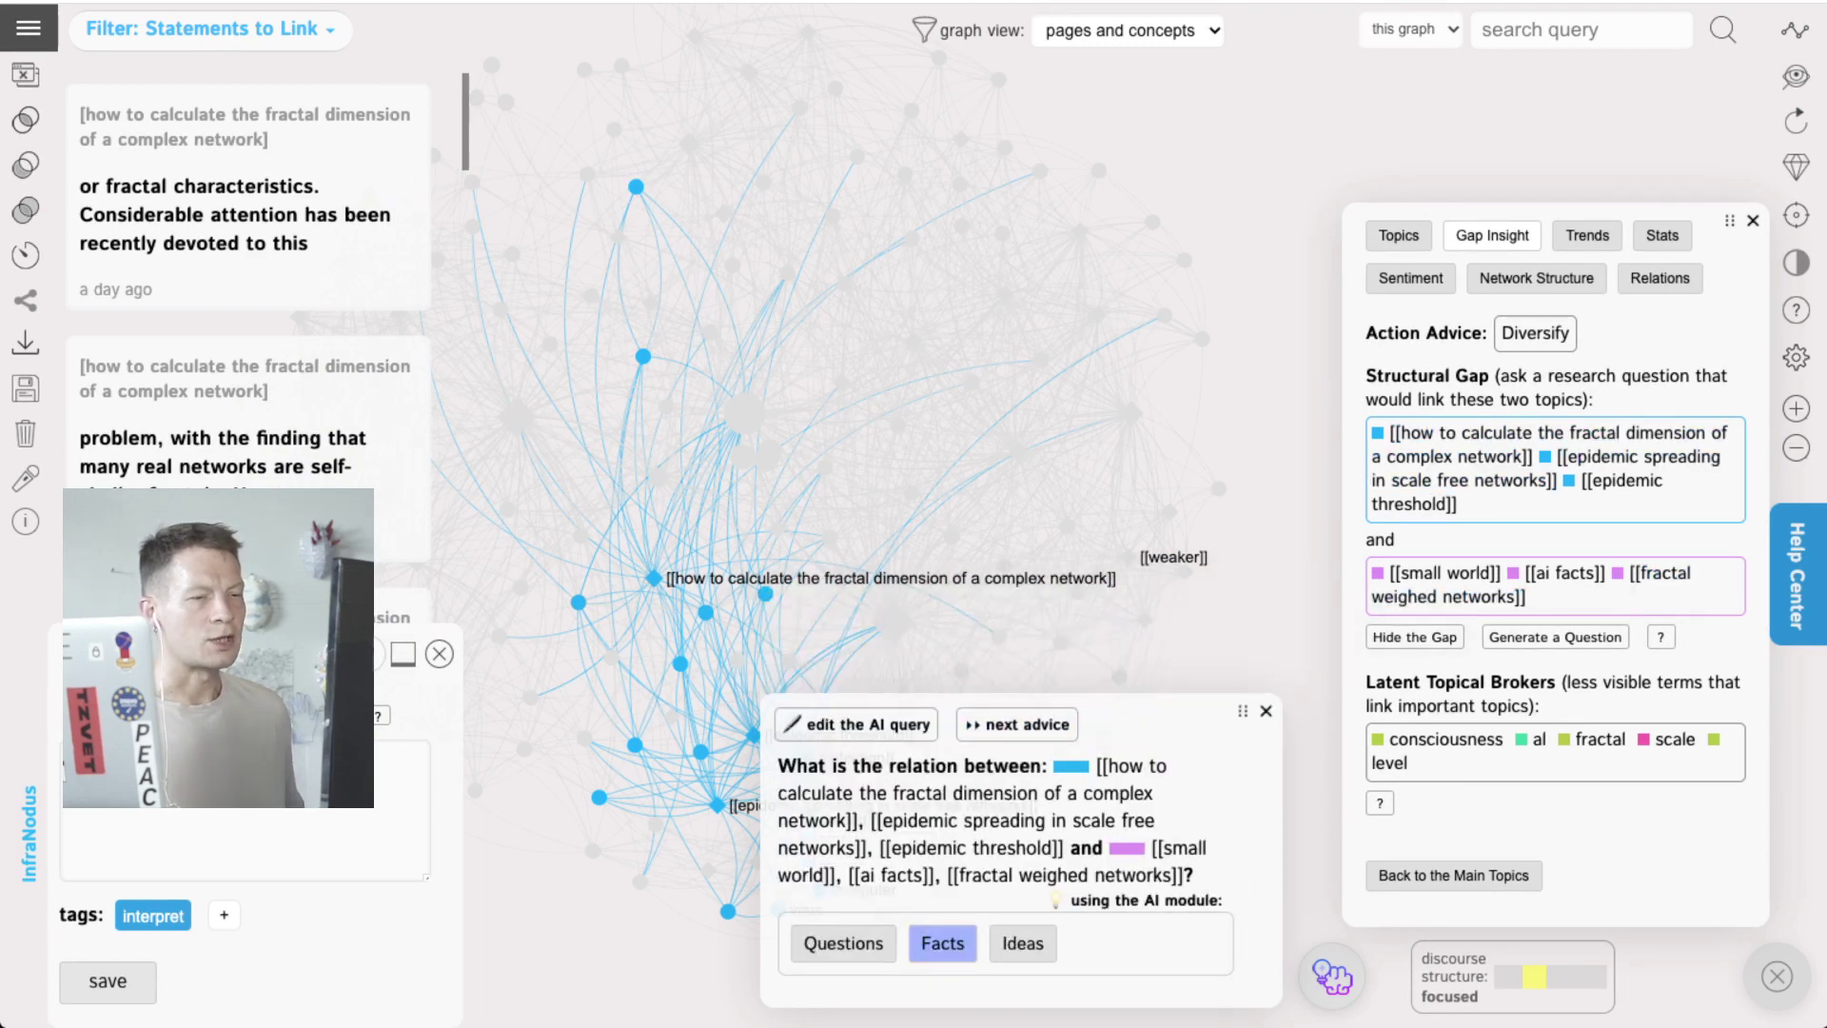
click(1435, 880)
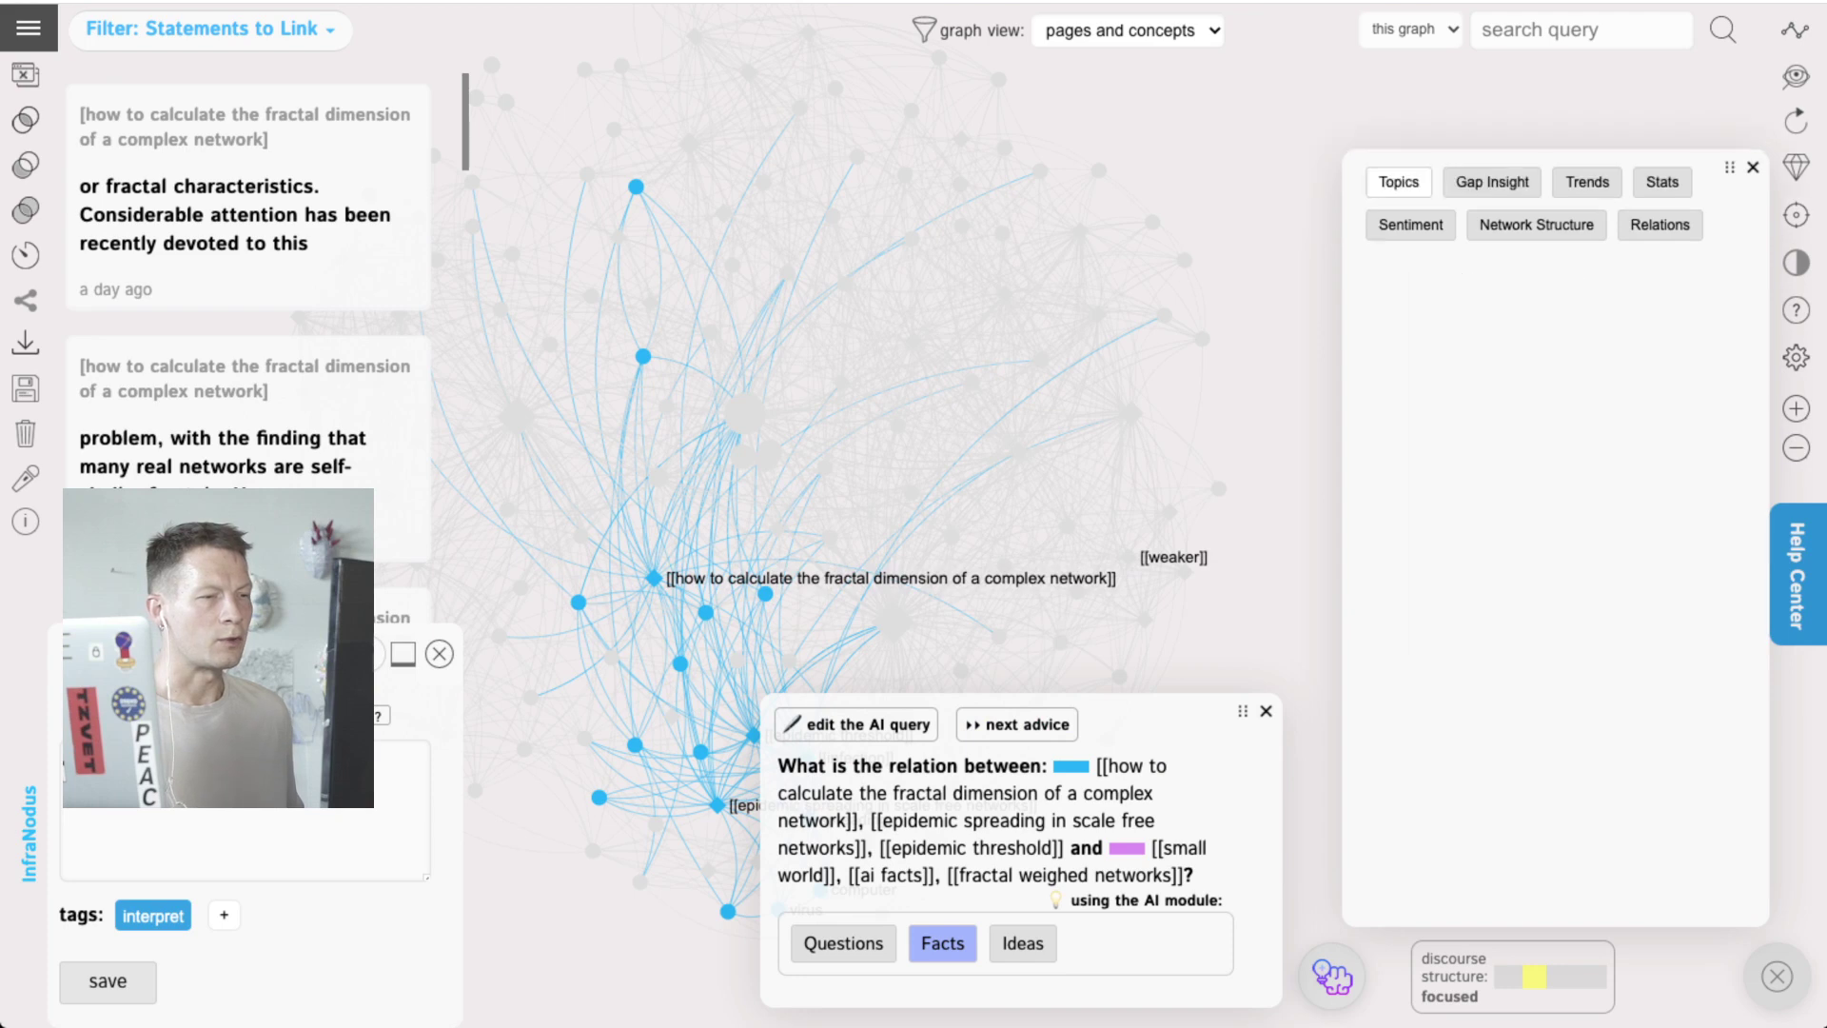
click(1421, 889)
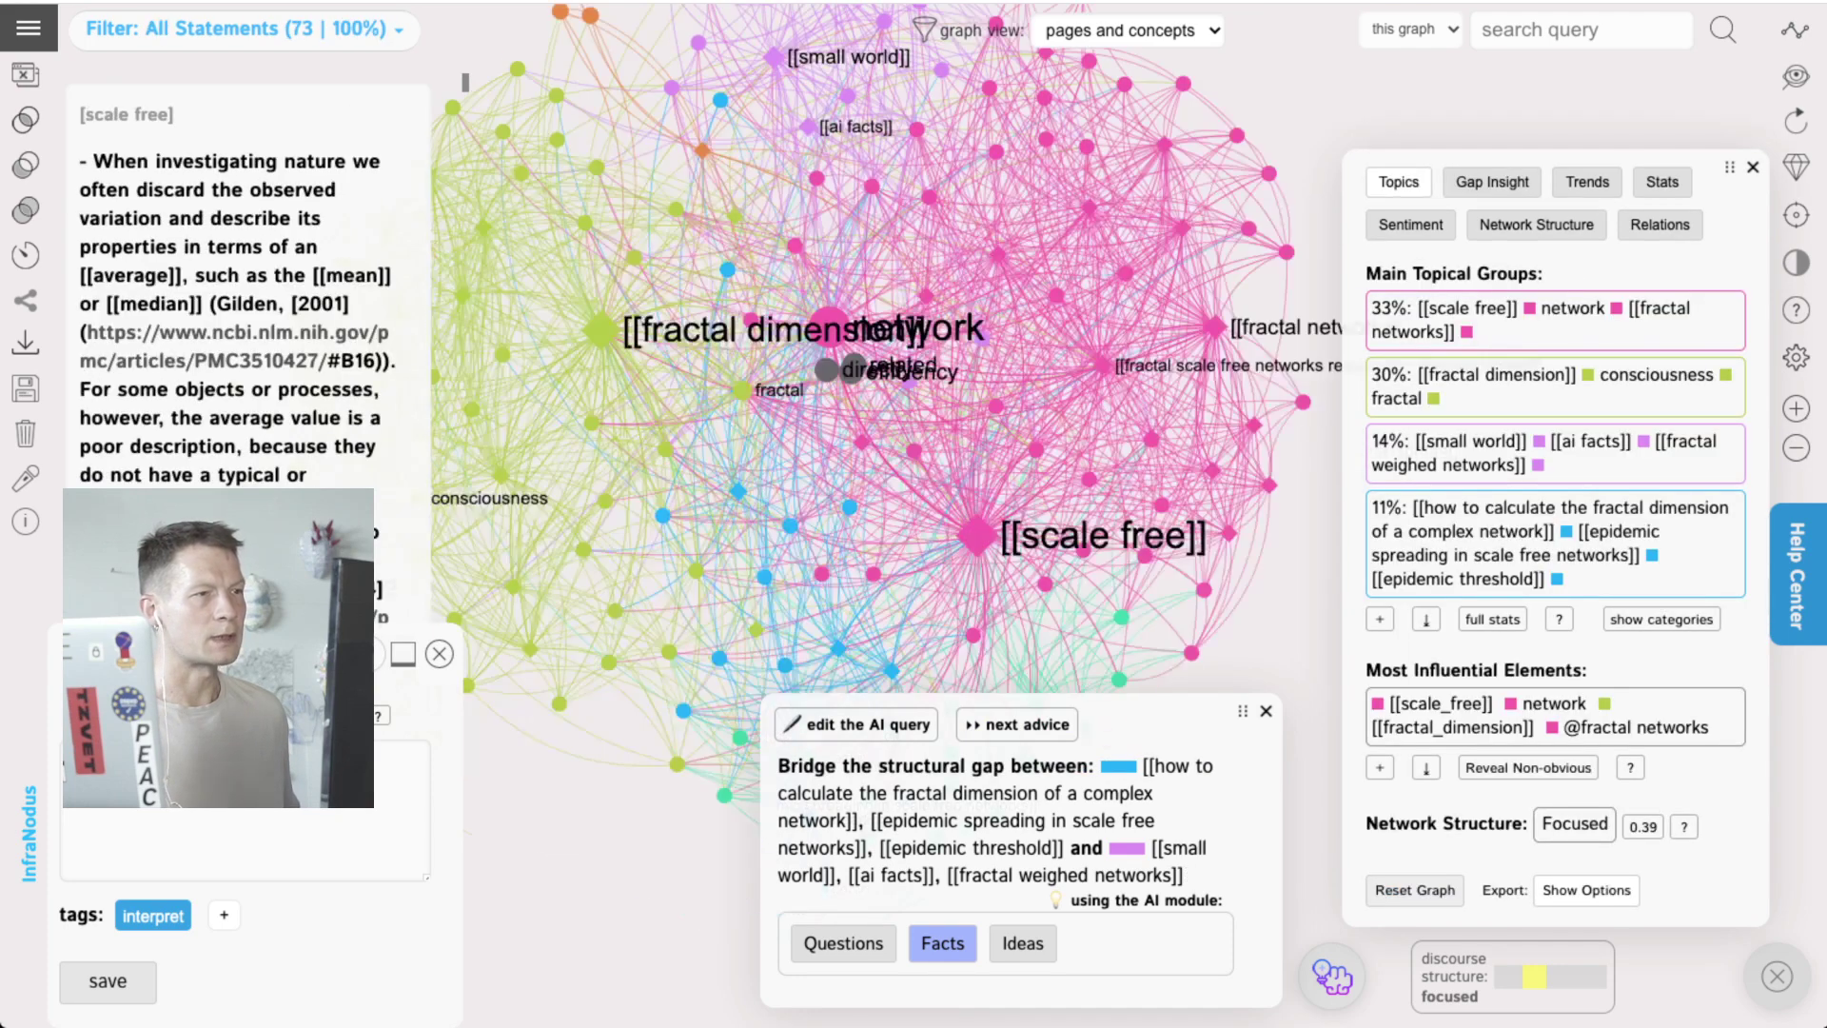
click(1129, 31)
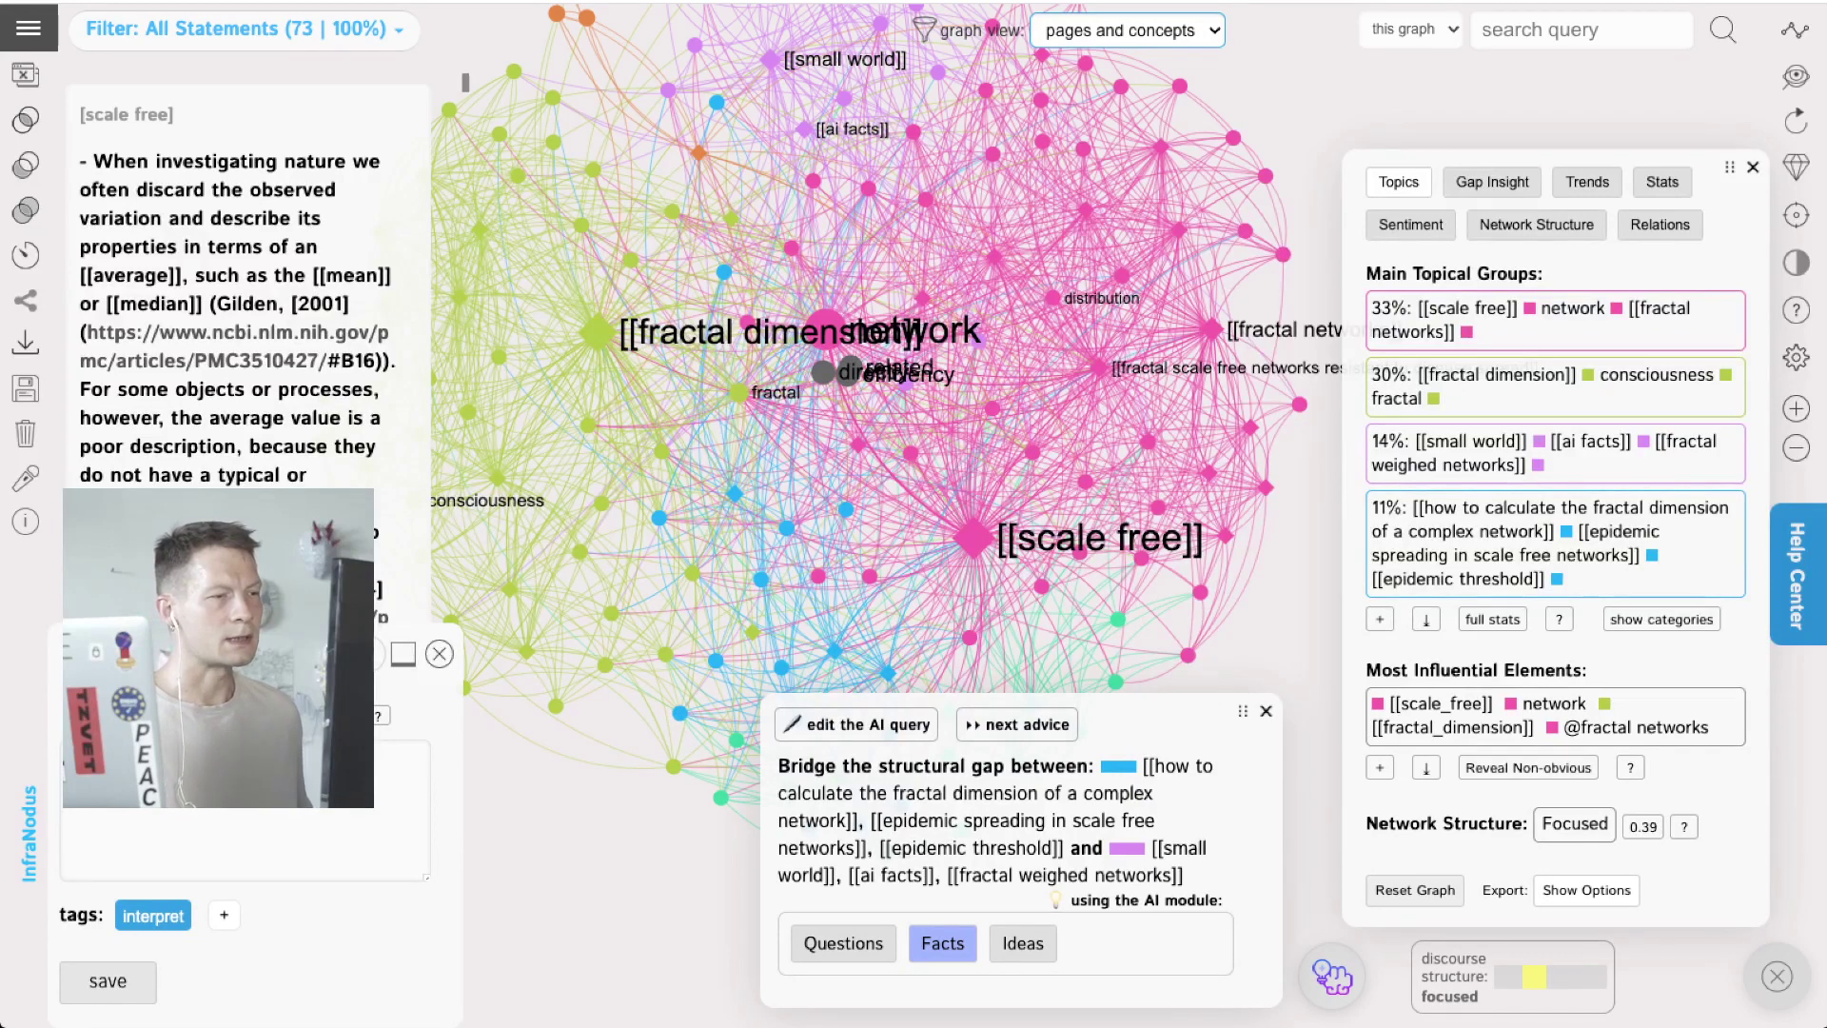
click(1105, 53)
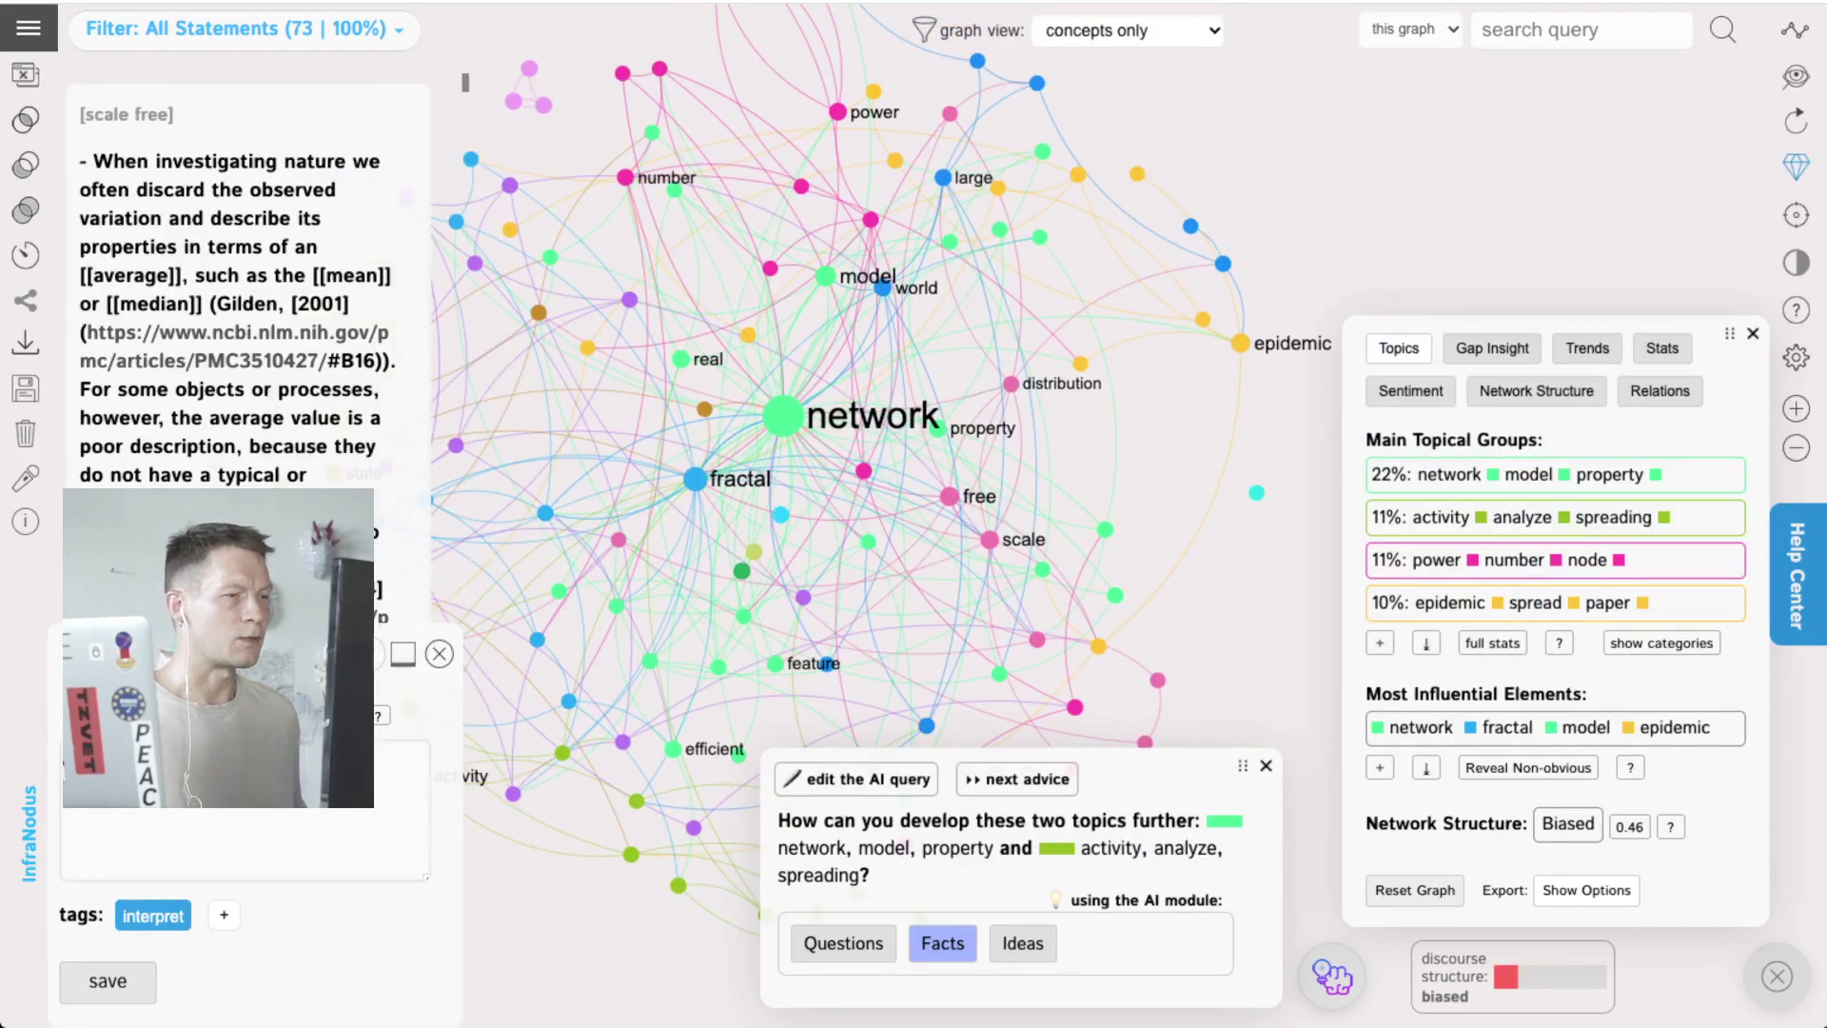
Step: Generate an AI fact about the fractal, network, model and demonstrate nodes and save it to the graph
click(696, 478)
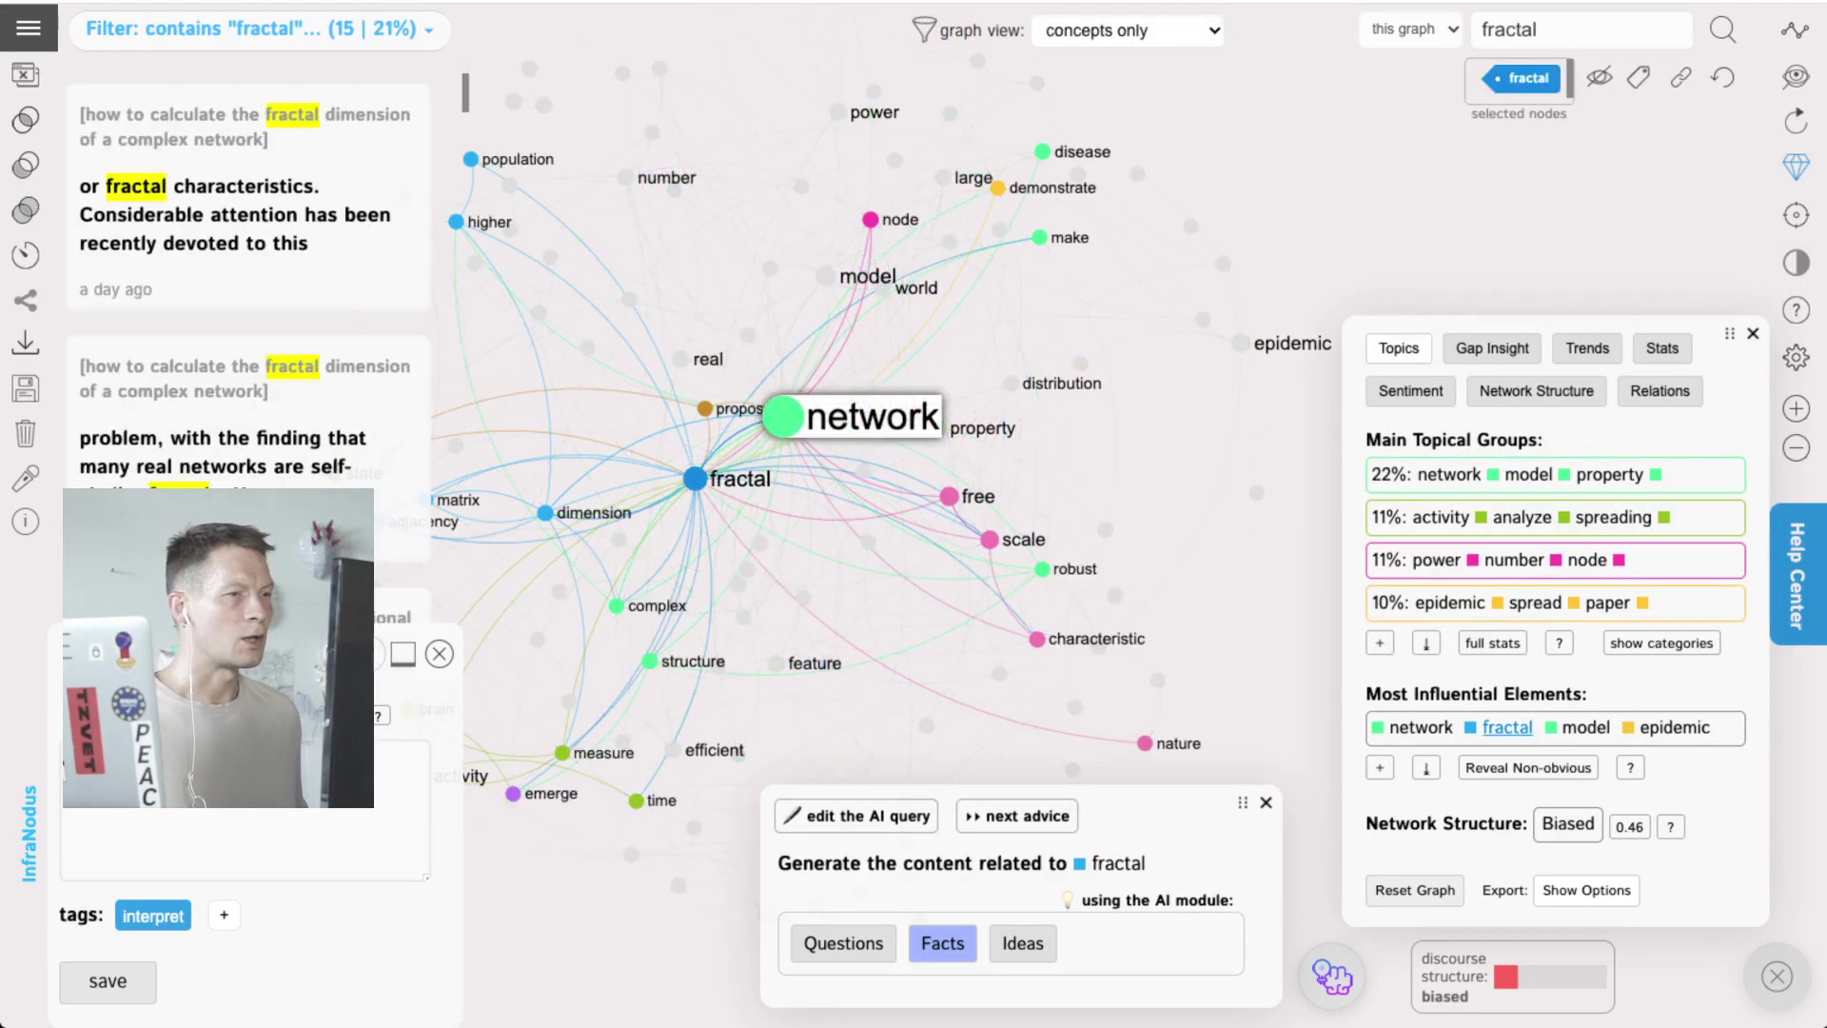
click(783, 415)
click(824, 276)
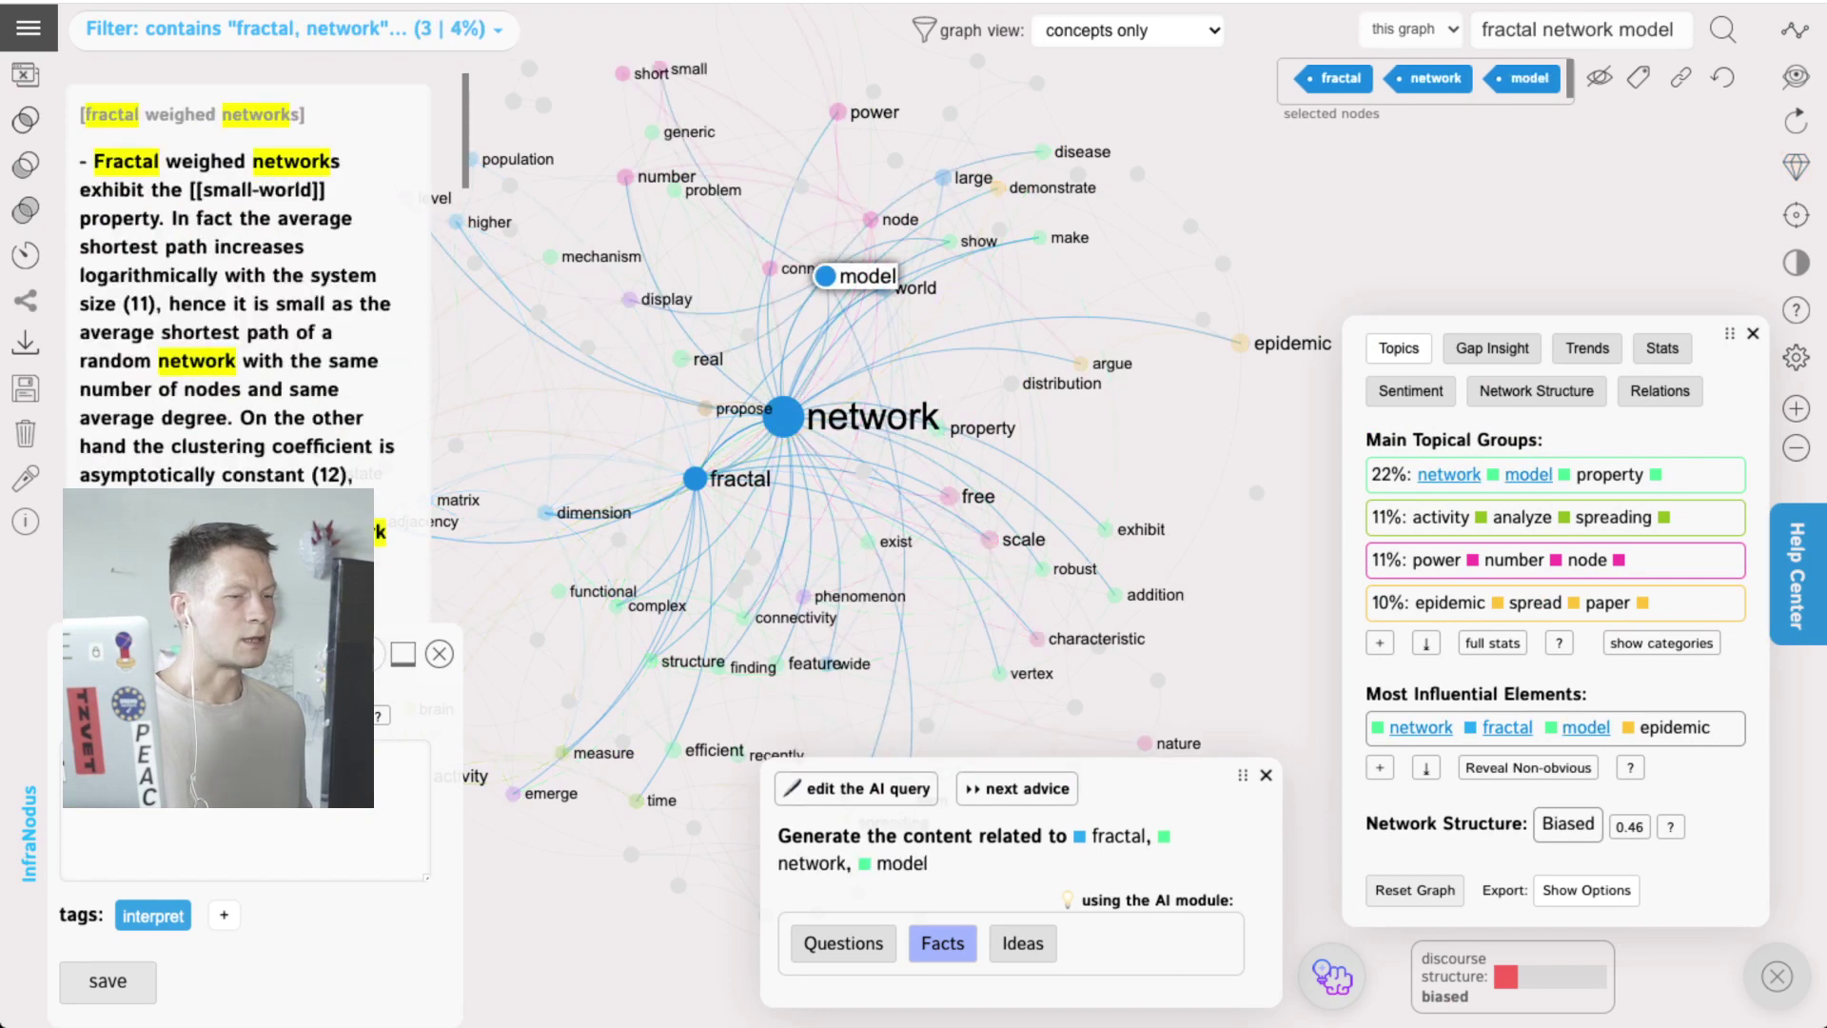
click(997, 188)
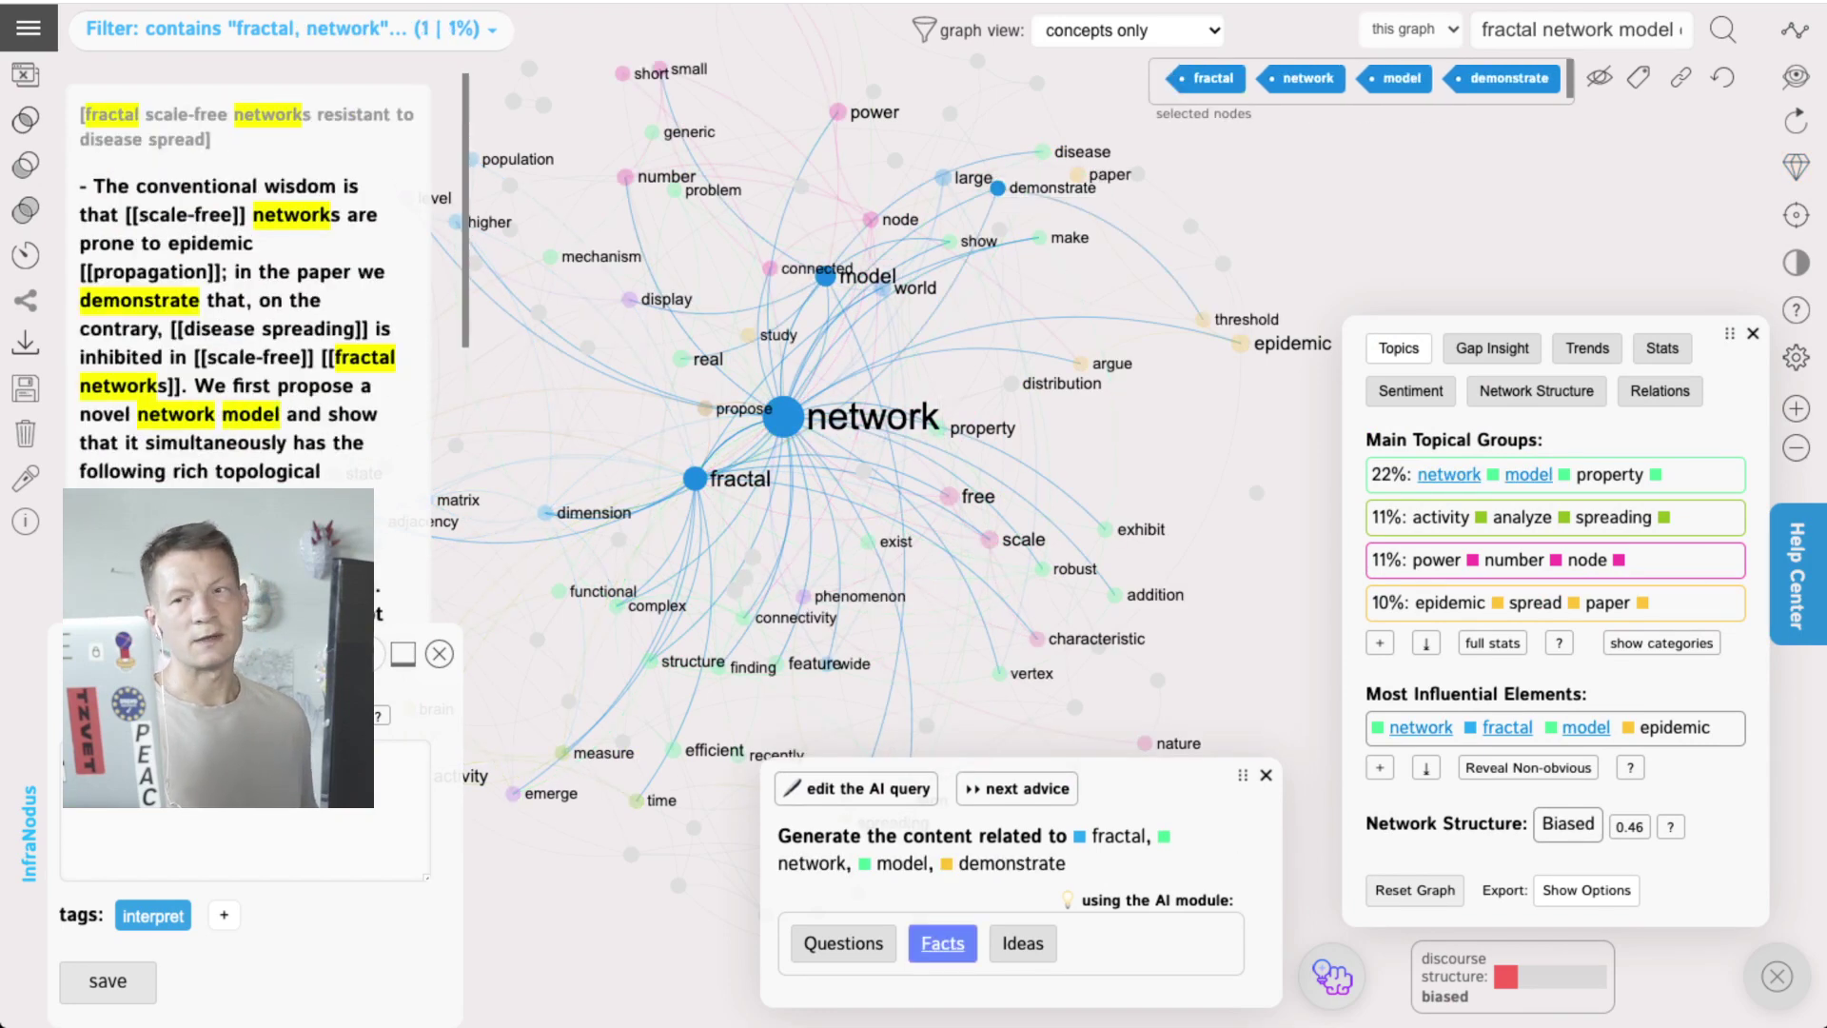
click(942, 943)
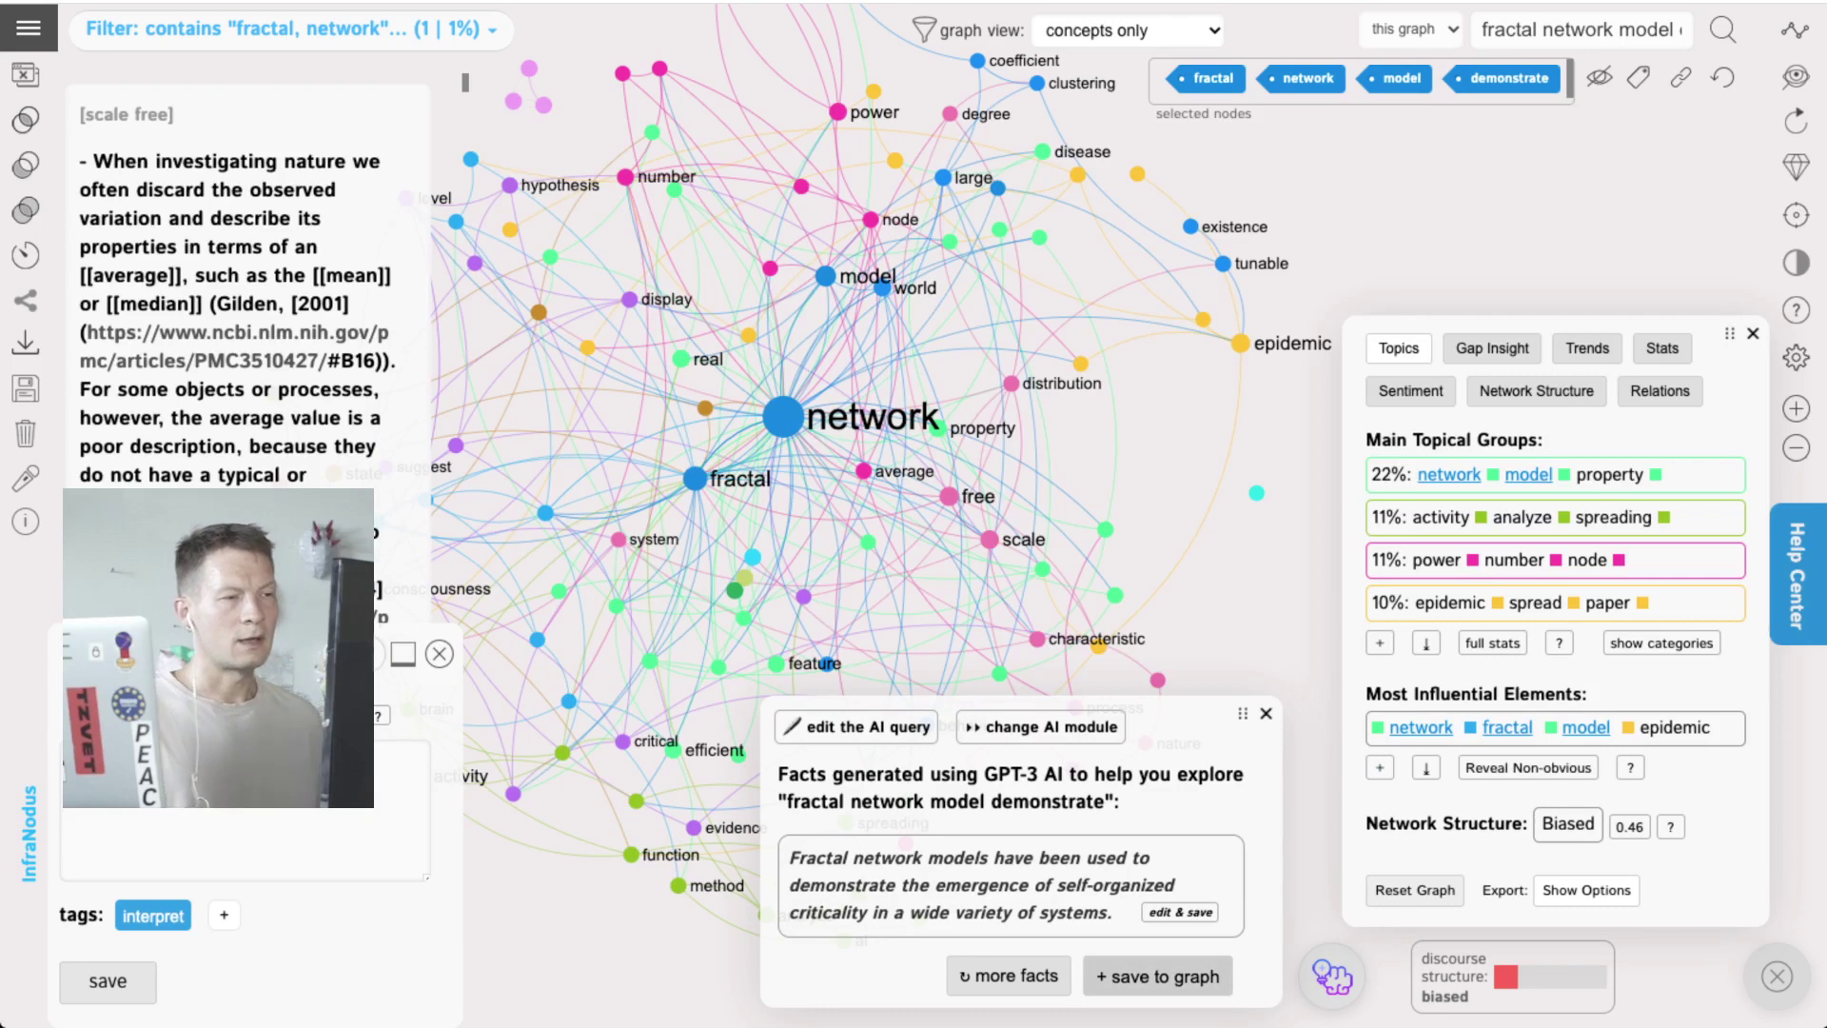
click(1158, 976)
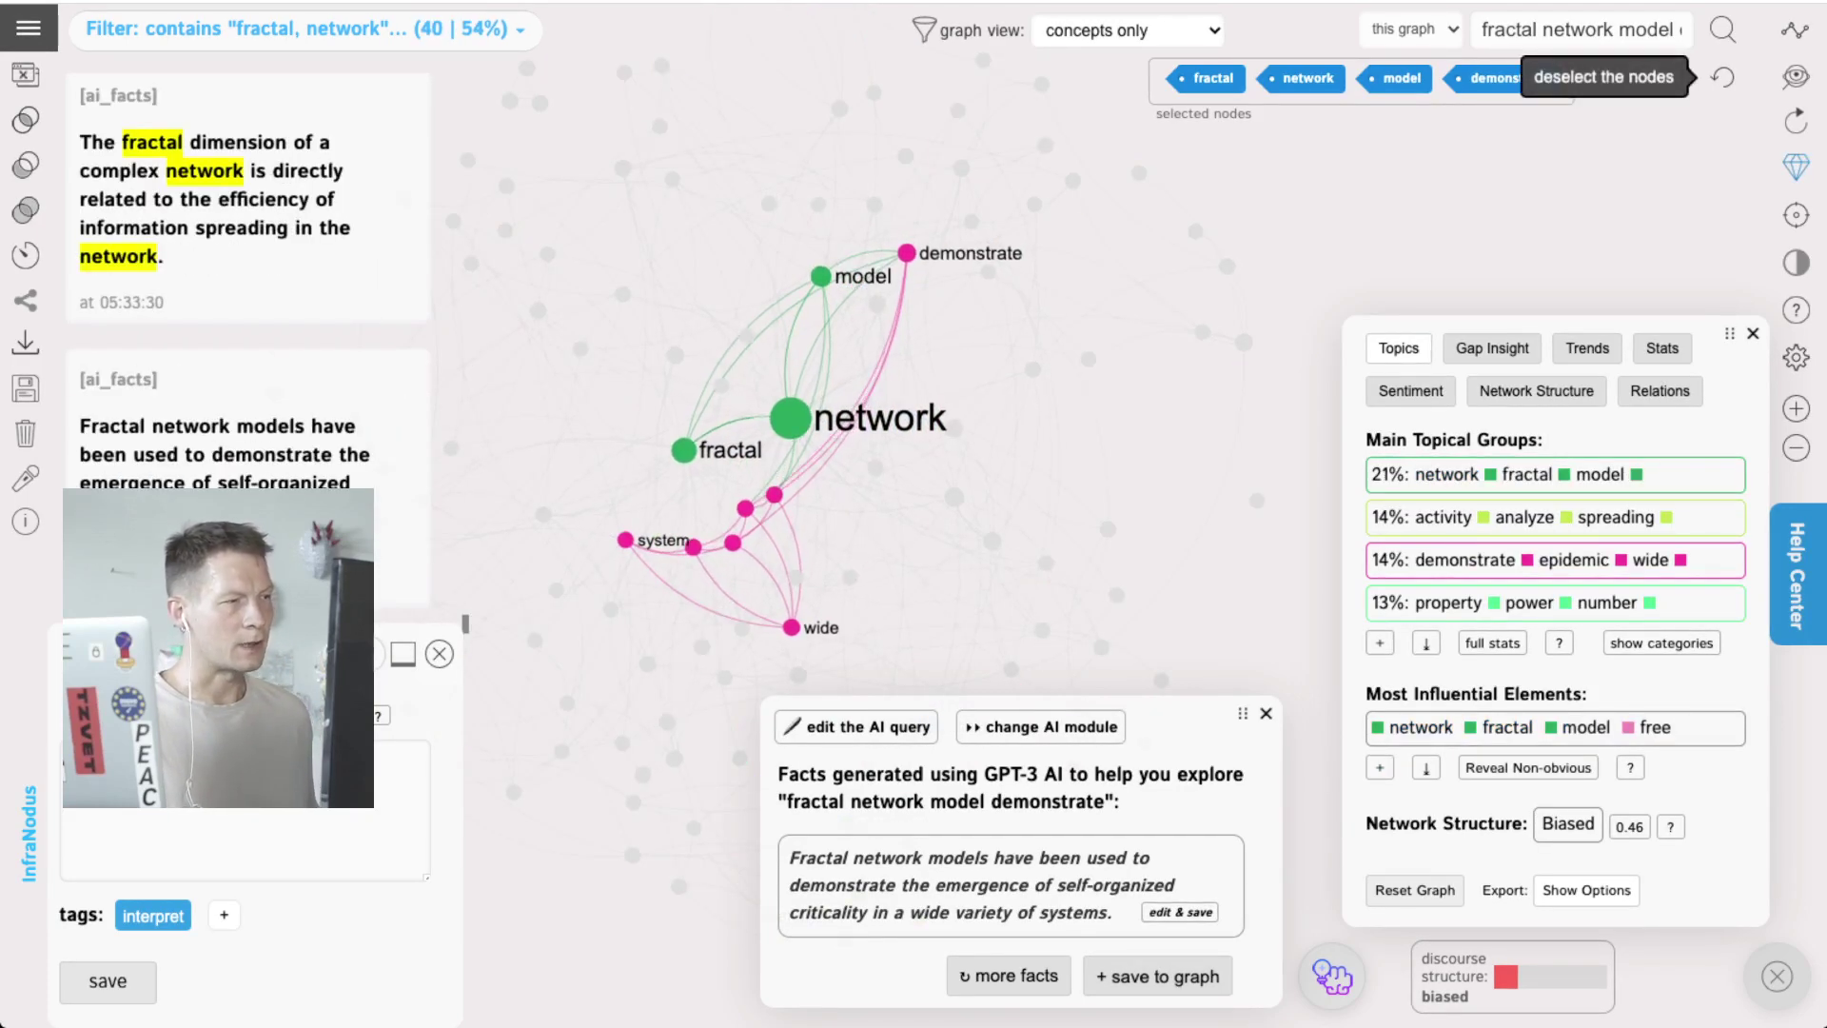
Step: Deselect the nodes and filter the statements by the [ai_facts] tag
click(1722, 77)
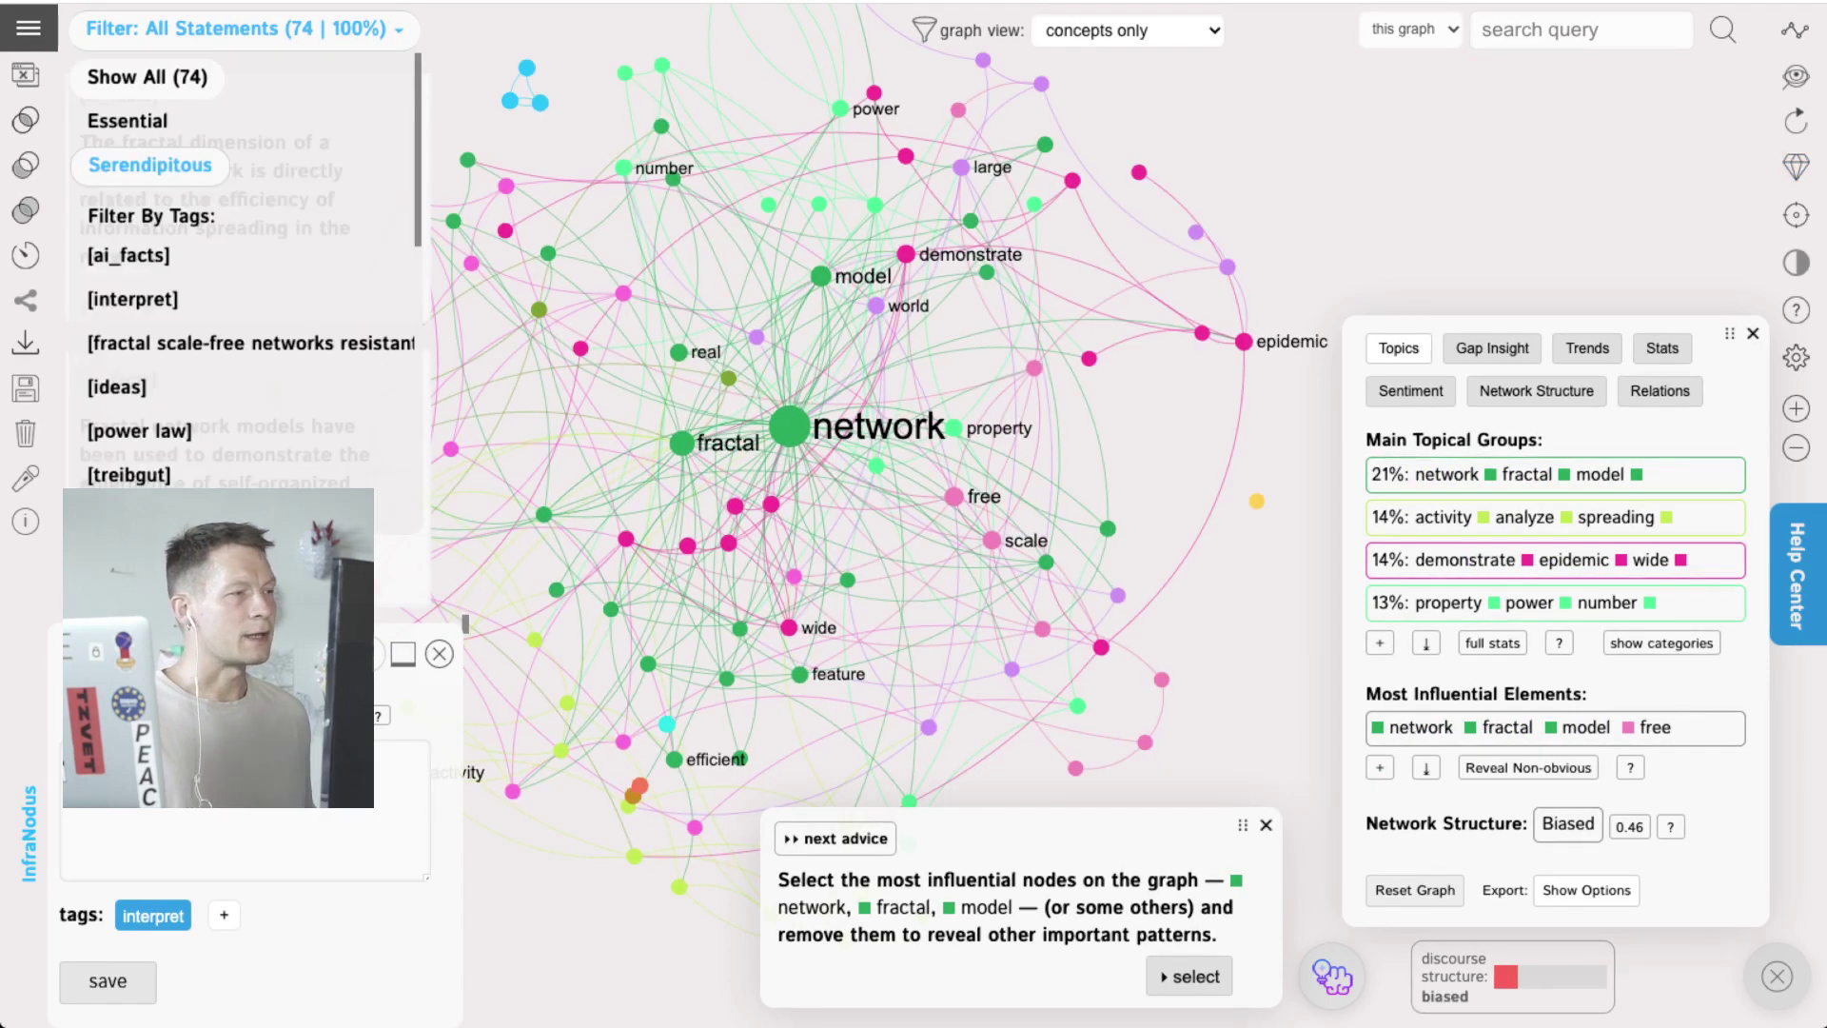
mouse_move(245, 29)
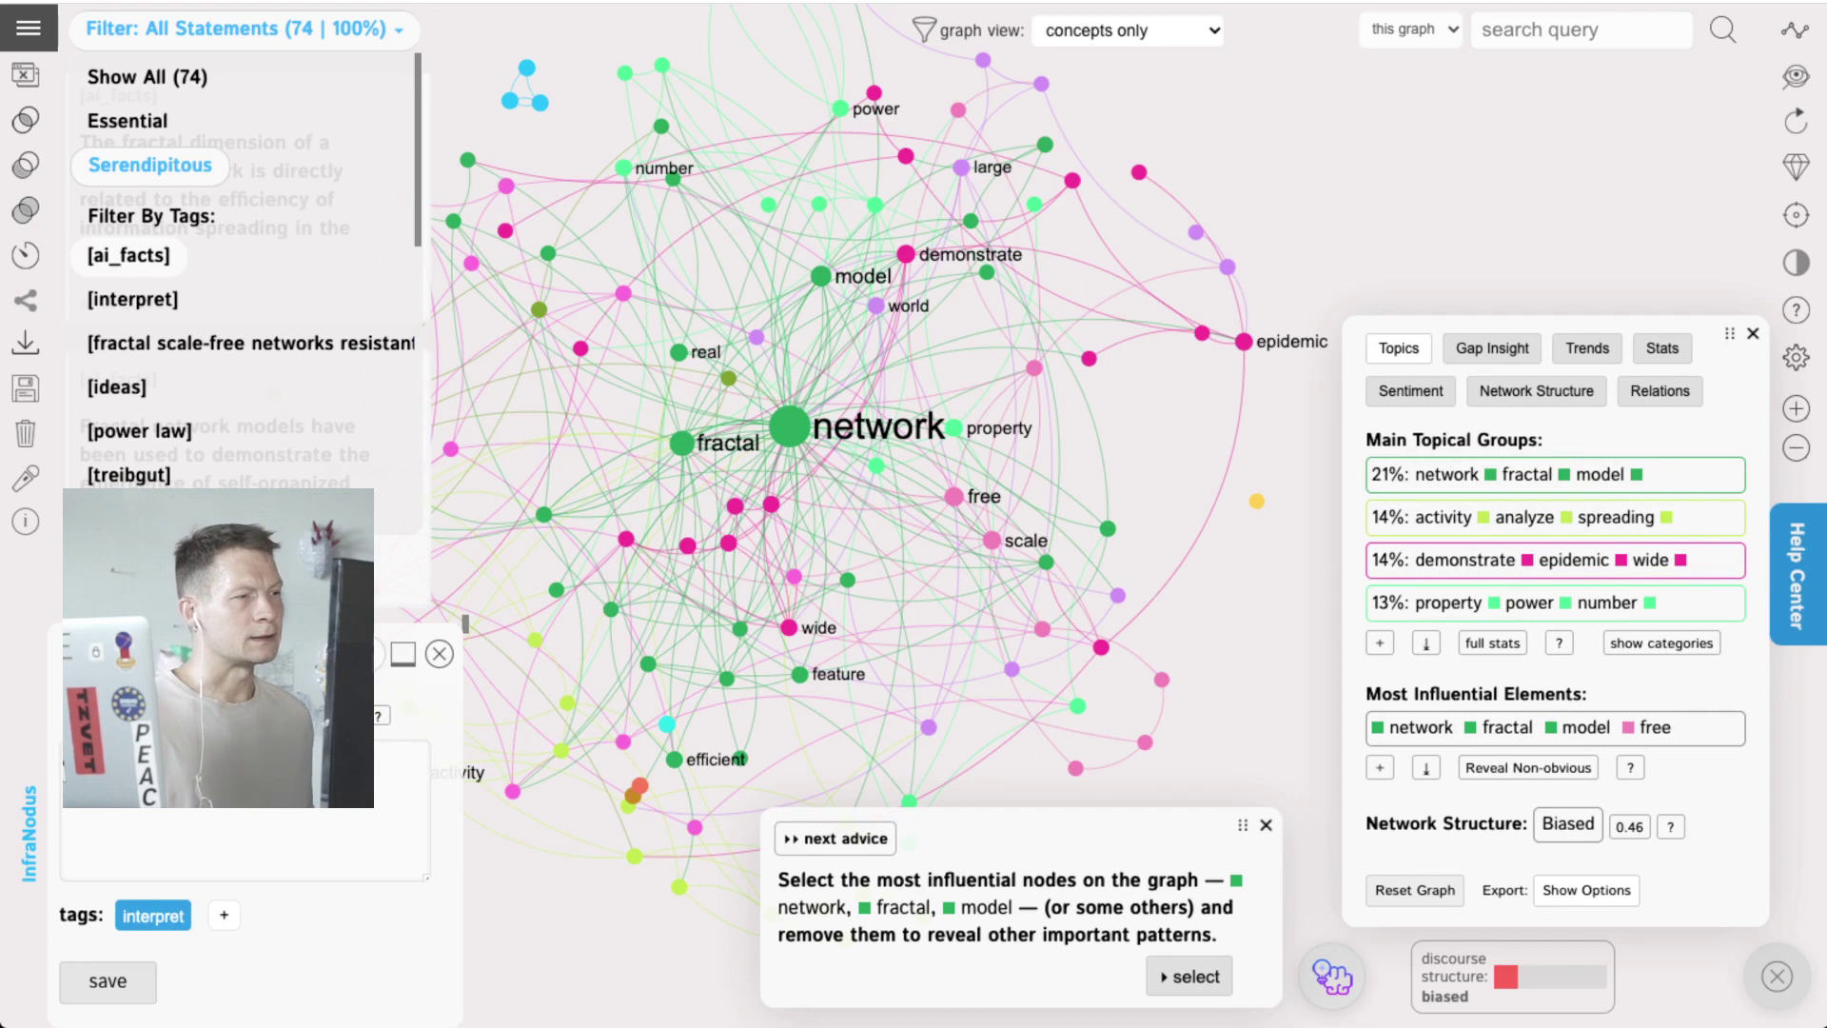
click(129, 255)
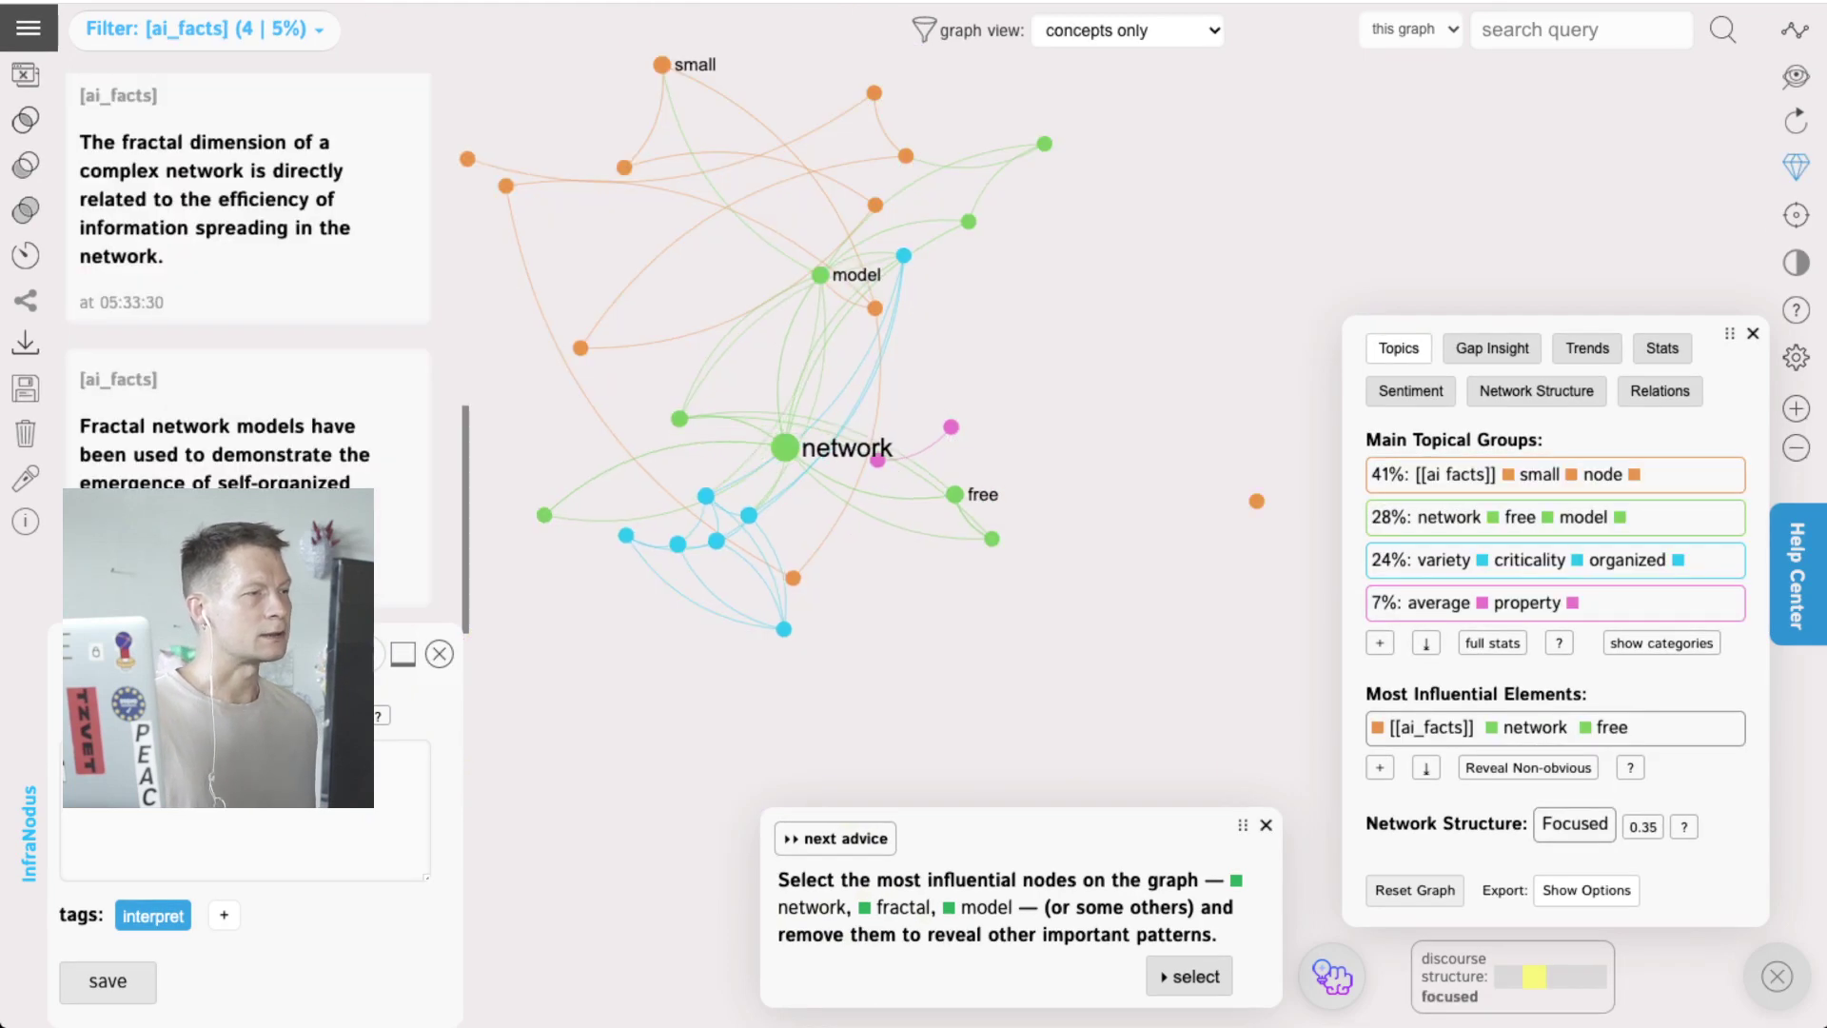
mouse_move(204, 29)
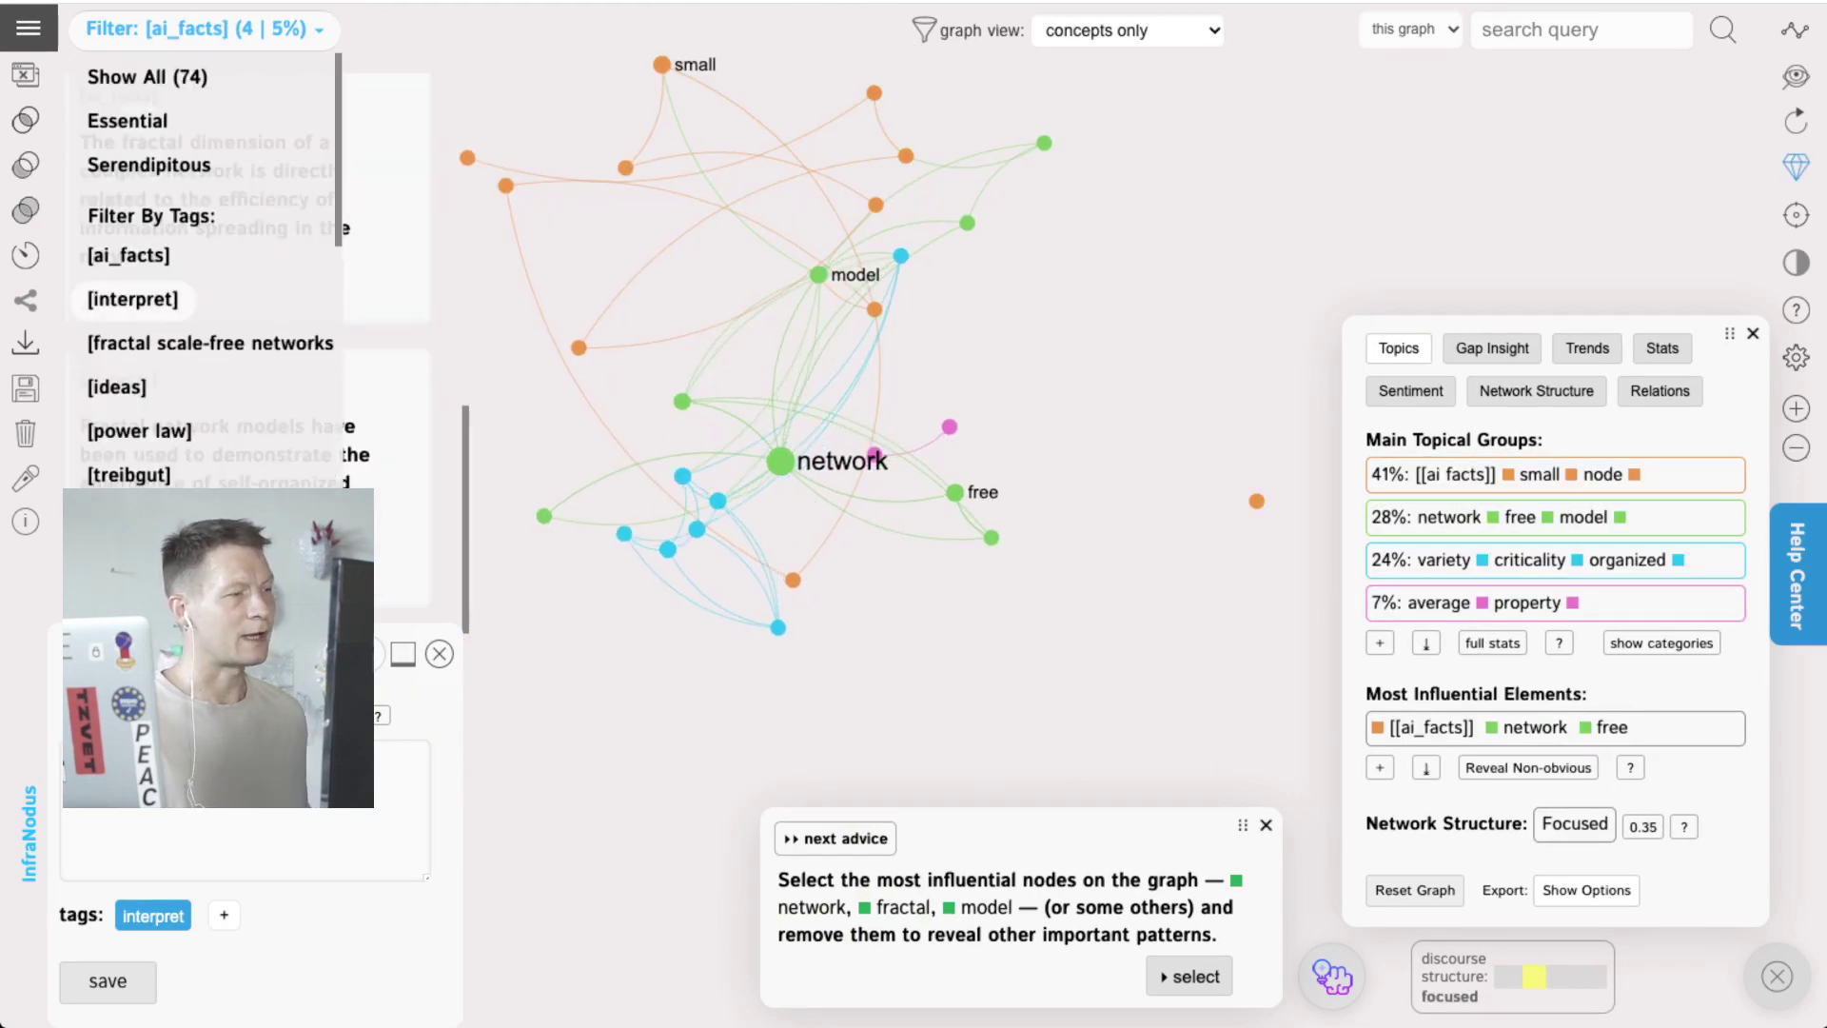
Step: Filter the statements by the [interpret] tag, and look at the data export options without downloading anything
click(133, 298)
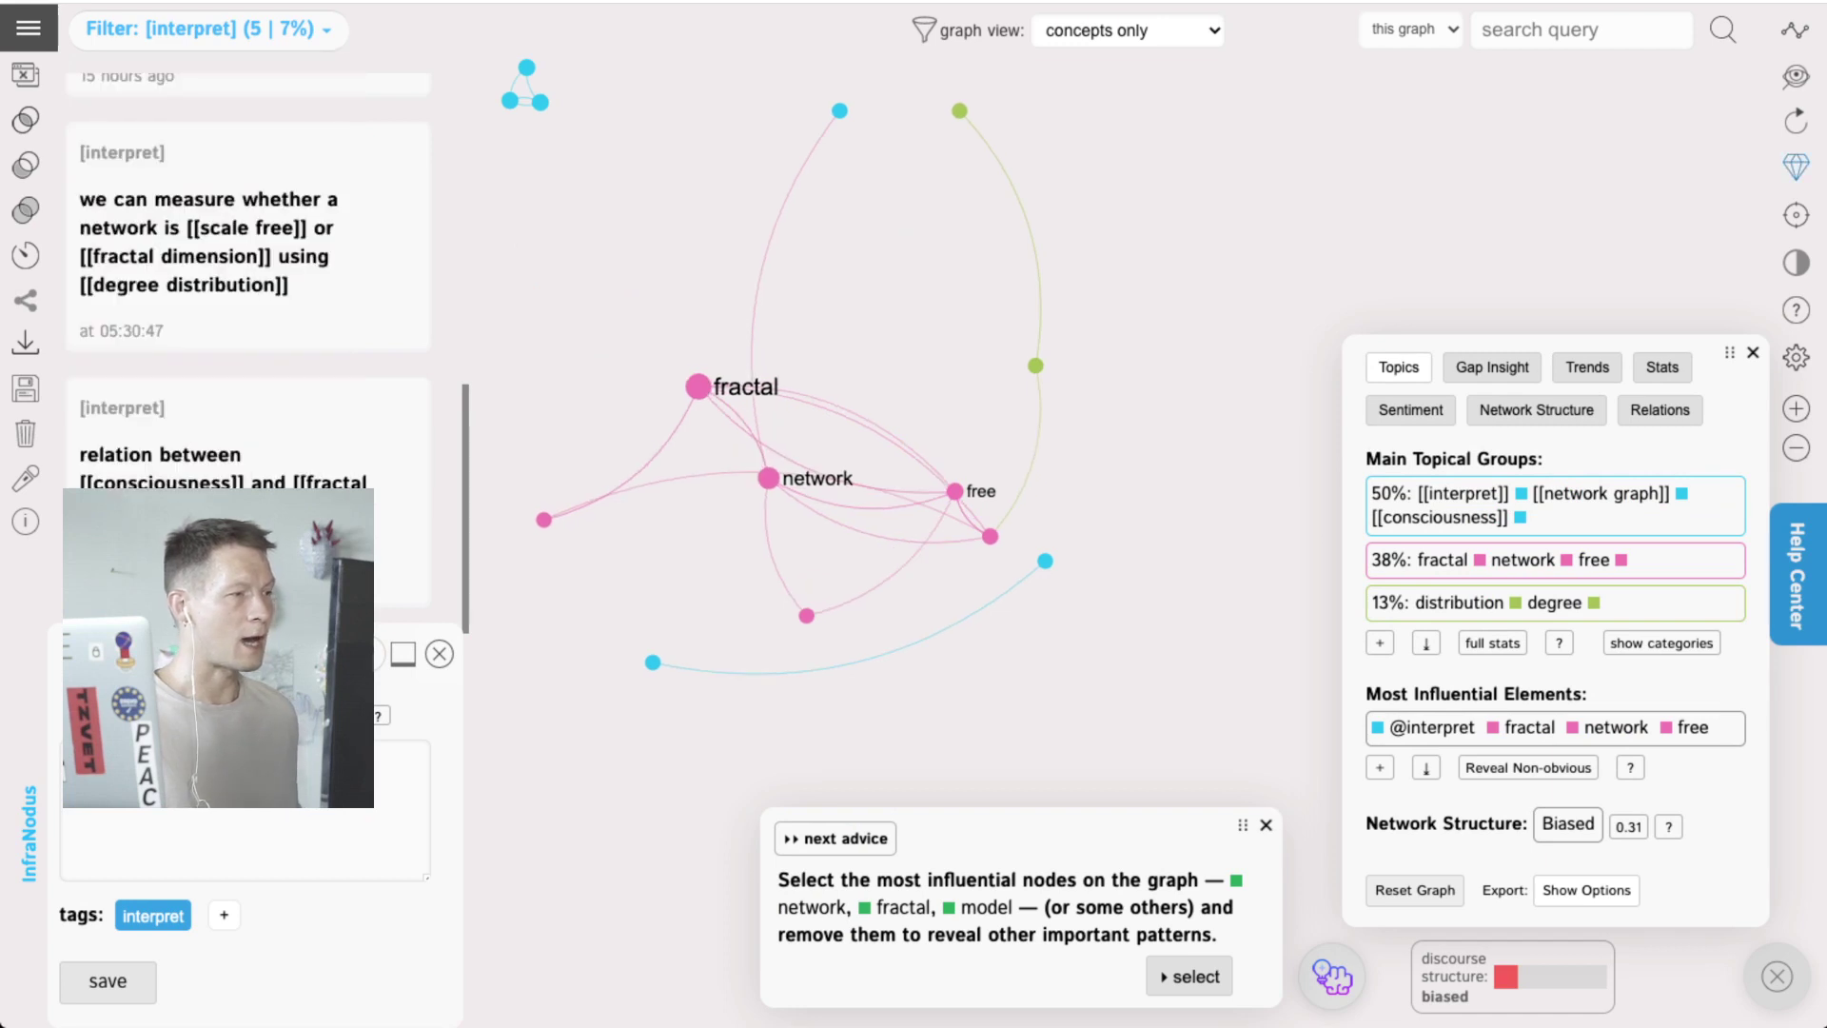
scroll(247, 285, down, 5)
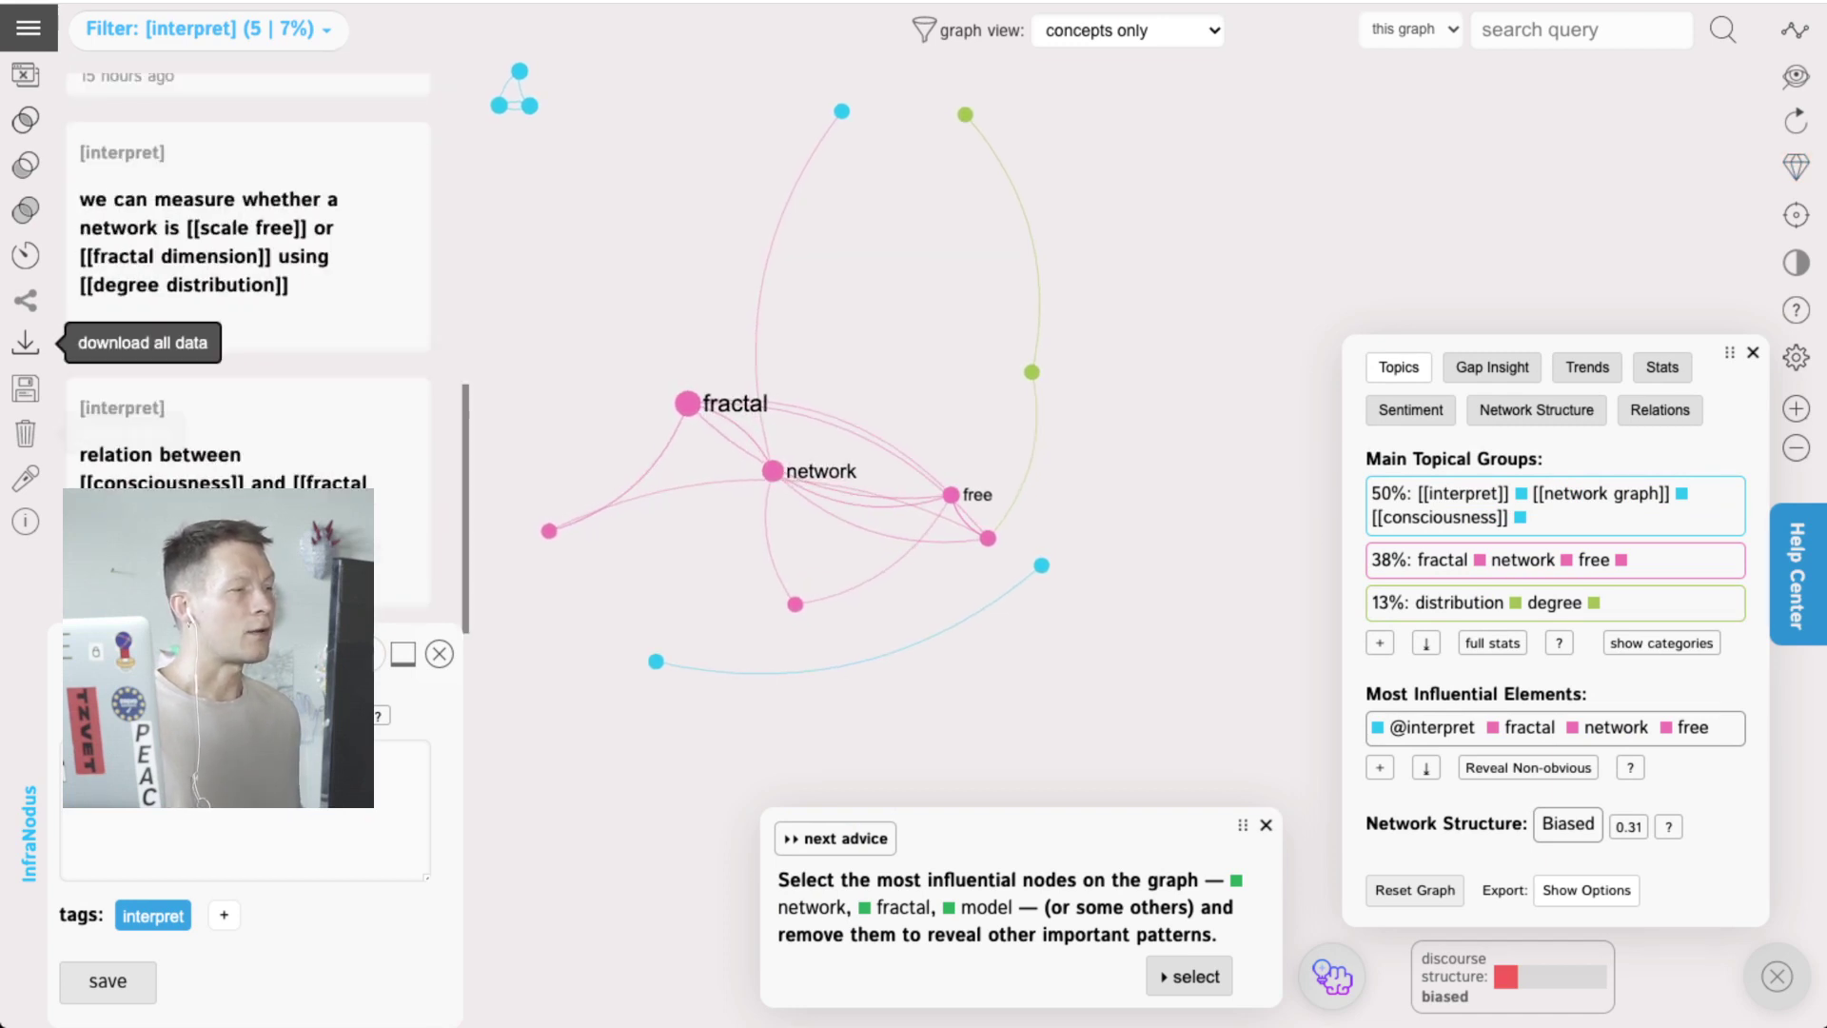
click(26, 342)
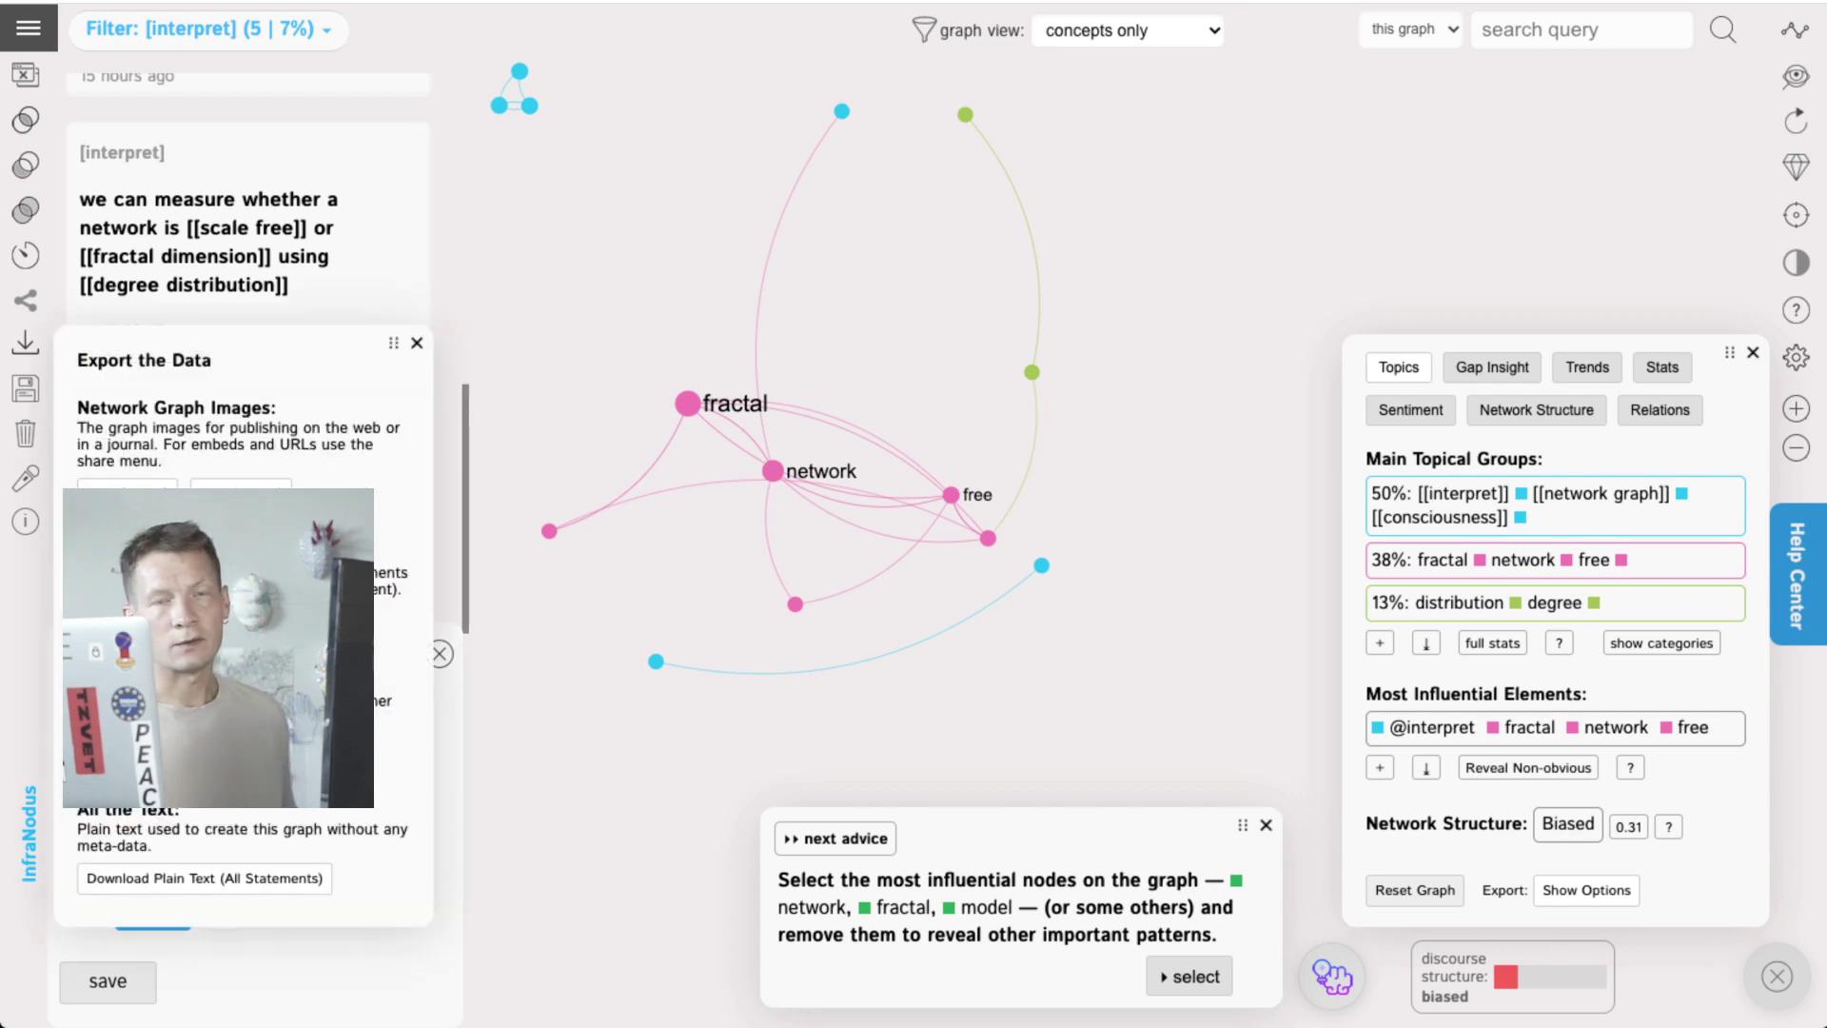
click(417, 343)
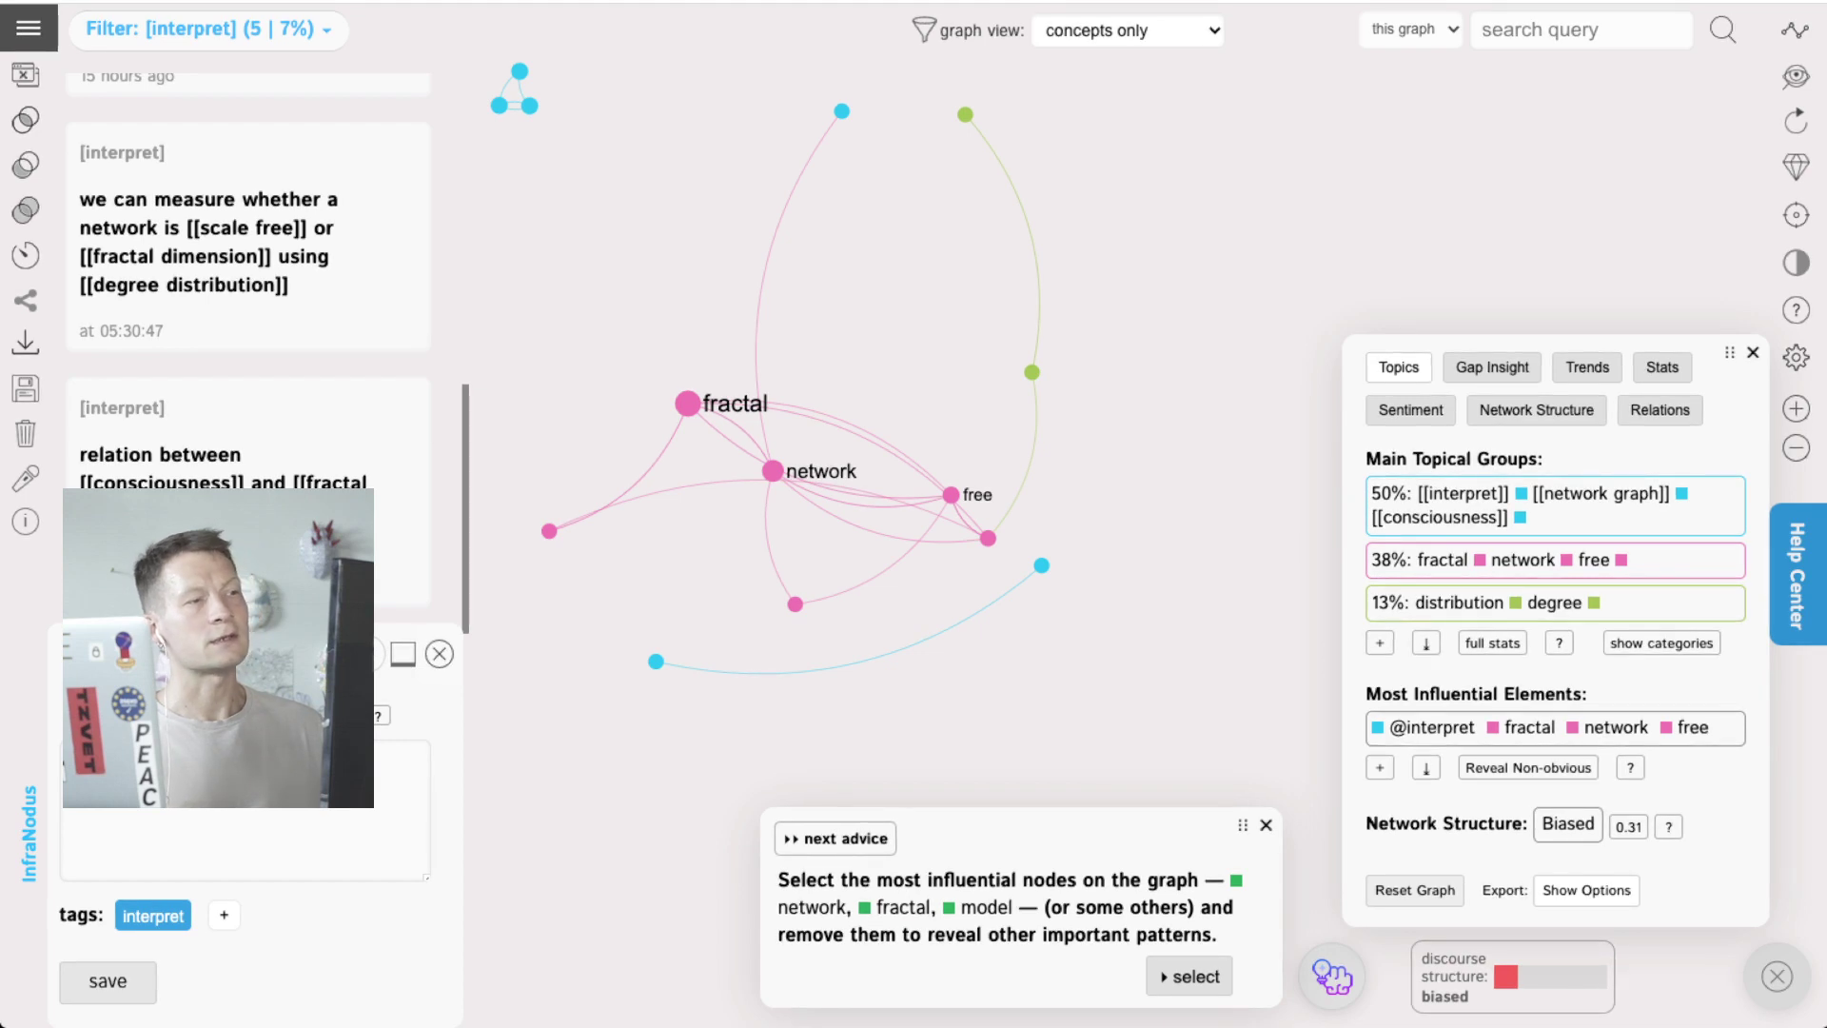
Step: Set the graph view of the filtered statements to pages and concepts
click(1128, 30)
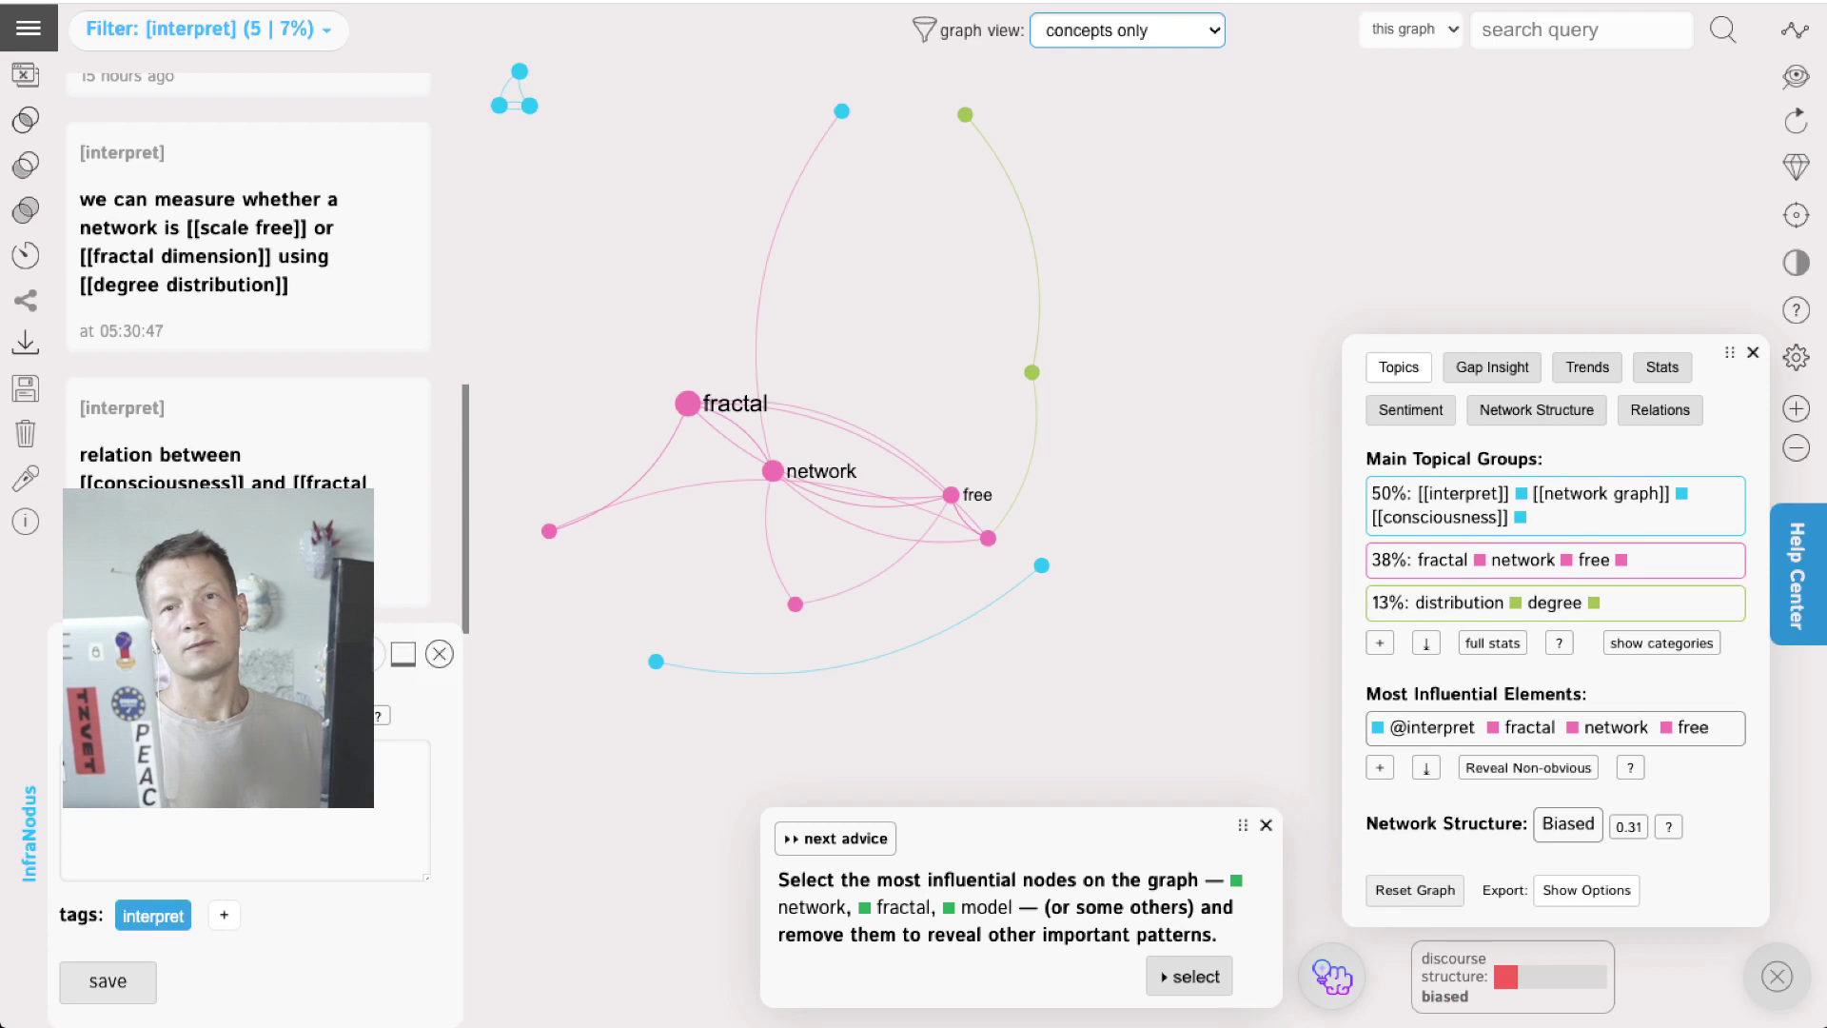
click(1123, 57)
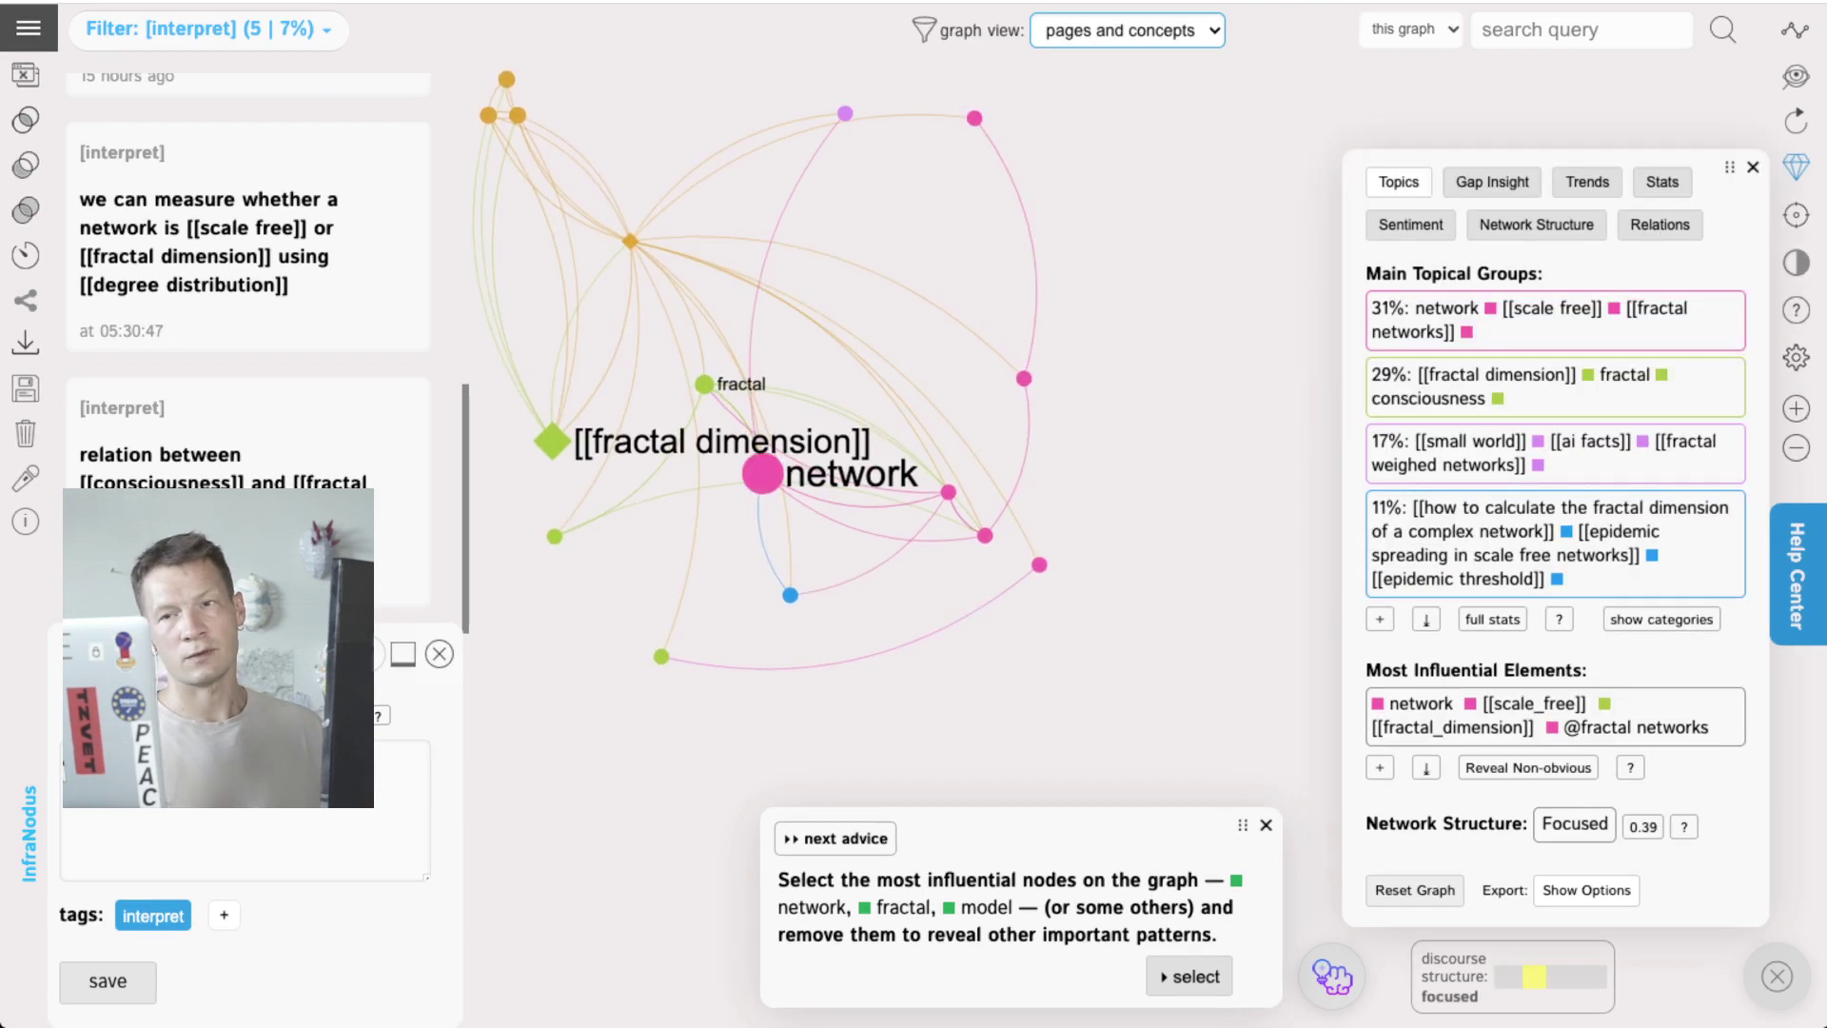